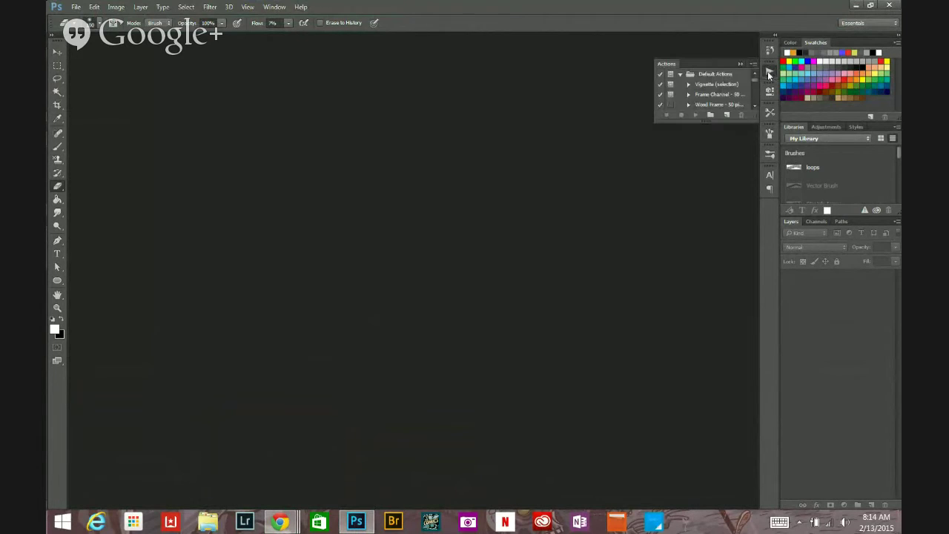
# Run the "wabbit 11x17" action to create a new landscape document with an empty layer, and close the actions list.
pyautogui.scroll(-5, 753, 83)
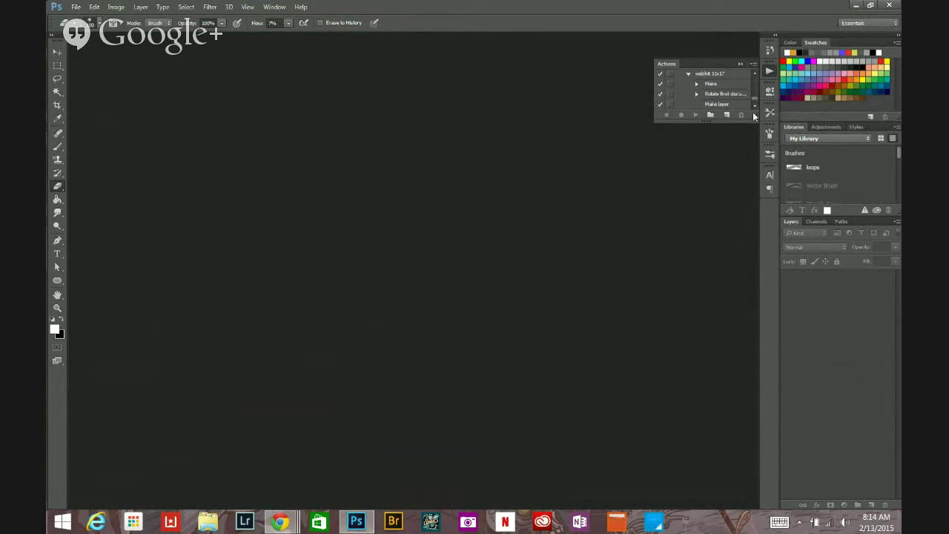
pyautogui.click(715, 74)
pyautogui.click(695, 115)
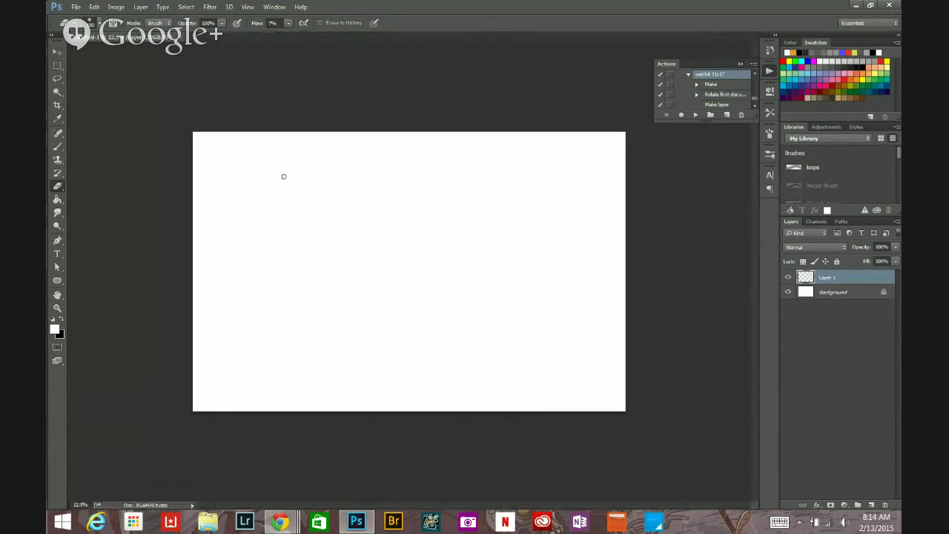
pyautogui.hotkey('ctrl', '+')
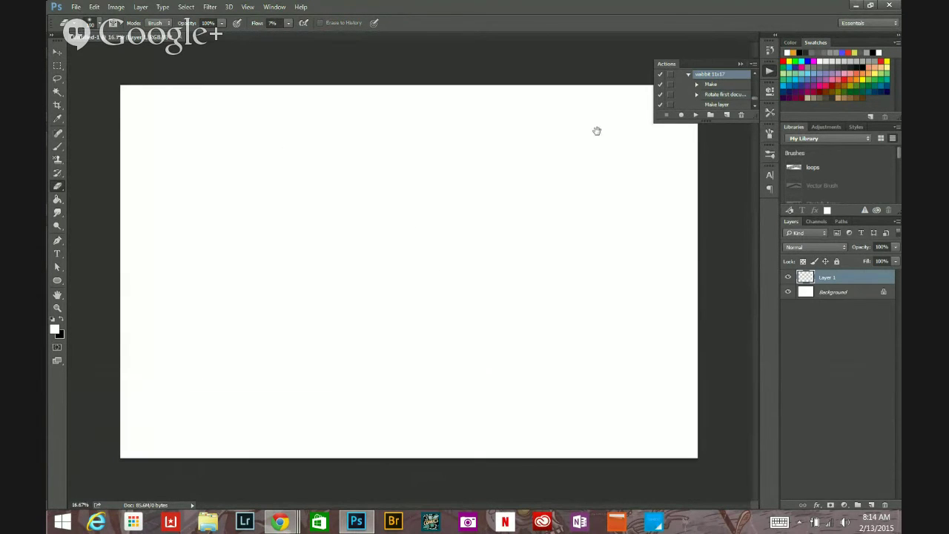
pyautogui.click(740, 63)
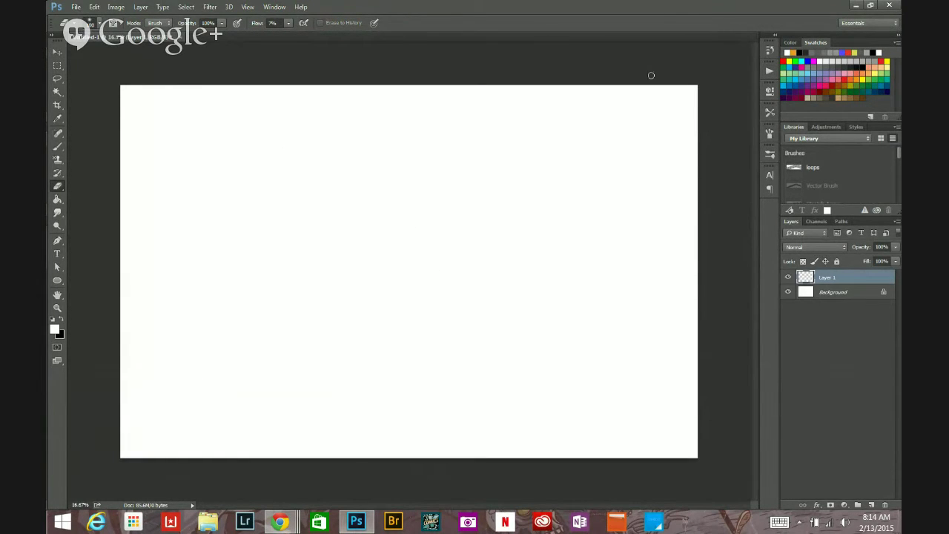
# Activate the Brush tool with black as the foreground colour and shrink the brush tip to a fine point.
pyautogui.click(58, 146)
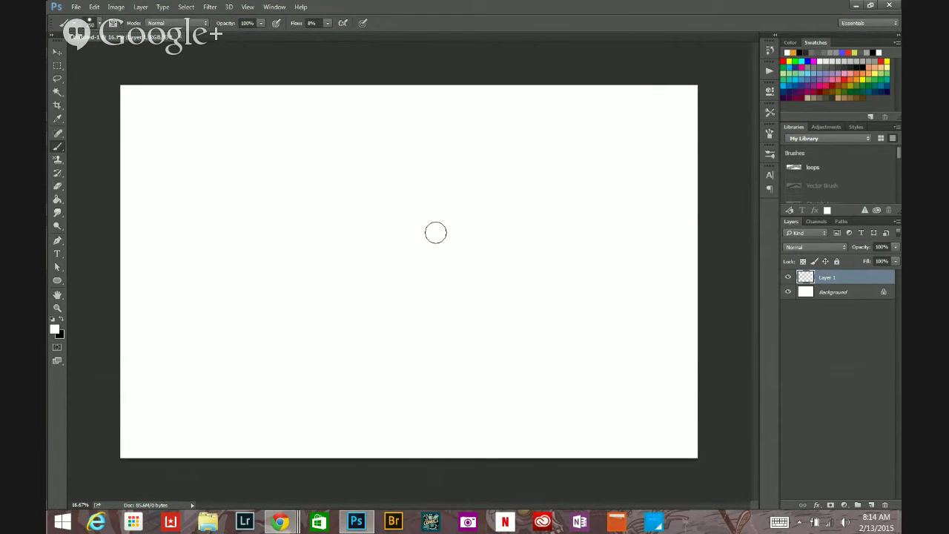
pyautogui.click(61, 320)
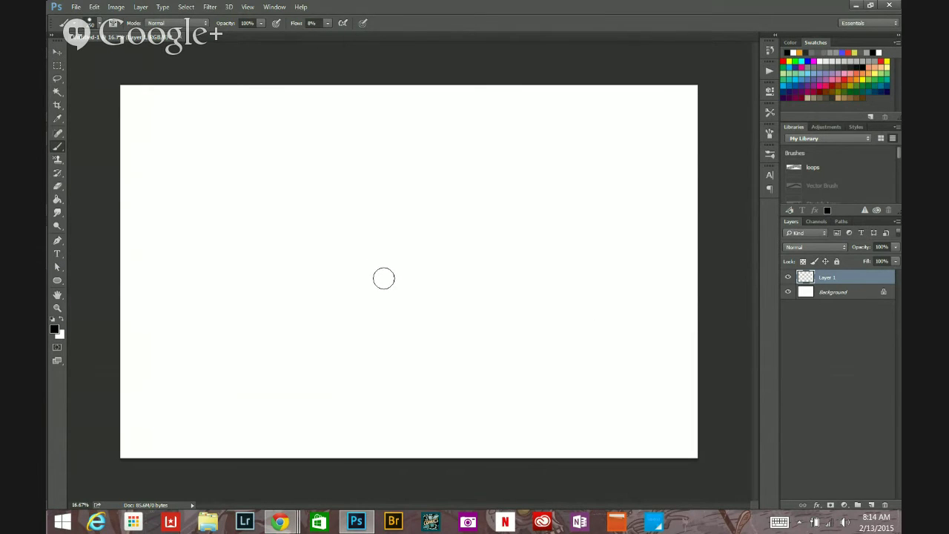
pyautogui.press('[')
pyautogui.press('[')
pyautogui.press('[')
pyautogui.press('[')
pyautogui.press('[')
pyautogui.press('[')
pyautogui.click(74, 25)
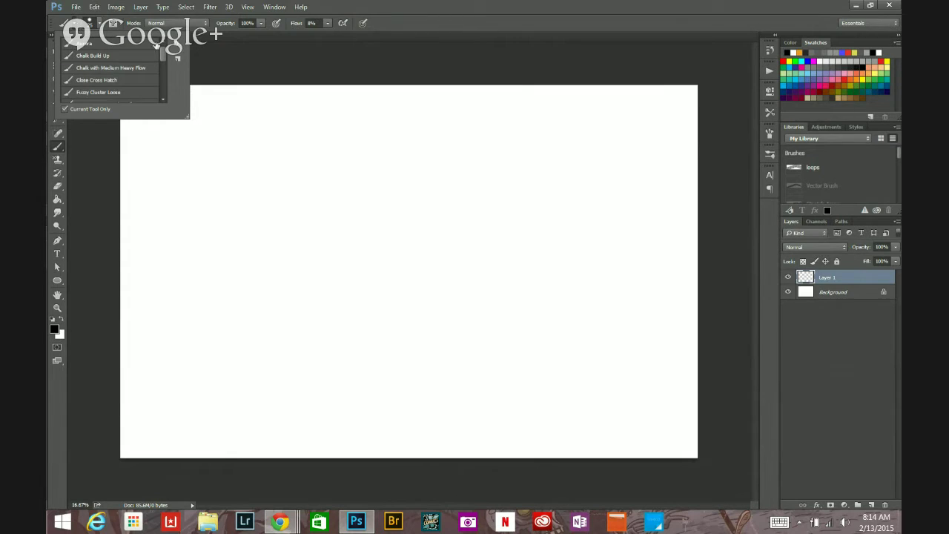
pyautogui.moveTo(161, 51)
pyautogui.mouseDown()
pyautogui.moveTo(162, 93)
pyautogui.moveTo(164, 45)
pyautogui.mouseUp()
pyautogui.click(724, 16)
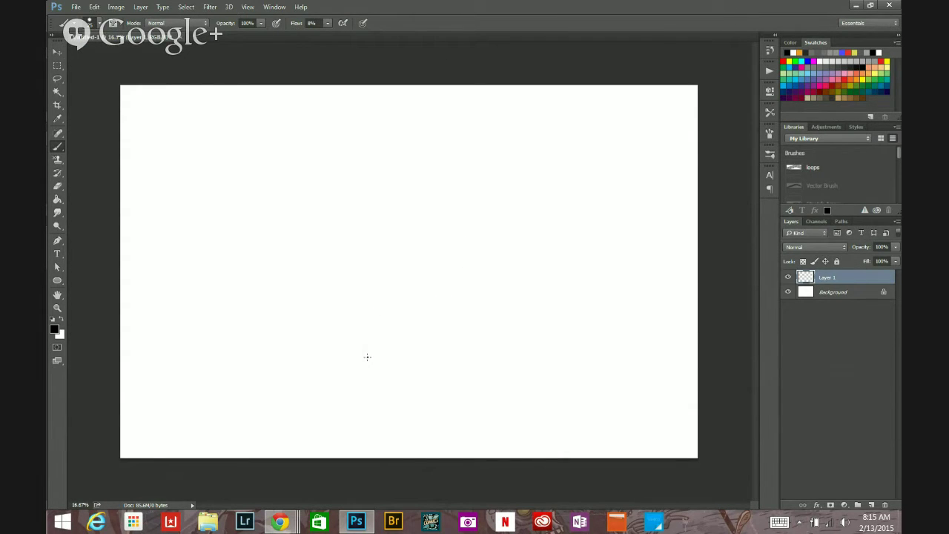
# Set the brush flow to 67% and sketch overlapping round outlines for the head in the canvas's left half.
pyautogui.click(327, 25)
pyautogui.press('space')
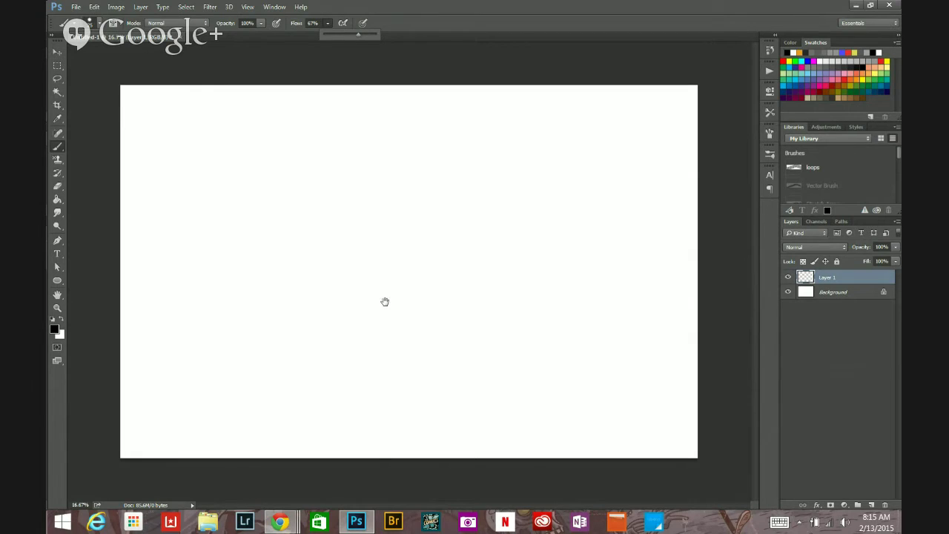
pyautogui.keyDown('ctrl'); pyautogui.click(386, 297); pyautogui.keyUp('ctrl')
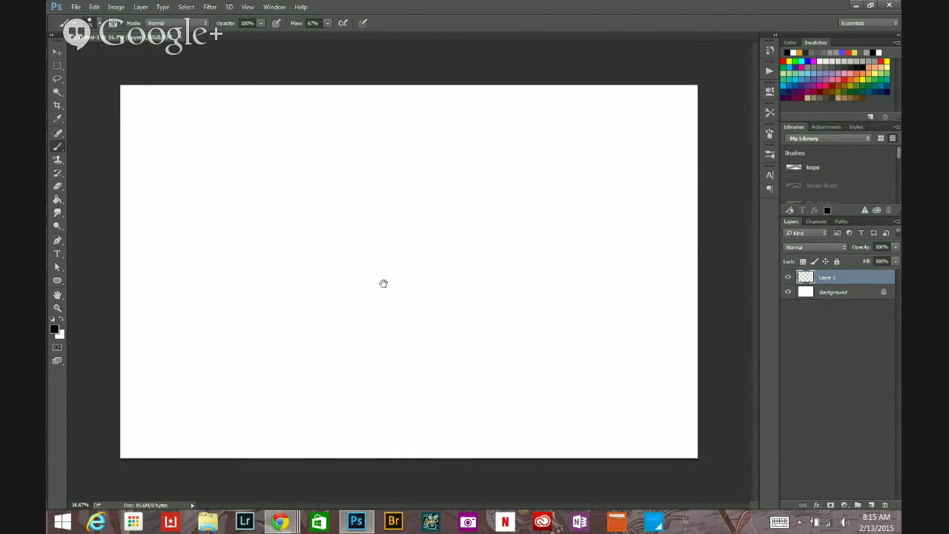
pyautogui.keyDown('ctrl'); pyautogui.click(388, 280); pyautogui.keyUp('ctrl')
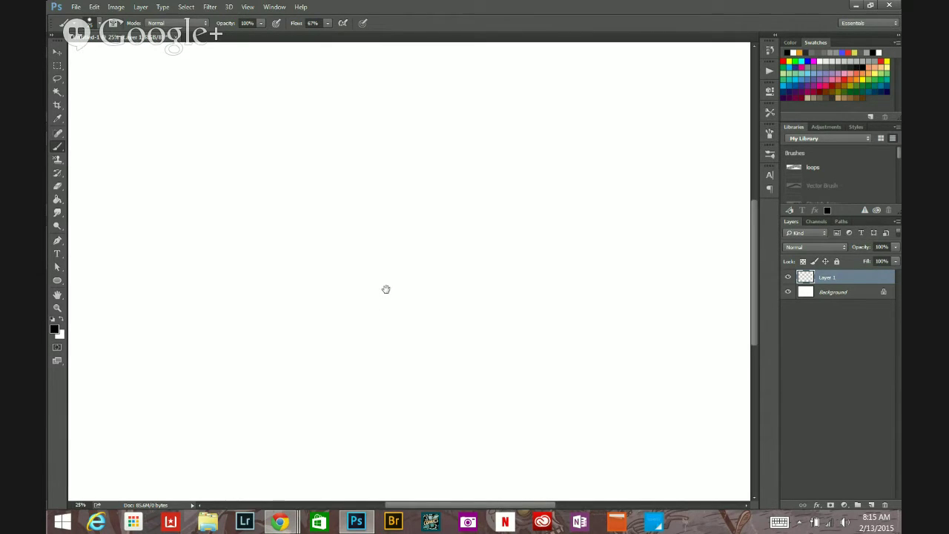
pyautogui.hotkey('ctrl', '-')
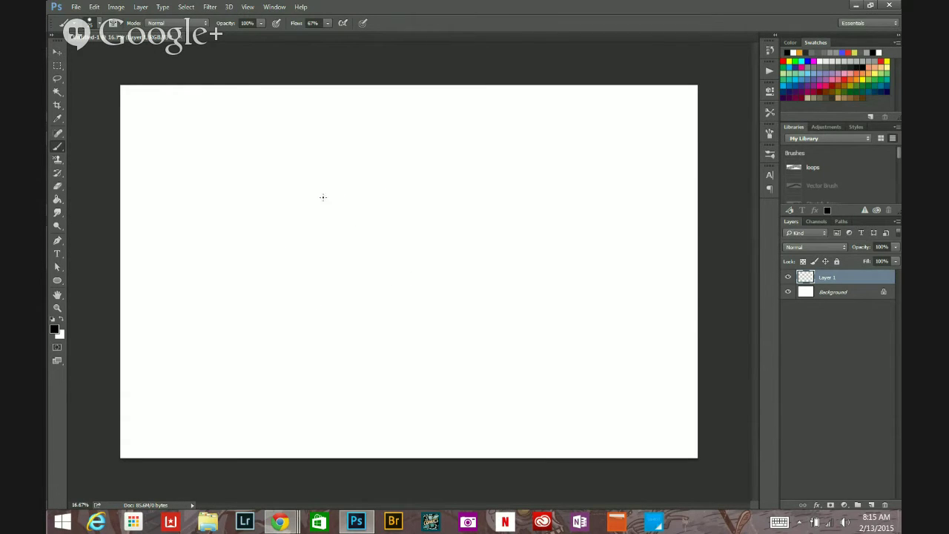
pyautogui.moveTo(362, 321)
pyautogui.mouseDown()
pyautogui.moveTo(405, 183)
pyautogui.moveTo(424, 252)
pyautogui.moveTo(317, 316)
pyautogui.moveTo(372, 319)
pyautogui.mouseUp()
pyautogui.moveTo(403, 176); pyautogui.dragTo(401, 324)
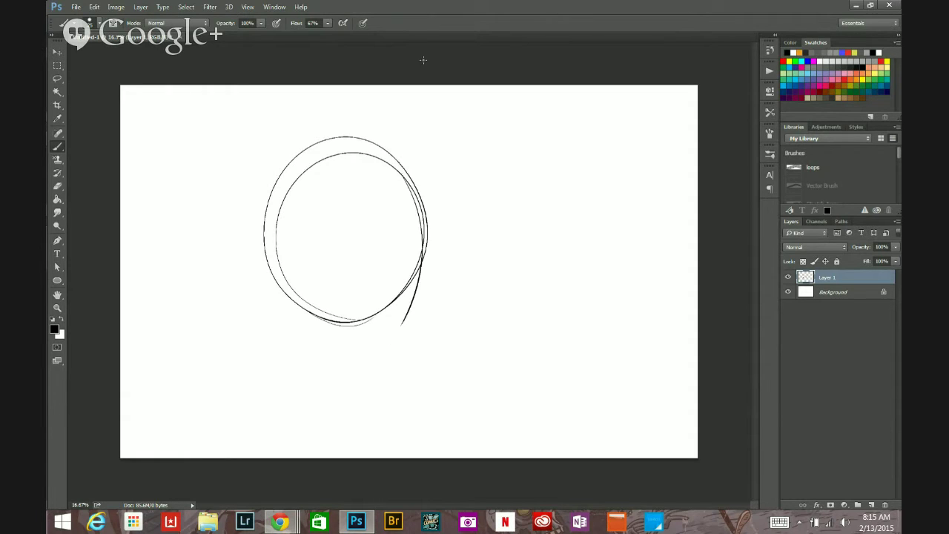
# Set the brush flow to 28% and add the curved vertical centre line and extra contour strokes around the head and jaw.
pyautogui.click(327, 23)
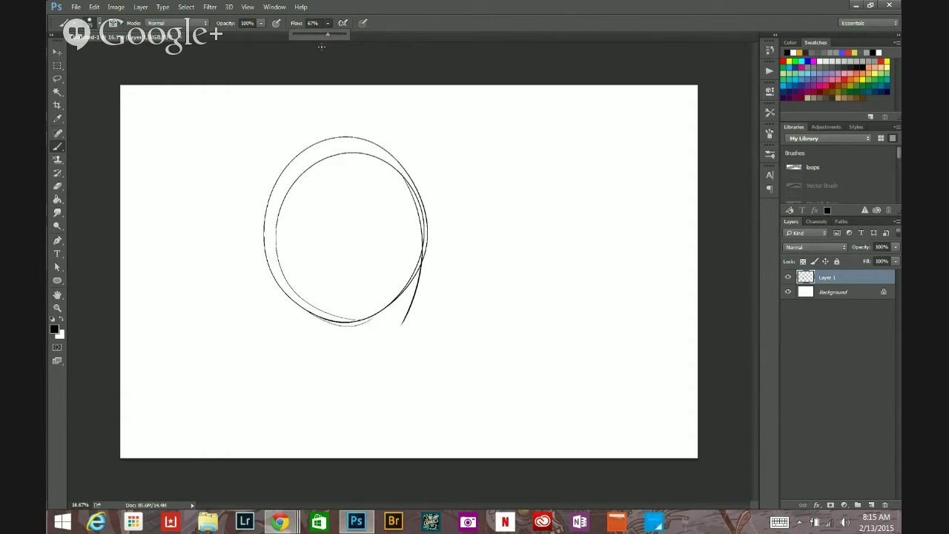
pyautogui.moveTo(354, 151); pyautogui.dragTo(375, 336)
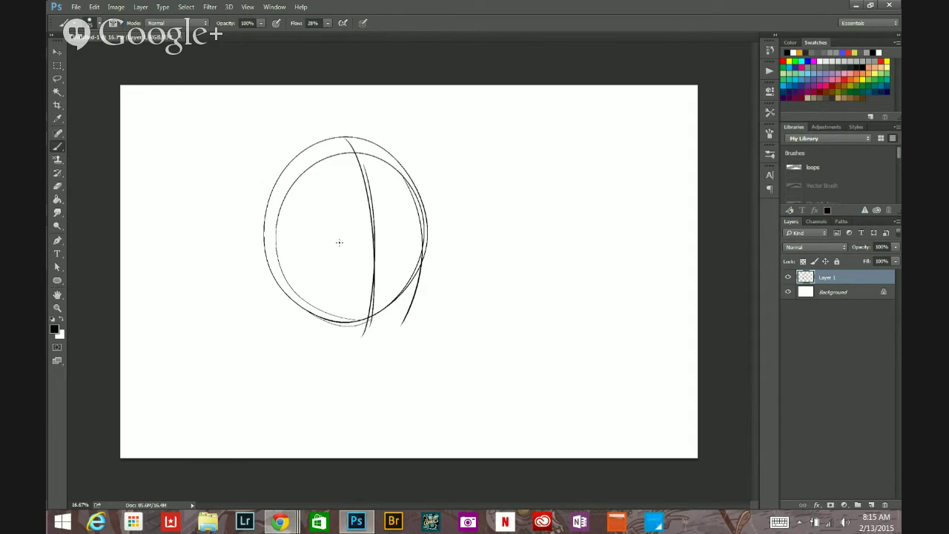
pyautogui.moveTo(258, 267)
pyautogui.mouseDown()
pyautogui.moveTo(314, 324)
pyautogui.moveTo(405, 315)
pyautogui.mouseUp()
pyautogui.moveTo(399, 171); pyautogui.dragTo(371, 333)
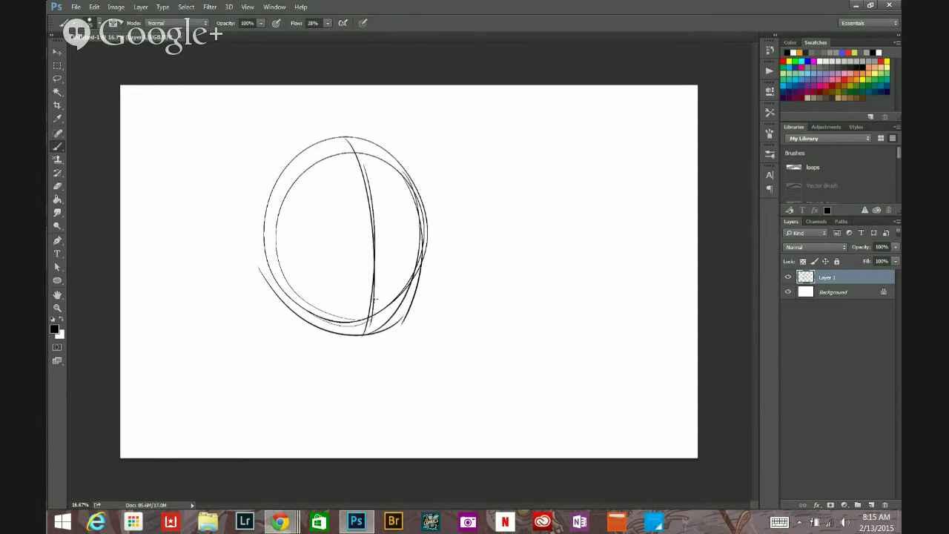
pyautogui.moveTo(282, 300); pyautogui.dragTo(387, 159)
# Sketch a large oval left eye opening, a narrower right one, and an inner circle inside the left eye.
pyautogui.moveTo(304, 181)
pyautogui.mouseDown()
pyautogui.moveTo(290, 250)
pyautogui.moveTo(301, 182)
pyautogui.mouseUp()
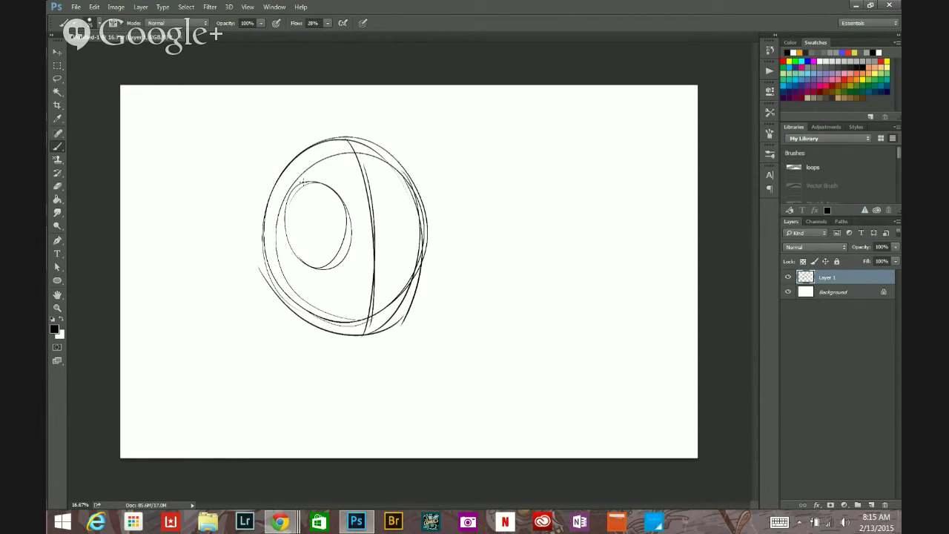
pyautogui.moveTo(402, 205)
pyautogui.mouseDown()
pyautogui.moveTo(386, 239)
pyautogui.moveTo(412, 223)
pyautogui.moveTo(393, 254)
pyautogui.moveTo(393, 206)
pyautogui.moveTo(397, 253)
pyautogui.mouseUp()
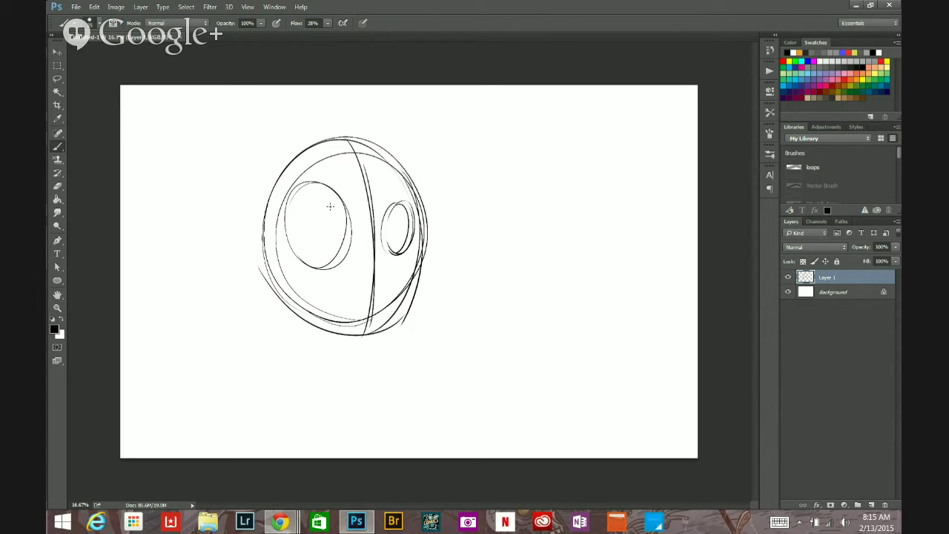
pyautogui.moveTo(291, 227)
pyautogui.mouseDown()
pyautogui.moveTo(325, 258)
pyautogui.moveTo(327, 207)
pyautogui.moveTo(294, 238)
pyautogui.moveTo(332, 209)
pyautogui.moveTo(303, 218)
pyautogui.moveTo(323, 253)
pyautogui.mouseUp()
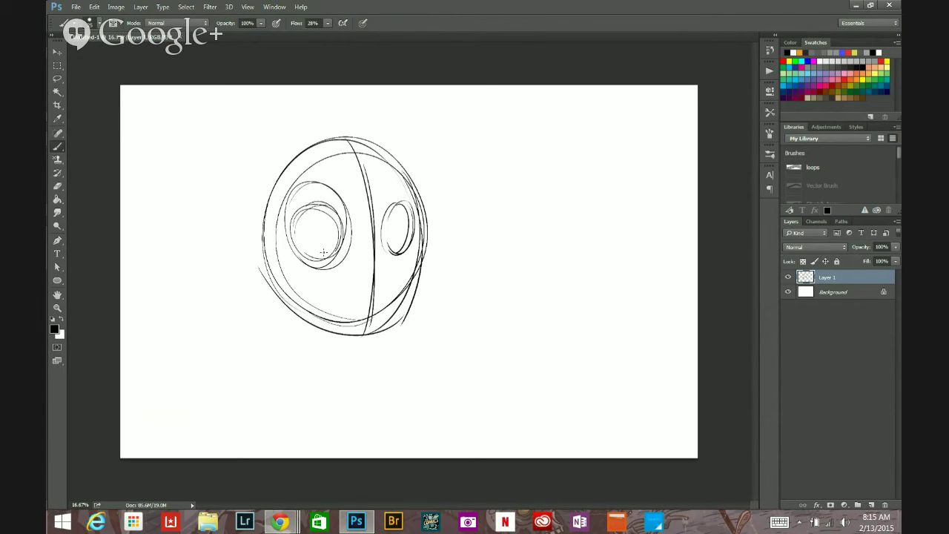
# Sketch the curved lower edge of the mask and the chin contour below it.
pyautogui.moveTo(425, 237); pyautogui.dragTo(370, 349)
pyautogui.moveTo(271, 288); pyautogui.dragTo(353, 337)
pyautogui.moveTo(276, 306); pyautogui.dragTo(399, 320)
pyautogui.moveTo(433, 257); pyautogui.dragTo(383, 325)
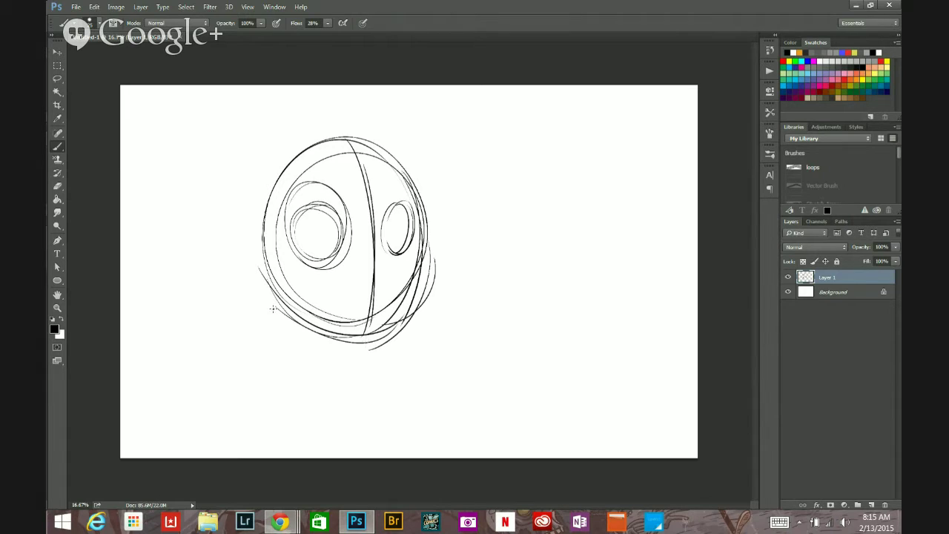
pyautogui.moveTo(273, 308)
pyautogui.mouseDown()
pyautogui.moveTo(408, 335)
pyautogui.moveTo(341, 368)
pyautogui.moveTo(408, 334)
pyautogui.mouseUp()
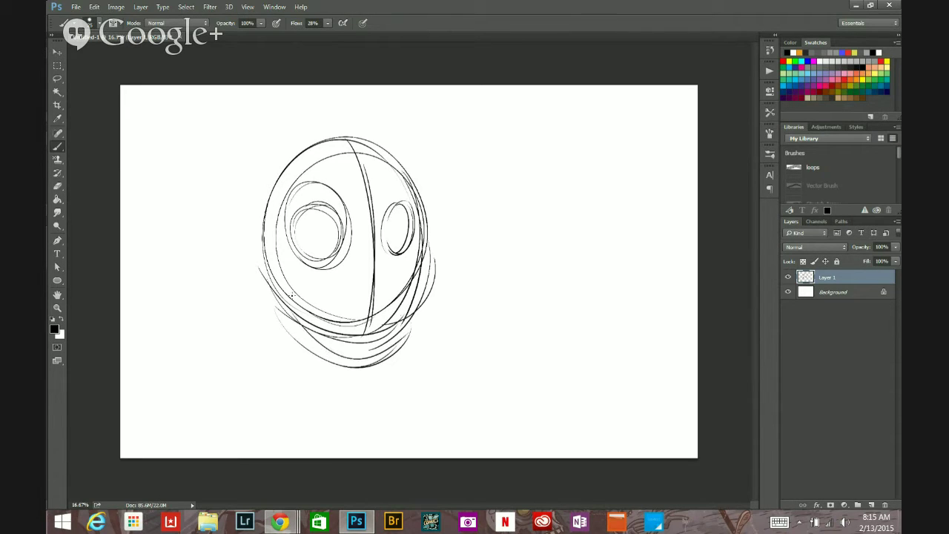
# Reinforce the head's left contour and add short radiating hair strokes above the top of the head.
pyautogui.moveTo(260, 275); pyautogui.dragTo(362, 134)
pyautogui.moveTo(271, 145); pyautogui.dragTo(283, 162)
pyautogui.moveTo(301, 123); pyautogui.dragTo(311, 145)
pyautogui.moveTo(337, 108)
pyautogui.mouseDown()
pyautogui.moveTo(347, 137)
pyautogui.moveTo(373, 141)
pyautogui.mouseUp()
pyautogui.moveTo(404, 120); pyautogui.dragTo(405, 149)
pyautogui.moveTo(418, 152); pyautogui.dragTo(416, 170)
pyautogui.moveTo(253, 221)
pyautogui.mouseDown()
pyautogui.moveTo(258, 275)
pyautogui.moveTo(357, 346)
pyautogui.mouseUp()
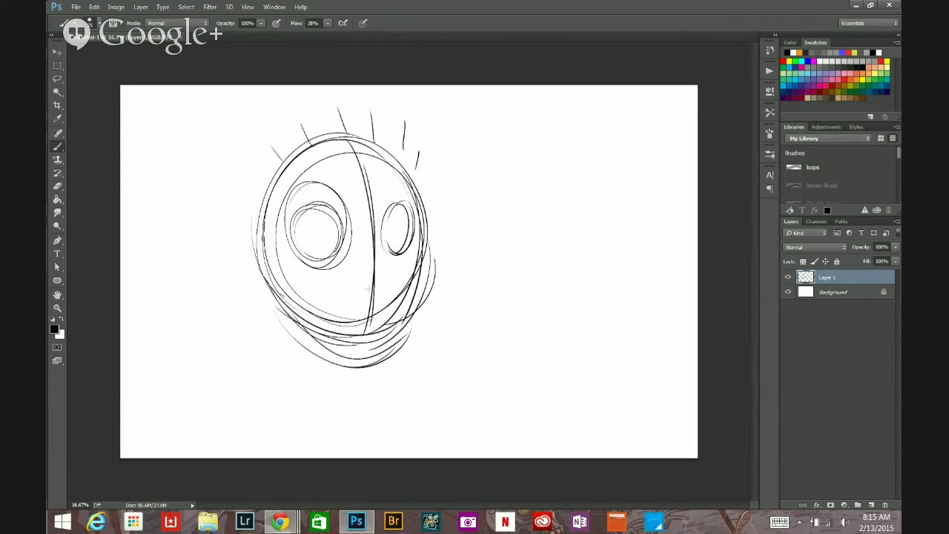
# Draw small round breathing holes on both sides of the mask's centre line and darken the right jaw edge.
pyautogui.moveTo(348, 290); pyautogui.dragTo(392, 272)
pyautogui.moveTo(358, 307)
pyautogui.mouseDown()
pyautogui.moveTo(352, 325)
pyautogui.moveTo(360, 308)
pyautogui.moveTo(388, 299)
pyautogui.mouseUp()
pyautogui.moveTo(324, 294)
pyautogui.mouseDown()
pyautogui.moveTo(318, 304)
pyautogui.moveTo(326, 295)
pyautogui.mouseUp()
pyautogui.moveTo(406, 274)
pyautogui.mouseDown()
pyautogui.moveTo(401, 293)
pyautogui.moveTo(408, 279)
pyautogui.mouseUp()
pyautogui.moveTo(428, 238)
pyautogui.mouseDown()
pyautogui.moveTo(430, 267)
pyautogui.moveTo(400, 326)
pyautogui.mouseUp()
pyautogui.moveTo(422, 270); pyautogui.dragTo(380, 334)
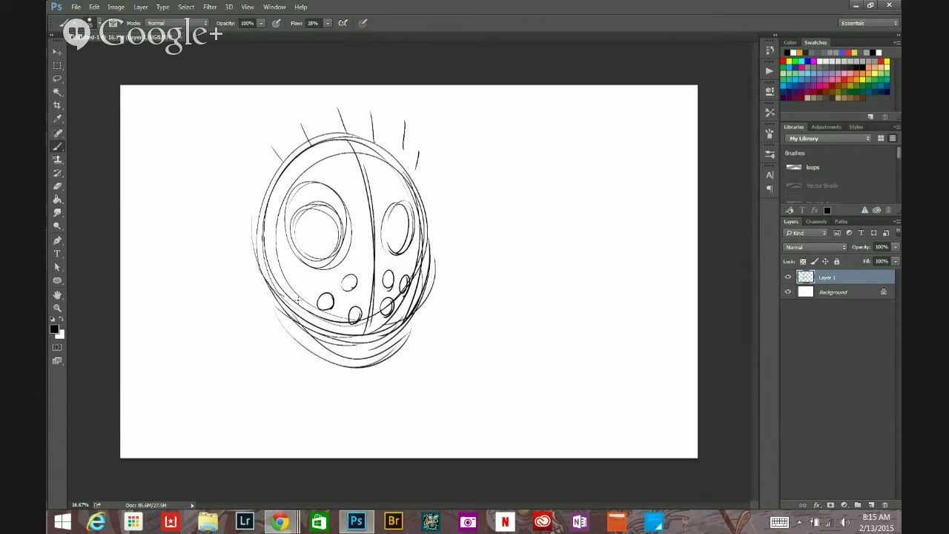
# Draw wedge-shaped markings on both cheeks of the mask and strengthen the rims of both eye openings.
pyautogui.moveTo(332, 276)
pyautogui.mouseDown()
pyautogui.moveTo(288, 286)
pyautogui.moveTo(296, 302)
pyautogui.mouseUp()
pyautogui.moveTo(398, 271)
pyautogui.mouseDown()
pyautogui.moveTo(420, 259)
pyautogui.moveTo(420, 277)
pyautogui.mouseUp()
pyautogui.moveTo(309, 266)
pyautogui.mouseDown()
pyautogui.moveTo(338, 192)
pyautogui.moveTo(312, 262)
pyautogui.mouseUp()
pyautogui.moveTo(389, 253)
pyautogui.mouseDown()
pyautogui.moveTo(397, 234)
pyautogui.moveTo(396, 247)
pyautogui.moveTo(380, 252)
pyautogui.mouseUp()
pyautogui.moveTo(284, 240); pyautogui.dragTo(326, 267)
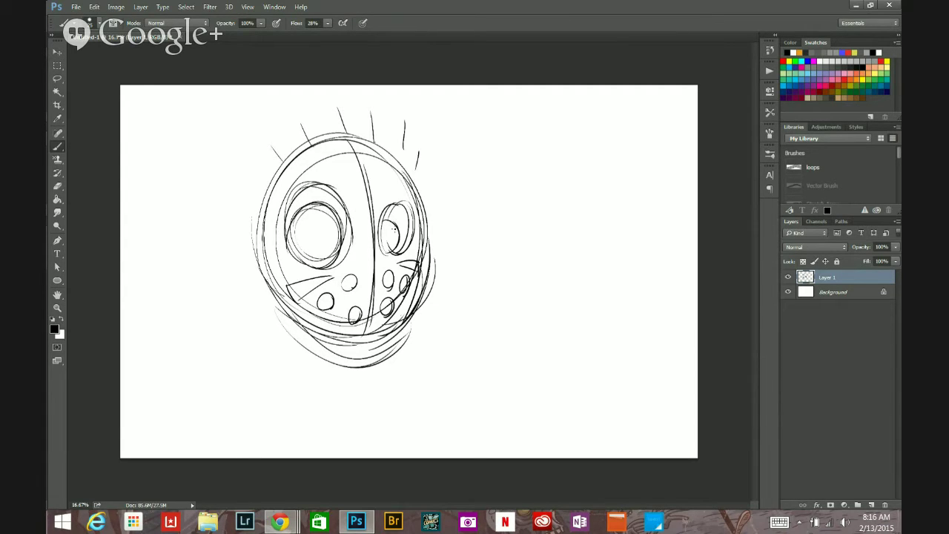
pyautogui.moveTo(393, 224); pyautogui.dragTo(400, 252)
# Add strap tabs at both sides of the mask and sketch the open pointed collar below the chin.
pyautogui.moveTo(257, 271)
pyautogui.mouseDown()
pyautogui.moveTo(244, 252)
pyautogui.moveTo(267, 234)
pyautogui.moveTo(276, 257)
pyautogui.moveTo(251, 270)
pyautogui.mouseUp()
pyautogui.moveTo(424, 212); pyautogui.dragTo(424, 244)
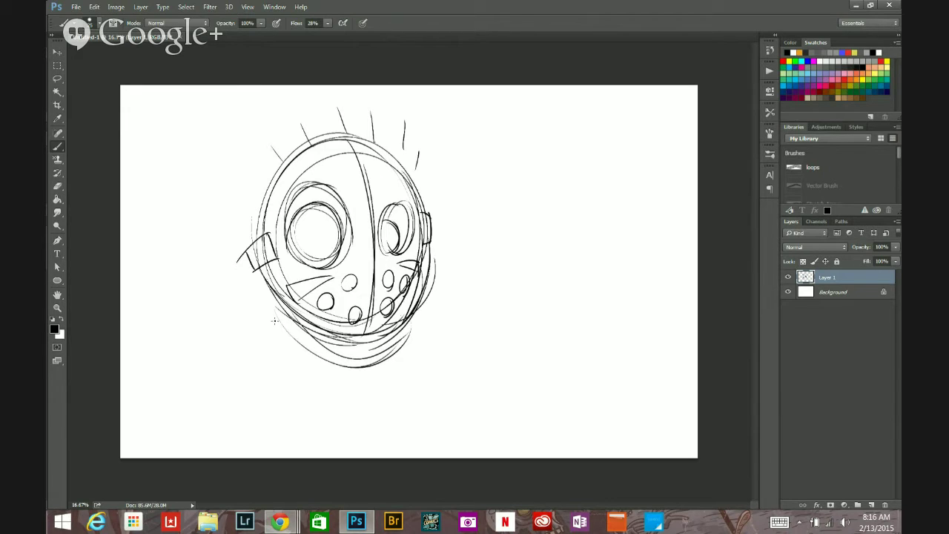
pyautogui.moveTo(255, 325); pyautogui.dragTo(316, 393)
pyautogui.moveTo(267, 299); pyautogui.dragTo(257, 327)
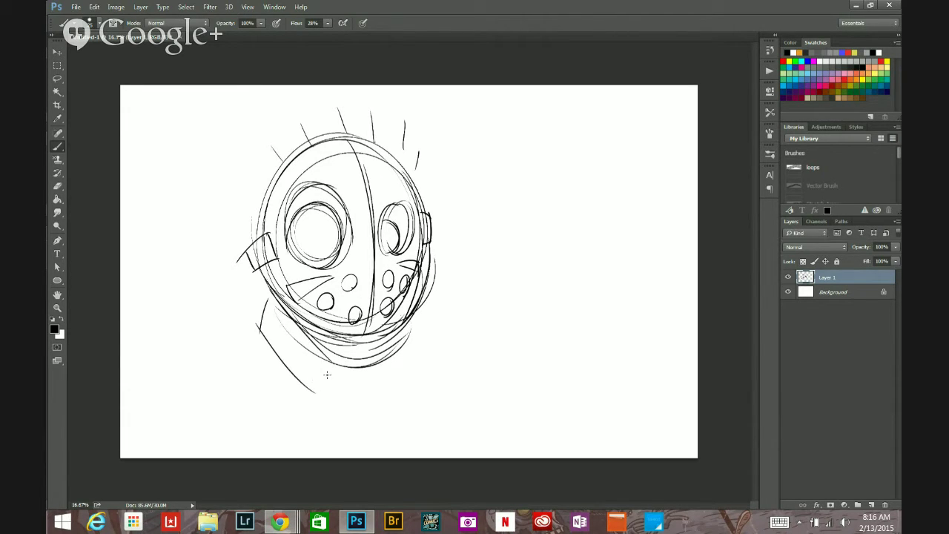
pyautogui.moveTo(316, 399)
pyautogui.mouseDown()
pyautogui.moveTo(331, 353)
pyautogui.moveTo(389, 393)
pyautogui.mouseUp()
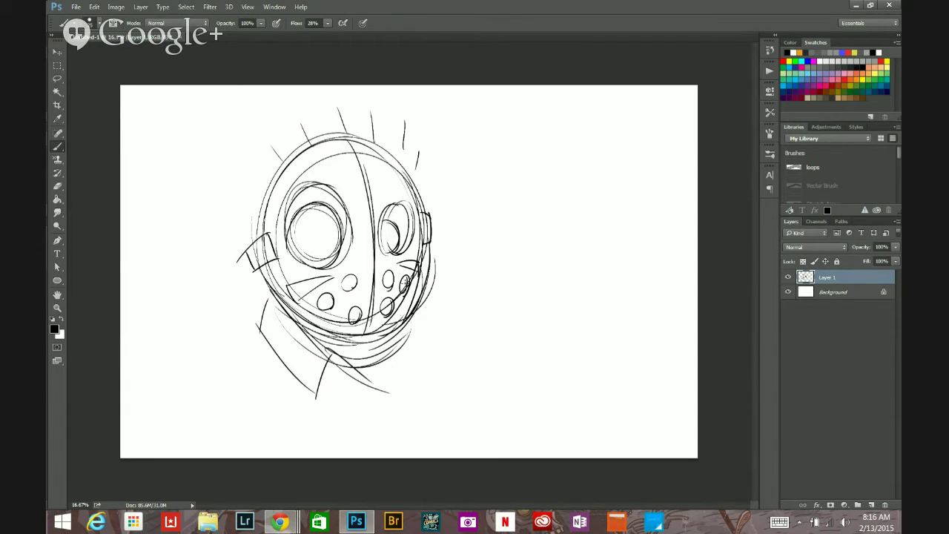
pyautogui.moveTo(408, 310)
pyautogui.mouseDown()
pyautogui.moveTo(433, 350)
pyautogui.moveTo(387, 383)
pyautogui.mouseUp()
pyautogui.moveTo(402, 333); pyautogui.dragTo(386, 392)
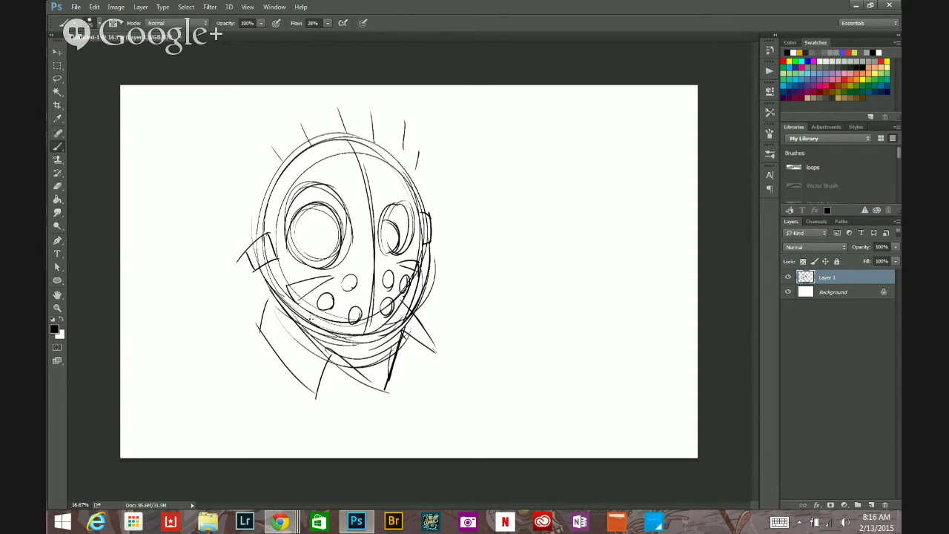
# Redraw the mask's outer outline with darker strokes around both sides, the top and the lower edge.
pyautogui.moveTo(312, 320)
pyautogui.mouseDown()
pyautogui.moveTo(331, 147)
pyautogui.moveTo(415, 264)
pyautogui.mouseUp()
pyautogui.moveTo(417, 181)
pyautogui.mouseDown()
pyautogui.moveTo(433, 252)
pyautogui.moveTo(405, 320)
pyautogui.mouseUp()
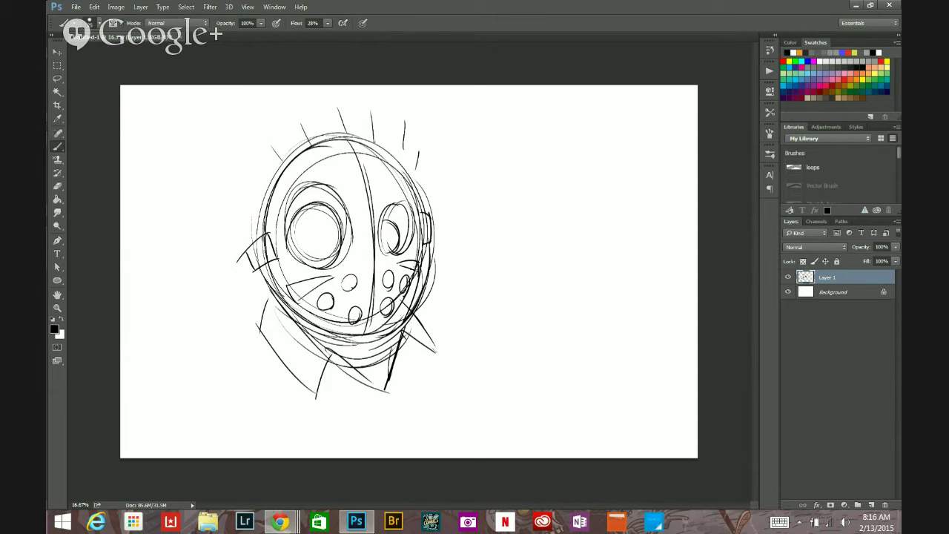
pyautogui.moveTo(426, 264)
pyautogui.mouseDown()
pyautogui.moveTo(371, 337)
pyautogui.moveTo(350, 339)
pyautogui.mouseUp()
pyautogui.moveTo(261, 255)
pyautogui.mouseDown()
pyautogui.moveTo(264, 201)
pyautogui.moveTo(305, 150)
pyautogui.mouseUp()
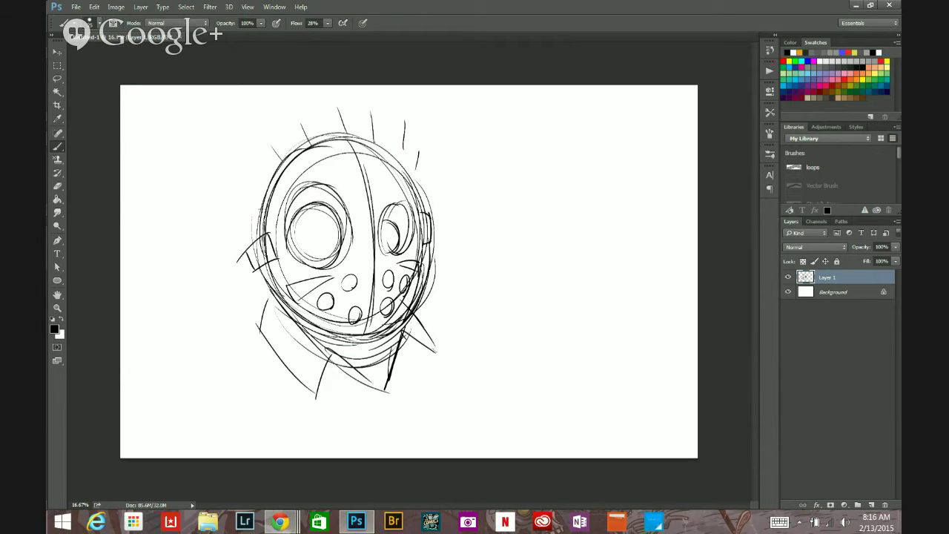
pyautogui.moveTo(265, 194); pyautogui.dragTo(353, 144)
pyautogui.moveTo(261, 258); pyautogui.dragTo(322, 324)
# Draw the V-shaped marking on the mask's forehead and the strap running over the top of the head.
pyautogui.moveTo(336, 180)
pyautogui.mouseDown()
pyautogui.moveTo(370, 206)
pyautogui.moveTo(390, 184)
pyautogui.moveTo(355, 182)
pyautogui.moveTo(371, 189)
pyautogui.moveTo(396, 172)
pyautogui.moveTo(374, 206)
pyautogui.moveTo(368, 194)
pyautogui.mouseUp()
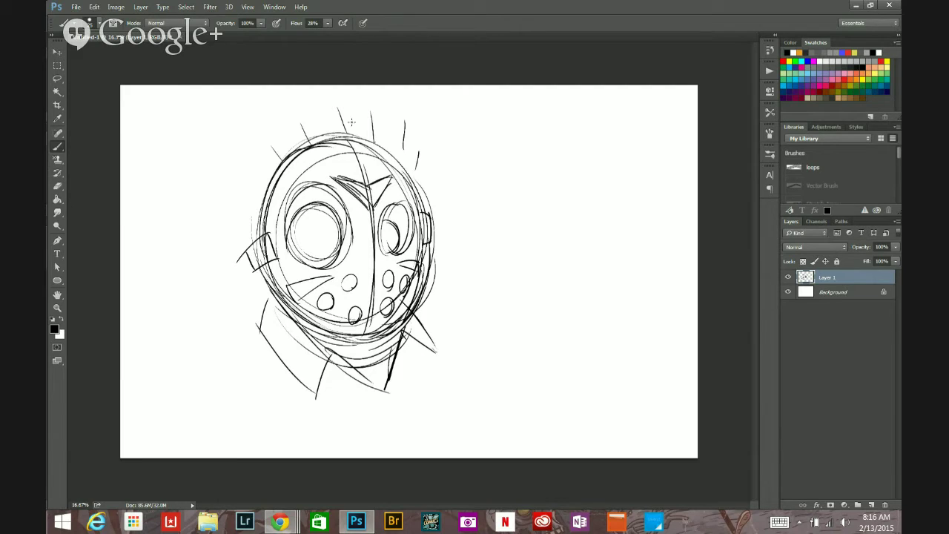
pyautogui.moveTo(313, 120); pyautogui.dragTo(345, 162)
pyautogui.moveTo(352, 124); pyautogui.dragTo(365, 159)
pyautogui.moveTo(319, 132)
pyautogui.mouseDown()
pyautogui.moveTo(361, 129)
pyautogui.moveTo(356, 137)
pyautogui.mouseUp()
# Darken both side strap tabs and add contour strokes along the jaw, the neck and the underside of the mask.
pyautogui.moveTo(247, 240); pyautogui.dragTo(252, 268)
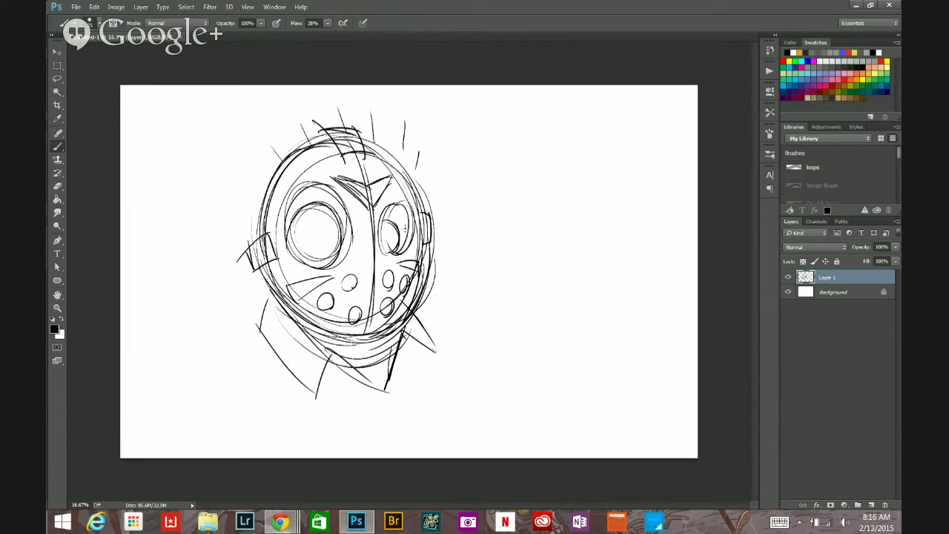
pyautogui.moveTo(430, 218); pyautogui.dragTo(432, 245)
pyautogui.moveTo(245, 247)
pyautogui.mouseDown()
pyautogui.moveTo(267, 235)
pyautogui.moveTo(254, 267)
pyautogui.moveTo(272, 264)
pyautogui.mouseUp()
pyautogui.moveTo(264, 297); pyautogui.dragTo(279, 294)
pyautogui.moveTo(382, 344)
pyautogui.mouseDown()
pyautogui.moveTo(338, 346)
pyautogui.moveTo(376, 362)
pyautogui.moveTo(371, 373)
pyautogui.mouseUp()
pyautogui.moveTo(405, 315); pyautogui.dragTo(381, 334)
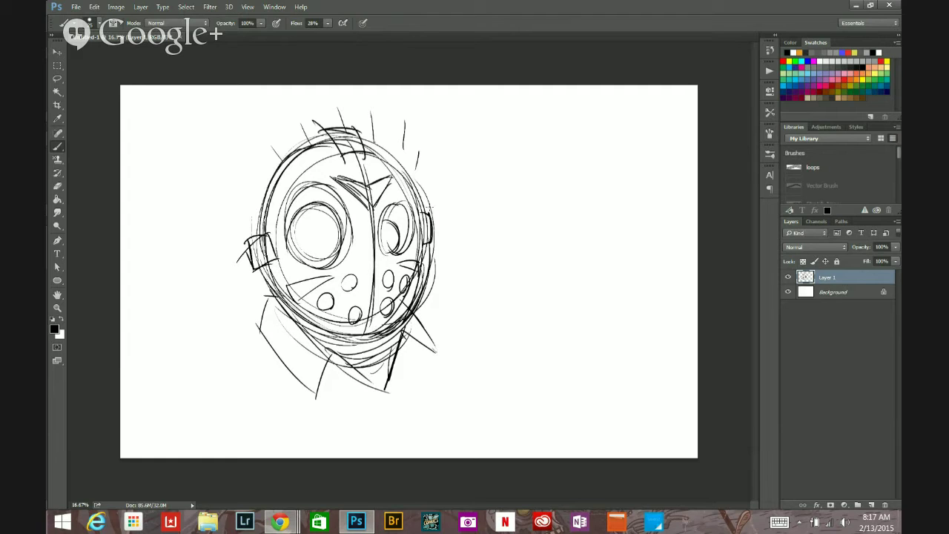
pyautogui.moveTo(410, 299); pyautogui.dragTo(372, 344)
pyautogui.moveTo(307, 324); pyautogui.dragTo(366, 342)
# Refine both eyes with darker rims and inner curves inside the openings.
pyautogui.moveTo(319, 269)
pyautogui.mouseDown()
pyautogui.moveTo(288, 249)
pyautogui.moveTo(318, 213)
pyautogui.moveTo(337, 259)
pyautogui.mouseUp()
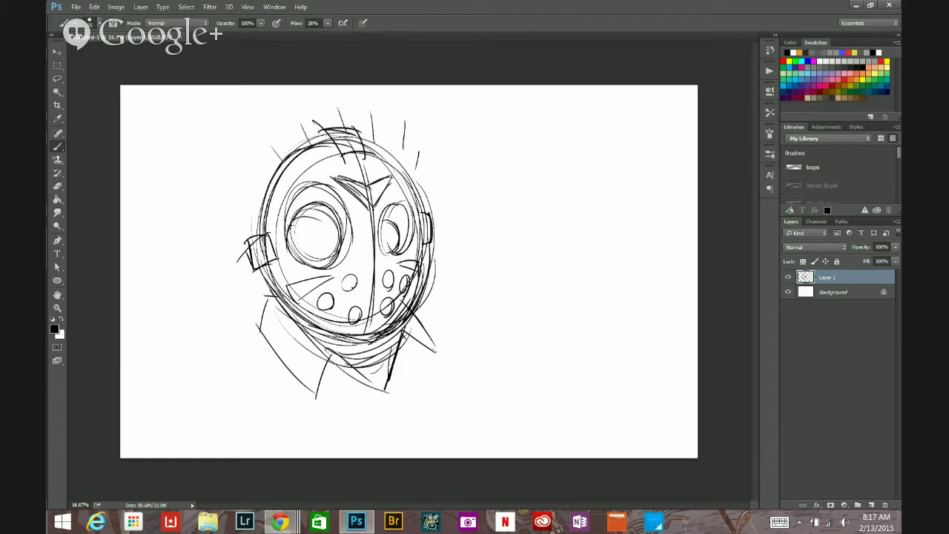
pyautogui.moveTo(387, 240)
pyautogui.mouseDown()
pyautogui.moveTo(396, 218)
pyautogui.moveTo(387, 249)
pyautogui.moveTo(399, 213)
pyautogui.moveTo(412, 220)
pyautogui.moveTo(405, 247)
pyautogui.mouseUp()
pyautogui.moveTo(390, 210); pyautogui.dragTo(406, 251)
pyautogui.moveTo(297, 224)
pyautogui.mouseDown()
pyautogui.moveTo(336, 221)
pyautogui.moveTo(287, 201)
pyautogui.moveTo(340, 204)
pyautogui.mouseUp()
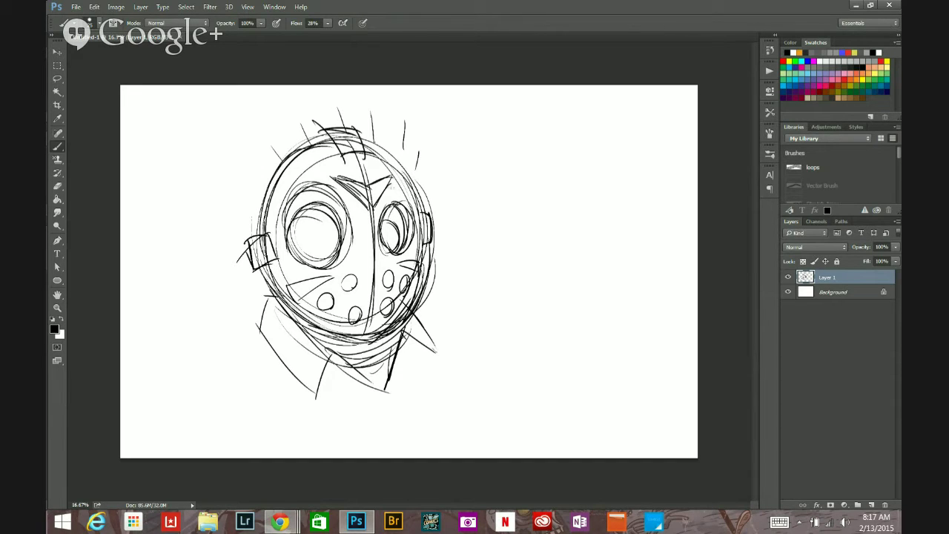
# Add inner thickness curves to the mask's round breathing holes and darken the lower right edge along the jaw.
pyautogui.moveTo(368, 342)
pyautogui.mouseDown()
pyautogui.moveTo(400, 325)
pyautogui.moveTo(387, 316)
pyautogui.mouseUp()
pyautogui.moveTo(386, 274); pyautogui.dragTo(402, 292)
pyautogui.moveTo(351, 278)
pyautogui.mouseDown()
pyautogui.moveTo(342, 281)
pyautogui.moveTo(353, 319)
pyautogui.moveTo(326, 291)
pyautogui.mouseUp()
pyautogui.moveTo(421, 264); pyautogui.dragTo(387, 333)
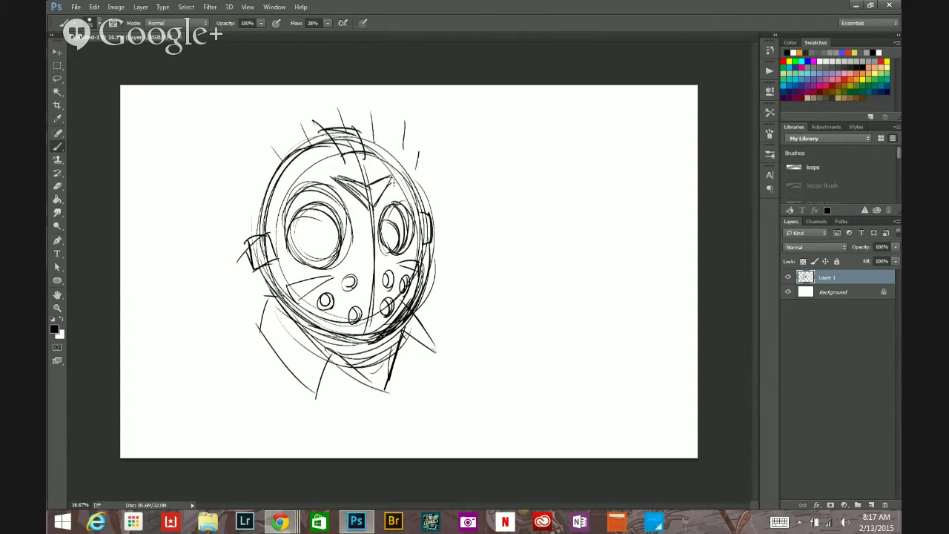
# Darken the cheek marks, the right strap tab and the mask's right and upper edges.
pyautogui.moveTo(427, 259); pyautogui.dragTo(398, 263)
pyautogui.moveTo(335, 276); pyautogui.dragTo(309, 287)
pyautogui.moveTo(417, 215)
pyautogui.mouseDown()
pyautogui.moveTo(434, 248)
pyautogui.moveTo(422, 246)
pyautogui.moveTo(424, 258)
pyautogui.mouseUp()
pyautogui.moveTo(368, 155)
pyautogui.mouseDown()
pyautogui.moveTo(421, 206)
pyautogui.moveTo(424, 268)
pyautogui.mouseUp()
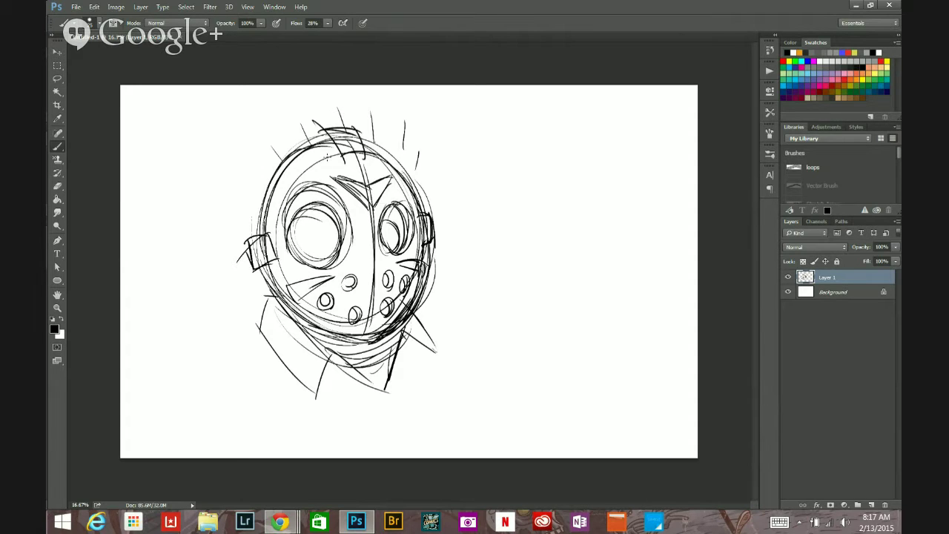
pyautogui.moveTo(312, 146); pyautogui.dragTo(393, 159)
# Sketch a large curved machete blade rising diagonally from the canvas's lower edge beside the character's head.
pyautogui.moveTo(333, 433)
pyautogui.mouseDown()
pyautogui.moveTo(393, 393)
pyautogui.moveTo(534, 242)
pyautogui.mouseUp()
pyautogui.moveTo(308, 445); pyautogui.dragTo(589, 205)
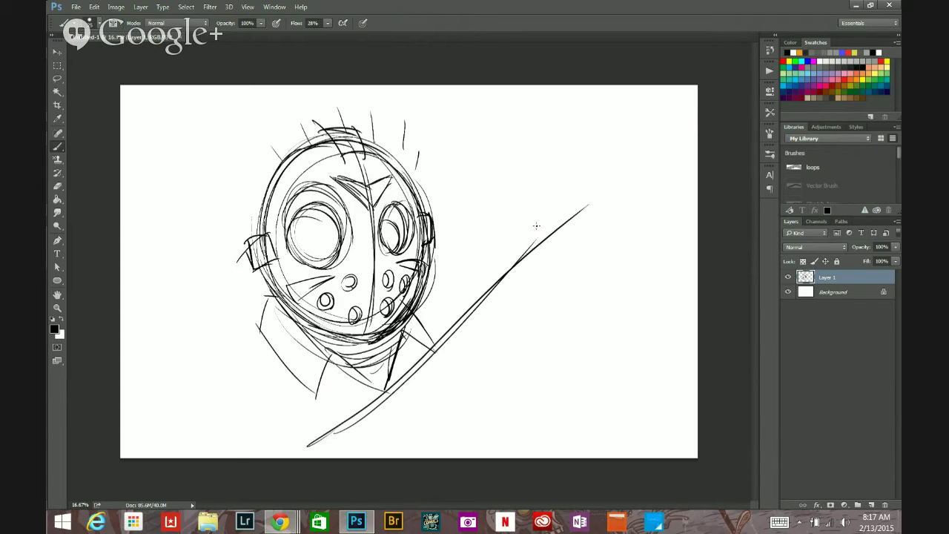
pyautogui.moveTo(538, 221)
pyautogui.mouseDown()
pyautogui.moveTo(561, 330)
pyautogui.moveTo(412, 458)
pyautogui.mouseUp()
pyautogui.moveTo(568, 314); pyautogui.dragTo(417, 458)
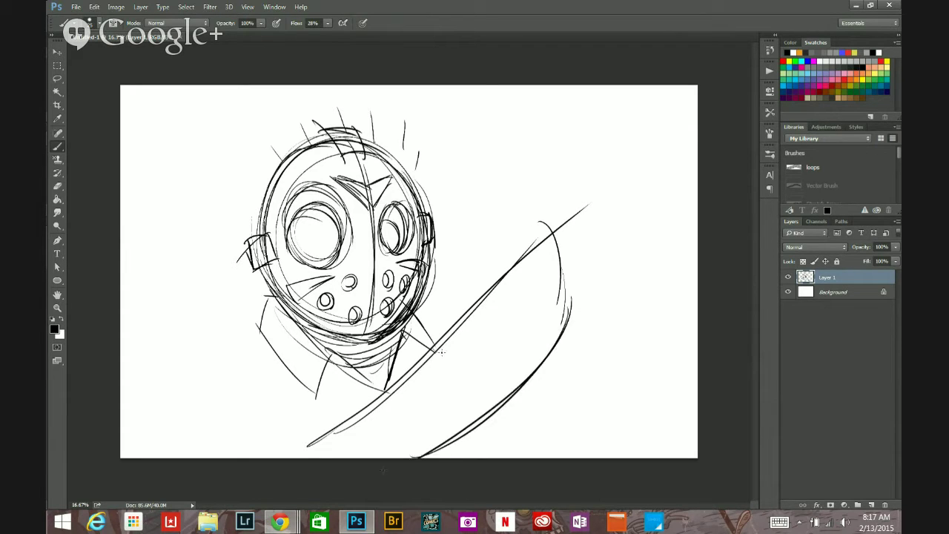
# Darken the blade's straight back edge, add an inner bevel line along its curved edge, and touch up the collar's left corner.
pyautogui.moveTo(310, 450)
pyautogui.mouseDown()
pyautogui.moveTo(551, 232)
pyautogui.moveTo(518, 268)
pyautogui.moveTo(540, 255)
pyautogui.mouseUp()
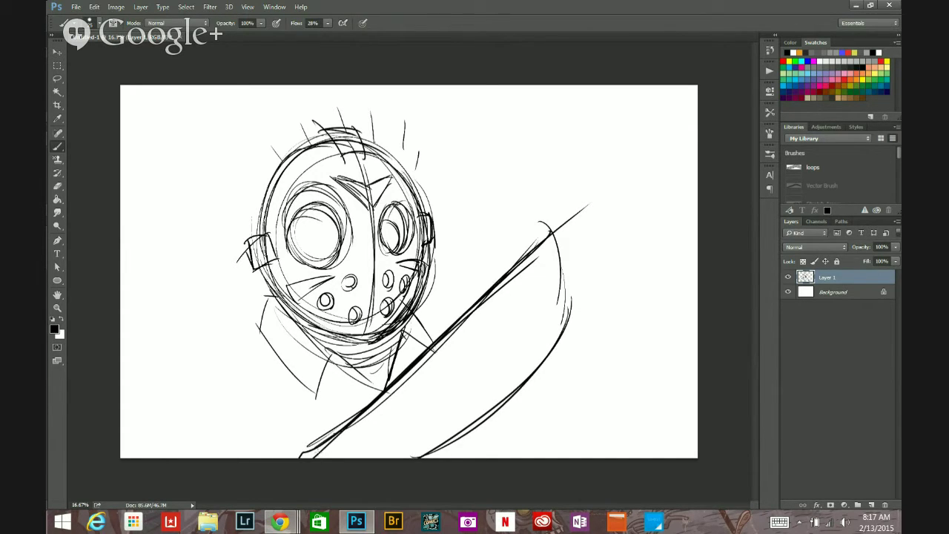
pyautogui.moveTo(335, 433)
pyautogui.mouseDown()
pyautogui.moveTo(546, 226)
pyautogui.moveTo(557, 331)
pyautogui.moveTo(427, 458)
pyautogui.mouseUp()
pyautogui.moveTo(541, 224)
pyautogui.mouseDown()
pyautogui.moveTo(556, 289)
pyautogui.moveTo(396, 460)
pyautogui.mouseUp()
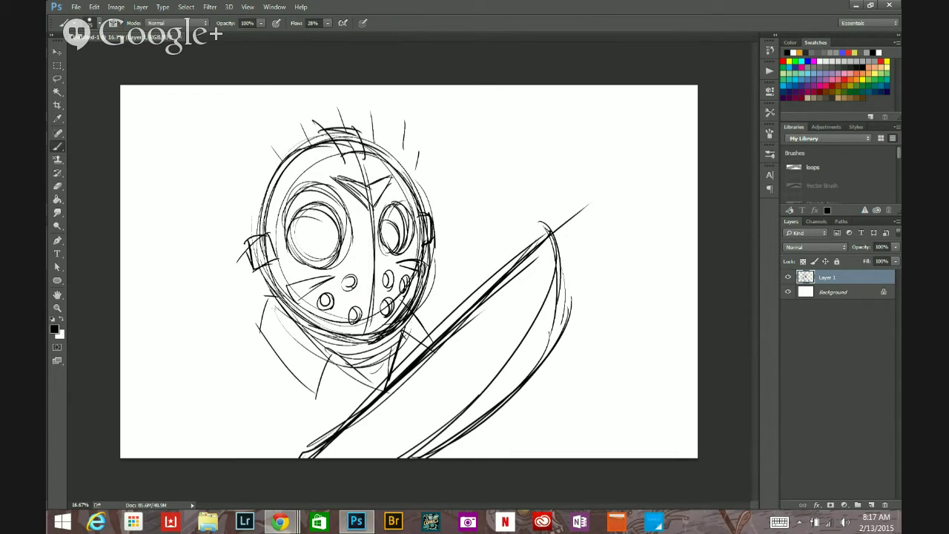
pyautogui.moveTo(263, 304); pyautogui.dragTo(252, 331)
# Reduce the sketch layer's fill to 25% and raise the brush flow to 100%.
pyautogui.click(892, 261)
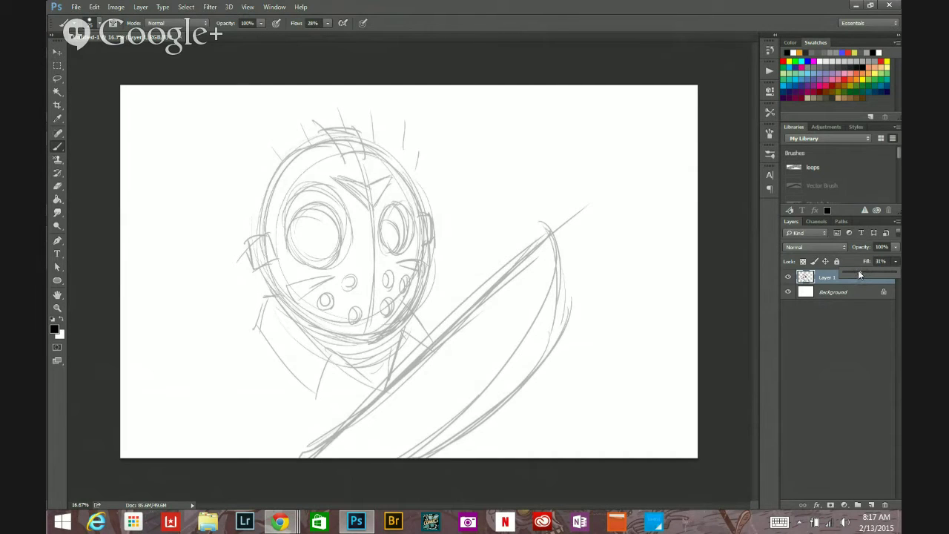
pyautogui.moveTo(859, 274); pyautogui.dragTo(857, 274)
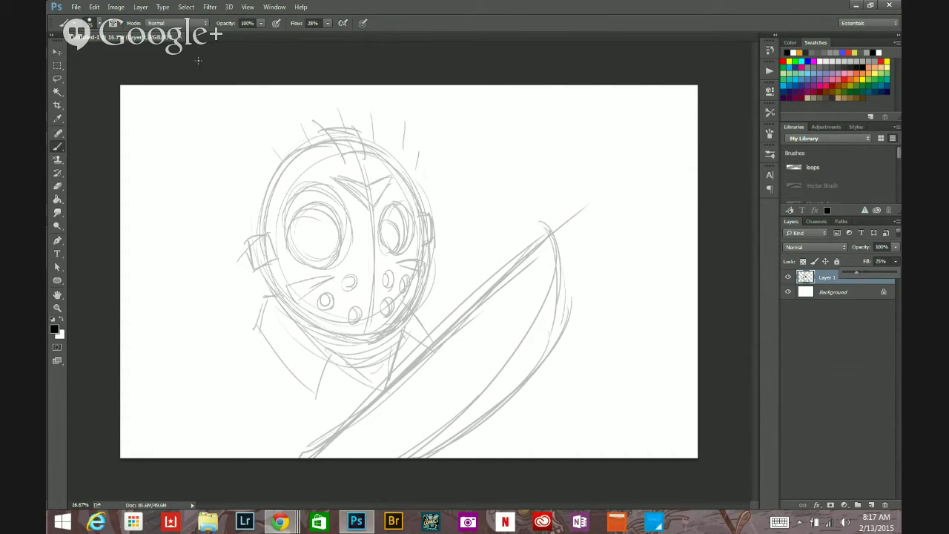
pyautogui.click(327, 25)
pyautogui.moveTo(327, 38); pyautogui.dragTo(380, 36)
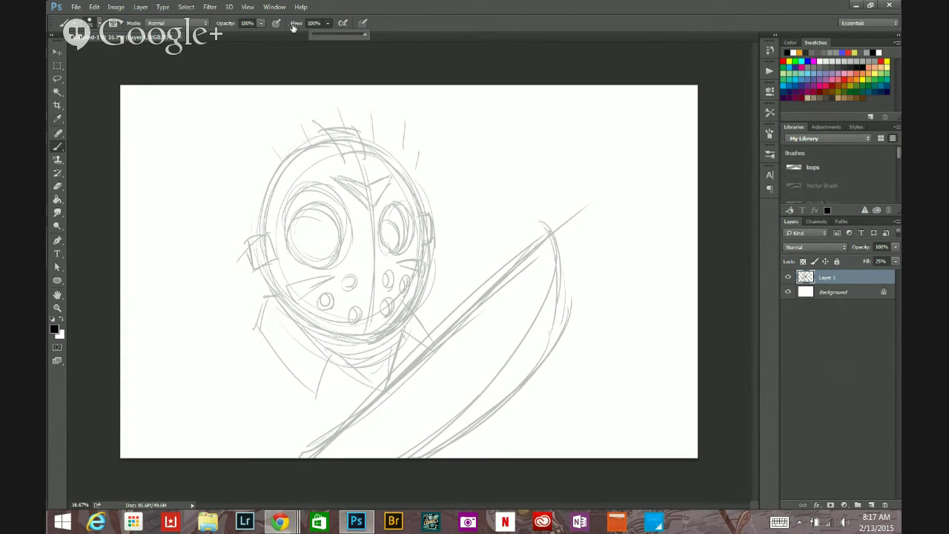
pyautogui.click(770, 134)
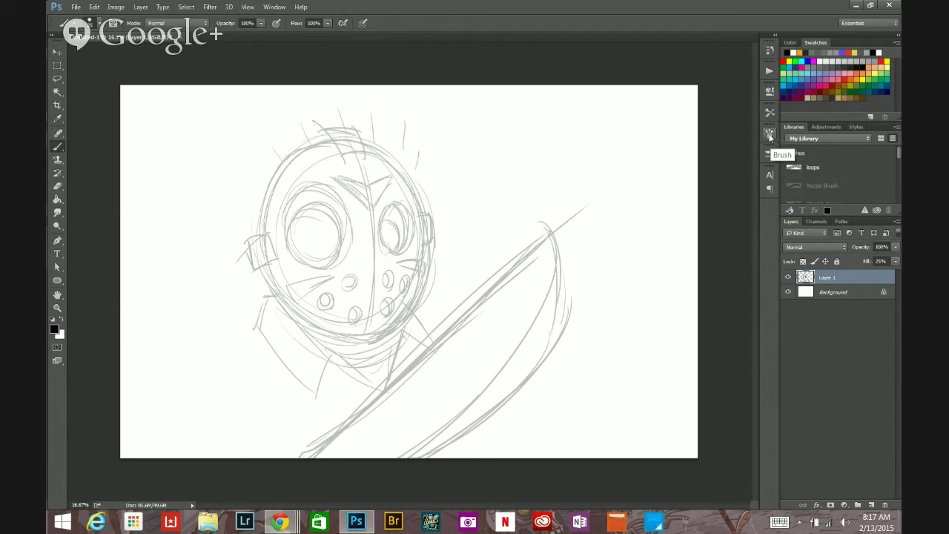
pyautogui.click(770, 136)
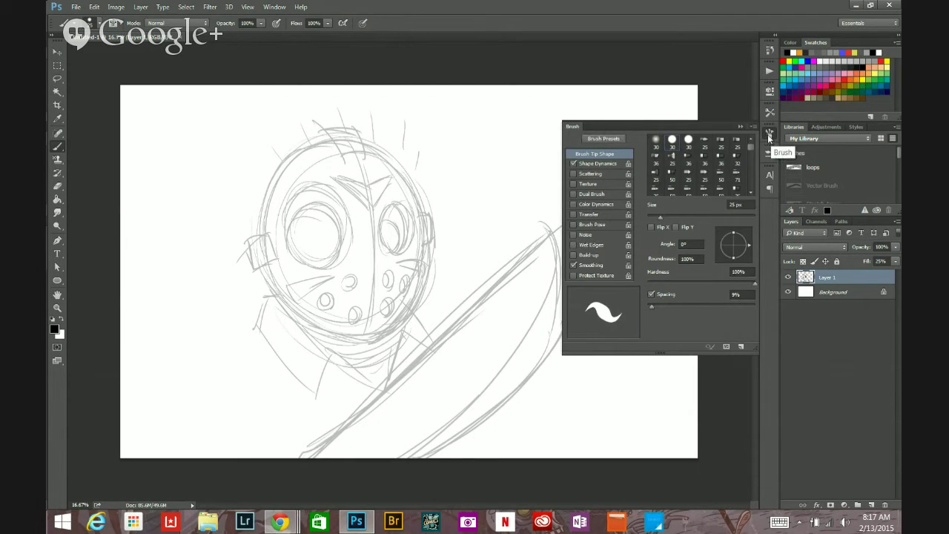
pyautogui.click(769, 138)
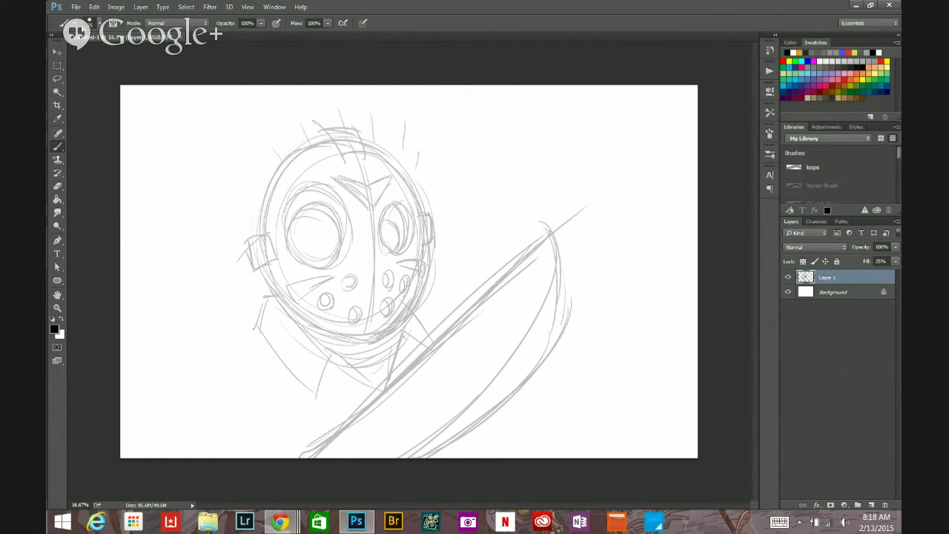
pyautogui.click(74, 28)
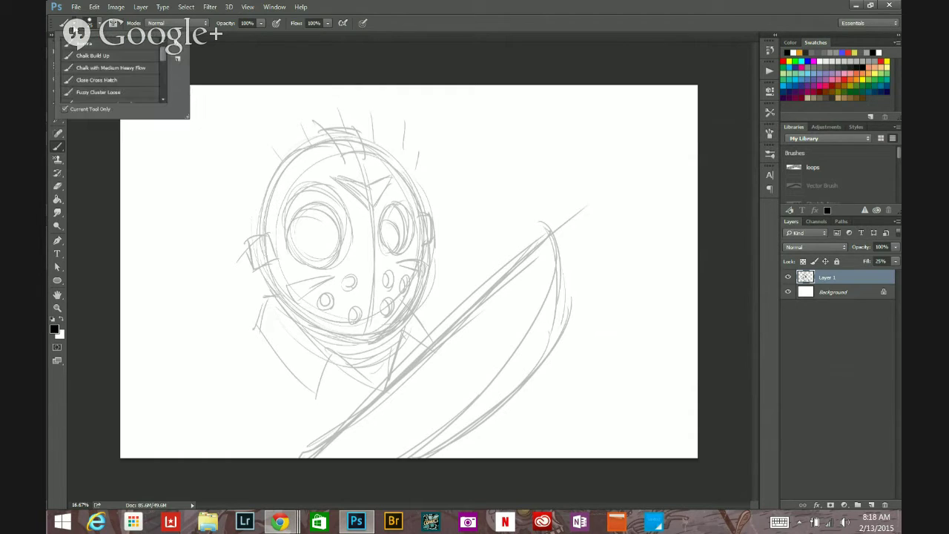
pyautogui.click(178, 58)
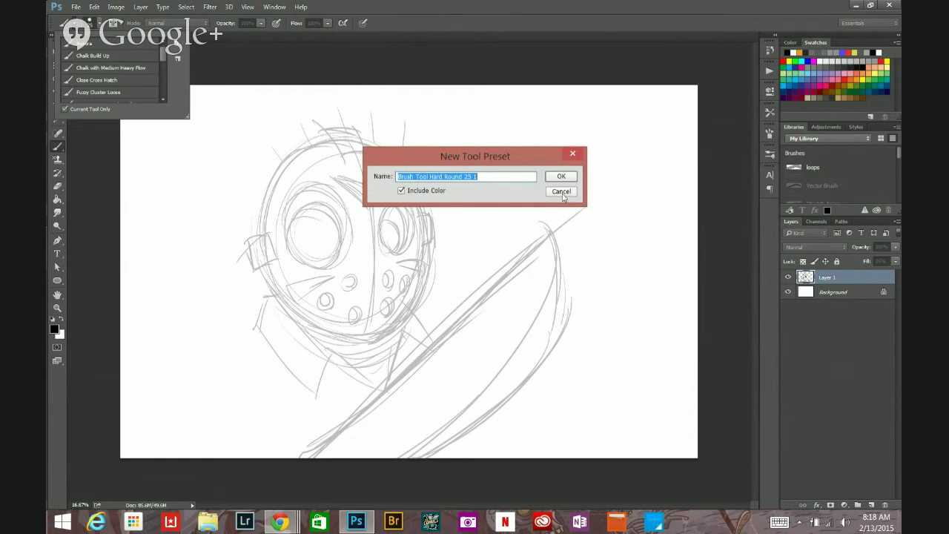
pyautogui.click(562, 196)
pyautogui.click(182, 49)
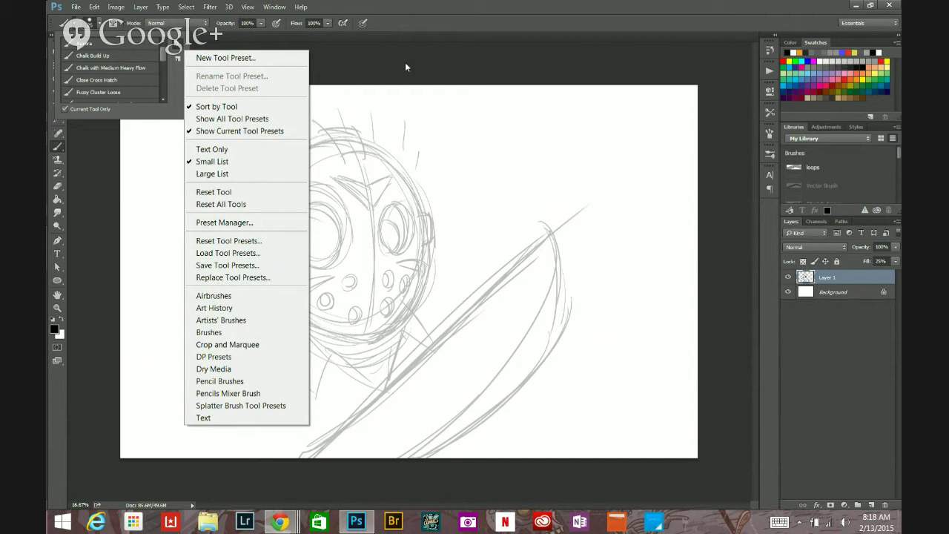
pyautogui.click(749, 13)
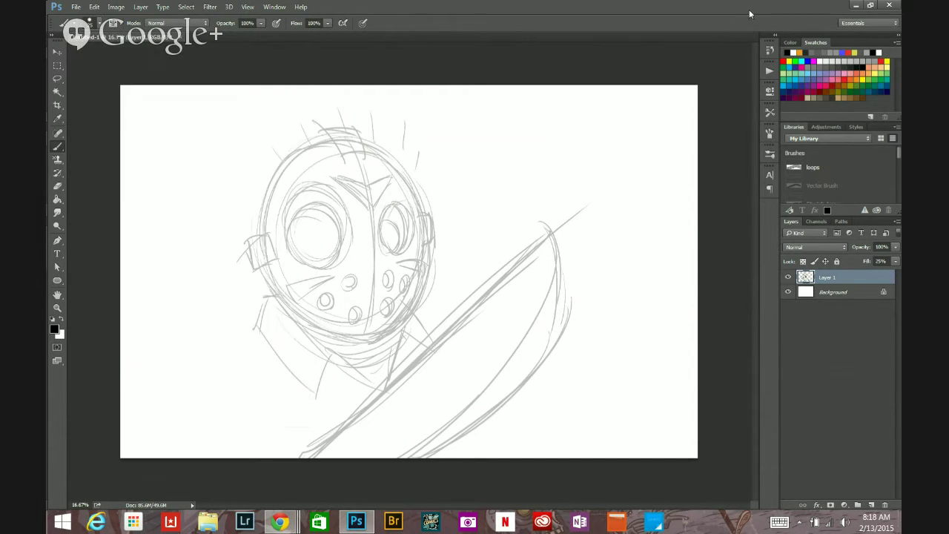
# Choose the 44 px textured brush tip and lower the brush opacity to 26%.
pyautogui.click(769, 135)
pyautogui.scroll(-5, 748, 156)
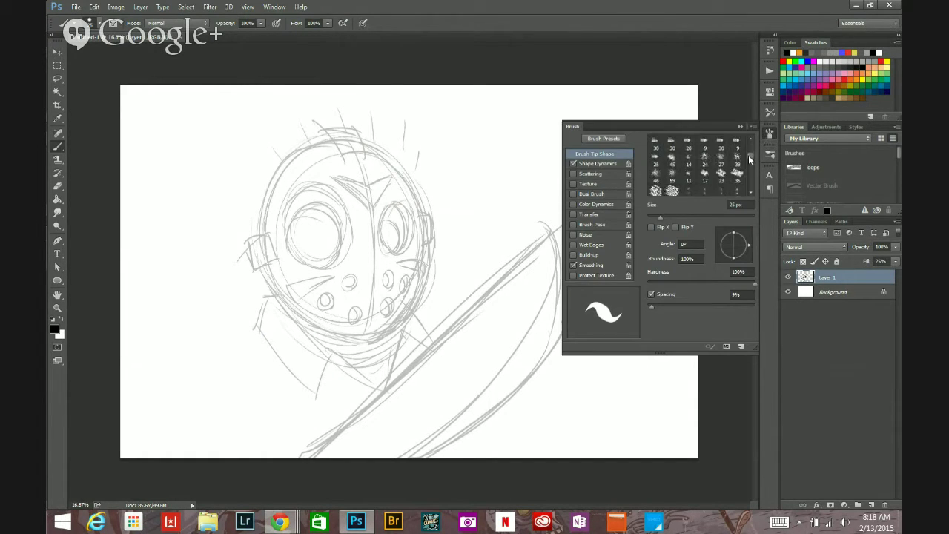
pyautogui.scroll(-2, 748, 157)
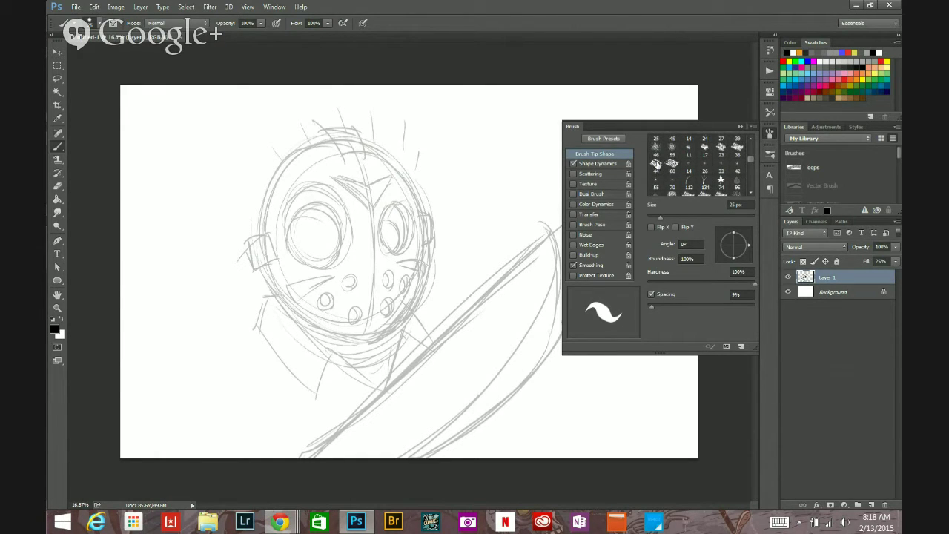
pyautogui.click(656, 165)
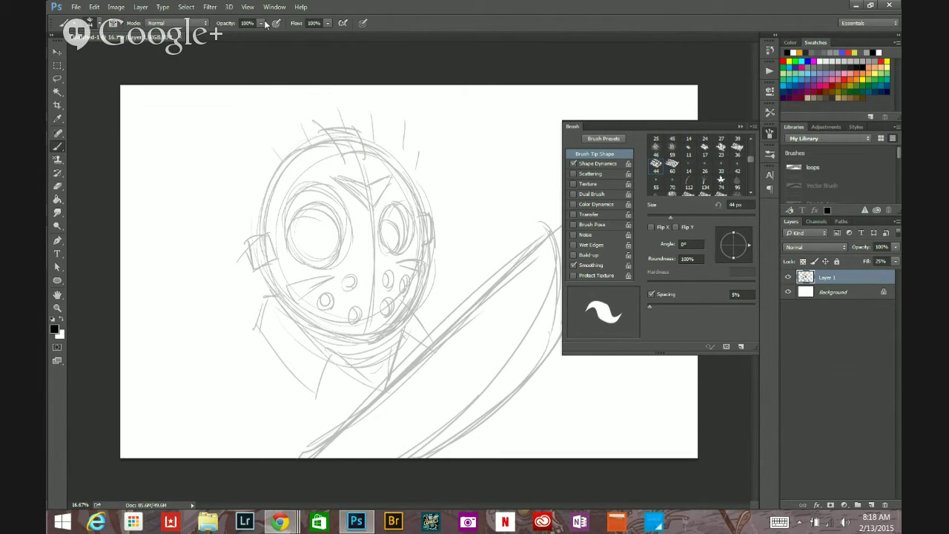
pyautogui.moveTo(261, 23); pyautogui.dragTo(217, 35)
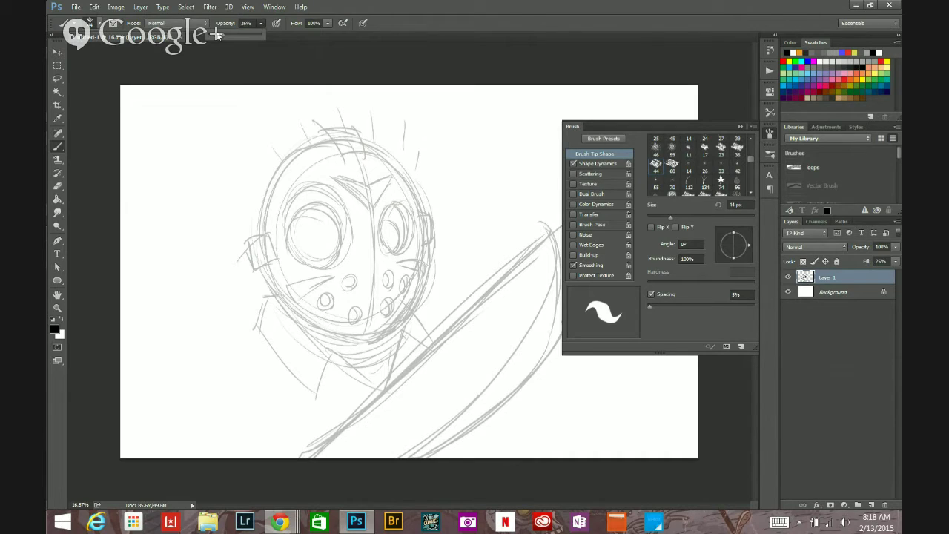
# Add a new layer above the sketch and set the brush opacity to 75%, undoing the trial strokes.
pyautogui.click(871, 505)
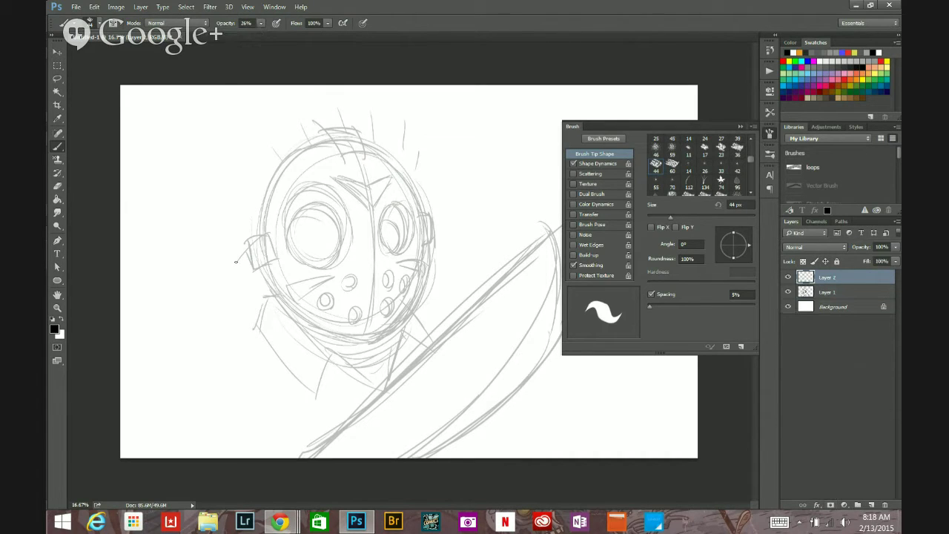
pyautogui.moveTo(236, 261)
pyautogui.mouseDown()
pyautogui.moveTo(235, 198)
pyautogui.moveTo(329, 194)
pyautogui.moveTo(470, 210)
pyautogui.mouseUp()
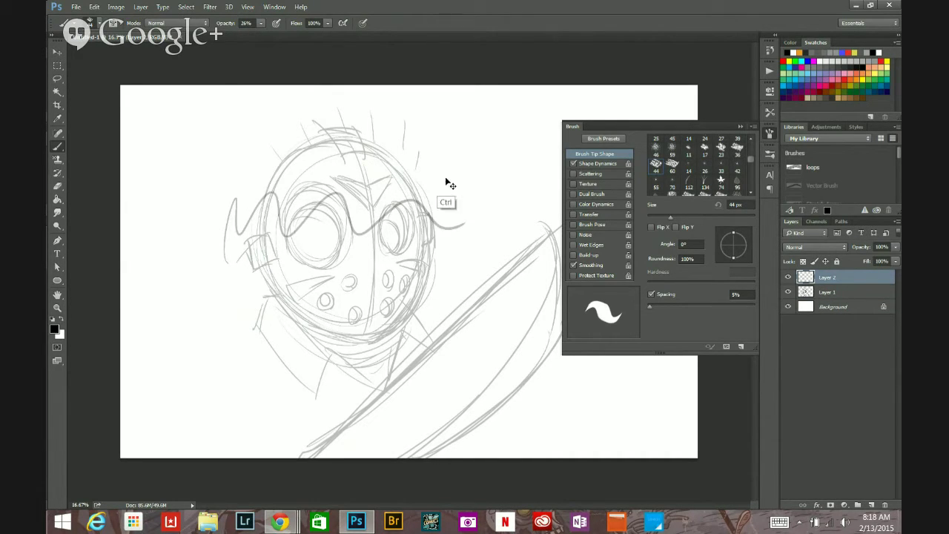
pyautogui.hotkey('ctrl', 'z')
pyautogui.moveTo(261, 23)
pyautogui.mouseDown()
pyautogui.moveTo(265, 34)
pyautogui.moveTo(286, 34)
pyautogui.mouseUp()
pyautogui.moveTo(417, 177); pyautogui.dragTo(537, 238)
pyautogui.hotkey('ctrl', 'z')
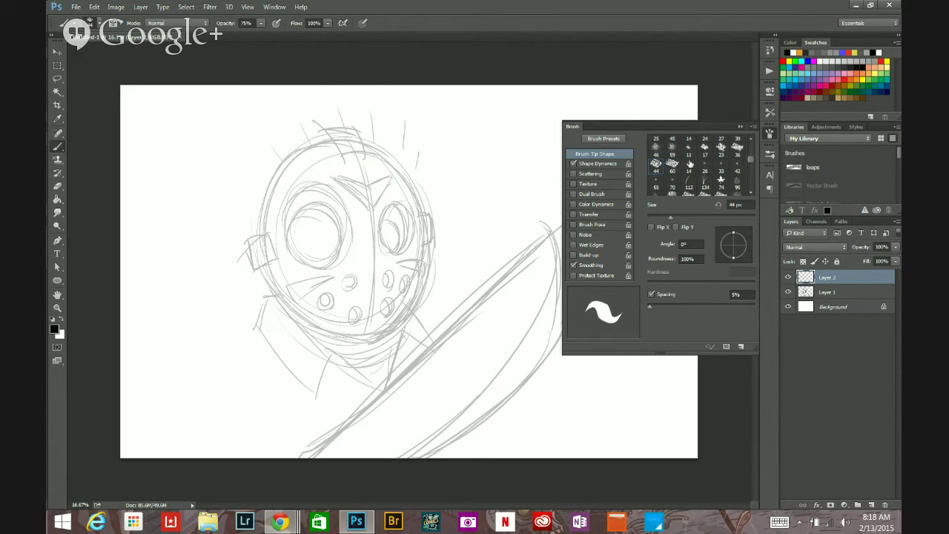
# Try the 60 px and 59 px brush tips with test squiggles beside the head, undoing each one.
pyautogui.click(673, 166)
pyautogui.moveTo(472, 173)
pyautogui.mouseDown()
pyautogui.moveTo(492, 223)
pyautogui.moveTo(545, 215)
pyautogui.mouseUp()
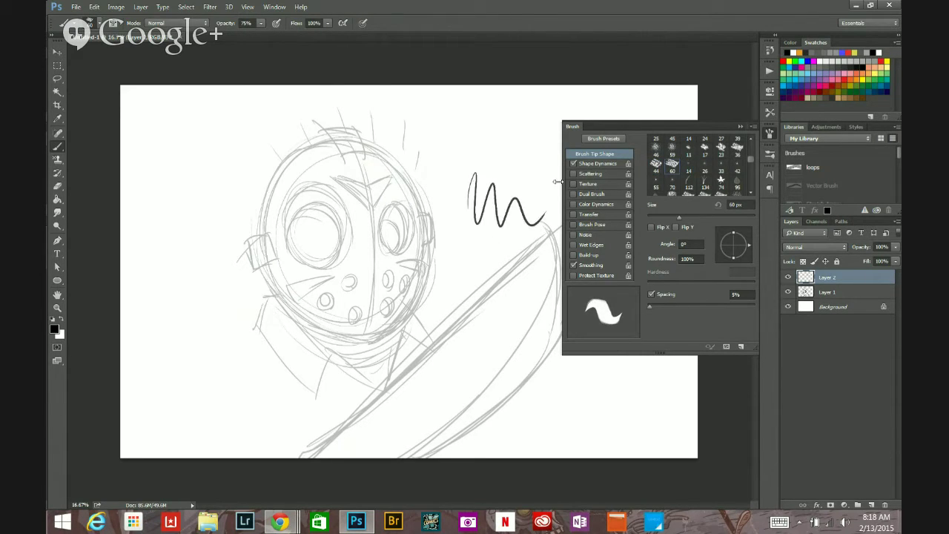
pyautogui.hotkey('ctrl', 'z')
pyautogui.click(673, 154)
pyautogui.moveTo(413, 234)
pyautogui.mouseDown()
pyautogui.moveTo(447, 216)
pyautogui.moveTo(510, 226)
pyautogui.moveTo(555, 193)
pyautogui.mouseUp()
pyautogui.hotkey('ctrl', 'z')
# Try the 36 px and 46 px brush tips with test strokes beside the head, undoing each one.
pyautogui.click(737, 153)
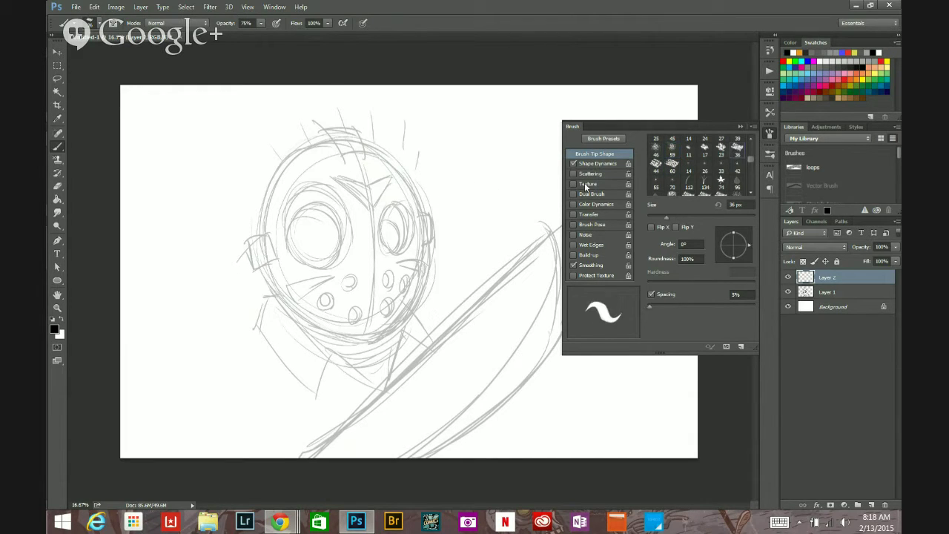
pyautogui.moveTo(478, 160)
pyautogui.mouseDown()
pyautogui.moveTo(496, 230)
pyautogui.moveTo(548, 184)
pyautogui.mouseUp()
pyautogui.hotkey('ctrl', 'z')
pyautogui.click(656, 148)
pyautogui.moveTo(442, 258); pyautogui.dragTo(550, 200)
pyautogui.hotkey('ctrl', 'z')
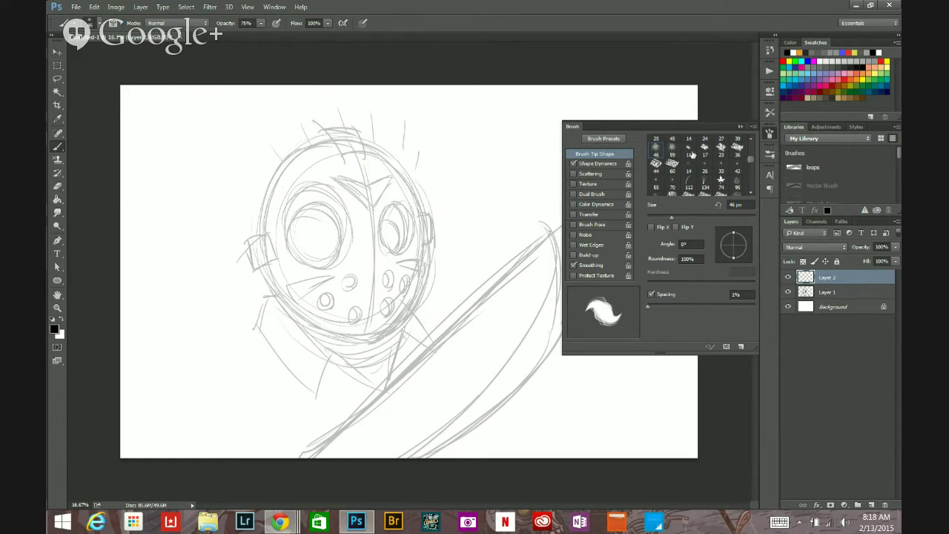
# Try the 59 px brush tip on the inner edge of the mask's right eye, viewed closer, and undo the stroke.
pyautogui.click(673, 155)
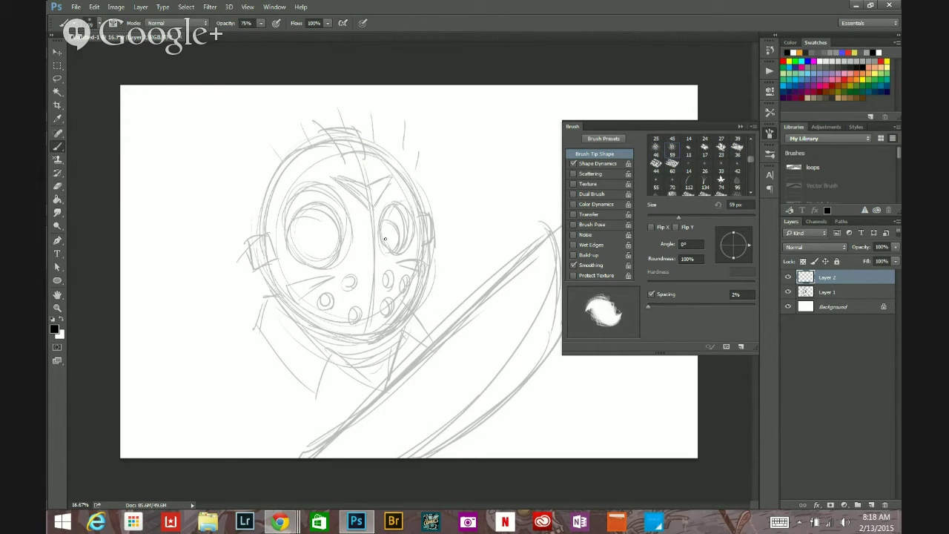
pyautogui.scroll(1, 385, 239)
pyautogui.moveTo(392, 260); pyautogui.dragTo(392, 179)
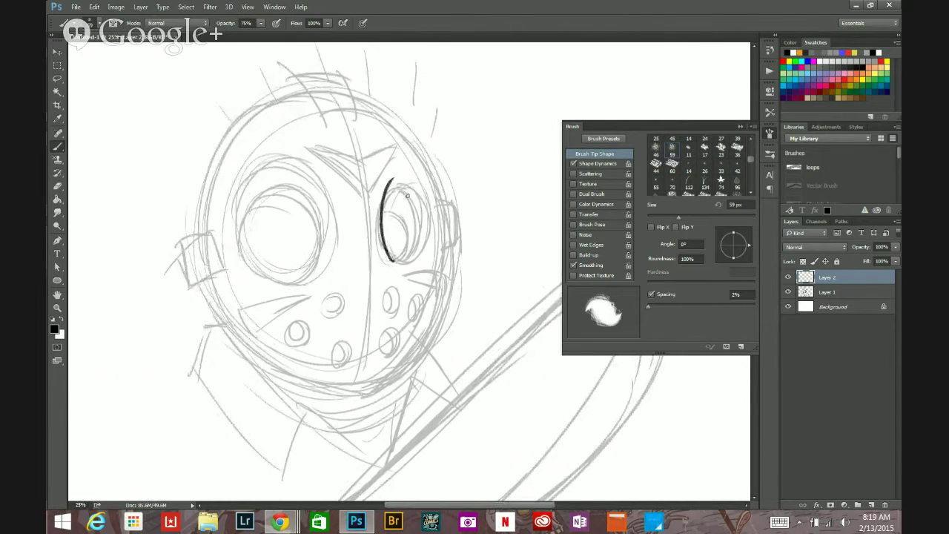
pyautogui.hotkey('ctrl', 'z')
# Try the 90 px textured brush tip with a test stroke beside the mask and undo it.
pyautogui.scroll(-2, 750, 170)
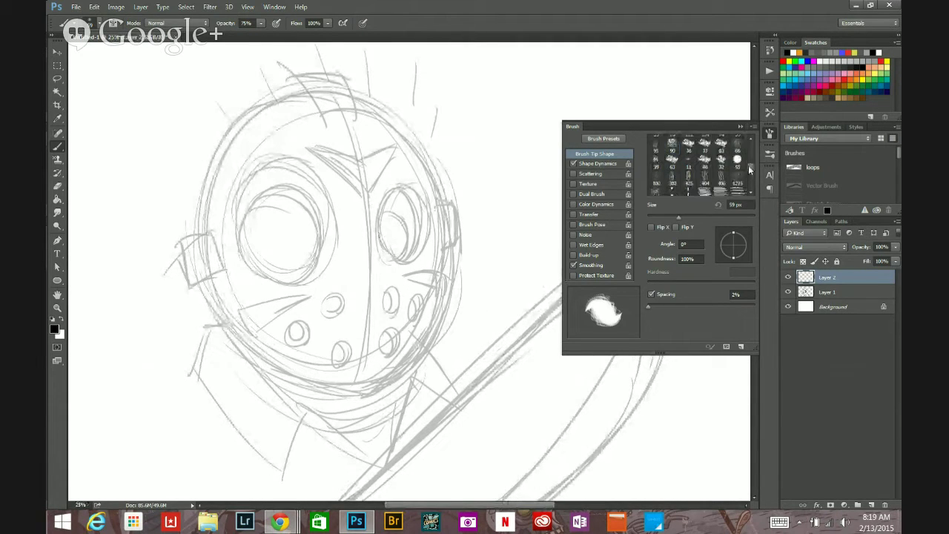
pyautogui.scroll(2, 750, 170)
pyautogui.click(672, 150)
pyautogui.moveTo(463, 174)
pyautogui.mouseDown()
pyautogui.moveTo(458, 230)
pyautogui.moveTo(520, 237)
pyautogui.moveTo(540, 215)
pyautogui.mouseUp()
pyautogui.hotkey('ctrl', 'z')
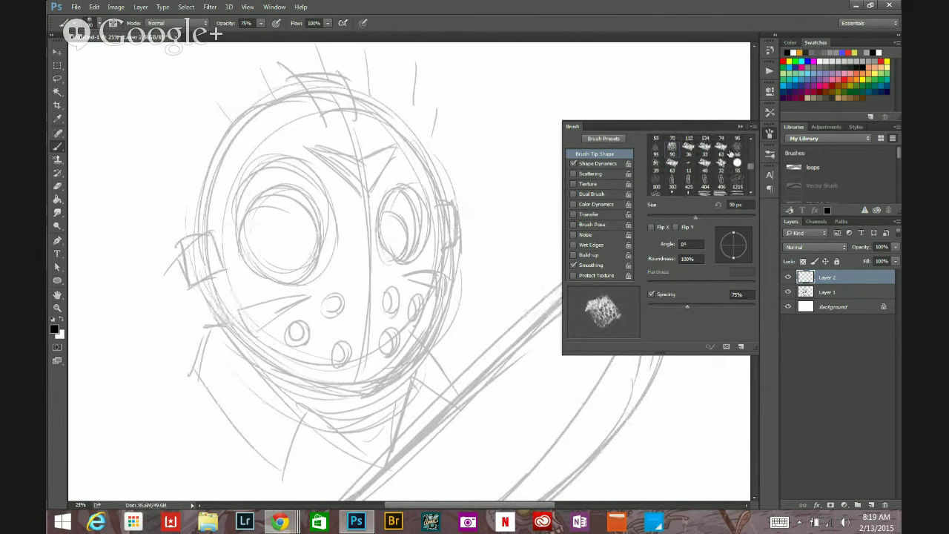
# Try the two 63 px brush tips, including the one with 72% roundness, with test strokes beside the mask, undoing each.
pyautogui.click(720, 148)
pyautogui.moveTo(445, 152)
pyautogui.mouseDown()
pyautogui.moveTo(449, 222)
pyautogui.moveTo(500, 198)
pyautogui.moveTo(557, 222)
pyautogui.mouseUp()
pyautogui.hotkey('ctrl', 'z')
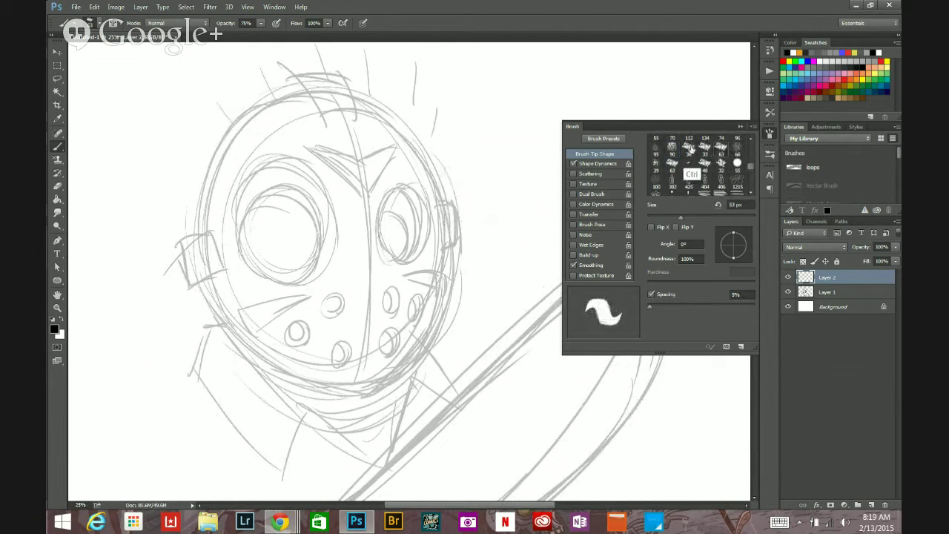
pyautogui.click(671, 164)
pyautogui.moveTo(446, 196); pyautogui.dragTo(541, 209)
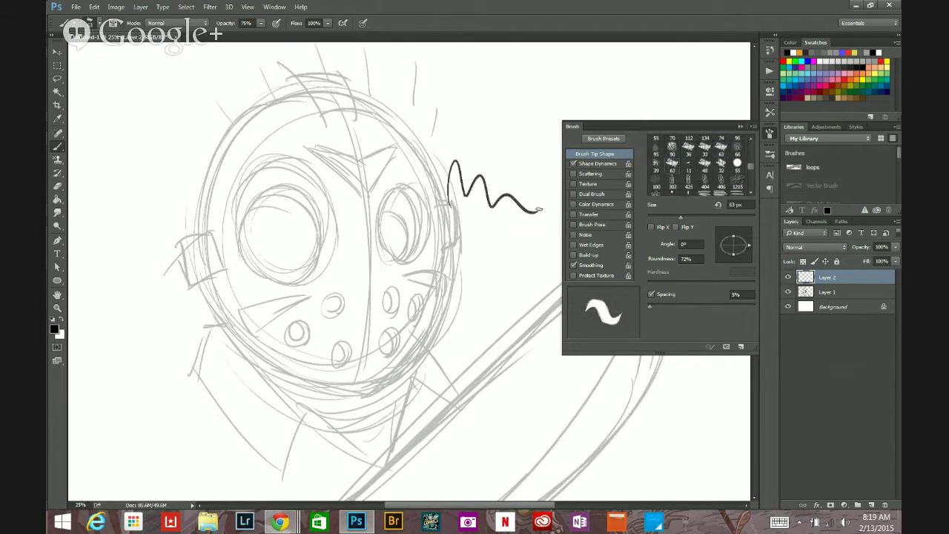
pyautogui.hotkey('ctrl', 'z')
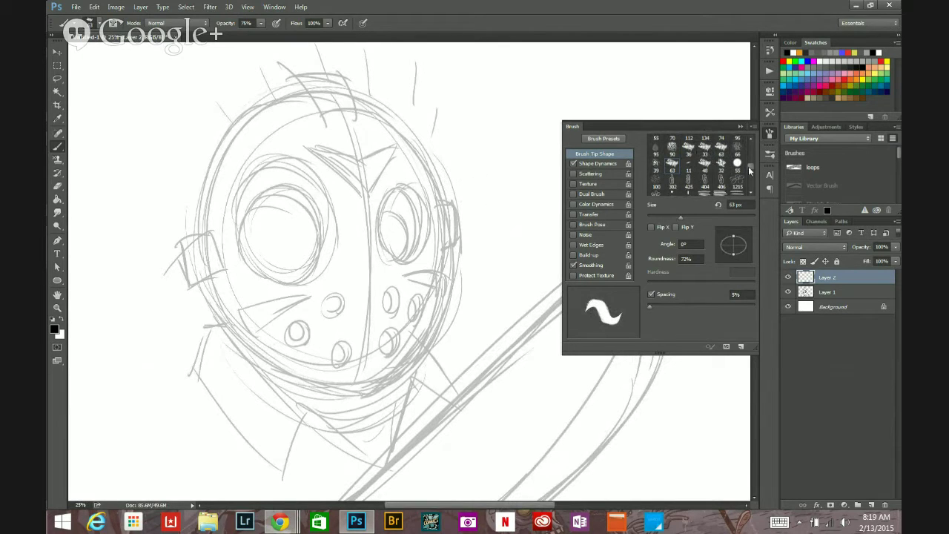
# Try the 406 px chain brush tip with two long winding test strokes across the canvas and undo both.
pyautogui.scroll(-4, 750, 169)
pyautogui.scroll(1, 752, 171)
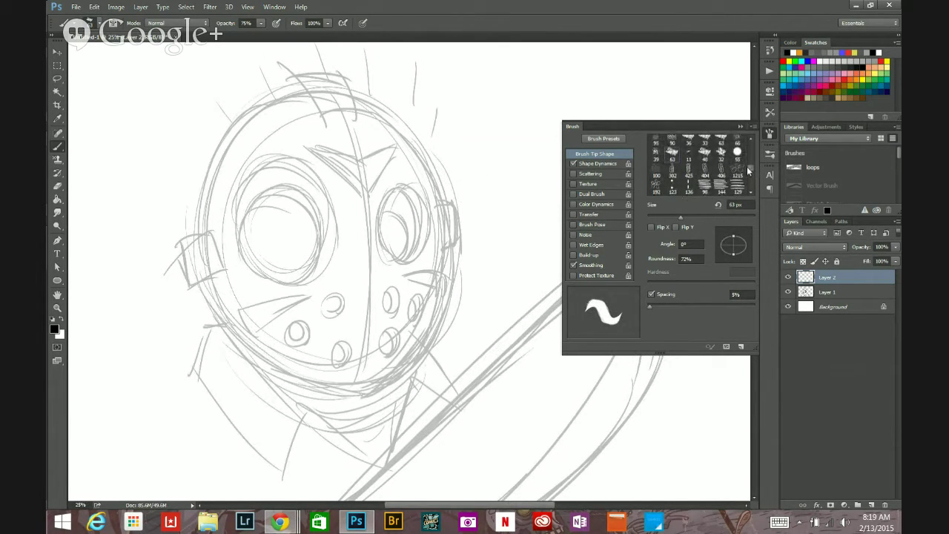
pyautogui.click(719, 172)
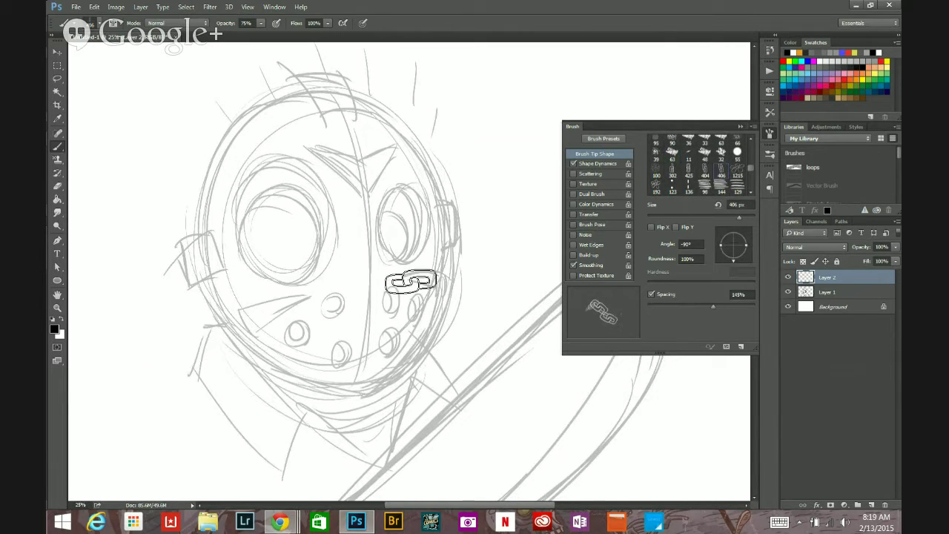
pyautogui.moveTo(368, 370); pyautogui.dragTo(238, 358)
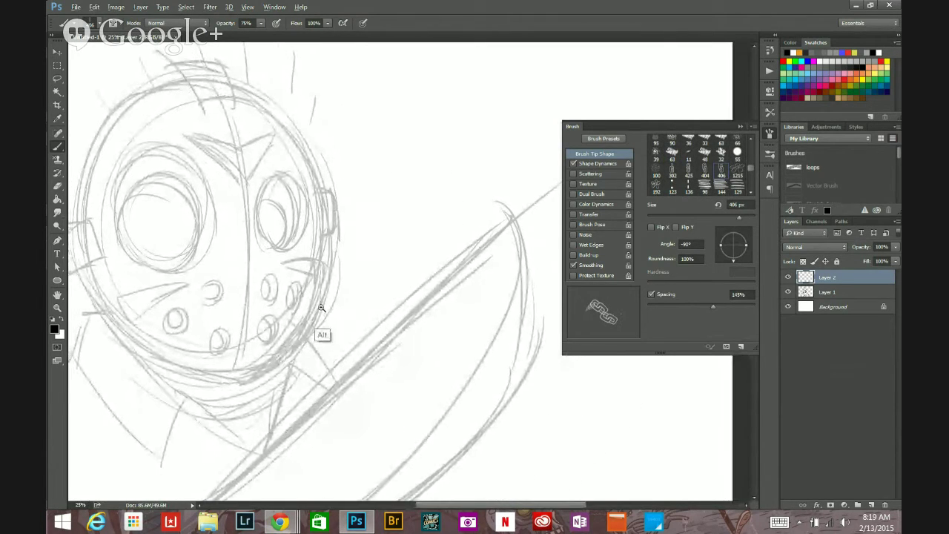
pyautogui.hotkey('ctrl', '-')
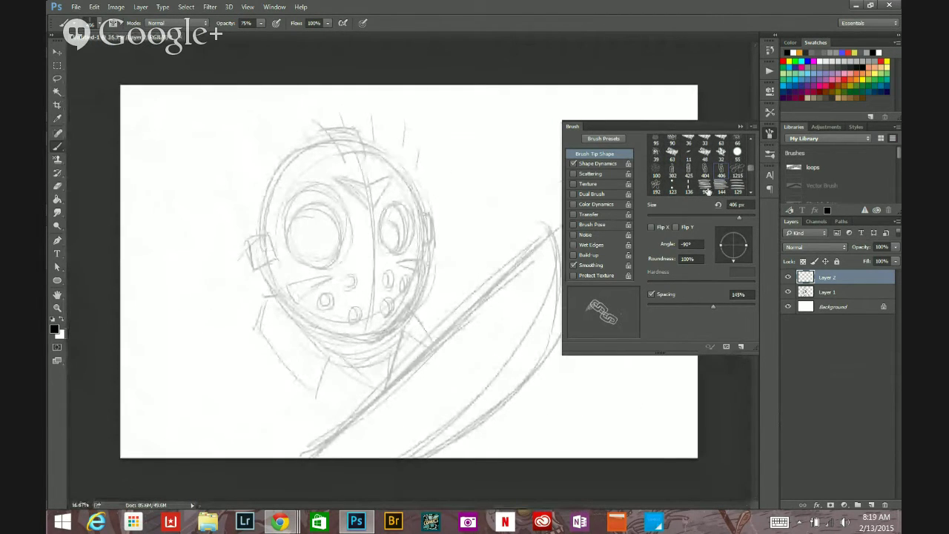
pyautogui.moveTo(406, 238)
pyautogui.mouseDown()
pyautogui.moveTo(430, 160)
pyautogui.moveTo(487, 230)
pyautogui.moveTo(491, 283)
pyautogui.moveTo(515, 308)
pyautogui.moveTo(544, 301)
pyautogui.moveTo(564, 401)
pyautogui.moveTo(452, 425)
pyautogui.moveTo(416, 333)
pyautogui.moveTo(433, 283)
pyautogui.moveTo(310, 371)
pyautogui.moveTo(218, 327)
pyautogui.moveTo(225, 212)
pyautogui.moveTo(287, 239)
pyautogui.moveTo(329, 205)
pyautogui.moveTo(282, 142)
pyautogui.moveTo(350, 154)
pyautogui.mouseUp()
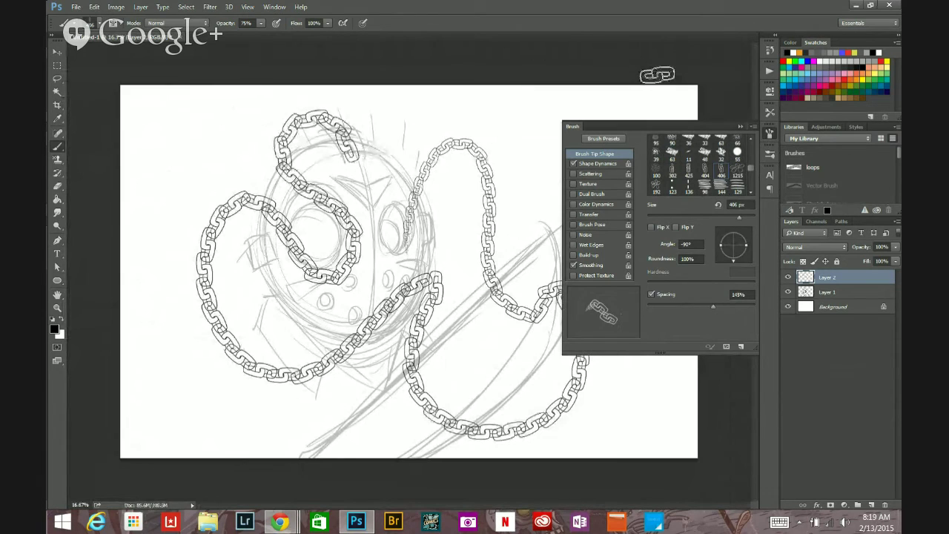
pyautogui.moveTo(155, 422)
pyautogui.mouseDown()
pyautogui.moveTo(170, 379)
pyautogui.moveTo(196, 343)
pyautogui.moveTo(345, 326)
pyautogui.moveTo(395, 276)
pyautogui.moveTo(412, 198)
pyautogui.moveTo(495, 110)
pyautogui.moveTo(565, 148)
pyautogui.mouseUp()
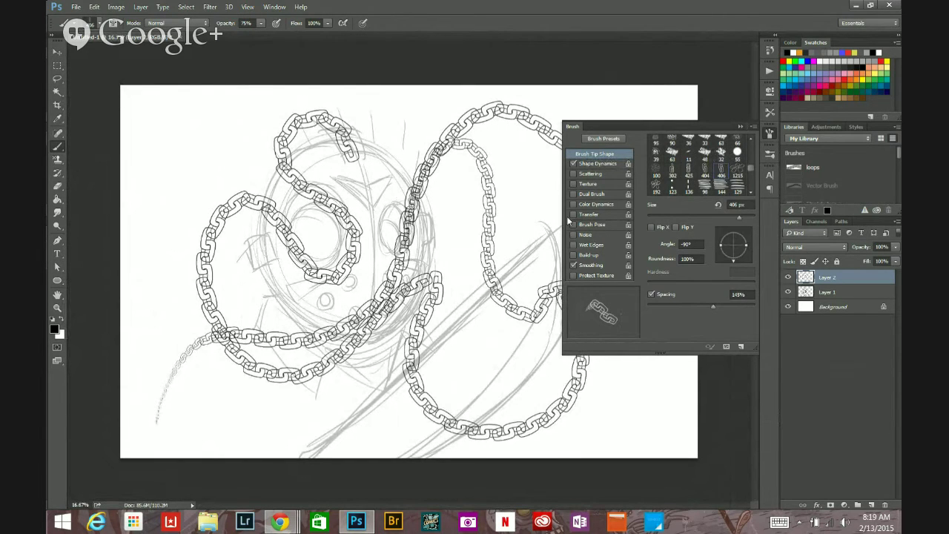
pyautogui.scroll(1, 441, 258)
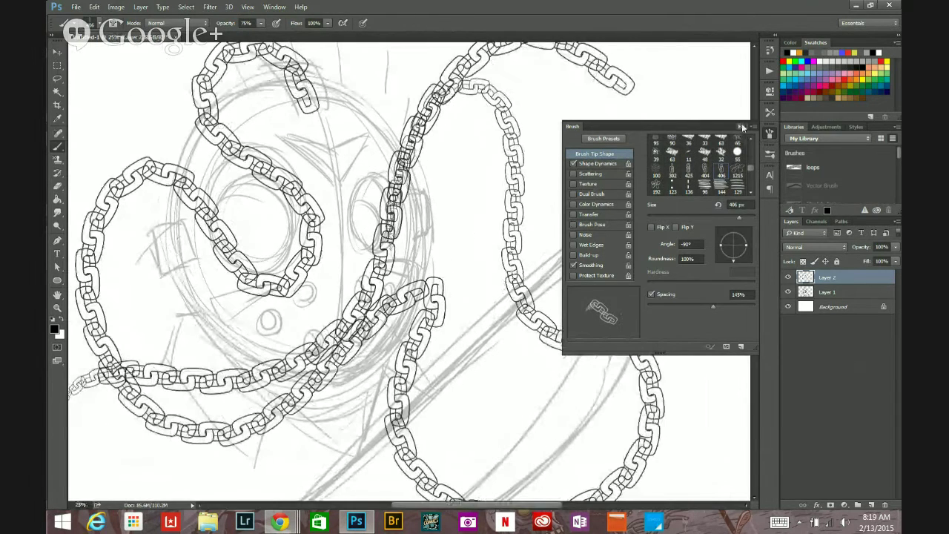
pyautogui.click(742, 126)
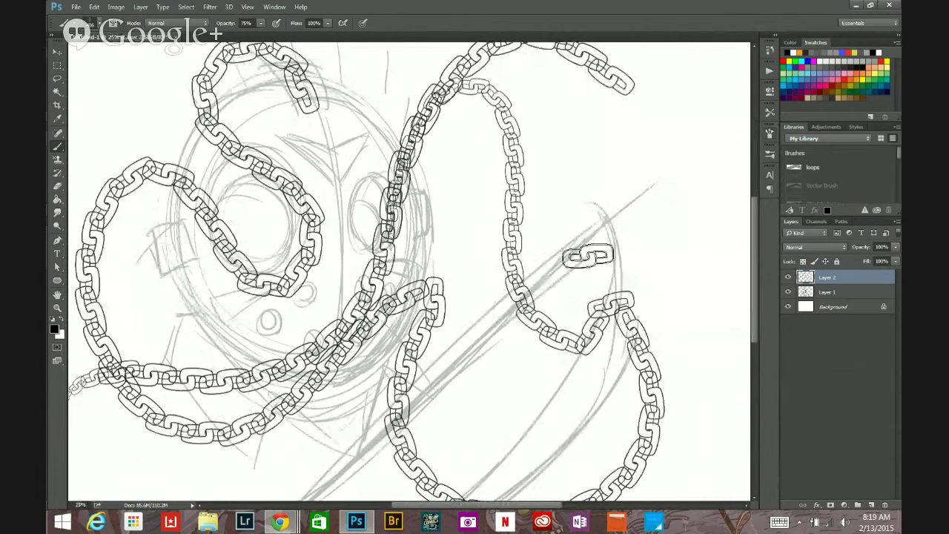
pyautogui.press('ctrl')
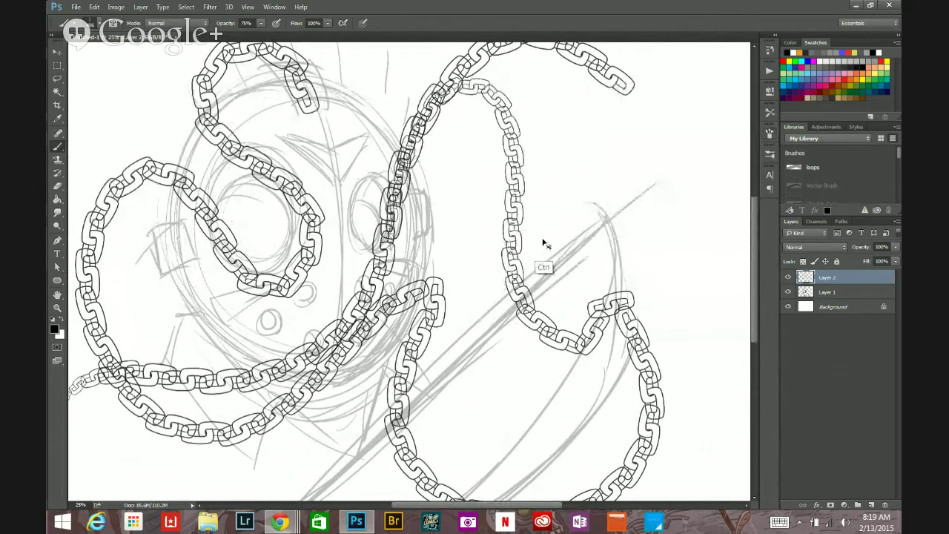
pyautogui.hotkey('ctrl', 'alt', 'z')
pyautogui.hotkey('ctrl', 'alt', 'z')
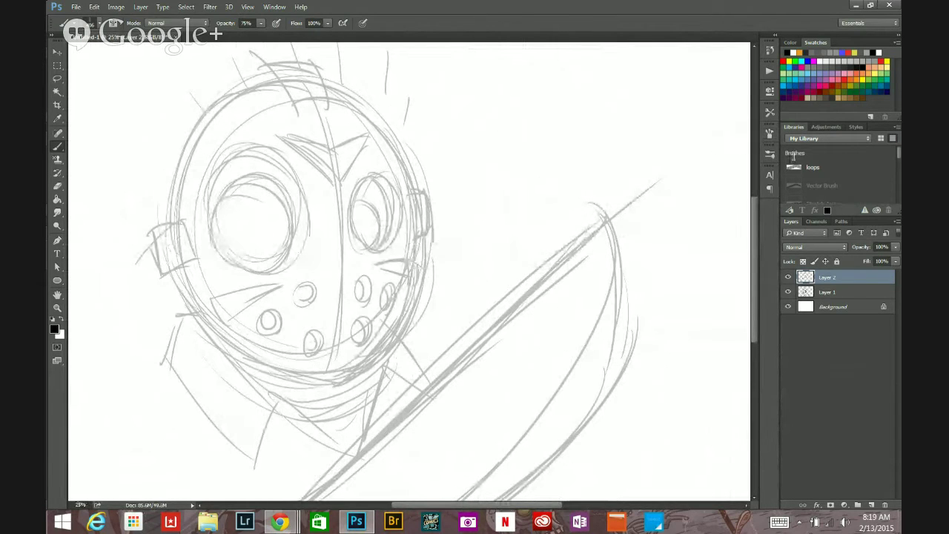
# Try the 129 px hatching brush tip with a test stroke beside the mask and undo it.
pyautogui.click(770, 133)
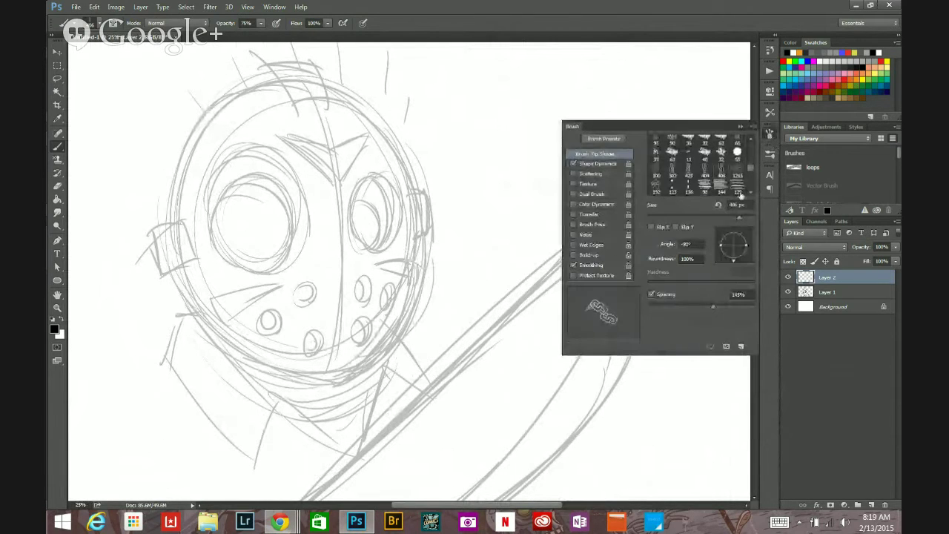
pyautogui.click(735, 187)
pyautogui.moveTo(412, 273)
pyautogui.mouseDown()
pyautogui.moveTo(510, 109)
pyautogui.moveTo(496, 191)
pyautogui.moveTo(523, 201)
pyautogui.mouseUp()
pyautogui.hotkey('ctrl', 'z')
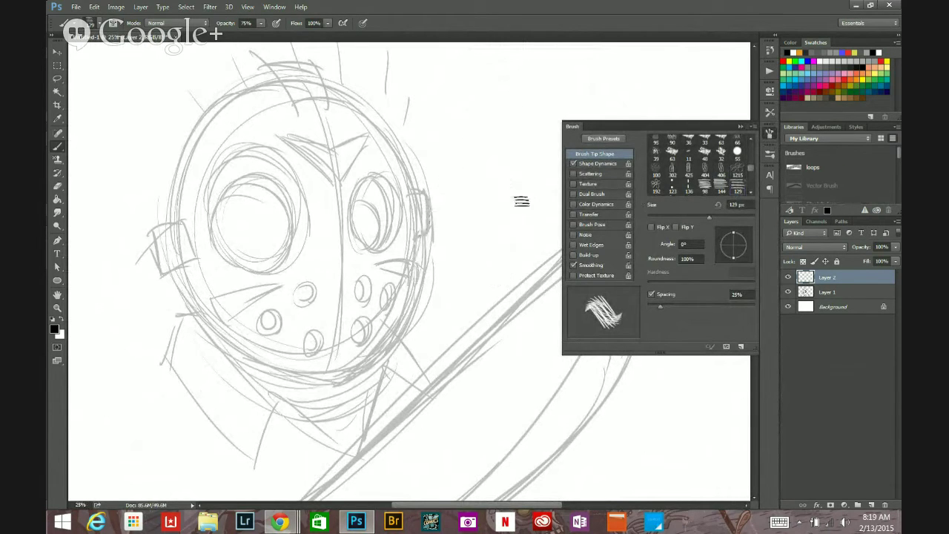
# Try the hatching tip with 75% spacing and 82% angle jitter in a scribble beside the mask, and undo the scribble.
pyautogui.moveTo(660, 307); pyautogui.dragTo(686, 306)
pyautogui.click(596, 164)
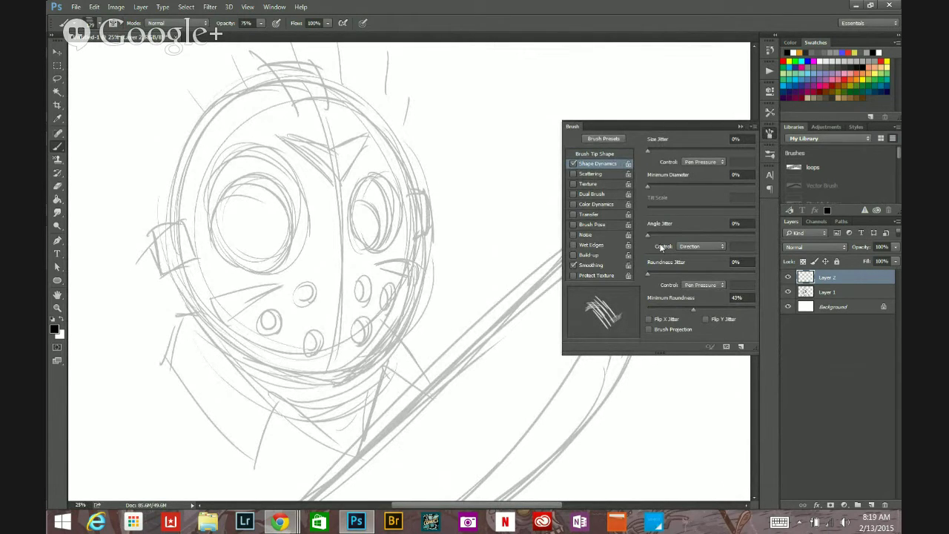
pyautogui.moveTo(648, 234); pyautogui.dragTo(735, 227)
pyautogui.moveTo(399, 281)
pyautogui.mouseDown()
pyautogui.moveTo(466, 199)
pyautogui.moveTo(447, 258)
pyautogui.moveTo(467, 264)
pyautogui.moveTo(425, 303)
pyautogui.moveTo(493, 241)
pyautogui.moveTo(465, 319)
pyautogui.moveTo(494, 280)
pyautogui.moveTo(511, 167)
pyautogui.moveTo(421, 236)
pyautogui.moveTo(475, 106)
pyautogui.moveTo(486, 94)
pyautogui.moveTo(508, 161)
pyautogui.moveTo(469, 136)
pyautogui.moveTo(535, 100)
pyautogui.moveTo(402, 234)
pyautogui.moveTo(397, 137)
pyautogui.moveTo(475, 196)
pyautogui.mouseUp()
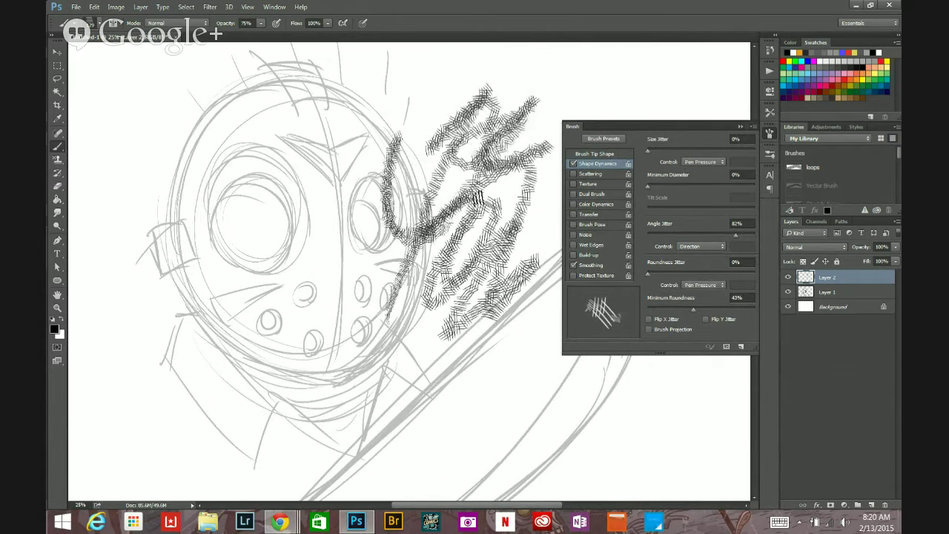
pyautogui.hotkey('ctrl', 'z')
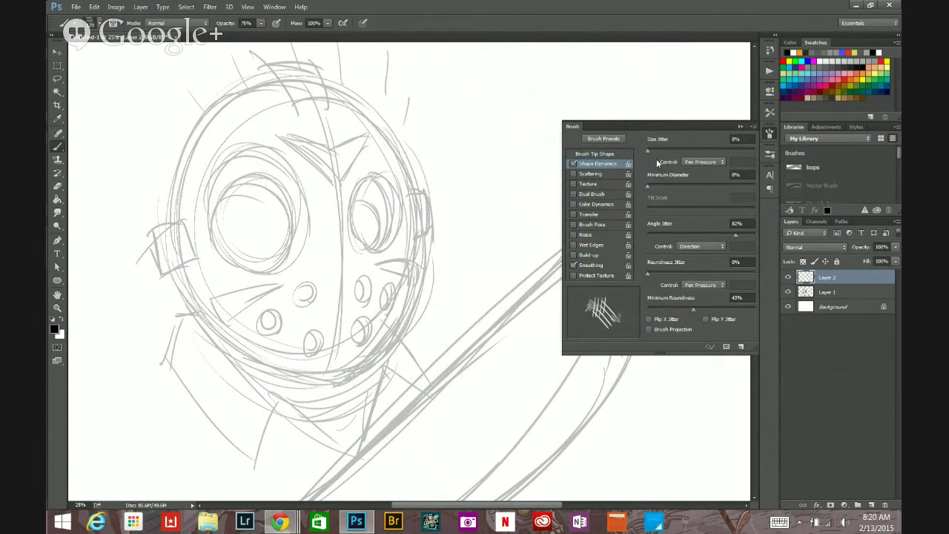
# Browse the brush tips and select the second 30 px hard round tip.
pyautogui.click(740, 127)
pyautogui.click(770, 134)
pyautogui.click(618, 153)
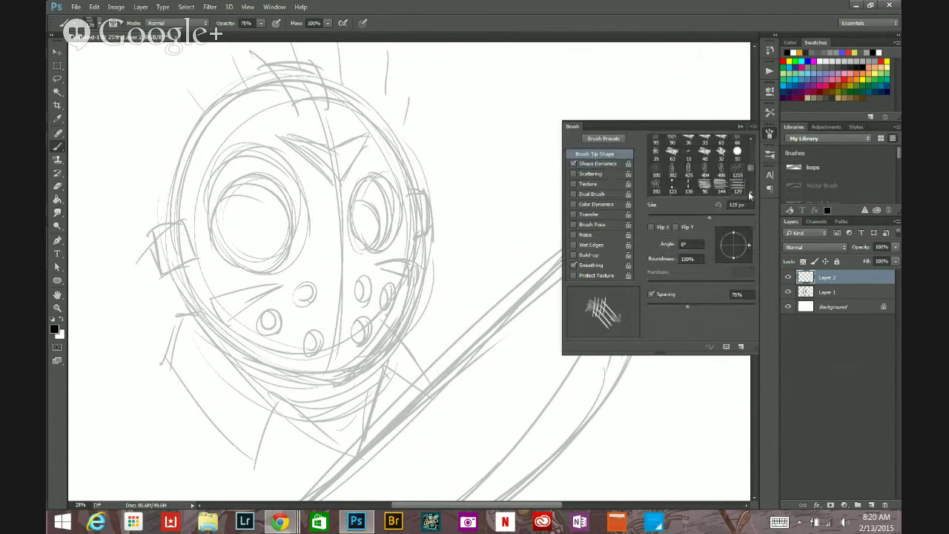
pyautogui.moveTo(749, 168); pyautogui.dragTo(748, 148)
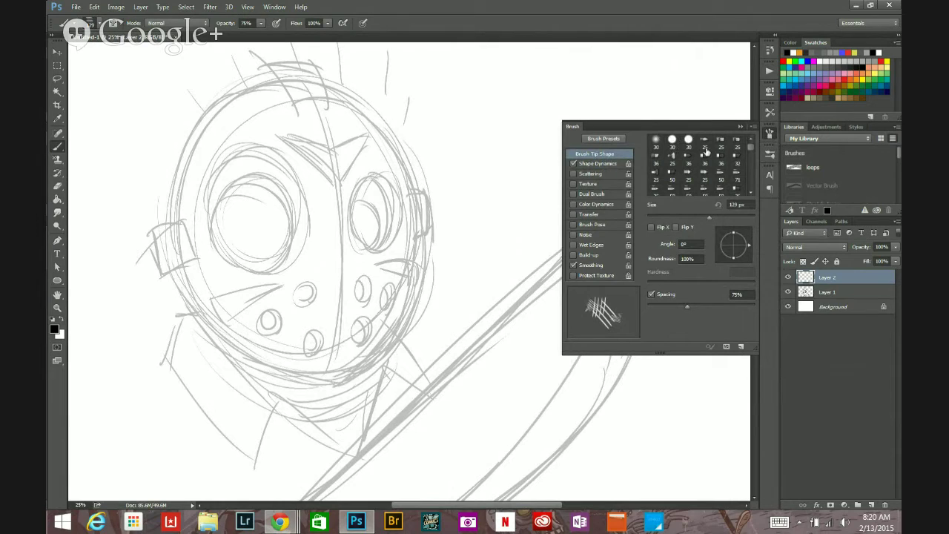
pyautogui.scroll(-4, 749, 154)
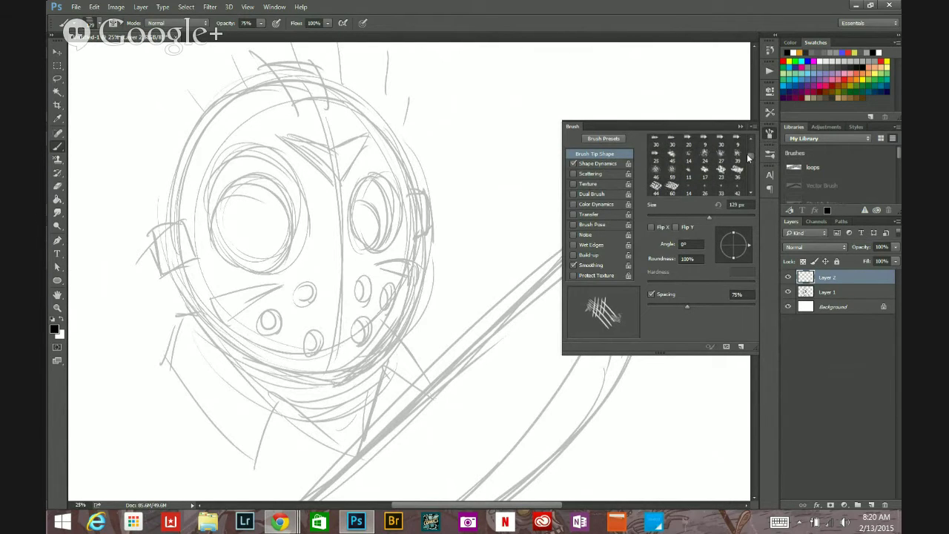
pyautogui.moveTo(749, 156)
pyautogui.mouseDown()
pyautogui.moveTo(752, 185)
pyautogui.moveTo(745, 117)
pyautogui.mouseUp()
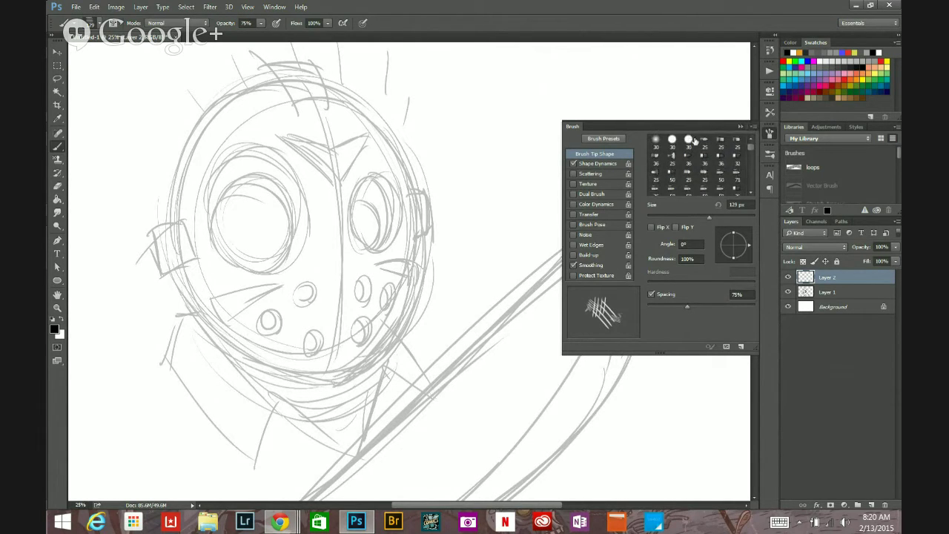
pyautogui.click(690, 139)
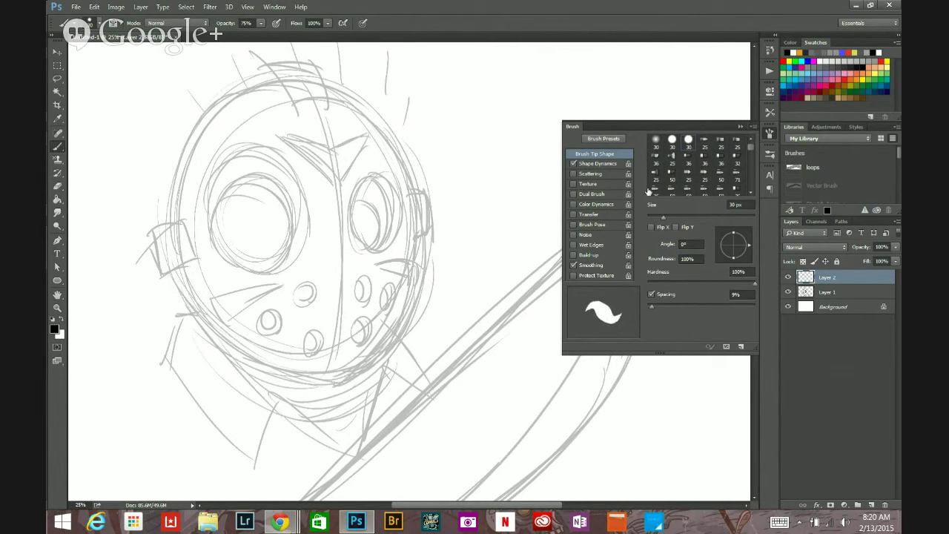
# Remove the brush's angle jitter and set its minimum roundness to 35%.
pyautogui.click(601, 163)
pyautogui.moveTo(691, 310)
pyautogui.mouseDown()
pyautogui.moveTo(634, 311)
pyautogui.moveTo(685, 308)
pyautogui.mouseUp()
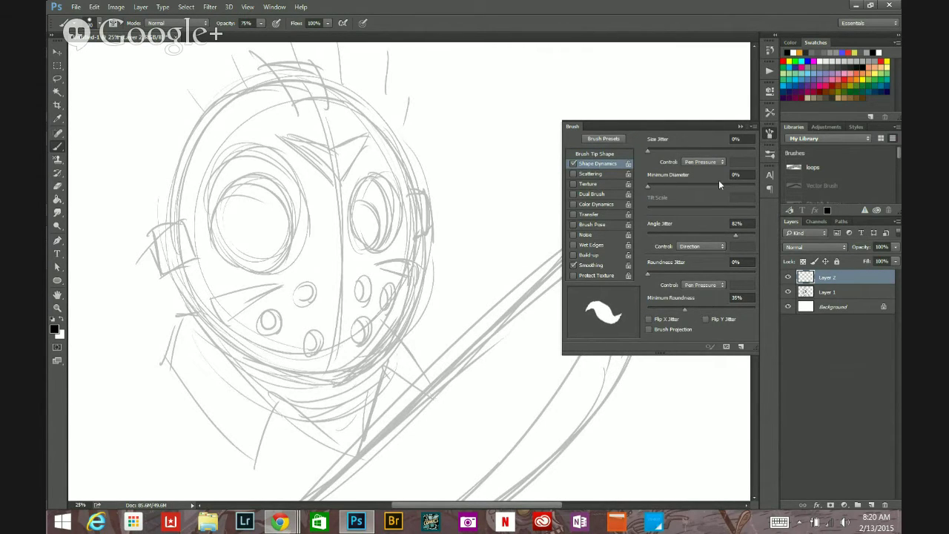
pyautogui.moveTo(735, 237); pyautogui.dragTo(624, 237)
pyautogui.click(604, 154)
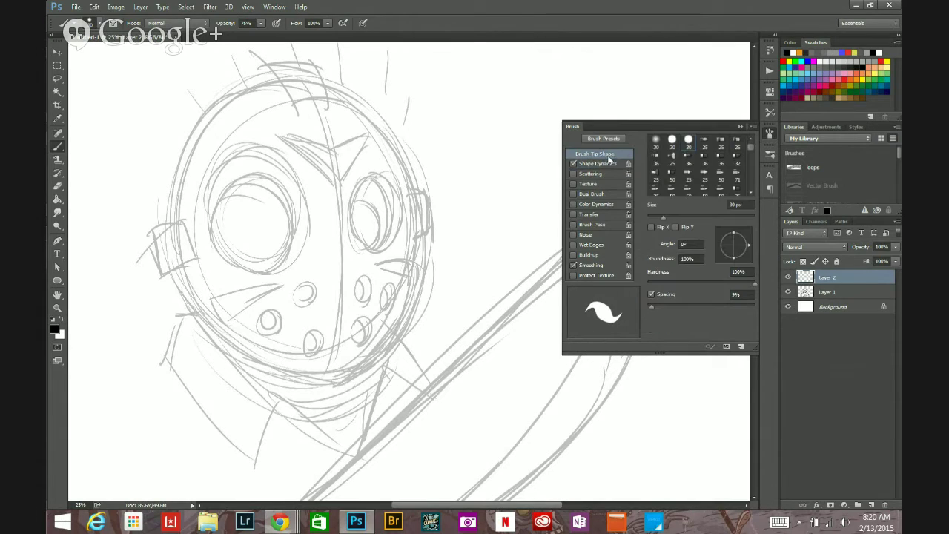
pyautogui.click(739, 126)
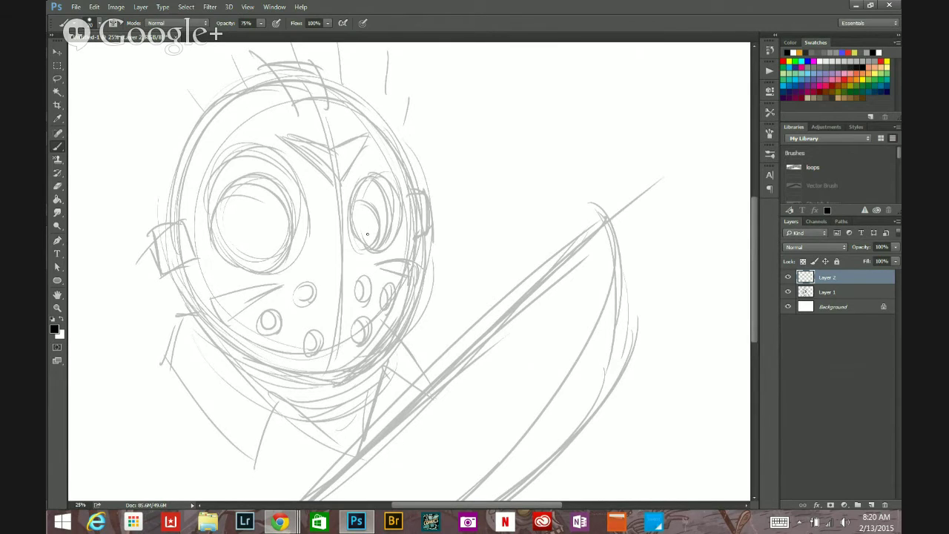
# Test a stroke on the mask's right eye, undo it, and set the brush opacity to 100%.
pyautogui.moveTo(353, 216); pyautogui.dragTo(370, 179)
pyautogui.hotkey('ctrl', 'z')
pyautogui.click(259, 23)
pyautogui.moveTo(263, 36); pyautogui.dragTo(283, 37)
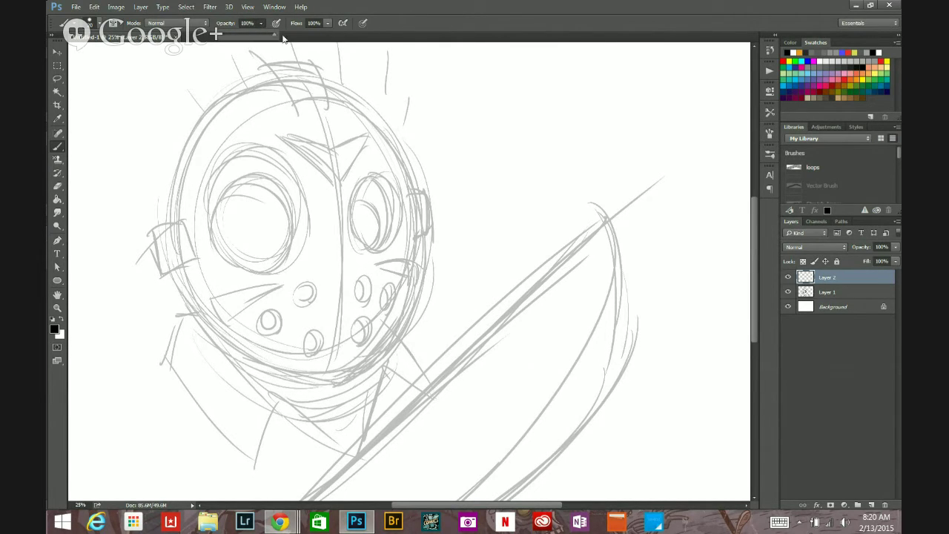
# Try inking the oval outline of the mask's right eye, undoing and redrawing the left curve before adding the right one.
pyautogui.moveTo(369, 180); pyautogui.dragTo(367, 249)
pyautogui.hotkey('ctrl', 'z')
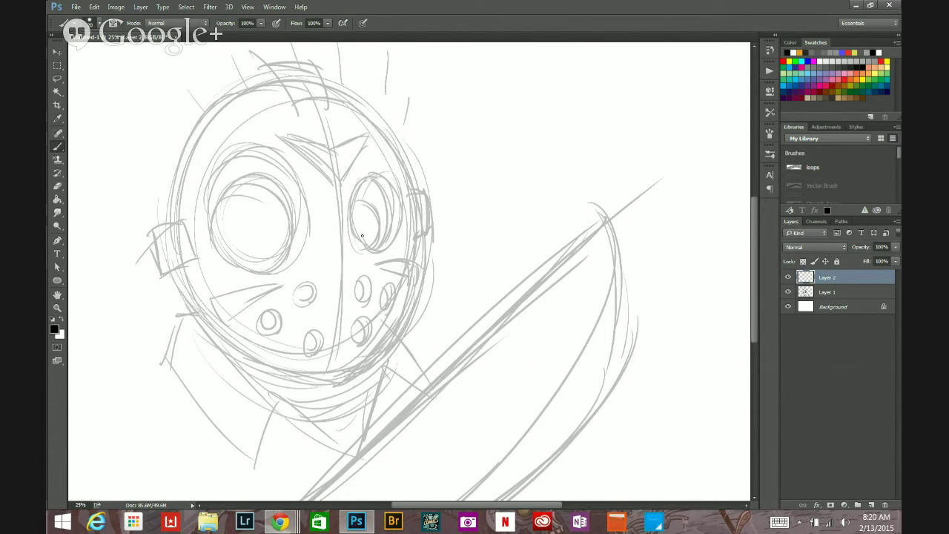
pyautogui.moveTo(368, 179); pyautogui.dragTo(368, 251)
pyautogui.hotkey('ctrl', 'z')
pyautogui.moveTo(368, 175); pyautogui.dragTo(370, 250)
pyautogui.moveTo(370, 175); pyautogui.dragTo(373, 247)
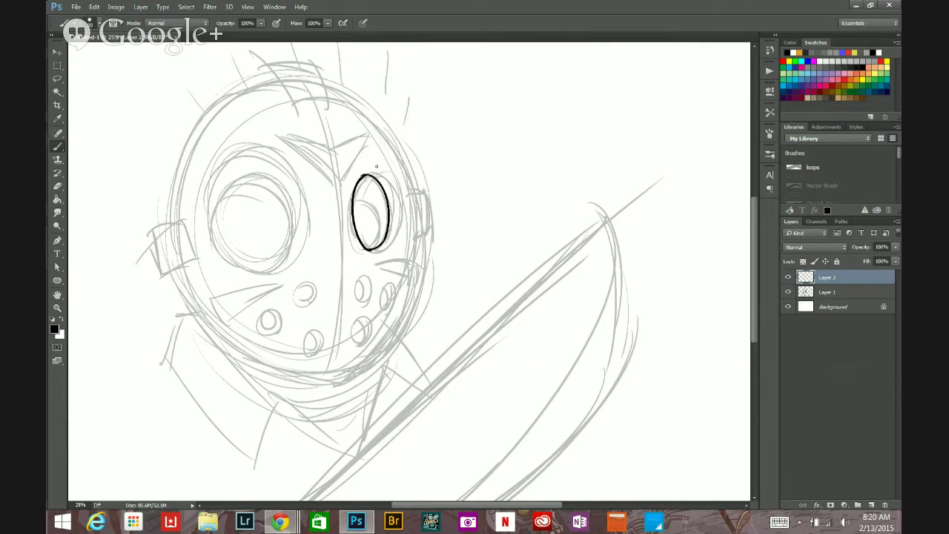
# Try inking the curved eyeball lines inside the mask's right eye, undoing a stray rim stroke.
pyautogui.moveTo(370, 175)
pyautogui.mouseDown()
pyautogui.moveTo(394, 238)
pyautogui.moveTo(388, 248)
pyautogui.mouseUp()
pyautogui.hotkey('ctrl', 'z')
pyautogui.moveTo(370, 209); pyautogui.dragTo(382, 238)
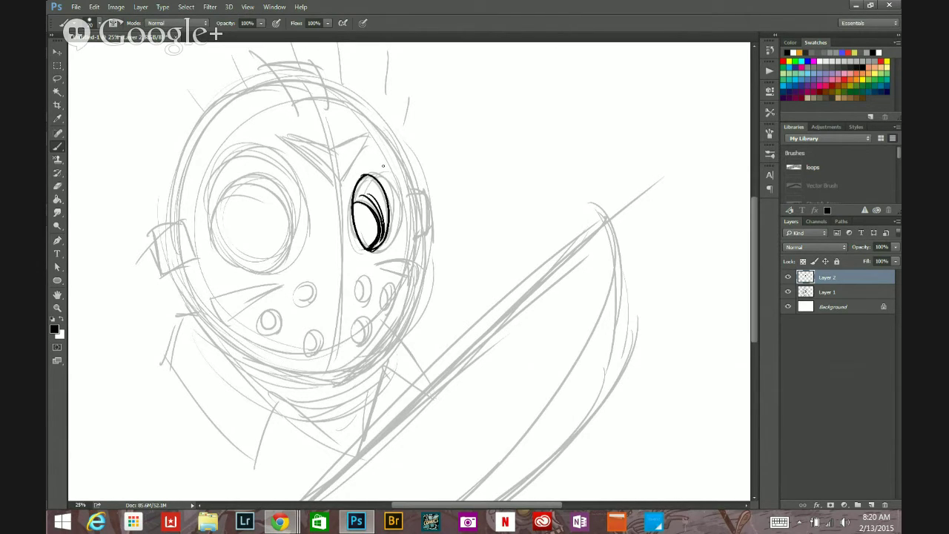
# Try adding an outer rim curve to the mask's right eye, and undo all the ink strokes on that eye.
pyautogui.moveTo(375, 174); pyautogui.dragTo(386, 254)
pyautogui.hotkey('ctrl', 'z')
pyautogui.moveTo(383, 174); pyautogui.dragTo(386, 257)
pyautogui.hotkey('ctrl', 'z')
pyautogui.moveTo(399, 221); pyautogui.dragTo(371, 255)
pyautogui.hotkey('ctrl', 'alt', 'z')
pyautogui.hotkey('ctrl', 'alt', 'z')
pyautogui.hotkey('ctrl', 'alt', 'z')
pyautogui.hotkey('ctrl', 'alt', 'z')
pyautogui.hotkey('ctrl', 'alt', 'z')
pyautogui.hotkey('ctrl', 'alt', 'z')
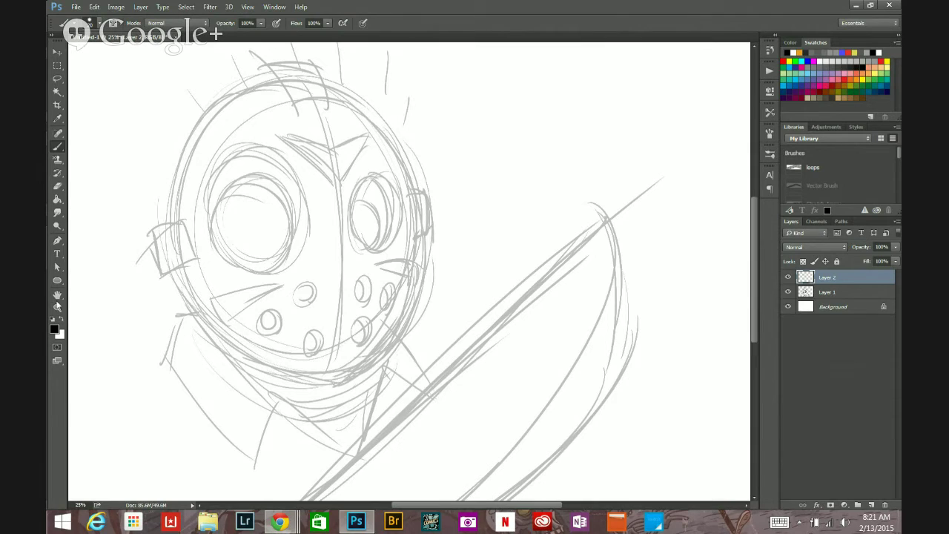
# Ink the oval outline of the mask's right eye again from a wider view, undoing unwanted strokes.
pyautogui.keyDown('alt'); pyautogui.click(377, 249); pyautogui.keyUp('alt')
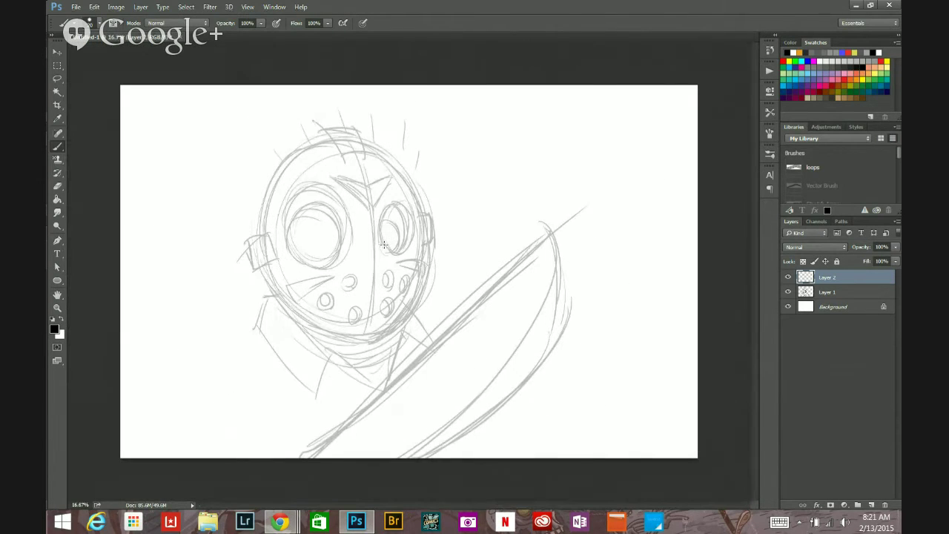
pyautogui.hotkey('ctrl', 'z')
pyautogui.hotkey('ctrl', 'z')
pyautogui.hotkey('ctrl', 'z')
pyautogui.hotkey('ctrl', 'z')
pyautogui.hotkey('ctrl', 'z')
pyautogui.hotkey('ctrl', 'z')
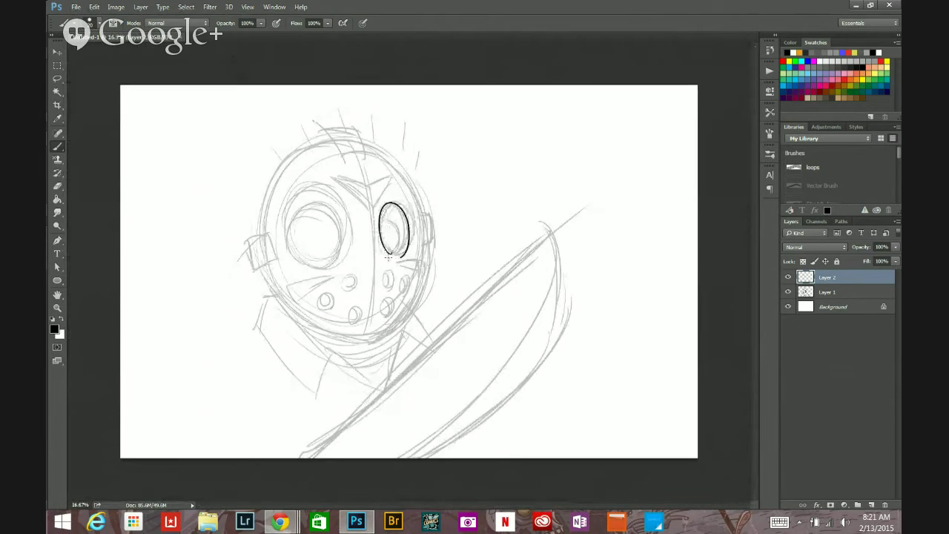
# Ink the eyeball inside the mask's right eye and build up a thick outer rim with repeated curves.
pyautogui.moveTo(386, 254)
pyautogui.mouseDown()
pyautogui.moveTo(408, 242)
pyautogui.moveTo(393, 259)
pyautogui.mouseUp()
pyautogui.hotkey('ctrl', 'z')
pyautogui.moveTo(407, 215); pyautogui.dragTo(399, 254)
pyautogui.moveTo(393, 207)
pyautogui.mouseDown()
pyautogui.moveTo(395, 266)
pyautogui.moveTo(381, 229)
pyautogui.moveTo(390, 268)
pyautogui.mouseUp()
pyautogui.scroll(1, 393, 219)
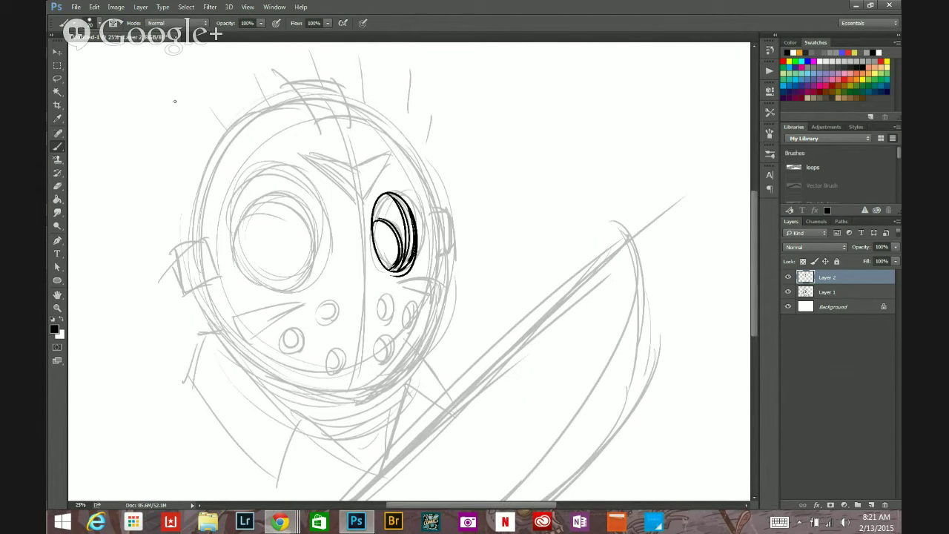
# Switch to the Eraser, raise its flow, and trim the outer lower edge of the inked right eye.
pyautogui.press('e')
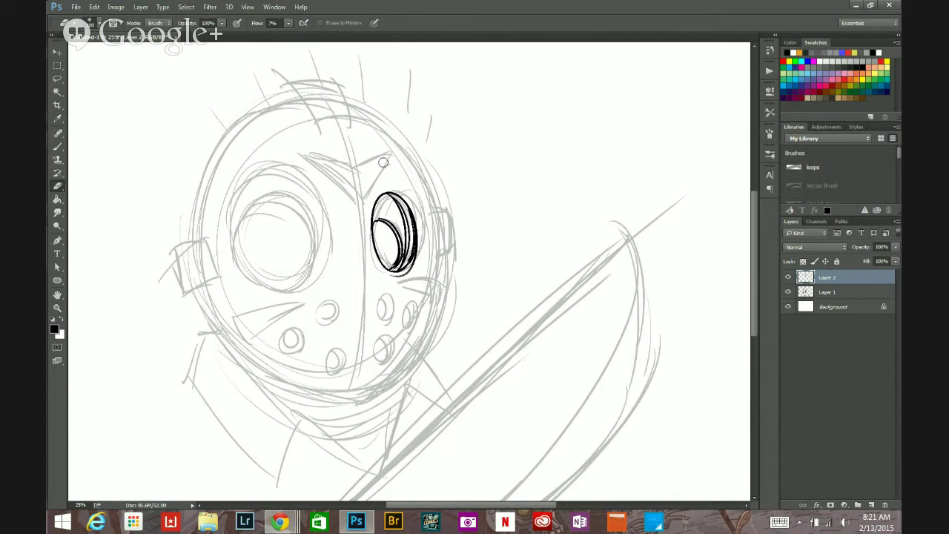
pyautogui.click(288, 23)
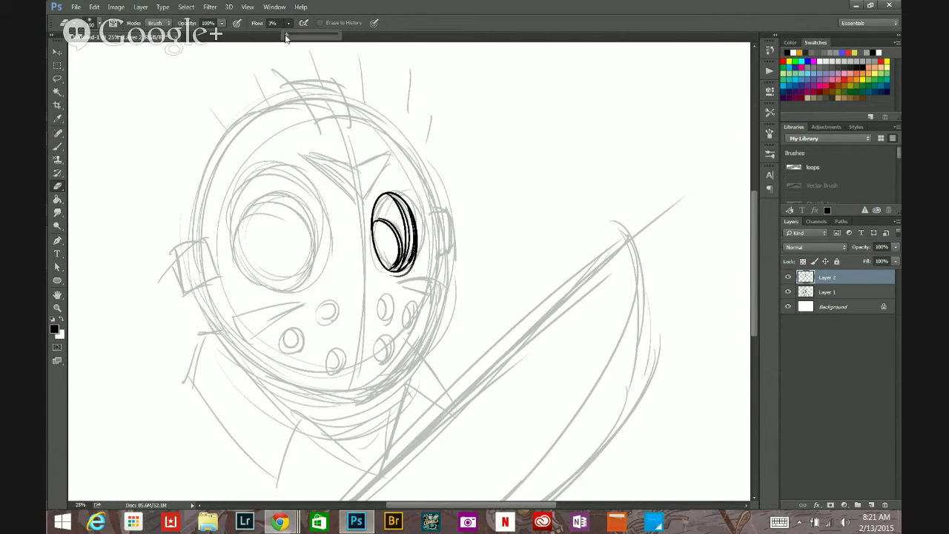
pyautogui.moveTo(286, 36); pyautogui.dragTo(421, 24)
pyautogui.click(417, 258)
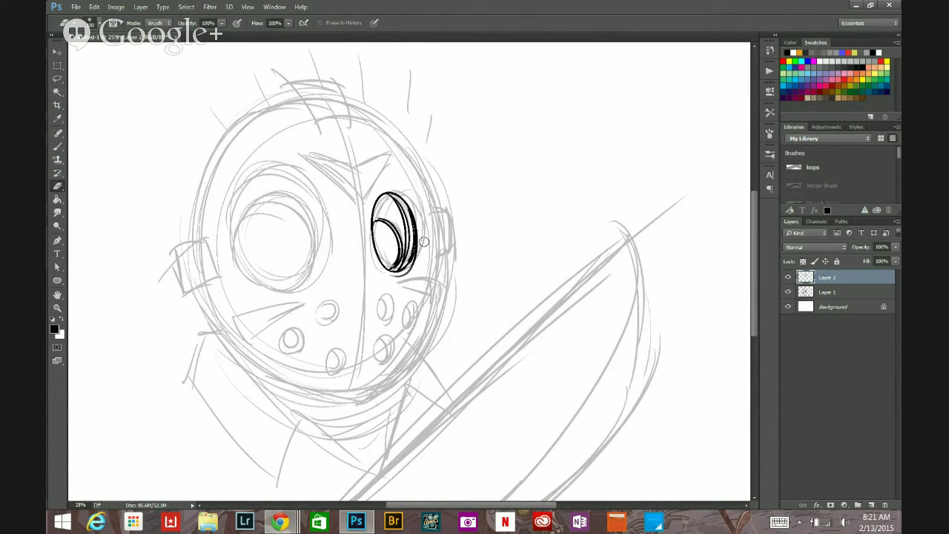
pyautogui.moveTo(412, 276); pyautogui.dragTo(391, 280)
# Pick a smaller round tip for the Eraser in the brush settings, and return to the Brush tool.
pyautogui.click(769, 132)
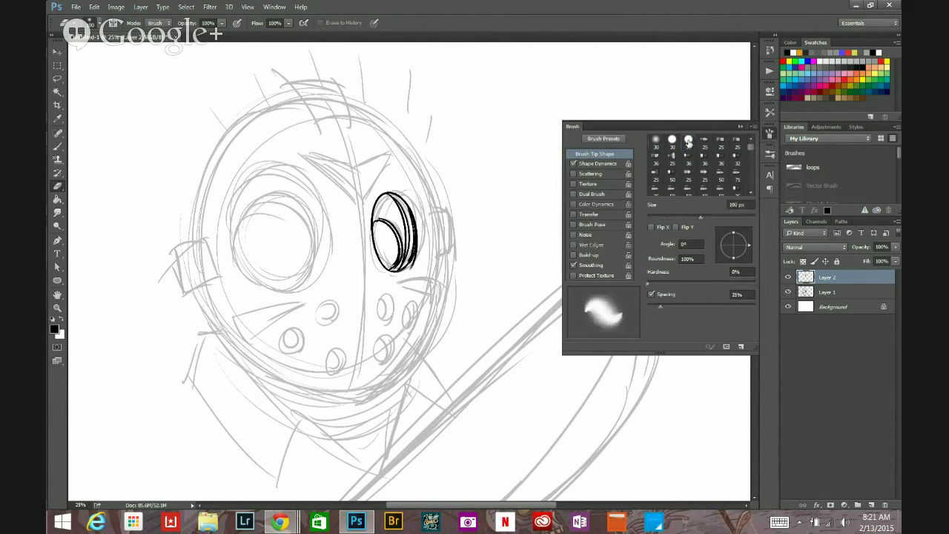
pyautogui.click(737, 128)
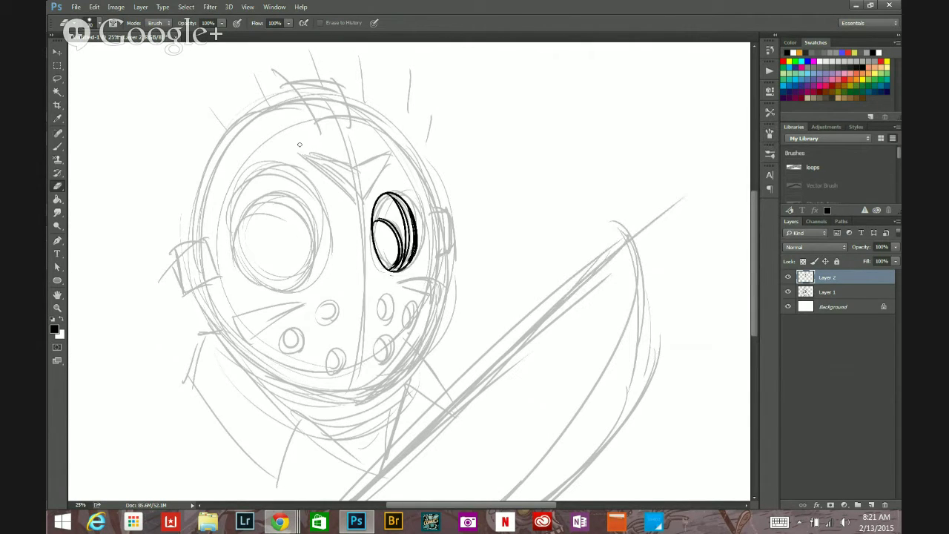
pyautogui.click(58, 146)
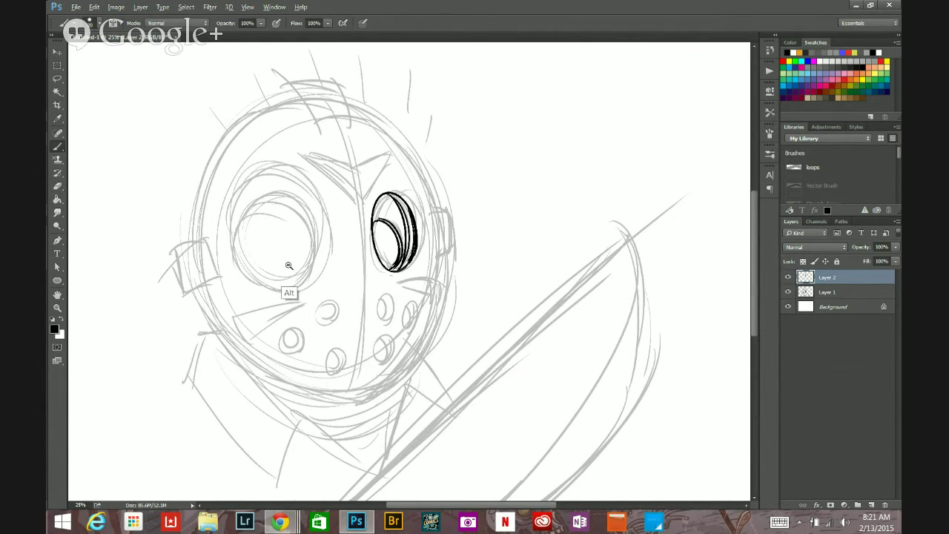
# Ink the large oval outline of the mask's left eye along the sketch, undoing unwanted strokes.
pyautogui.hotkey('ctrl', '-')
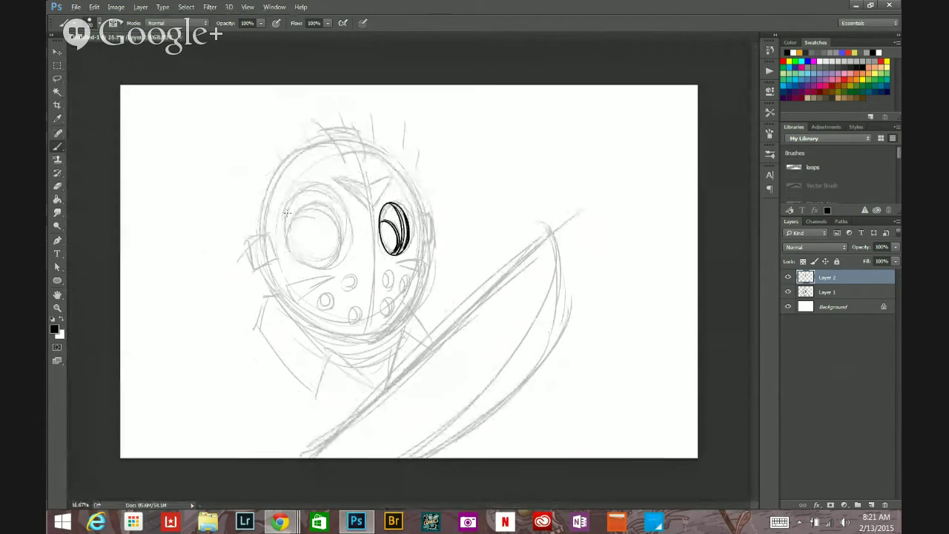
pyautogui.moveTo(291, 196); pyautogui.dragTo(334, 265)
pyautogui.hotkey('ctrl', 'z')
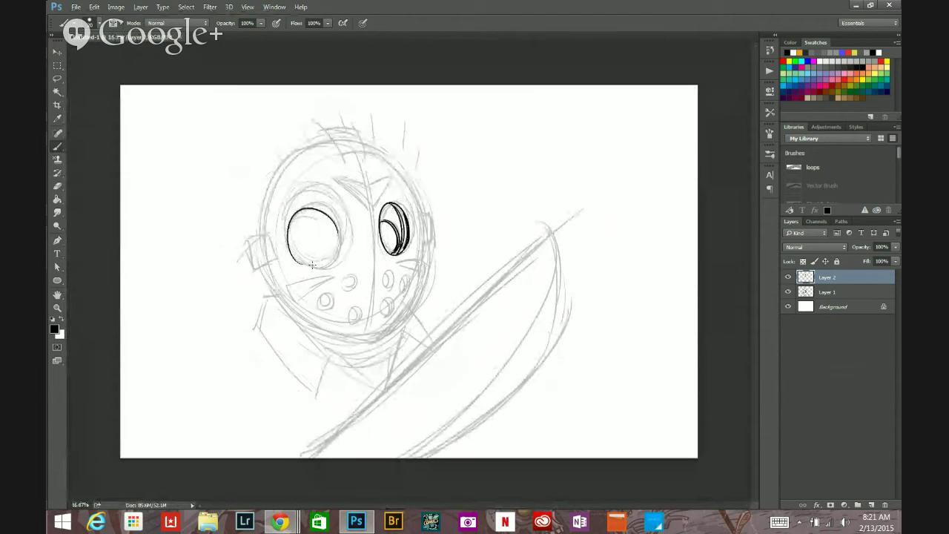
pyautogui.moveTo(306, 264); pyautogui.dragTo(314, 194)
pyautogui.hotkey('ctrl', 'z')
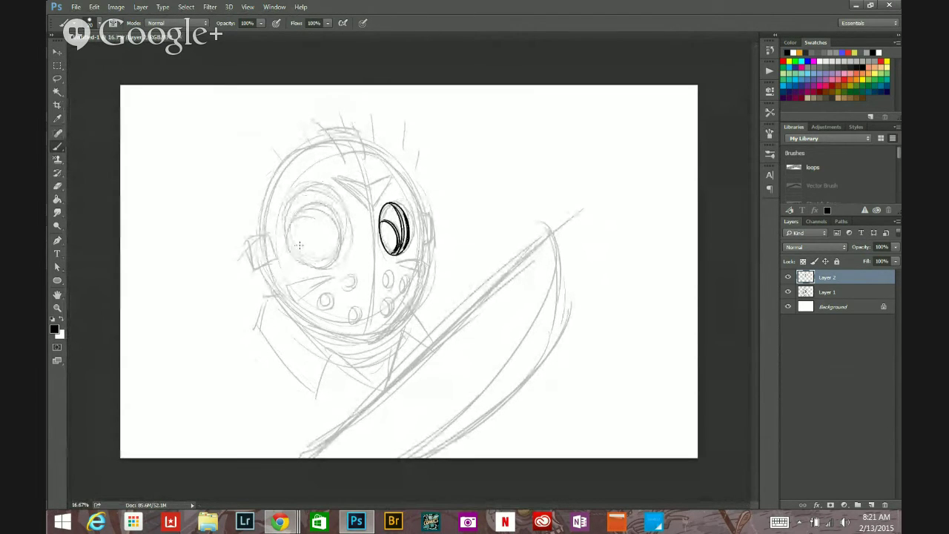
pyautogui.moveTo(311, 266)
pyautogui.mouseDown()
pyautogui.moveTo(321, 184)
pyautogui.moveTo(312, 264)
pyautogui.mouseUp()
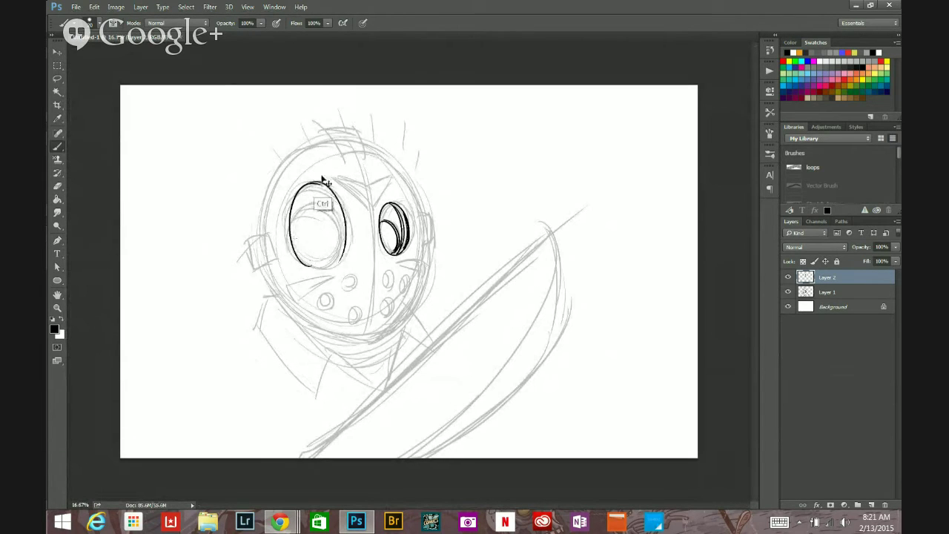
pyautogui.hotkey('ctrl', 'z')
pyautogui.moveTo(308, 189)
pyautogui.mouseDown()
pyautogui.moveTo(336, 196)
pyautogui.moveTo(326, 258)
pyautogui.moveTo(289, 203)
pyautogui.moveTo(350, 226)
pyautogui.moveTo(340, 264)
pyautogui.mouseUp()
pyautogui.hotkey('ctrl', 'z')
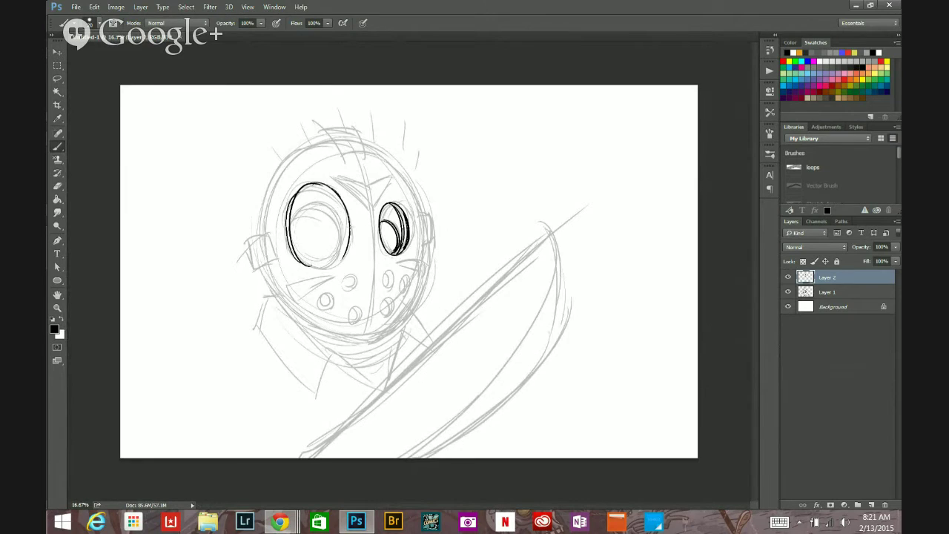
# Thicken the rim of the mask's left eye and ink the round eyeball inside it with repeated curves.
pyautogui.moveTo(341, 196)
pyautogui.mouseDown()
pyautogui.moveTo(348, 252)
pyautogui.moveTo(337, 268)
pyautogui.mouseUp()
pyautogui.moveTo(291, 235)
pyautogui.mouseDown()
pyautogui.moveTo(346, 226)
pyautogui.moveTo(322, 262)
pyautogui.mouseUp()
pyautogui.moveTo(339, 216); pyautogui.dragTo(330, 269)
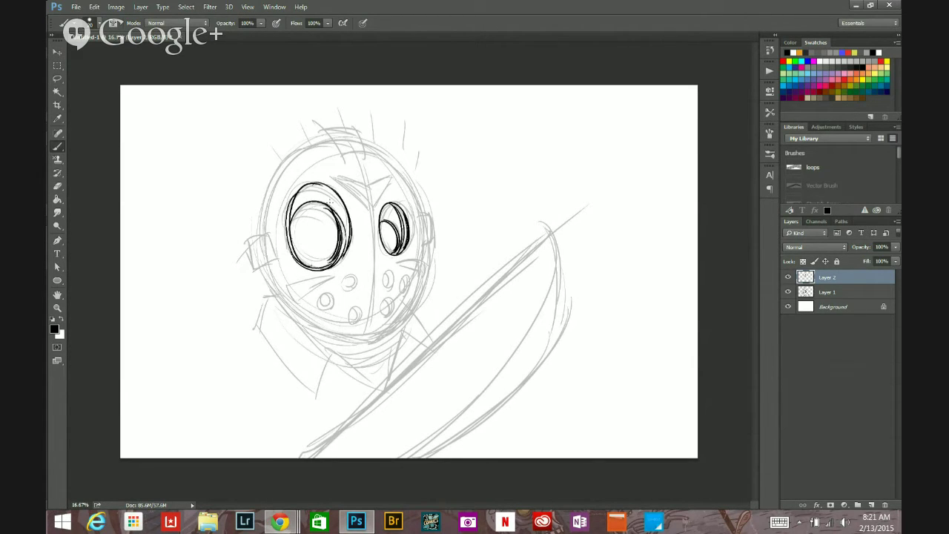
pyautogui.moveTo(305, 196); pyautogui.dragTo(333, 250)
pyautogui.moveTo(319, 190); pyautogui.dragTo(343, 252)
pyautogui.moveTo(293, 216); pyautogui.dragTo(343, 215)
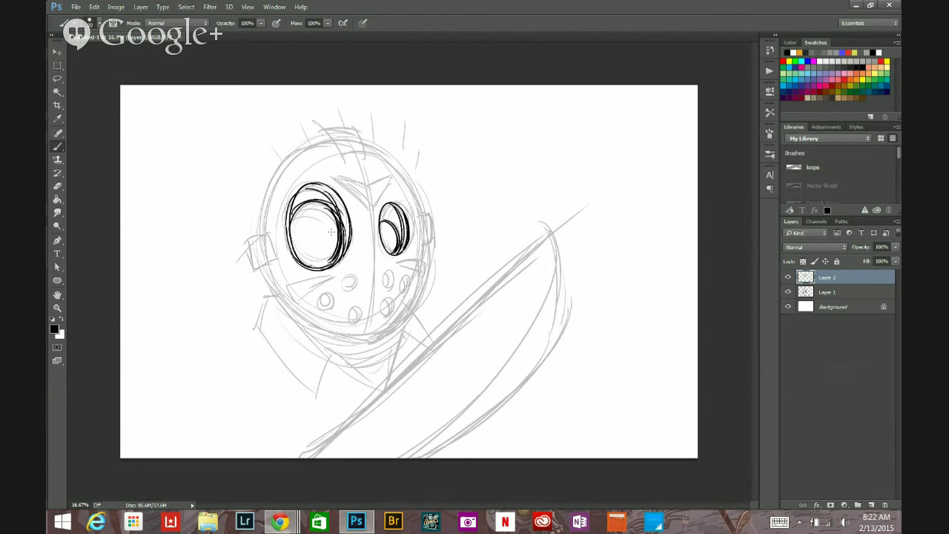
pyautogui.keyDown('ctrl'); pyautogui.click(389, 278); pyautogui.keyUp('ctrl')
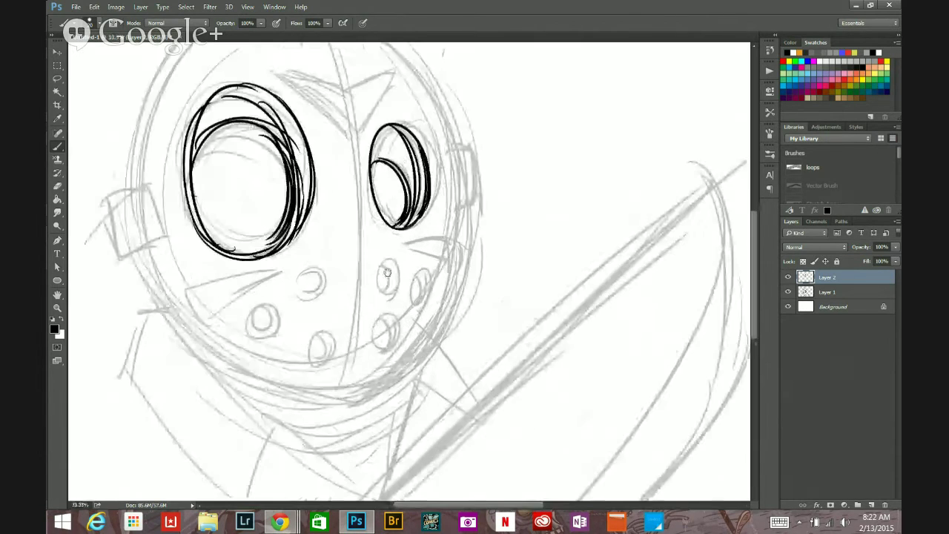
pyautogui.keyDown('ctrl'); pyautogui.keyDown('alt'); pyautogui.click(387, 282); pyautogui.keyUp('alt'); pyautogui.keyUp('ctrl')
pyautogui.scroll(1, 275, 248)
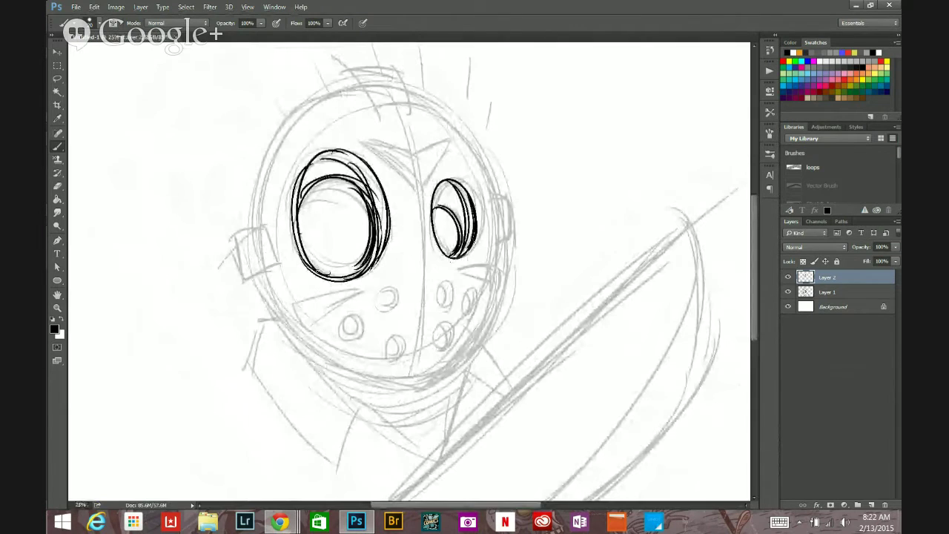
pyautogui.moveTo(299, 241); pyautogui.dragTo(327, 273)
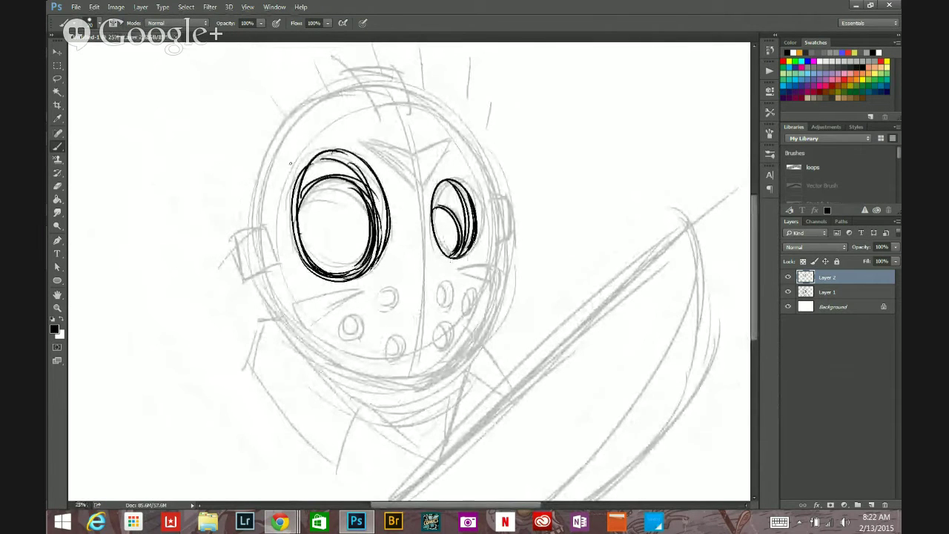
# Ink the four-sided strap clip on the mask's left edge, doubling its inner side.
pyautogui.moveTo(263, 224)
pyautogui.mouseDown()
pyautogui.moveTo(277, 264)
pyautogui.moveTo(245, 282)
pyautogui.mouseUp()
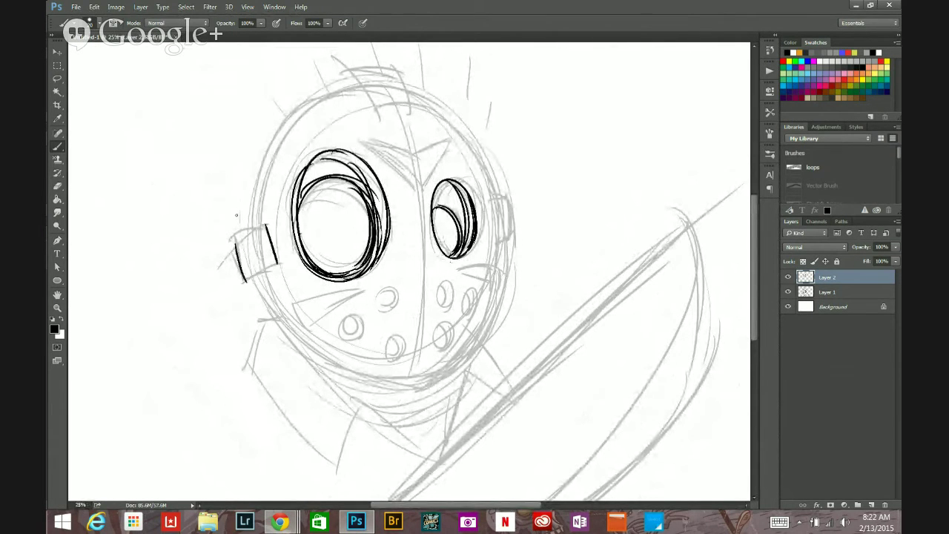
pyautogui.moveTo(233, 246); pyautogui.dragTo(261, 221)
pyautogui.moveTo(244, 282); pyautogui.dragTo(274, 261)
pyautogui.moveTo(261, 225); pyautogui.dragTo(274, 264)
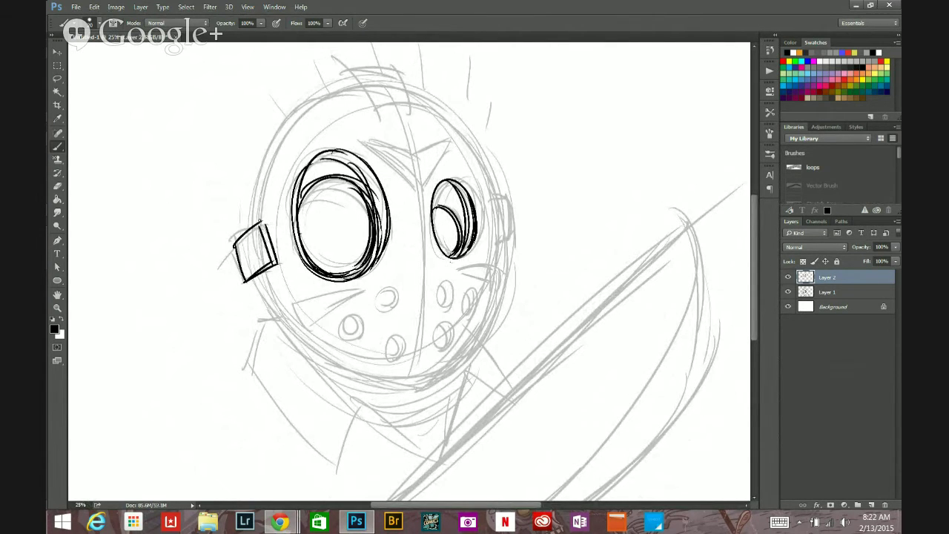
# Ink the mask's upper and right outline together with the strap clip at the top of the forehead.
pyautogui.moveTo(259, 226)
pyautogui.mouseDown()
pyautogui.moveTo(254, 191)
pyautogui.moveTo(359, 86)
pyautogui.moveTo(374, 112)
pyautogui.mouseUp()
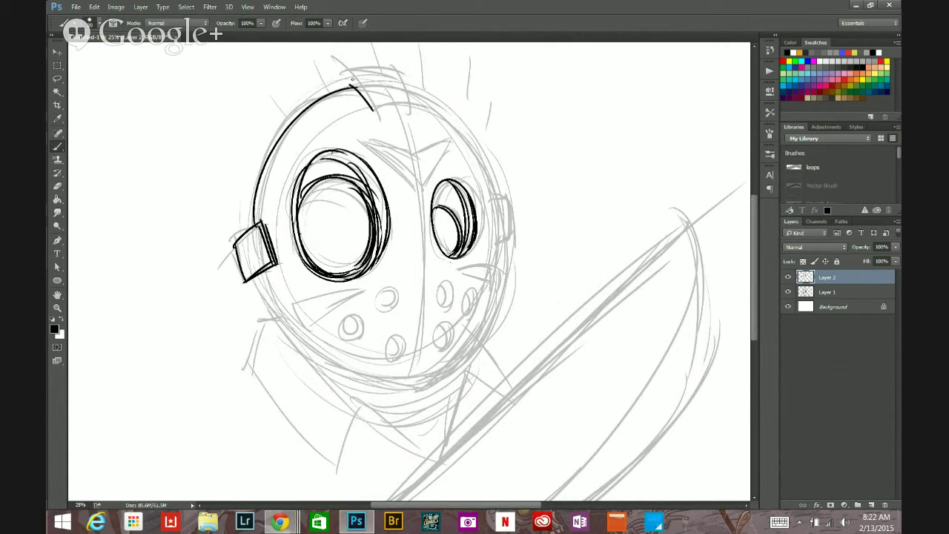
pyautogui.moveTo(347, 74); pyautogui.dragTo(379, 119)
pyautogui.moveTo(344, 77)
pyautogui.mouseDown()
pyautogui.moveTo(405, 73)
pyautogui.moveTo(469, 334)
pyautogui.mouseUp()
pyautogui.moveTo(500, 188)
pyautogui.mouseDown()
pyautogui.moveTo(507, 258)
pyautogui.moveTo(446, 367)
pyautogui.mouseUp()
pyautogui.moveTo(504, 245)
pyautogui.mouseDown()
pyautogui.moveTo(432, 381)
pyautogui.moveTo(415, 379)
pyautogui.mouseUp()
# Ink the mask's lower left outline from the side strap clip to the chin, undoing unwanted strokes.
pyautogui.moveTo(255, 278); pyautogui.dragTo(419, 368)
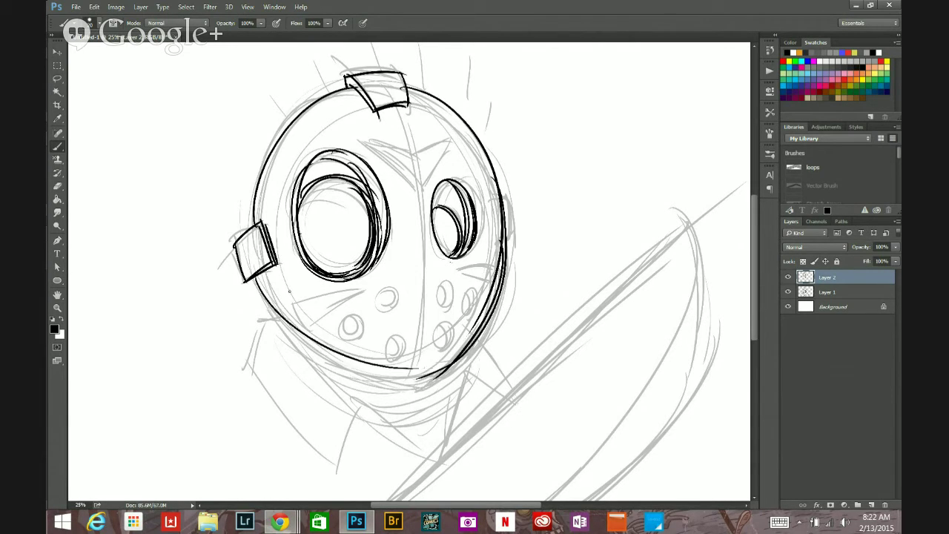
pyautogui.hotkey('ctrl', 'z')
pyautogui.moveTo(256, 276); pyautogui.dragTo(302, 335)
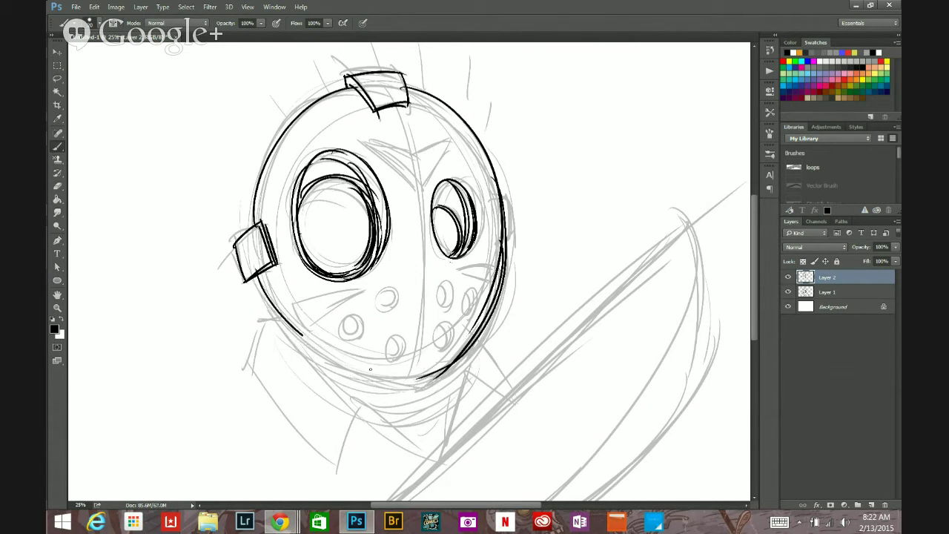
pyautogui.hotkey('ctrl', 'z')
pyautogui.moveTo(257, 274); pyautogui.dragTo(419, 383)
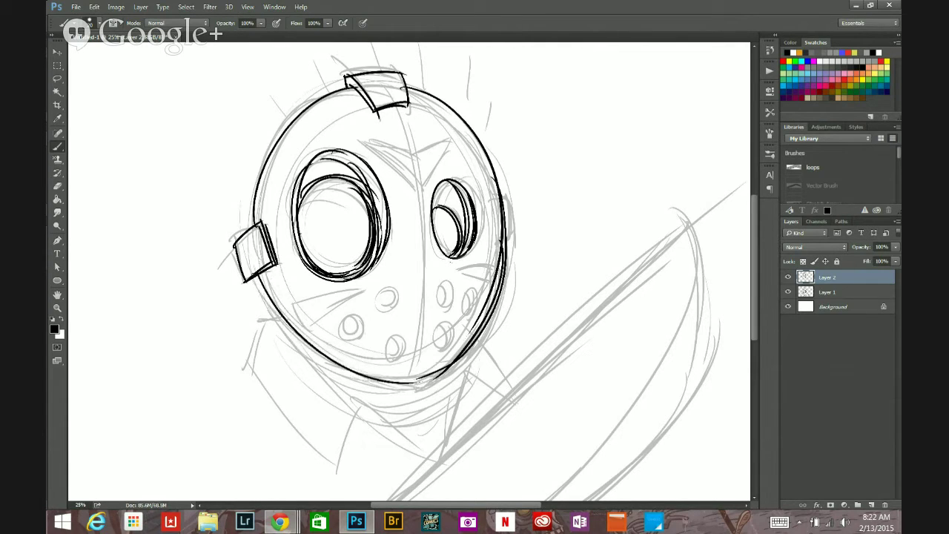
pyautogui.moveTo(252, 274); pyautogui.dragTo(425, 380)
pyautogui.hotkey('ctrl', 'z')
# Ink the three breathing holes on the right side of the mask, with dark inner shading.
pyautogui.moveTo(438, 297); pyautogui.dragTo(447, 311)
pyautogui.moveTo(448, 275)
pyautogui.mouseDown()
pyautogui.moveTo(444, 308)
pyautogui.moveTo(472, 320)
pyautogui.mouseUp()
pyautogui.moveTo(479, 318)
pyautogui.mouseDown()
pyautogui.moveTo(479, 290)
pyautogui.moveTo(474, 322)
pyautogui.moveTo(471, 297)
pyautogui.moveTo(473, 317)
pyautogui.moveTo(446, 331)
pyautogui.moveTo(436, 360)
pyautogui.mouseUp()
pyautogui.hotkey('ctrl', 'z')
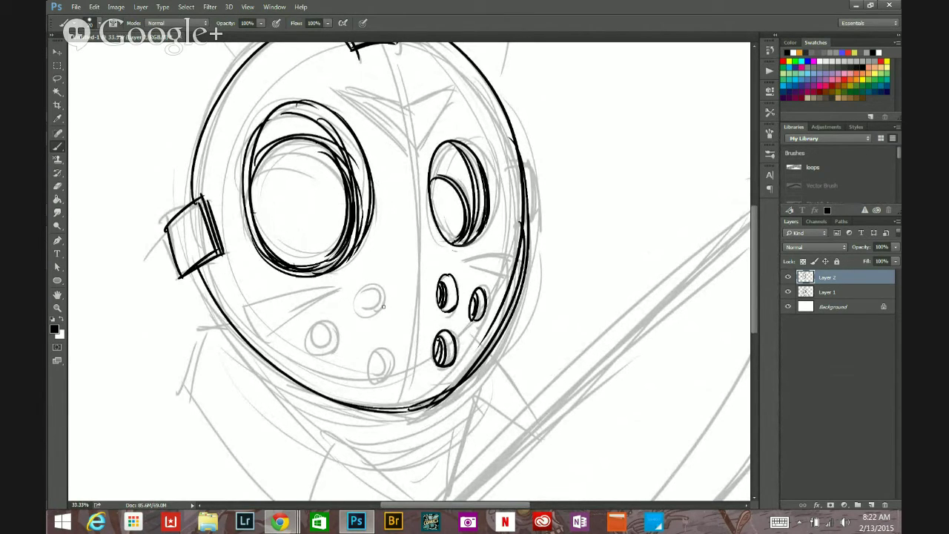
# Ink the three breathing holes on the left side of the mask and hatch their centers dark.
pyautogui.moveTo(383, 306)
pyautogui.mouseDown()
pyautogui.moveTo(358, 308)
pyautogui.moveTo(378, 295)
pyautogui.moveTo(359, 293)
pyautogui.moveTo(368, 279)
pyautogui.moveTo(377, 306)
pyautogui.mouseUp()
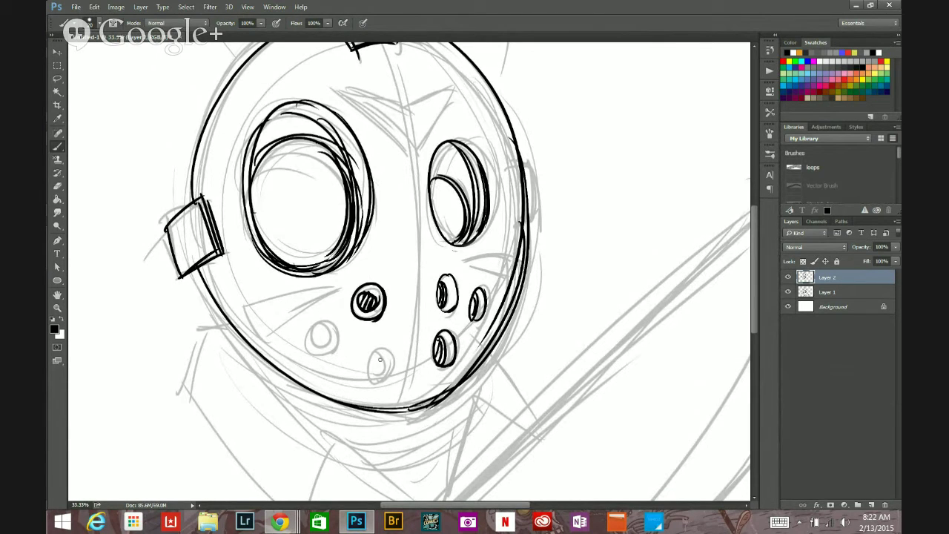
pyautogui.moveTo(380, 359)
pyautogui.mouseDown()
pyautogui.moveTo(380, 381)
pyautogui.moveTo(383, 349)
pyautogui.moveTo(381, 367)
pyautogui.mouseUp()
pyautogui.moveTo(327, 321)
pyautogui.mouseDown()
pyautogui.moveTo(310, 331)
pyautogui.moveTo(321, 326)
pyautogui.moveTo(323, 346)
pyautogui.mouseUp()
pyautogui.moveTo(311, 327); pyautogui.dragTo(325, 344)
pyautogui.moveTo(323, 331)
pyautogui.mouseDown()
pyautogui.moveTo(329, 344)
pyautogui.moveTo(319, 340)
pyautogui.moveTo(330, 295)
pyautogui.mouseUp()
# Ink the pointed triangular markings on both cheeks of the mask.
pyautogui.moveTo(240, 309); pyautogui.dragTo(346, 284)
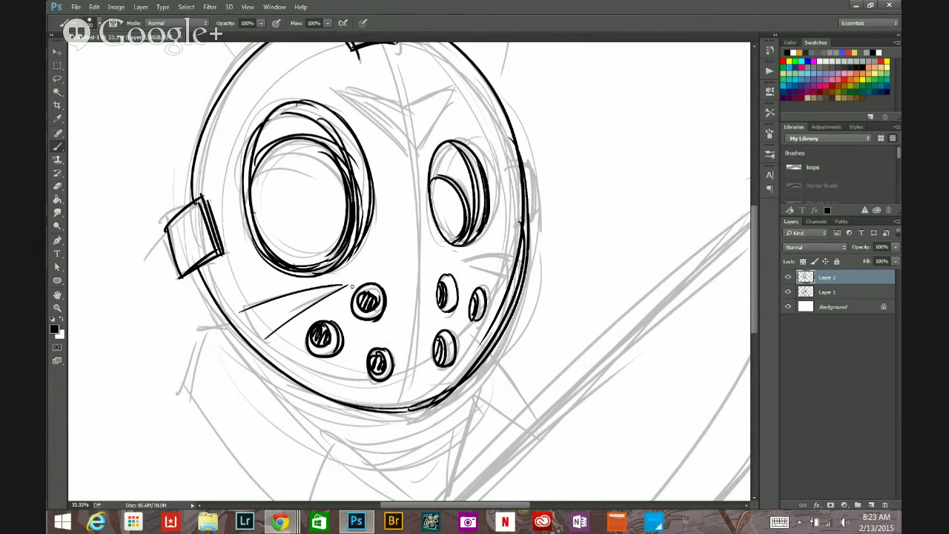
pyautogui.moveTo(241, 306); pyautogui.dragTo(274, 343)
pyautogui.moveTo(462, 267)
pyautogui.mouseDown()
pyautogui.moveTo(510, 287)
pyautogui.moveTo(532, 266)
pyautogui.mouseUp()
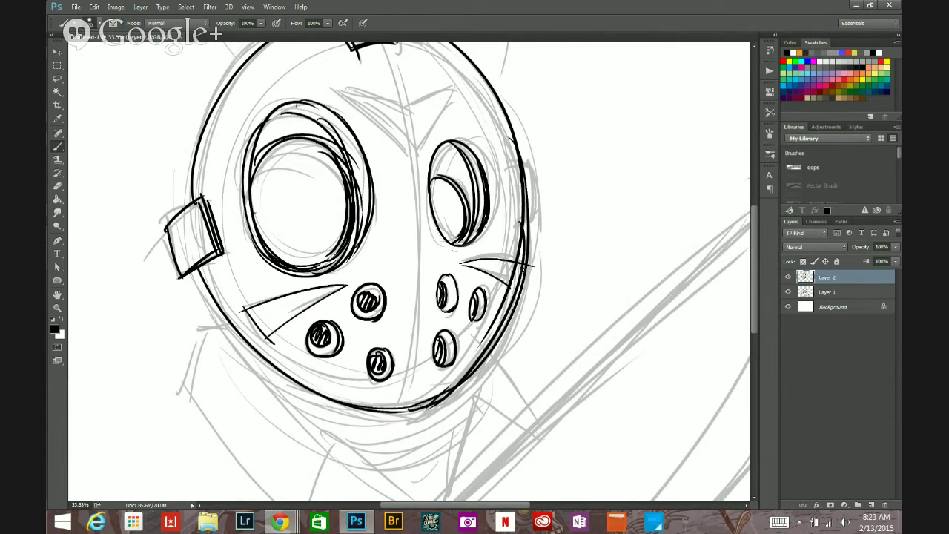
pyautogui.moveTo(461, 264); pyautogui.dragTo(484, 271)
# Ink the V-shaped marking on the mask's forehead and erase the line overshooting its lower tip.
pyautogui.moveTo(453, 85); pyautogui.dragTo(413, 152)
pyautogui.moveTo(337, 96); pyautogui.dragTo(433, 156)
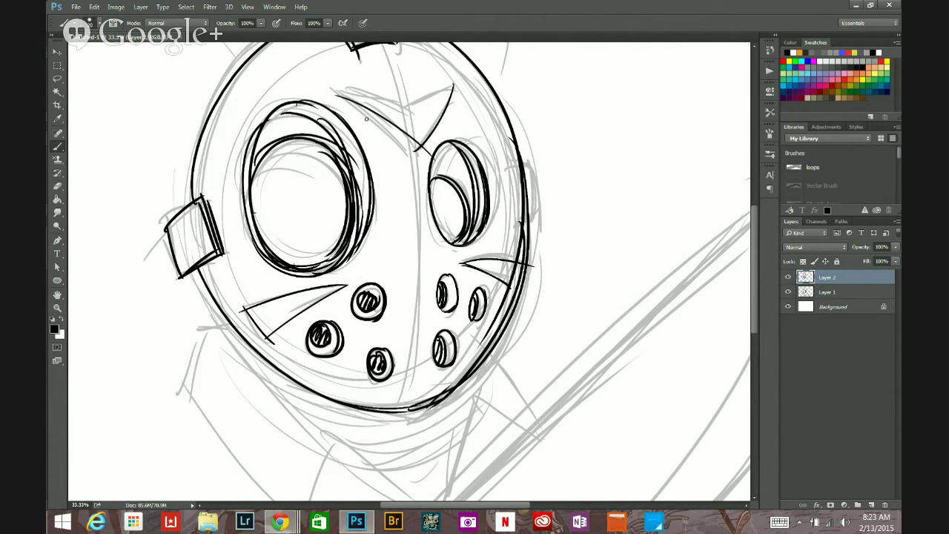
pyautogui.hotkey('ctrl', 'z')
pyautogui.moveTo(334, 95); pyautogui.dragTo(417, 170)
pyautogui.moveTo(328, 92)
pyautogui.mouseDown()
pyautogui.moveTo(414, 109)
pyautogui.moveTo(453, 84)
pyautogui.mouseUp()
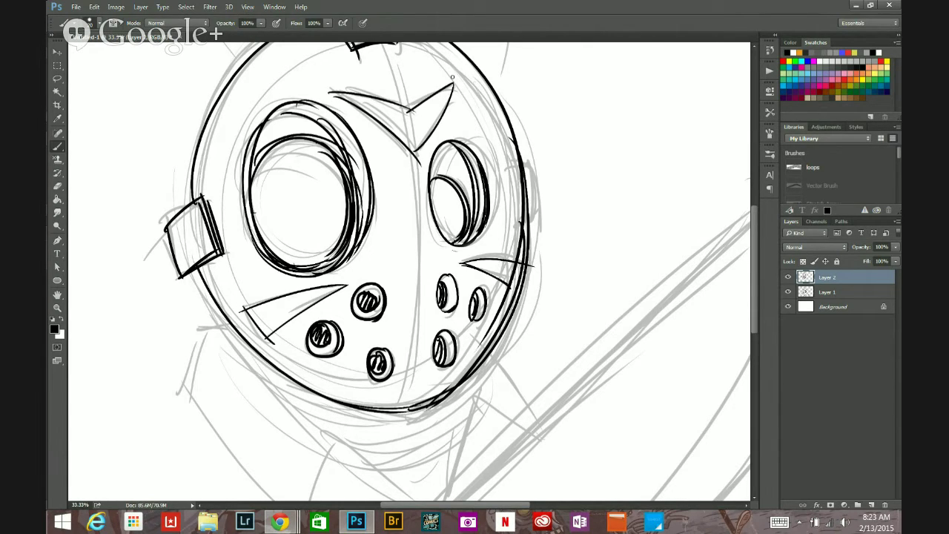
pyautogui.press('e')
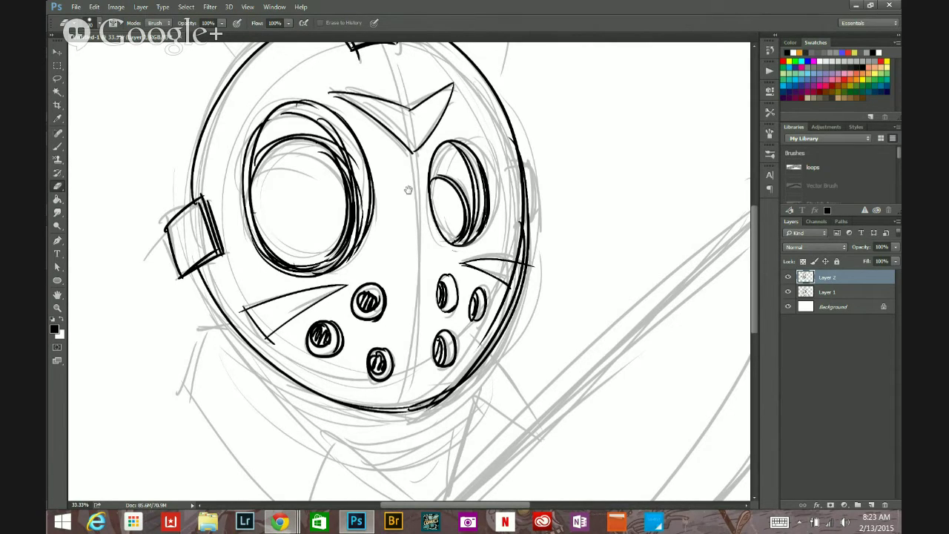
# Shade the upper inside of both eye sockets with curved brush strokes above the eyeballs.
pyautogui.moveTo(408, 190); pyautogui.dragTo(418, 253)
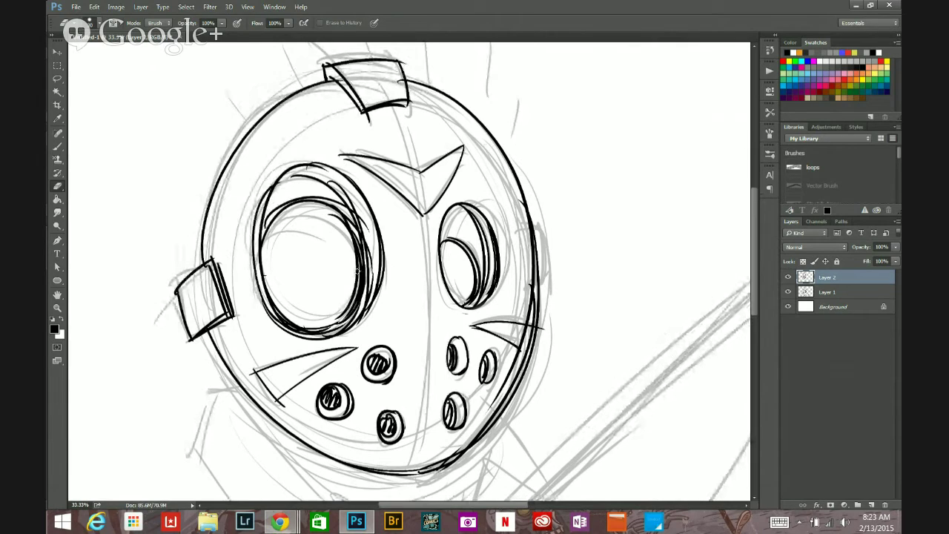
pyautogui.press('b')
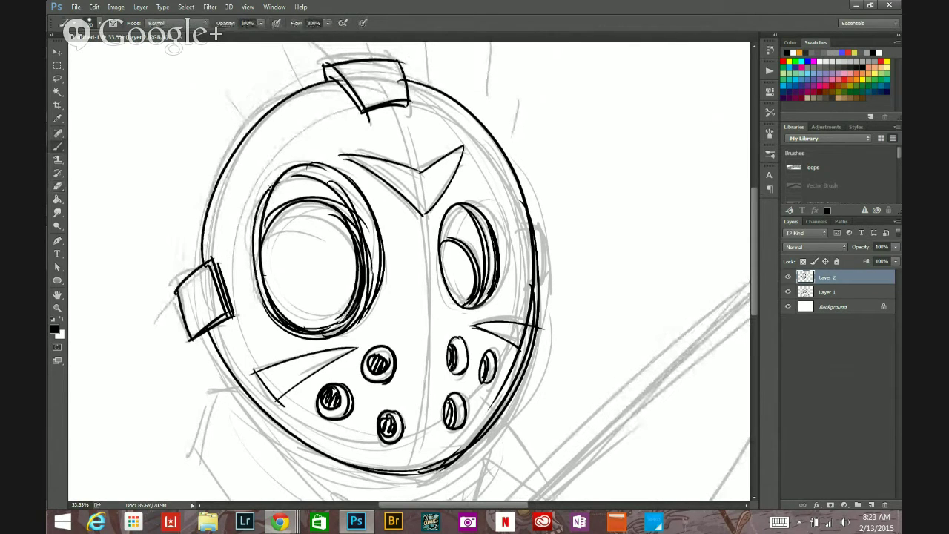
pyautogui.moveTo(271, 188)
pyautogui.mouseDown()
pyautogui.moveTo(264, 222)
pyautogui.moveTo(304, 334)
pyautogui.mouseUp()
pyautogui.moveTo(270, 221); pyautogui.dragTo(341, 230)
pyautogui.moveTo(272, 204); pyautogui.dragTo(348, 237)
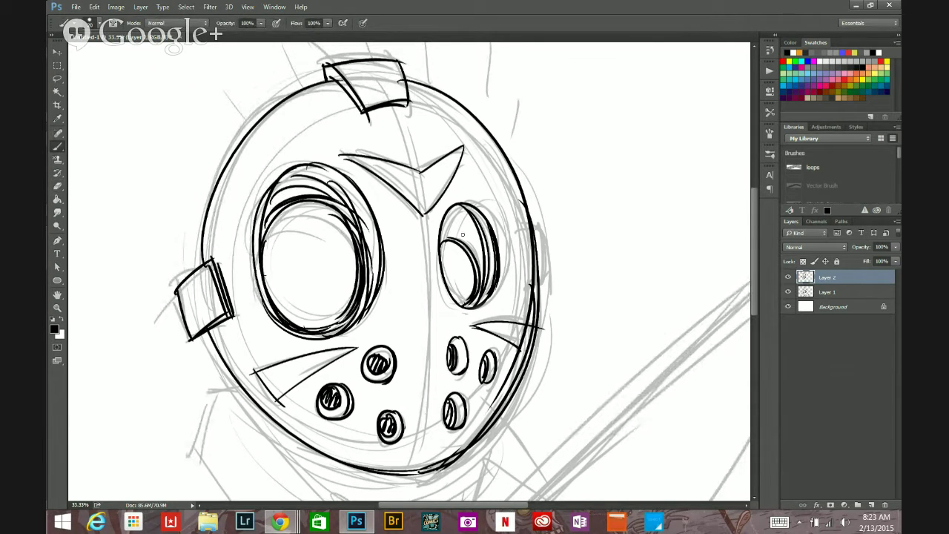
pyautogui.moveTo(443, 231); pyautogui.dragTo(487, 278)
pyautogui.moveTo(447, 227); pyautogui.dragTo(480, 272)
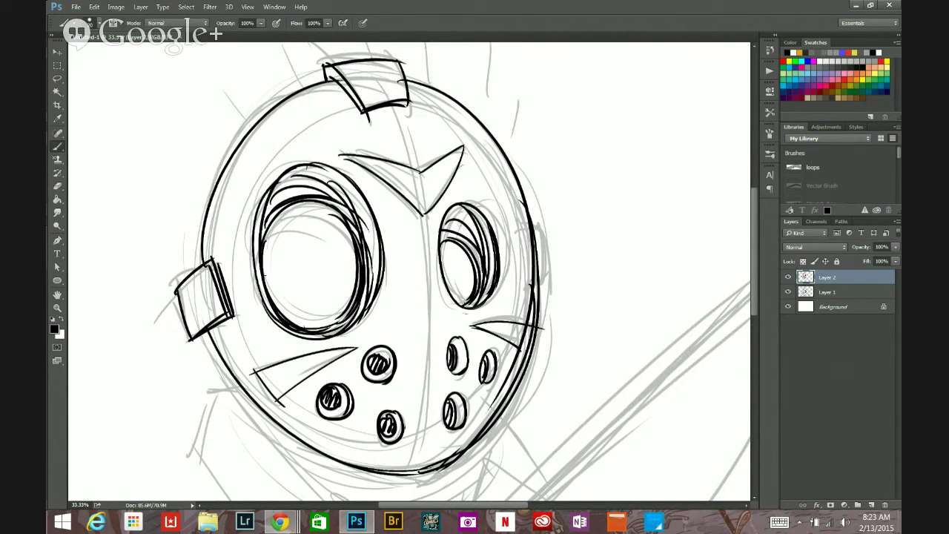
pyautogui.moveTo(443, 226); pyautogui.dragTo(476, 257)
pyautogui.moveTo(453, 210); pyautogui.dragTo(483, 248)
pyautogui.moveTo(259, 287); pyautogui.dragTo(231, 181)
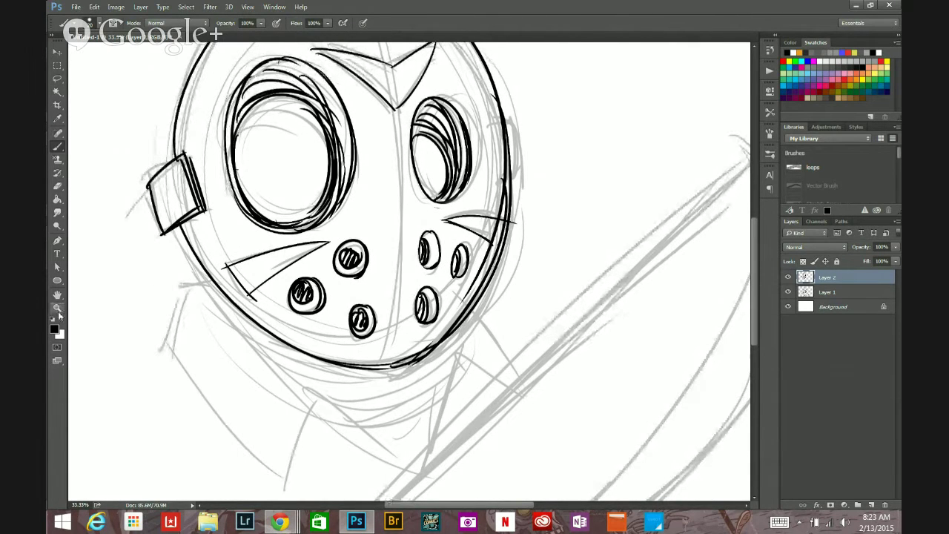
pyautogui.click(58, 309)
pyautogui.moveTo(364, 189); pyautogui.dragTo(347, 268)
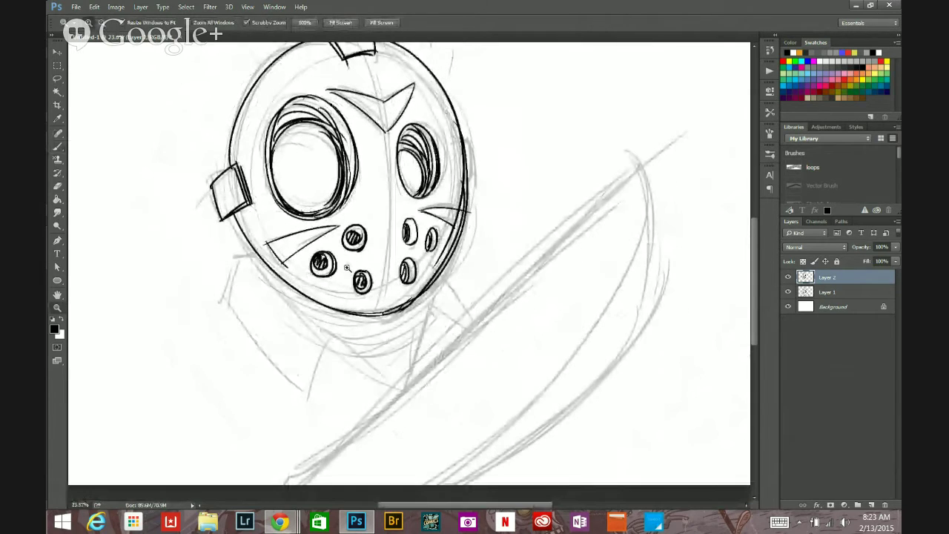
pyautogui.scroll(3, 347, 267)
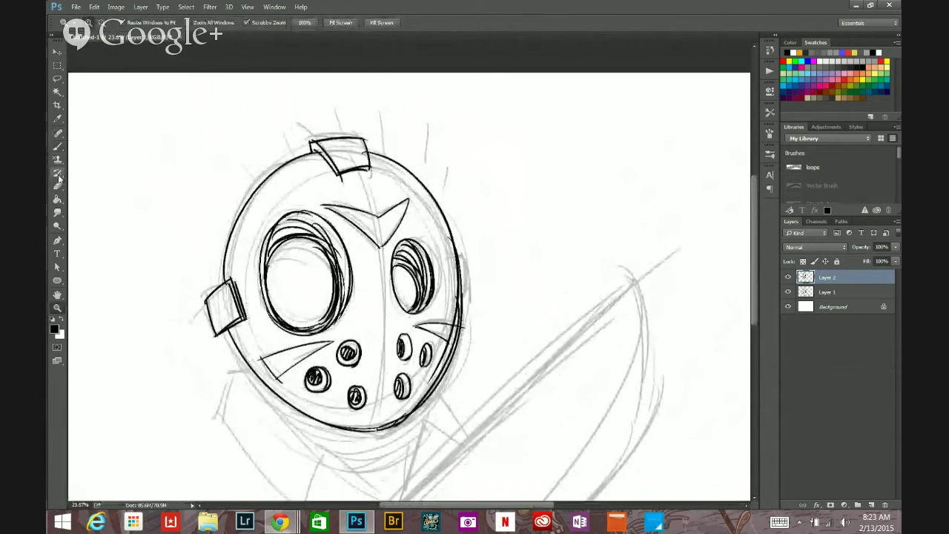
pyautogui.click(58, 183)
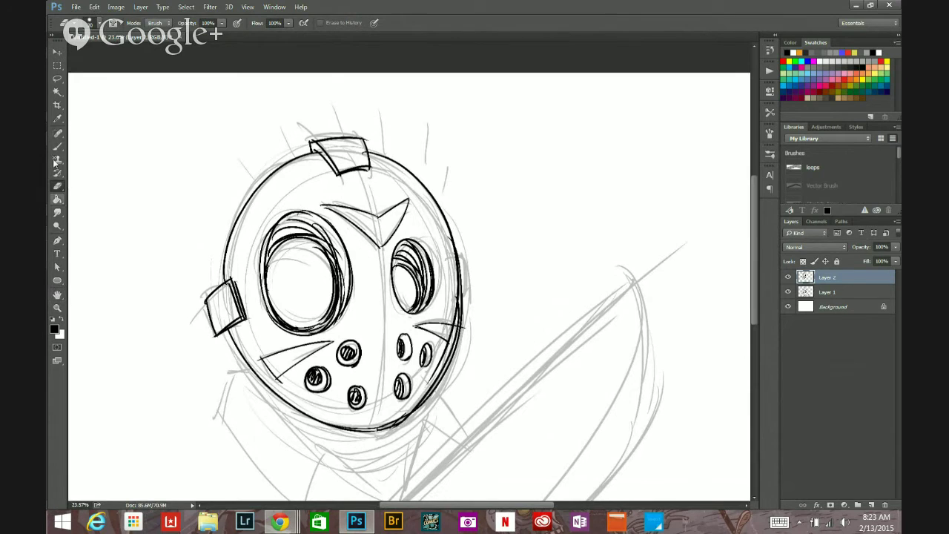
pyautogui.click(58, 298)
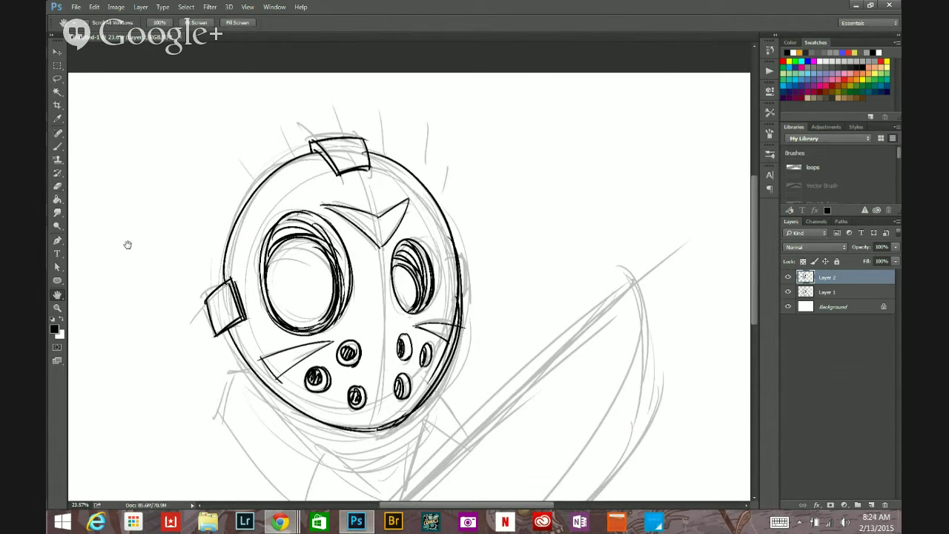
# Ink the long edges and pointed end of the left collar flap below the mask.
pyautogui.moveTo(250, 141); pyautogui.dragTo(287, 111)
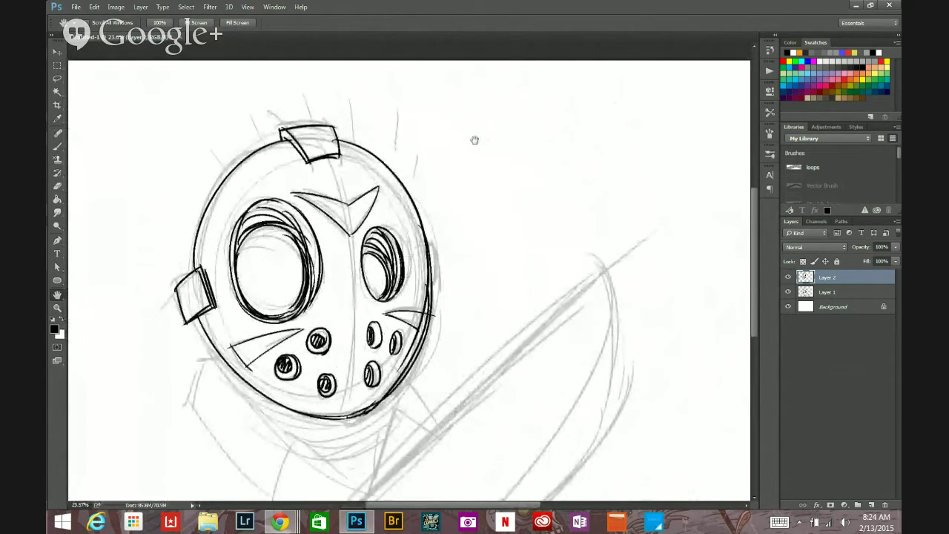
pyautogui.moveTo(64, 300); pyautogui.dragTo(93, 304)
pyautogui.moveTo(443, 130)
pyautogui.mouseDown()
pyautogui.moveTo(557, 212)
pyautogui.moveTo(487, 287)
pyautogui.mouseUp()
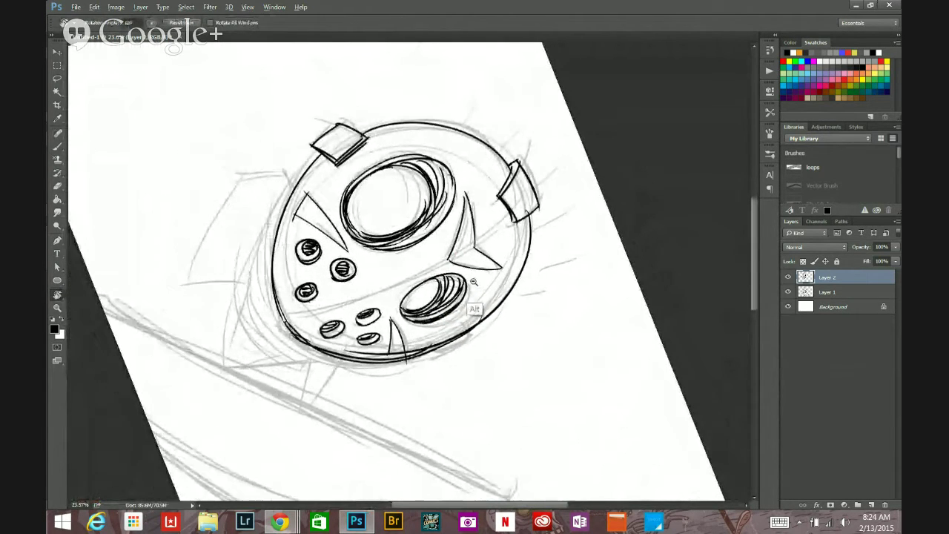
pyautogui.scroll(-1, 488, 287)
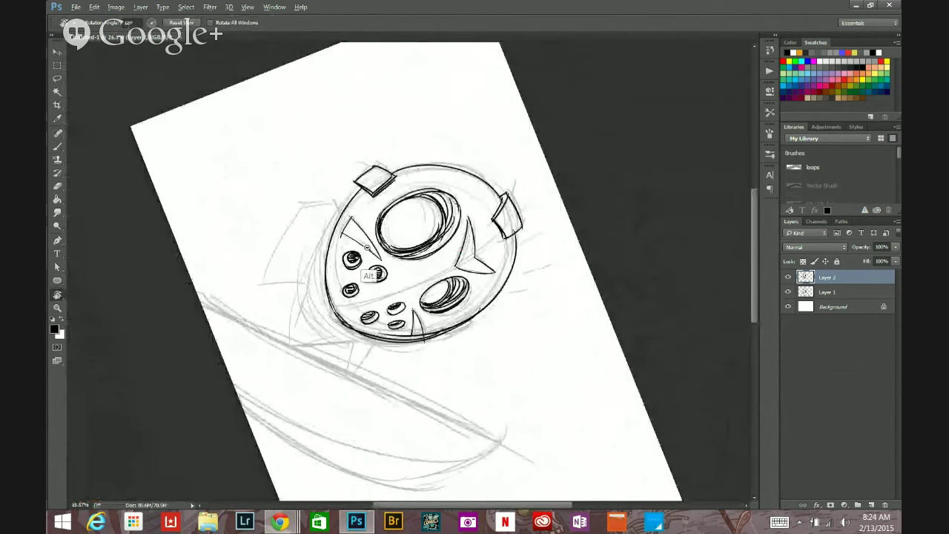
pyautogui.scroll(-1, 371, 274)
pyautogui.scroll(2, 387, 266)
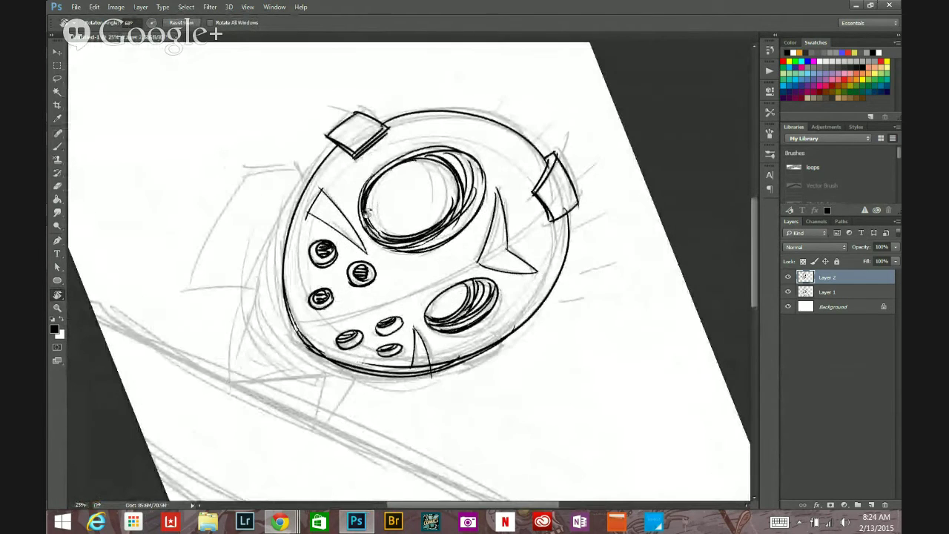
pyautogui.press('b')
pyautogui.moveTo(266, 157)
pyautogui.mouseDown()
pyautogui.moveTo(183, 301)
pyautogui.moveTo(252, 293)
pyautogui.moveTo(226, 386)
pyautogui.mouseUp()
pyautogui.moveTo(268, 264)
pyautogui.mouseDown()
pyautogui.moveTo(228, 389)
pyautogui.moveTo(287, 211)
pyautogui.moveTo(321, 154)
pyautogui.moveTo(299, 163)
pyautogui.mouseUp()
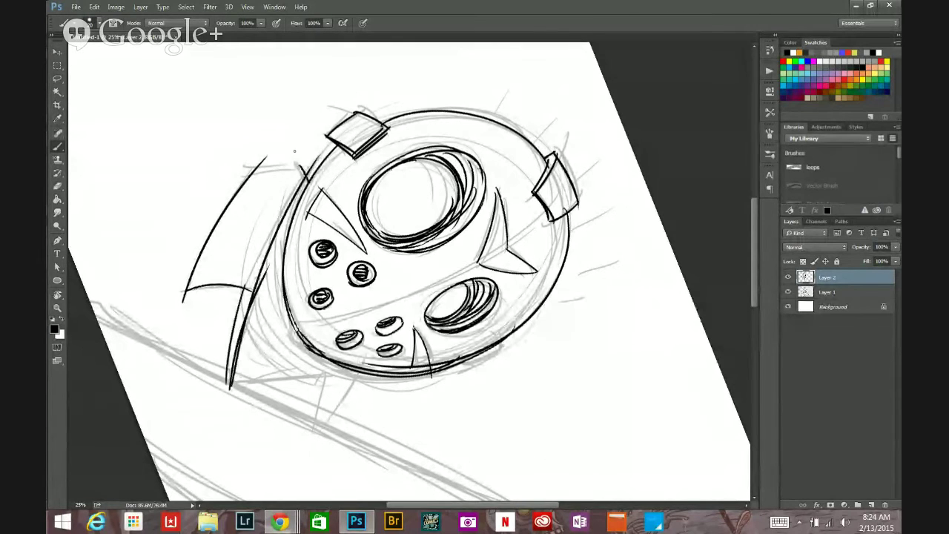
pyautogui.moveTo(245, 317)
pyautogui.mouseDown()
pyautogui.moveTo(298, 418)
pyautogui.moveTo(382, 422)
pyautogui.moveTo(371, 414)
pyautogui.mouseUp()
# Close the upper end of the left collar flap with short strokes beside the mask.
pyautogui.click(59, 147)
pyautogui.scroll(-3, 175, 191)
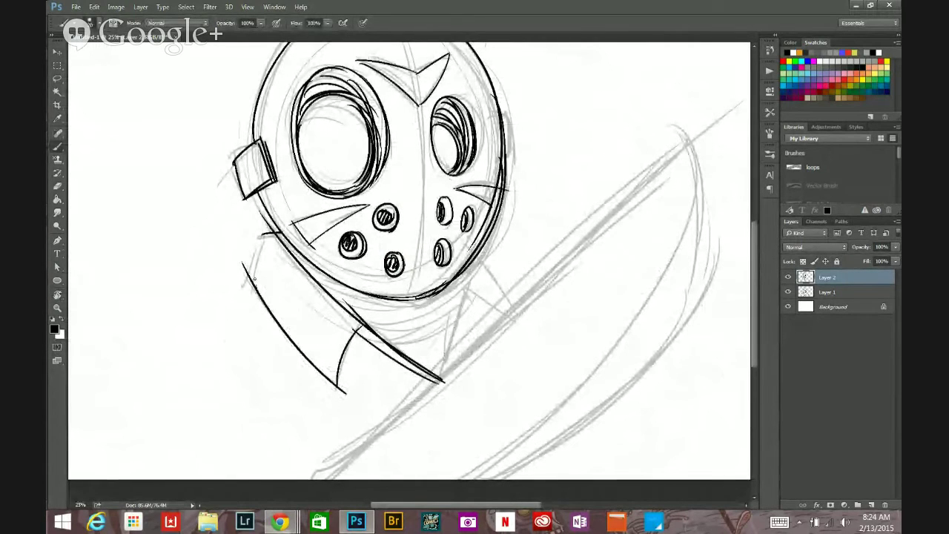
pyautogui.moveTo(263, 236); pyautogui.dragTo(254, 286)
pyautogui.moveTo(264, 232); pyautogui.dragTo(257, 274)
# Ink the right collar flap, with its inner edge meeting the left flap's point and its tip beside the machete.
pyautogui.moveTo(449, 292); pyautogui.dragTo(443, 383)
pyautogui.moveTo(460, 289); pyautogui.dragTo(444, 383)
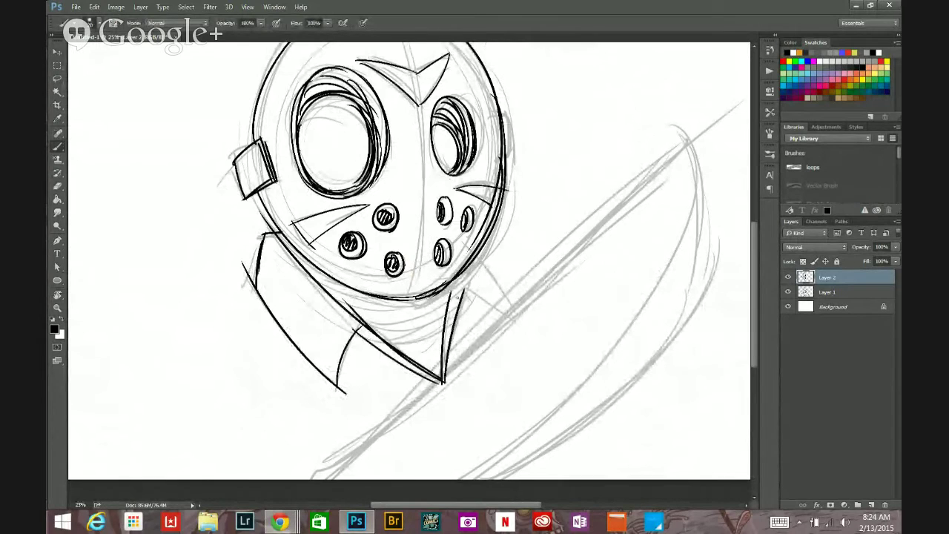
pyautogui.moveTo(464, 290); pyautogui.dragTo(509, 316)
pyautogui.moveTo(476, 257); pyautogui.dragTo(515, 314)
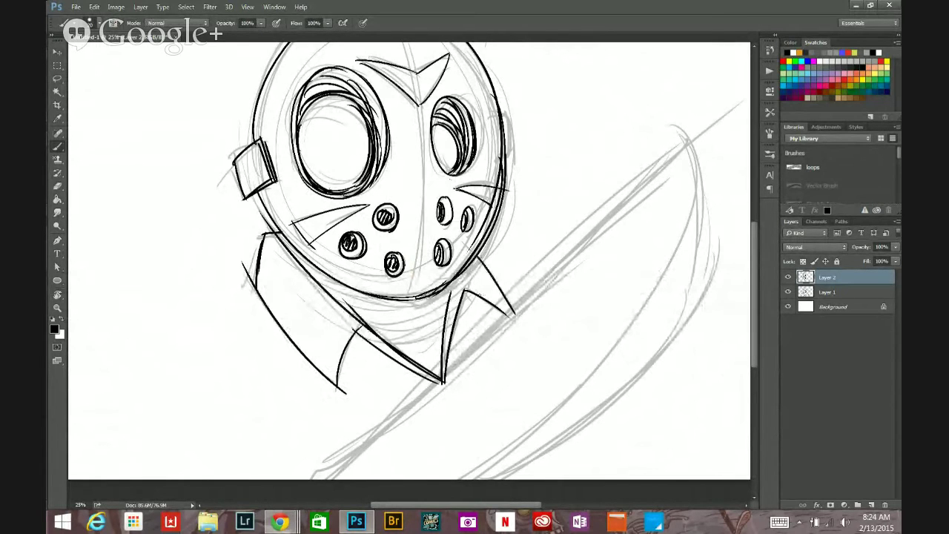
pyautogui.moveTo(465, 289); pyautogui.dragTo(517, 321)
pyautogui.moveTo(465, 256); pyautogui.dragTo(440, 388)
# Thicken the left outline of the head and add short scratch marks across the mask.
pyautogui.moveTo(233, 326); pyautogui.dragTo(258, 365)
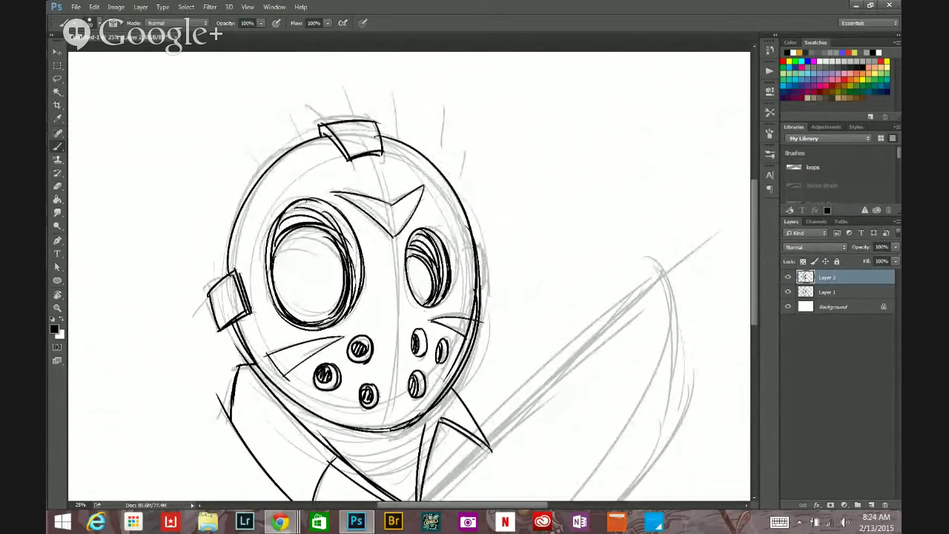
pyautogui.moveTo(288, 152); pyautogui.dragTo(227, 270)
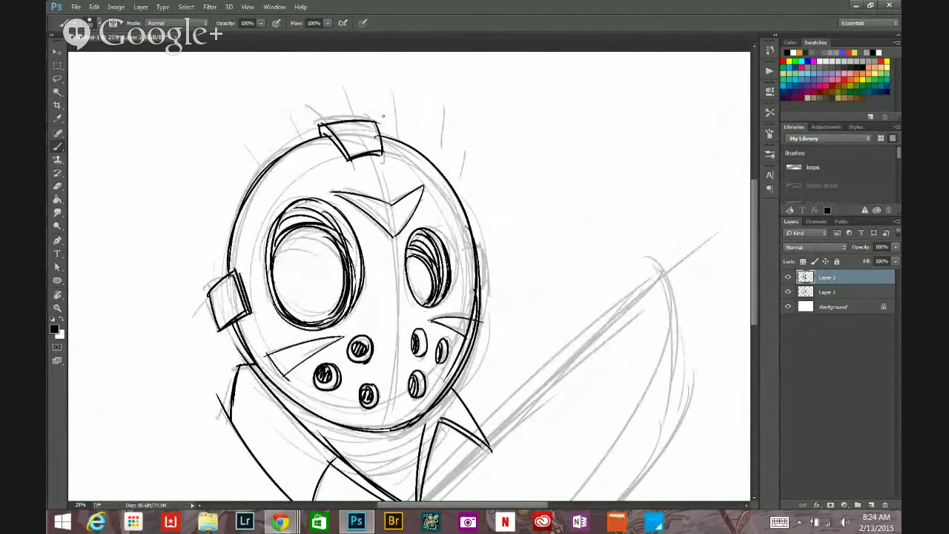
pyautogui.moveTo(371, 247); pyautogui.dragTo(381, 255)
# Ink sparse hair strands sticking out around the top and sides of the head.
pyautogui.moveTo(221, 149); pyautogui.dragTo(258, 180)
pyautogui.moveTo(253, 109); pyautogui.dragTo(287, 152)
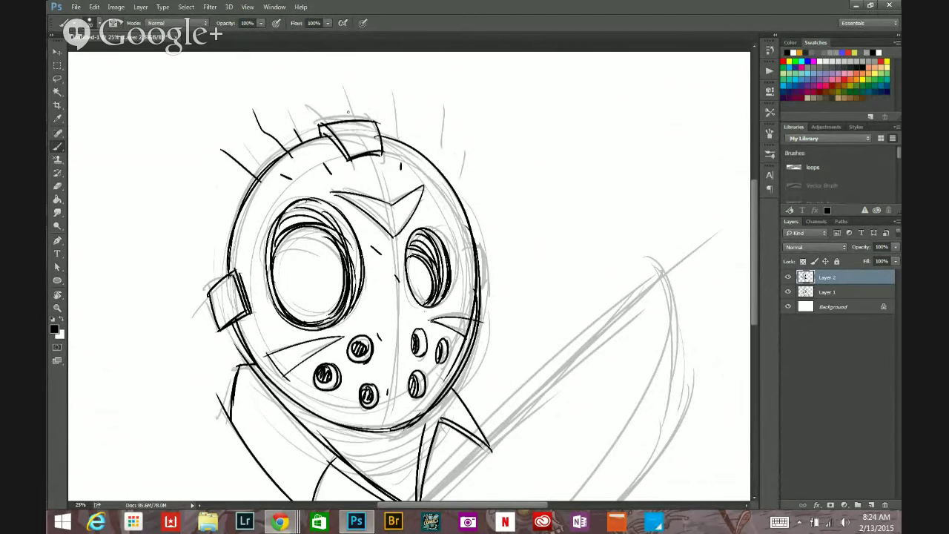
pyautogui.moveTo(401, 141)
pyautogui.mouseDown()
pyautogui.moveTo(403, 95)
pyautogui.moveTo(430, 114)
pyautogui.mouseUp()
pyautogui.moveTo(436, 165); pyautogui.dragTo(453, 130)
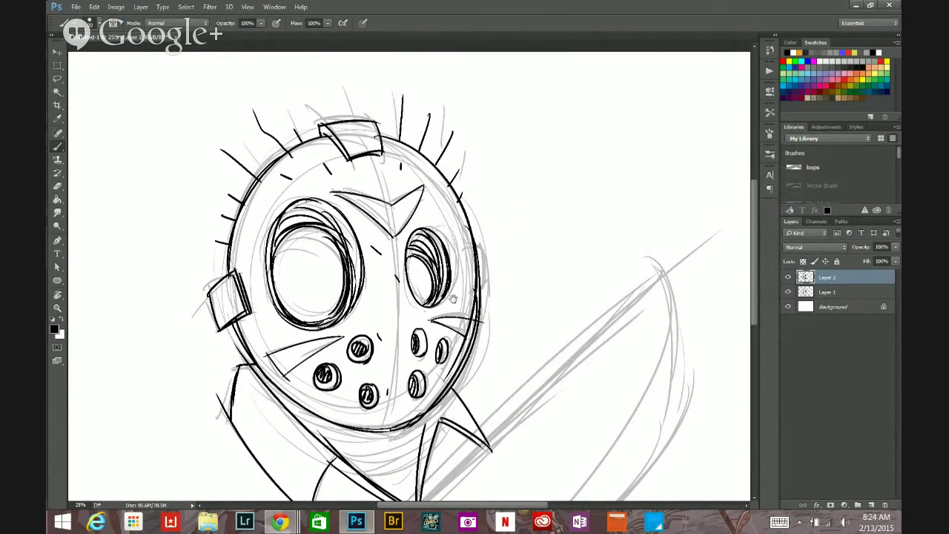
# Shade the neck opening between the collar flaps with curved parallel strokes under the chin.
pyautogui.hotkey('ctrl', '-')
pyautogui.hotkey('ctrl', '-')
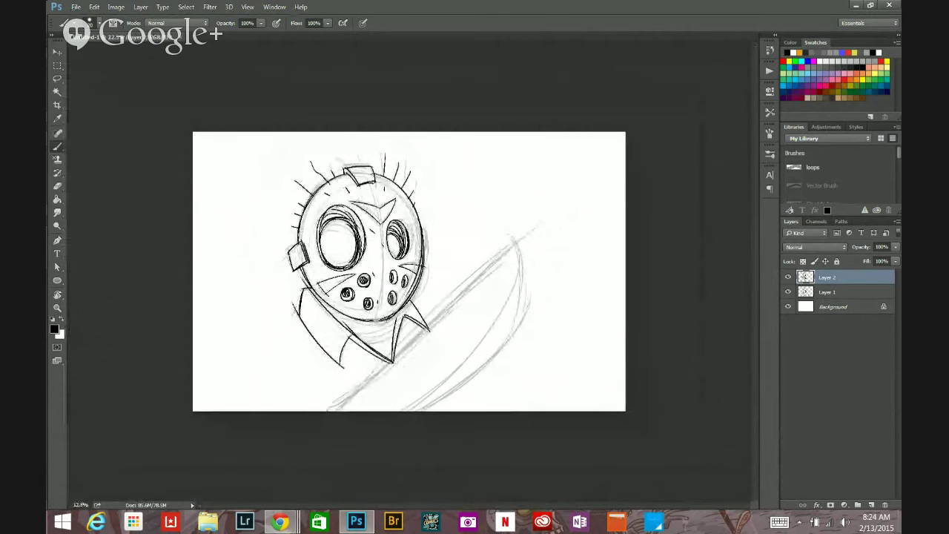
pyautogui.click(57, 295)
pyautogui.moveTo(158, 202); pyautogui.dragTo(513, 150)
pyautogui.hotkey('ctrl', '+')
pyautogui.hotkey('ctrl', '+')
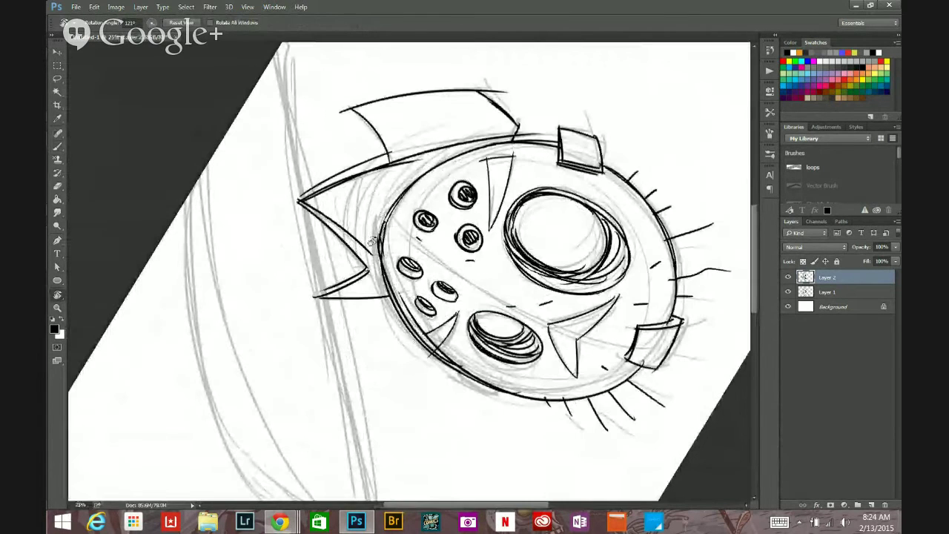
pyautogui.press('b')
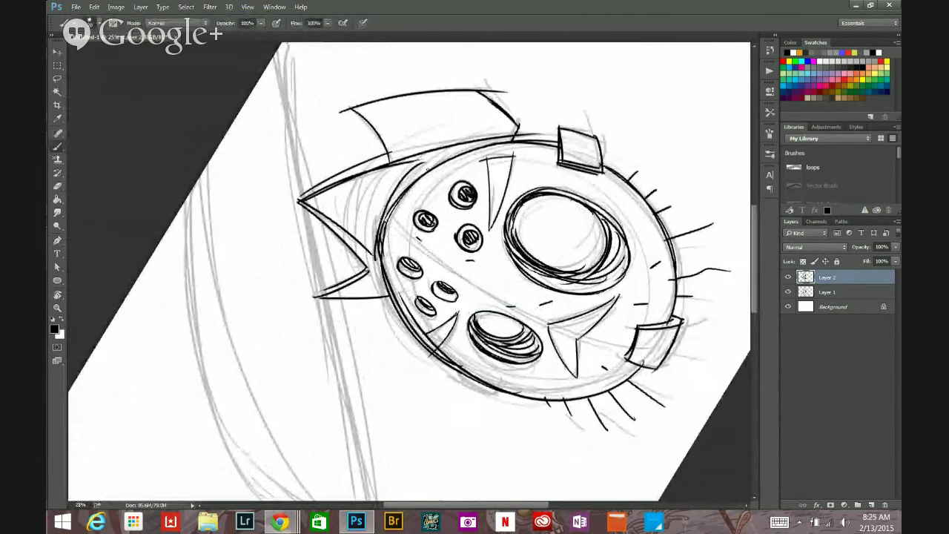
pyautogui.moveTo(373, 259); pyautogui.dragTo(438, 156)
pyautogui.moveTo(368, 255); pyautogui.dragTo(419, 154)
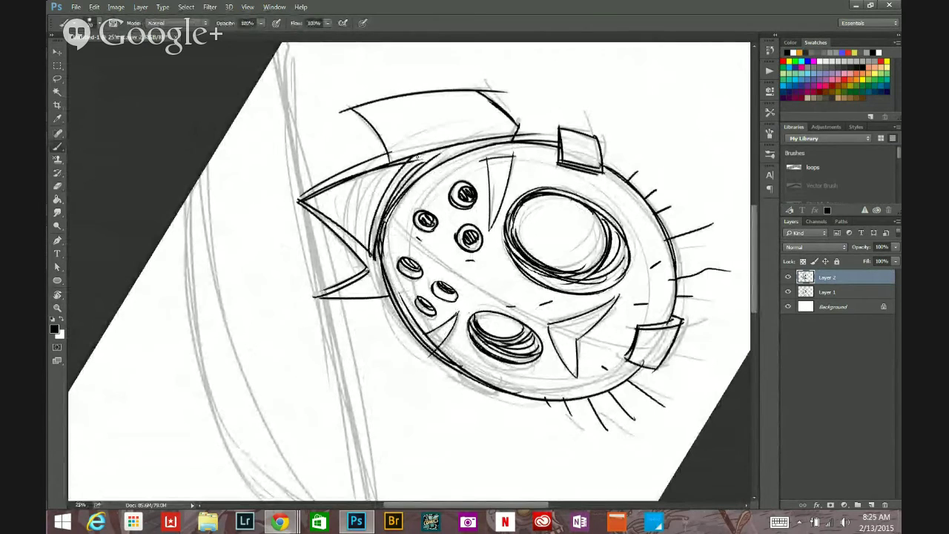
pyautogui.moveTo(363, 252); pyautogui.dragTo(391, 159)
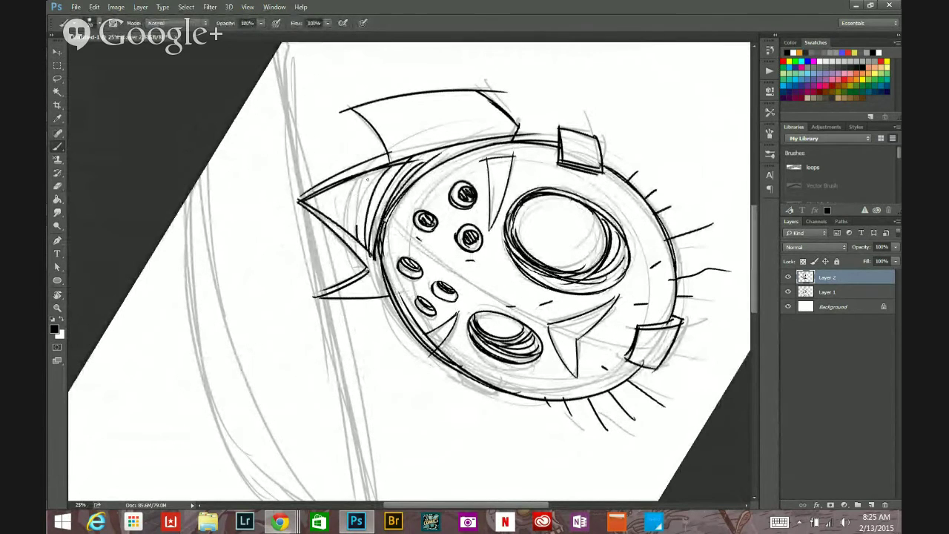
pyautogui.moveTo(356, 224); pyautogui.dragTo(383, 170)
pyautogui.moveTo(344, 234); pyautogui.dragTo(355, 169)
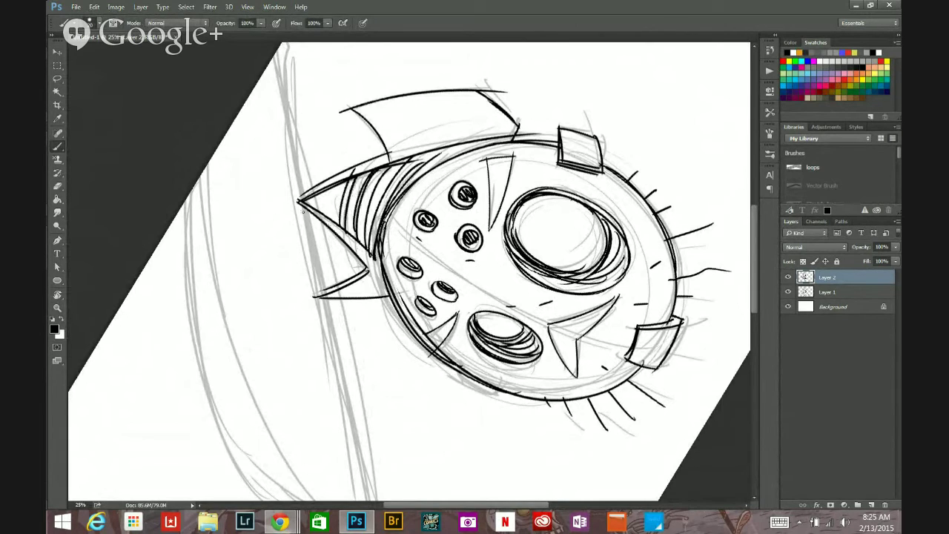
pyautogui.moveTo(296, 201)
pyautogui.mouseDown()
pyautogui.moveTo(362, 261)
pyautogui.moveTo(442, 160)
pyautogui.mouseUp()
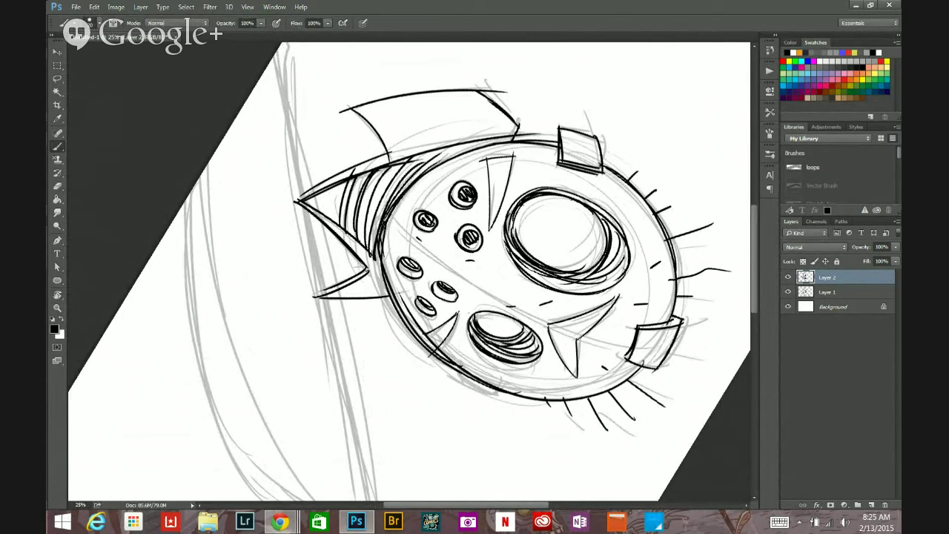
pyautogui.moveTo(385, 228); pyautogui.dragTo(383, 265)
# Reset the canvas rotation and add a new layer above the inked character.
pyautogui.press('r')
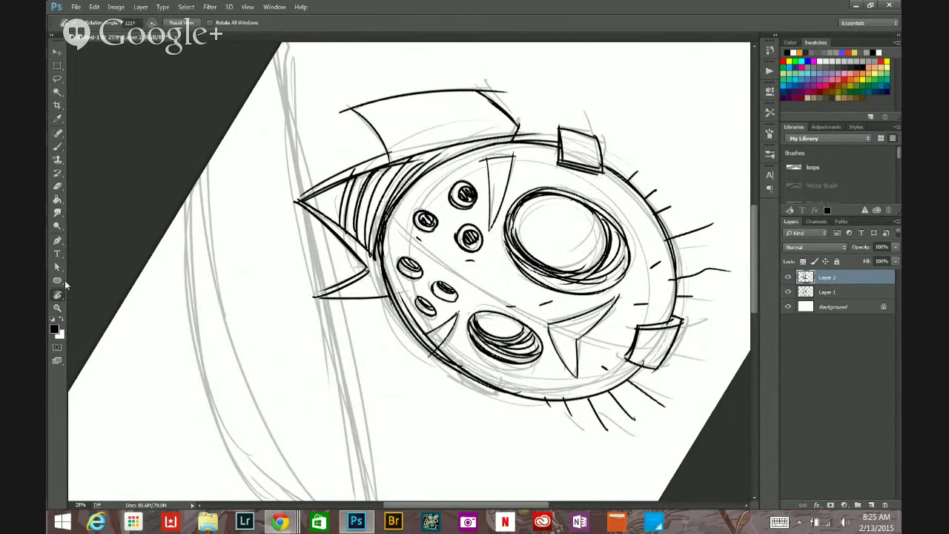
pyautogui.click(189, 23)
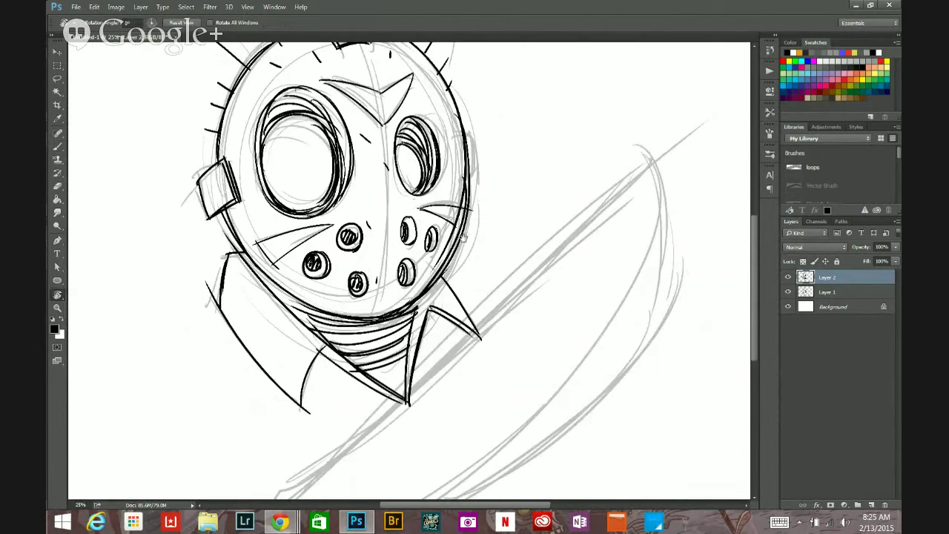
pyautogui.keyDown('ctrl'); pyautogui.keyDown('alt'); pyautogui.click(461, 235); pyautogui.keyUp('alt'); pyautogui.keyUp('ctrl')
pyautogui.keyDown('ctrl'); pyautogui.keyDown('alt'); pyautogui.click(461, 229); pyautogui.keyUp('alt'); pyautogui.keyUp('ctrl')
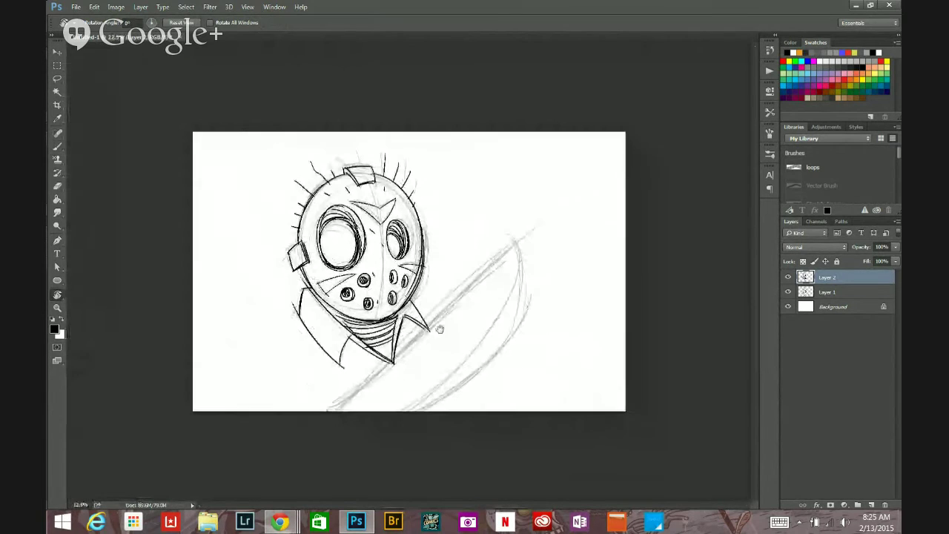
pyautogui.keyDown('ctrl'); pyautogui.click(442, 335); pyautogui.keyUp('ctrl')
pyautogui.moveTo(442, 335); pyautogui.dragTo(481, 346)
pyautogui.click(871, 505)
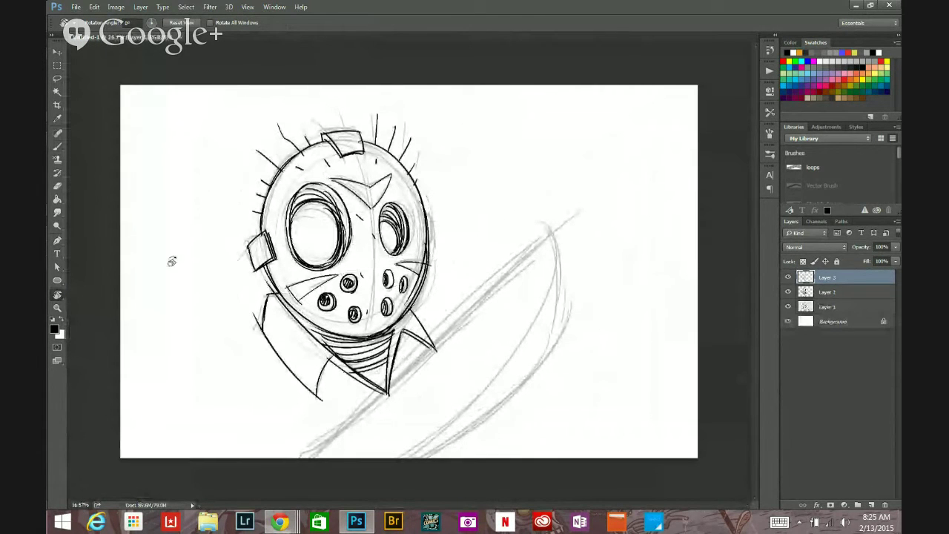
# Ink the machete's straight back edge as a thick line between the canvas's lower edge and the blade tip.
pyautogui.click(57, 146)
pyautogui.moveTo(310, 457); pyautogui.dragTo(559, 225)
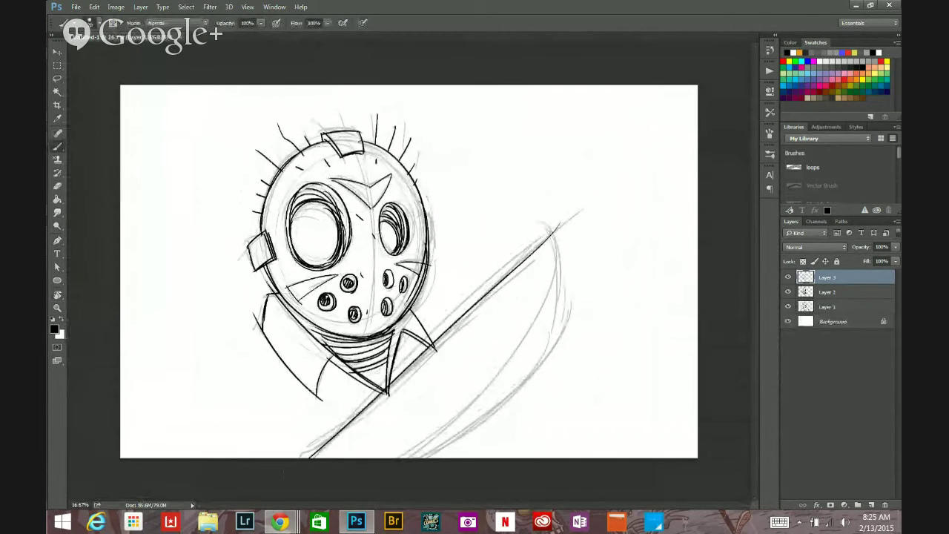
pyautogui.keyDown('shift'); pyautogui.click(585, 209); pyautogui.keyUp('shift')
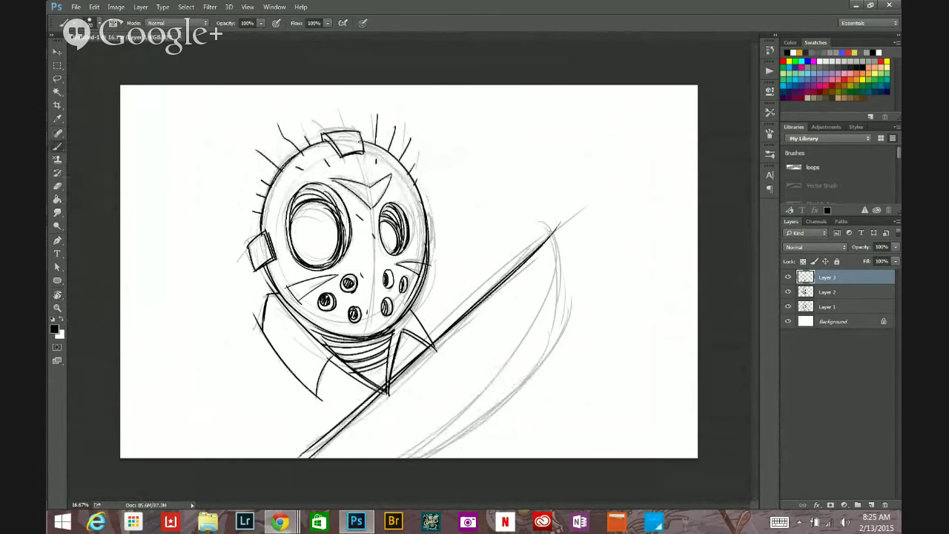
pyautogui.hotkey('ctrl', 'z')
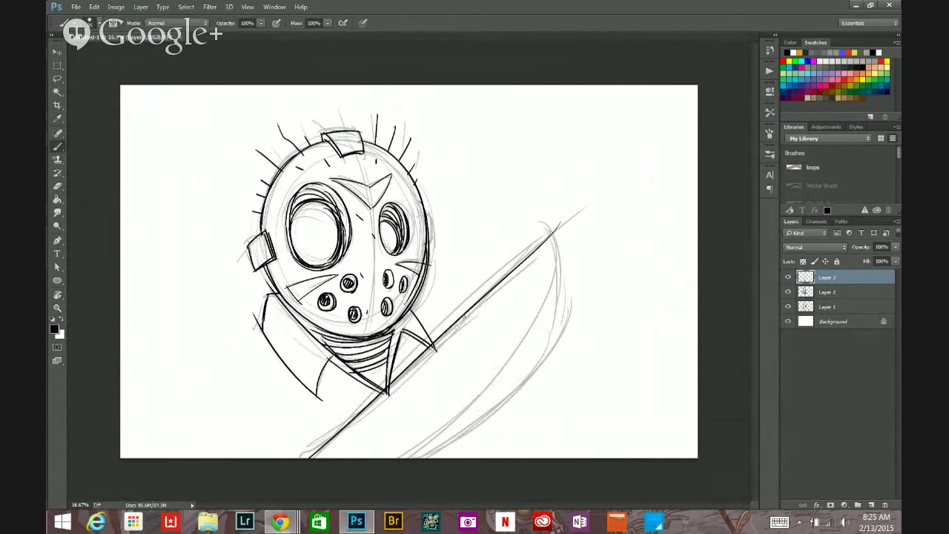
pyautogui.click(555, 229)
pyautogui.keyDown('shift'); pyautogui.click(310, 457); pyautogui.keyUp('shift')
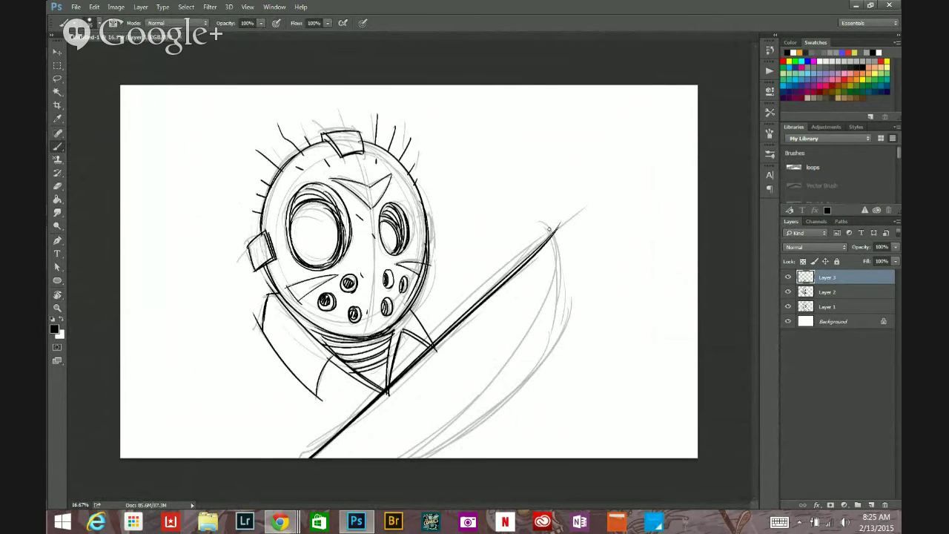
# Ink the machete's curved cutting edge and inner bevel line, and add two triangular nicks along the edge.
pyautogui.moveTo(549, 227); pyautogui.dragTo(443, 457)
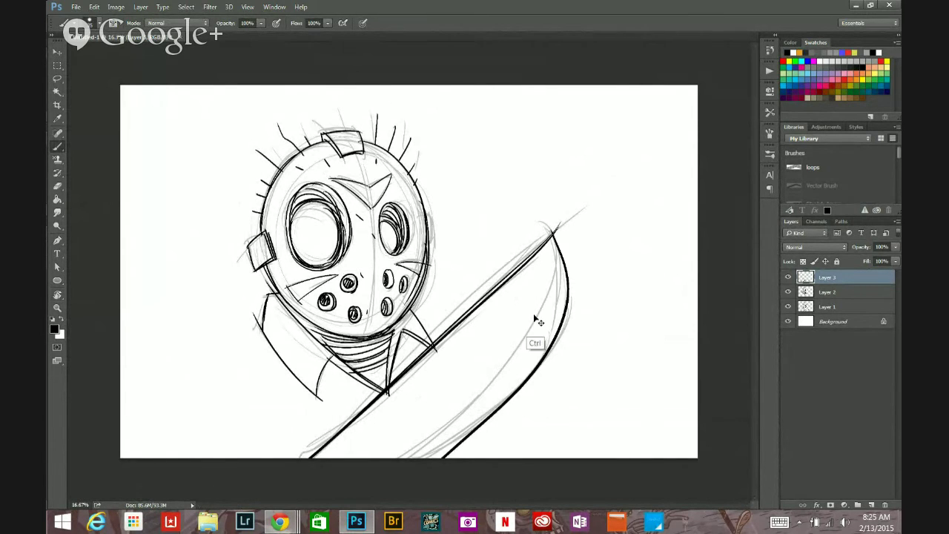
pyautogui.hotkey('ctrl', 'z')
pyautogui.moveTo(551, 233); pyautogui.dragTo(436, 458)
pyautogui.moveTo(552, 235)
pyautogui.mouseDown()
pyautogui.moveTo(460, 419)
pyautogui.moveTo(411, 458)
pyautogui.mouseUp()
pyautogui.moveTo(500, 406); pyautogui.dragTo(510, 403)
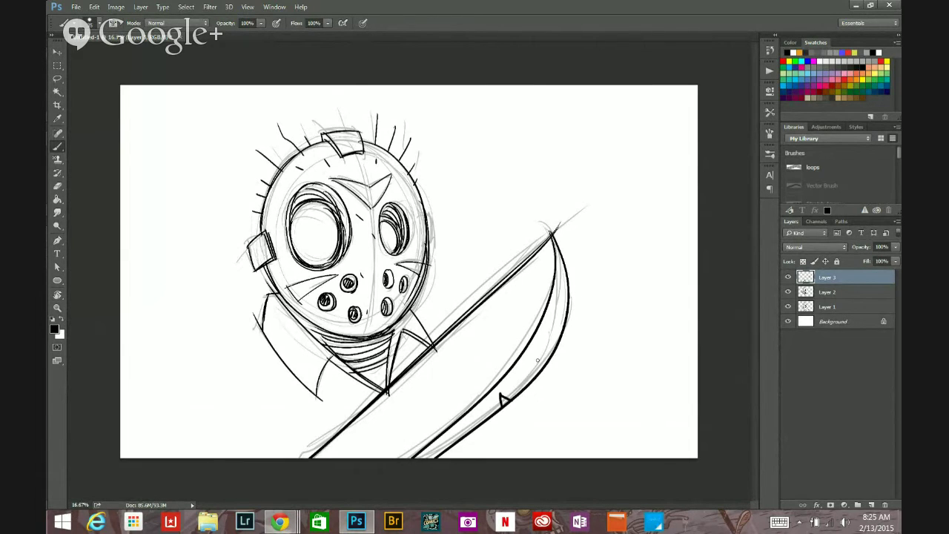
pyautogui.moveTo(545, 362); pyautogui.dragTo(562, 345)
# Ink a wavy blood splatter across the blade with a drip hanging from the cutting edge between the nicks.
pyautogui.moveTo(568, 277); pyautogui.dragTo(564, 355)
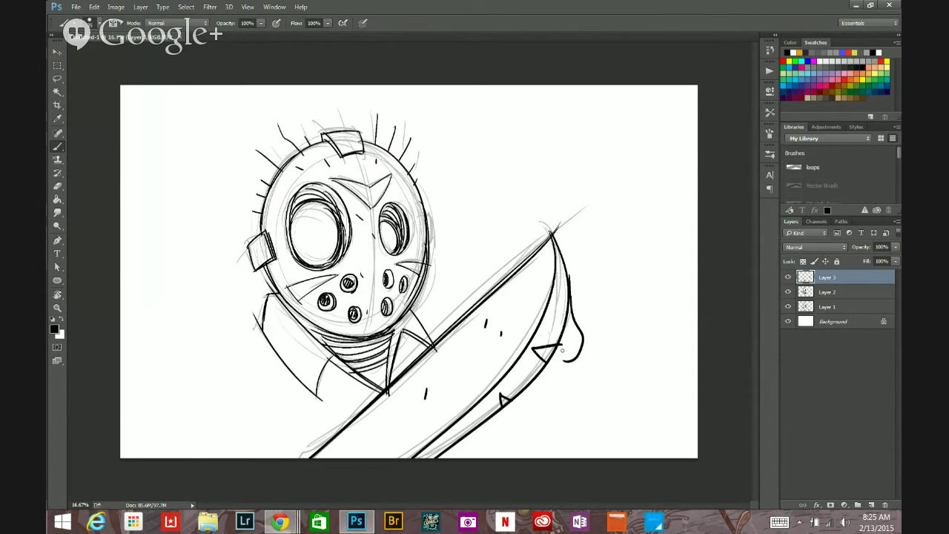
pyautogui.hotkey('ctrl', 'z')
pyautogui.moveTo(534, 386); pyautogui.dragTo(521, 402)
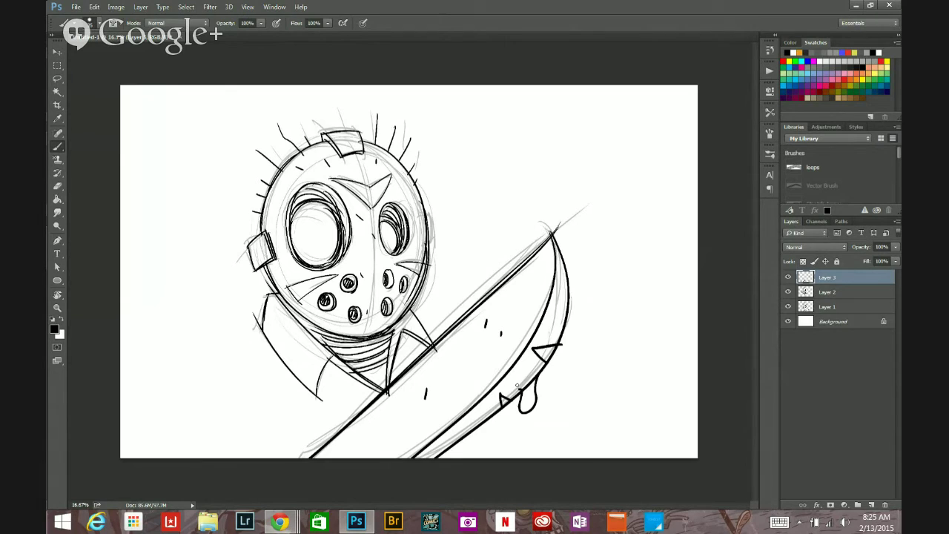
pyautogui.moveTo(516, 385)
pyautogui.mouseDown()
pyautogui.moveTo(504, 353)
pyautogui.moveTo(518, 306)
pyautogui.moveTo(516, 347)
pyautogui.moveTo(495, 335)
pyautogui.moveTo(537, 277)
pyautogui.moveTo(527, 318)
pyautogui.moveTo(513, 321)
pyautogui.moveTo(542, 297)
pyautogui.moveTo(563, 304)
pyautogui.mouseUp()
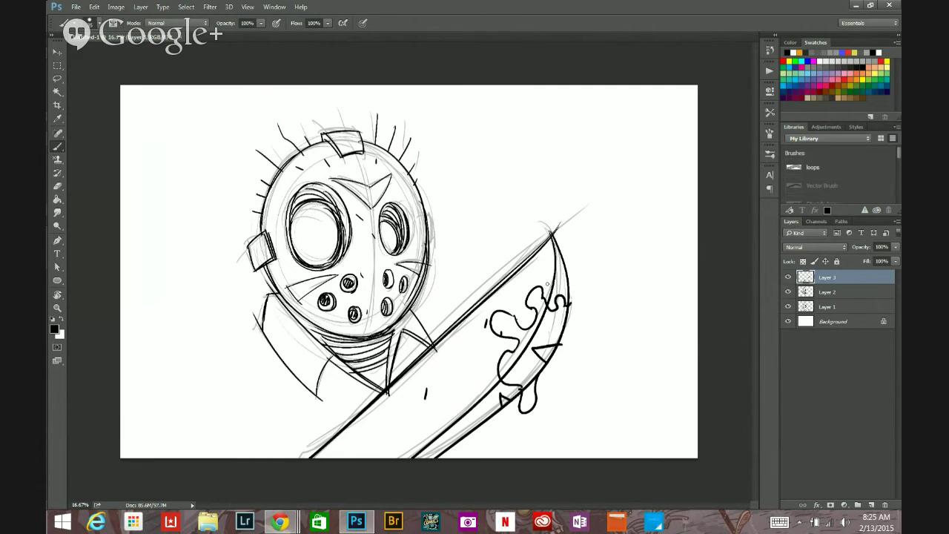
# Erase the cutting-edge lines across the nick openings and the blade lines inside the blood splatter.
pyautogui.click(58, 187)
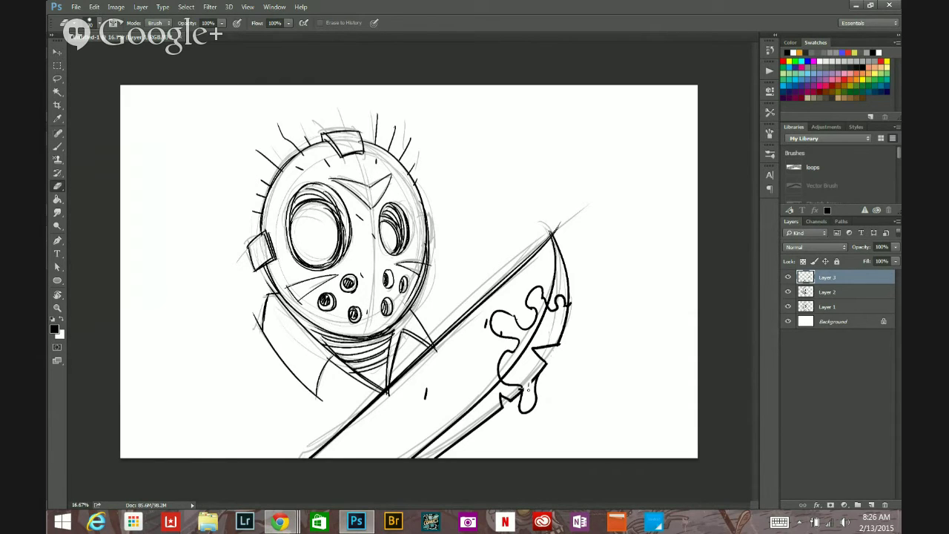
pyautogui.moveTo(519, 356); pyautogui.dragTo(509, 373)
pyautogui.hotkey('ctrl', '-')
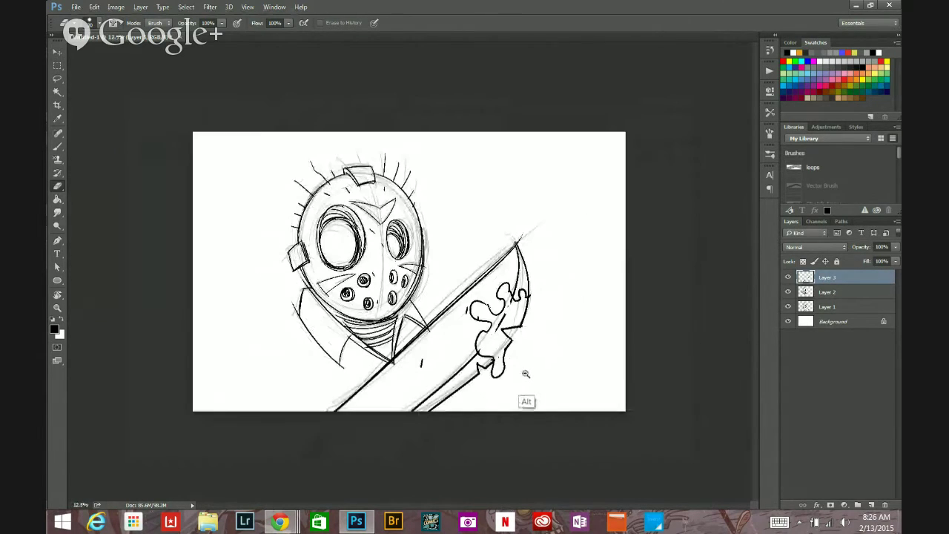
pyautogui.hotkey('ctrl', '+')
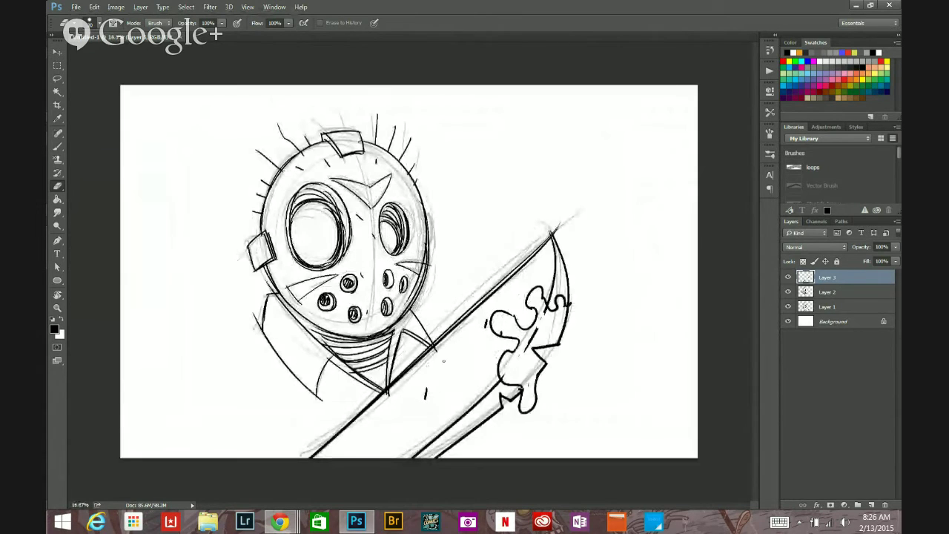
# Merge the ink and sketch layers above the background into a single layer and lower its fill to 39%.
pyautogui.click(897, 221)
pyautogui.click(793, 413)
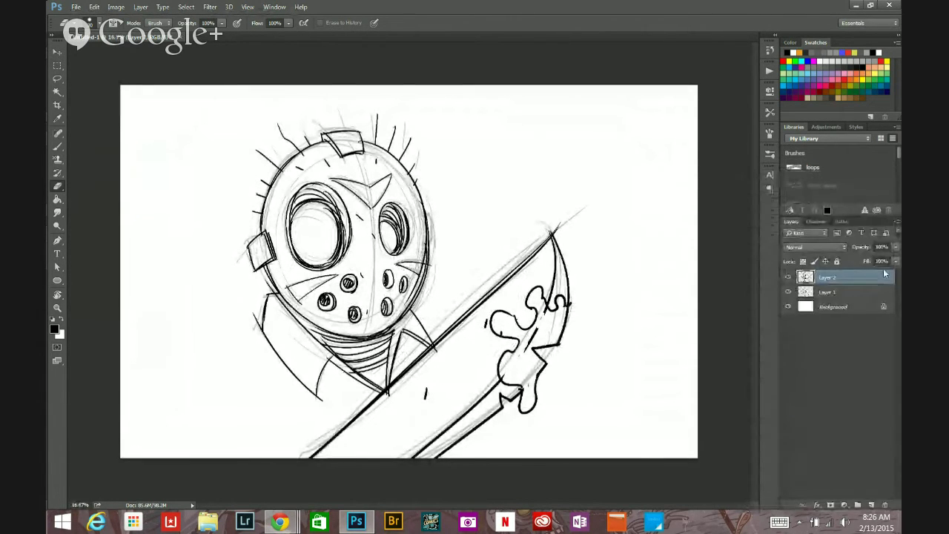
pyautogui.moveTo(855, 271); pyautogui.dragTo(893, 271)
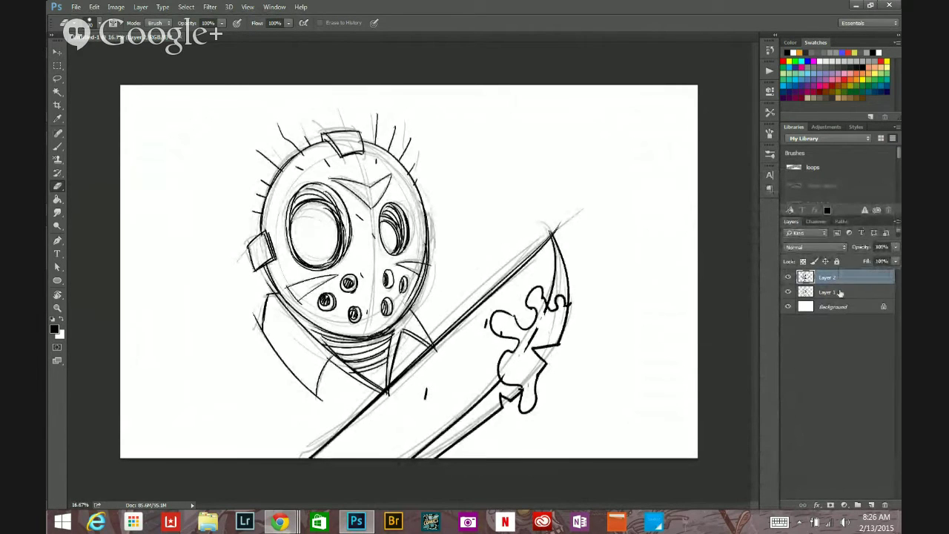
pyautogui.click(857, 291)
pyautogui.keyDown('shift'); pyautogui.click(853, 278); pyautogui.keyUp('shift')
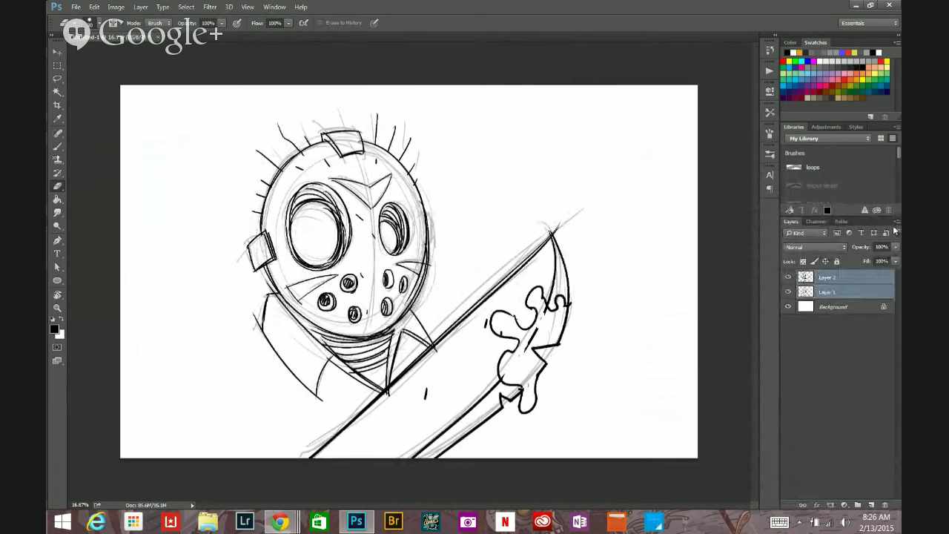
pyautogui.click(897, 221)
pyautogui.click(781, 417)
pyautogui.click(895, 261)
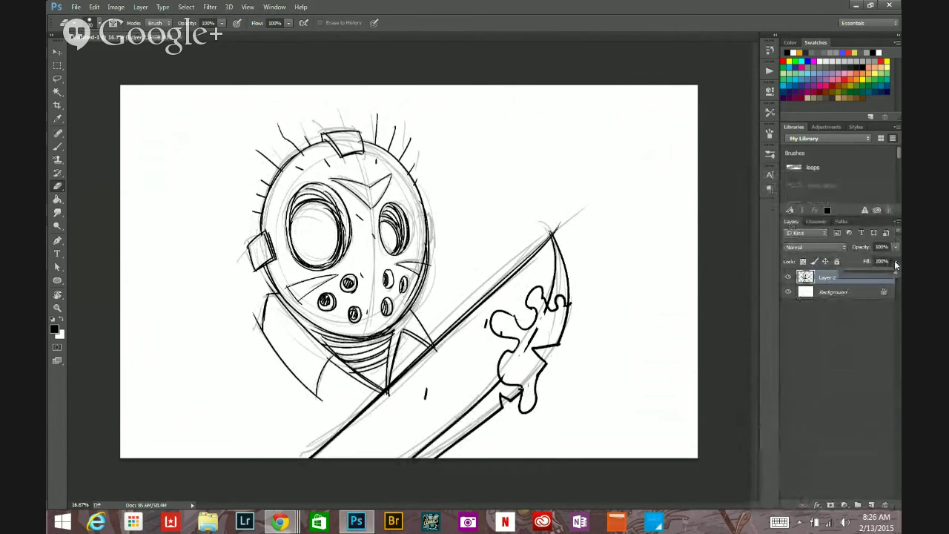
pyautogui.moveTo(849, 272); pyautogui.dragTo(864, 272)
# Set up a much larger brush with a light grey foreground colour, #9d9d9d.
pyautogui.click(58, 145)
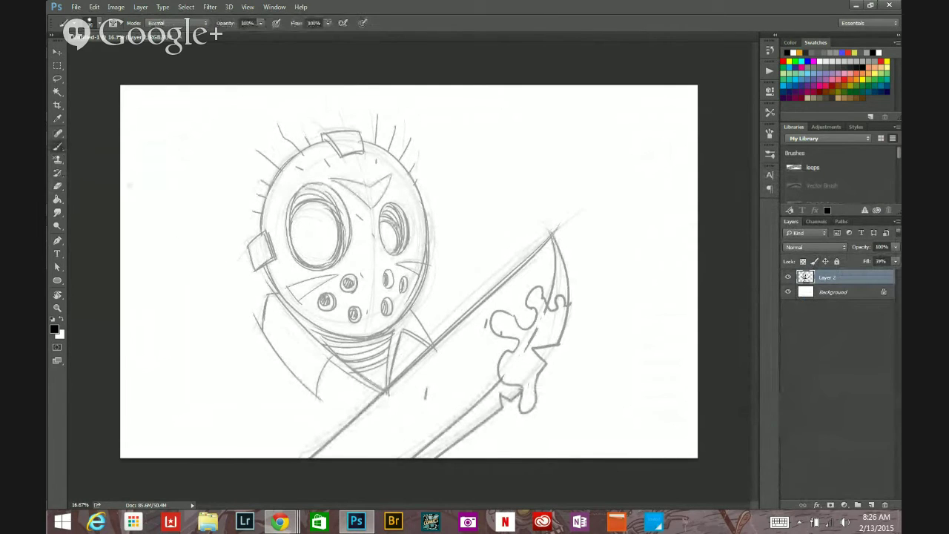
pyautogui.click(54, 329)
pyautogui.moveTo(379, 376)
pyautogui.mouseDown()
pyautogui.moveTo(385, 368)
pyautogui.moveTo(382, 378)
pyautogui.mouseUp()
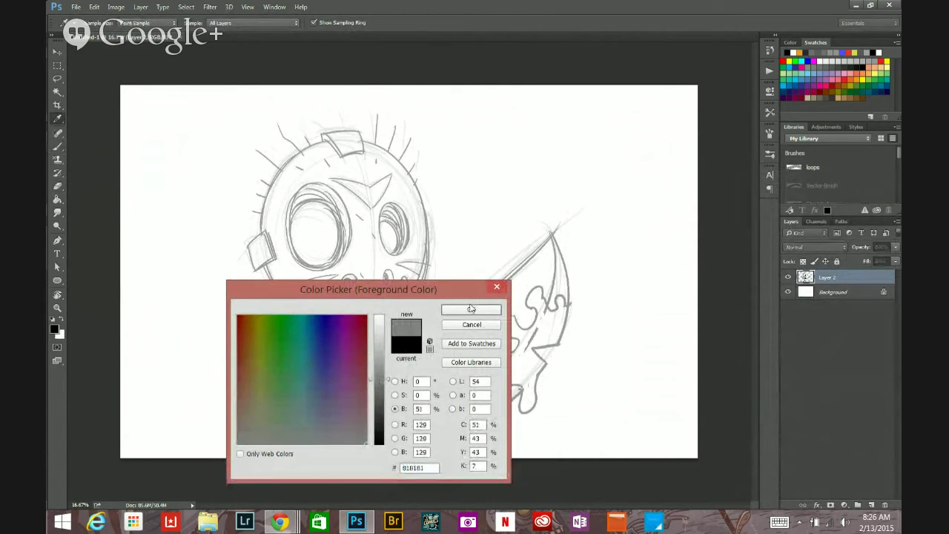
pyautogui.click(471, 309)
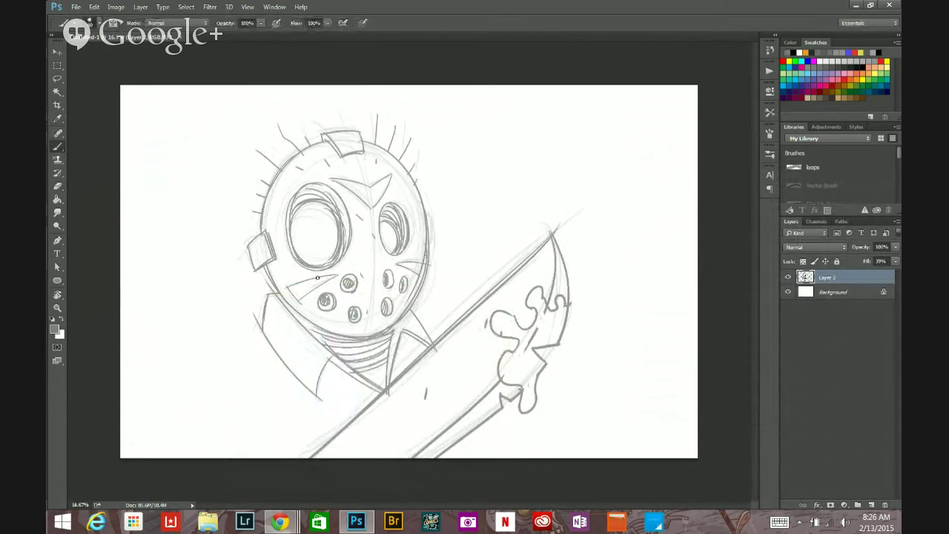
pyautogui.press(']')
pyautogui.press(']')
pyautogui.press(']')
pyautogui.press(']')
pyautogui.press(']')
pyautogui.press(']')
pyautogui.press(']')
pyautogui.press(']')
pyautogui.press(']')
pyautogui.press(']')
pyautogui.press(']')
pyautogui.click(54, 331)
pyautogui.moveTo(384, 362)
pyautogui.mouseDown()
pyautogui.moveTo(379, 352)
pyautogui.moveTo(378, 369)
pyautogui.moveTo(384, 362)
pyautogui.mouseUp()
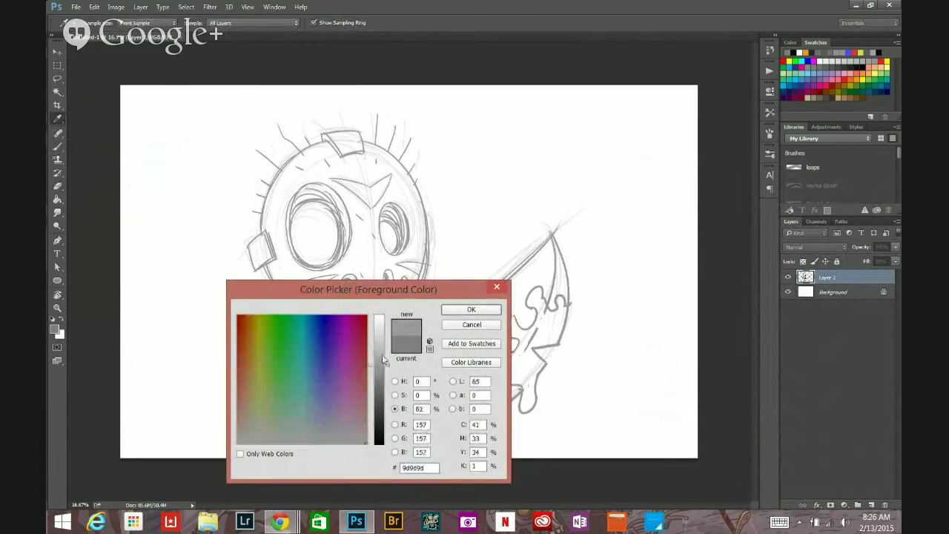
pyautogui.click(471, 310)
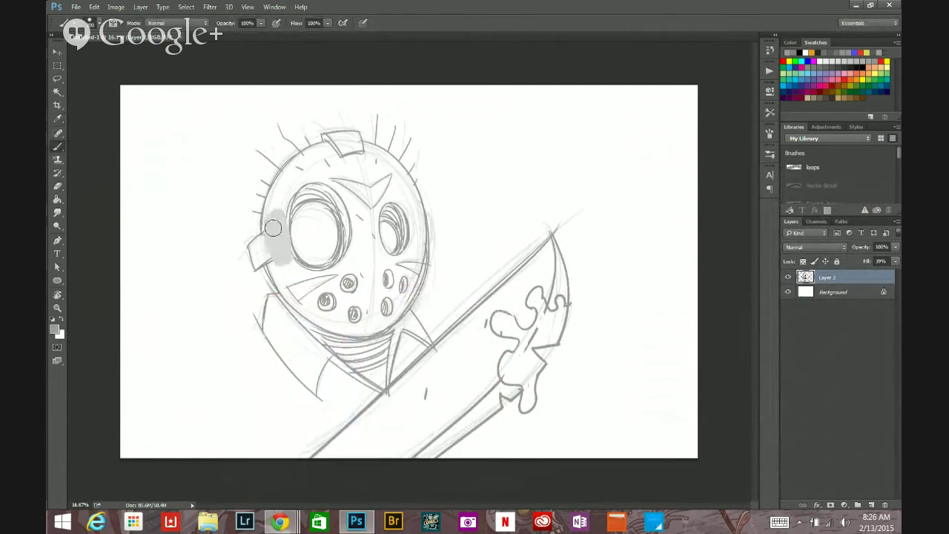
# Add a layer beneath the line art and shade the mask's left side and left strap in grey.
pyautogui.click(870, 505)
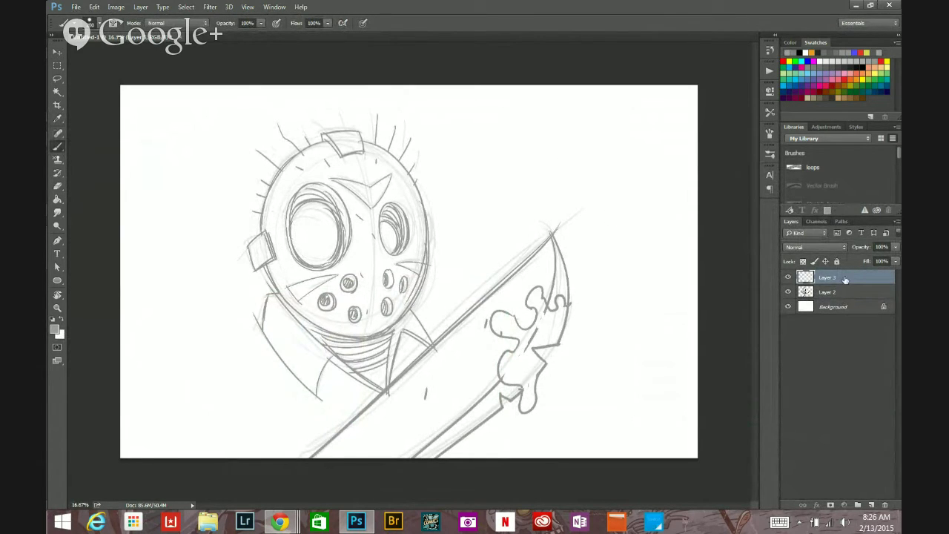
pyautogui.moveTo(845, 279); pyautogui.dragTo(844, 292)
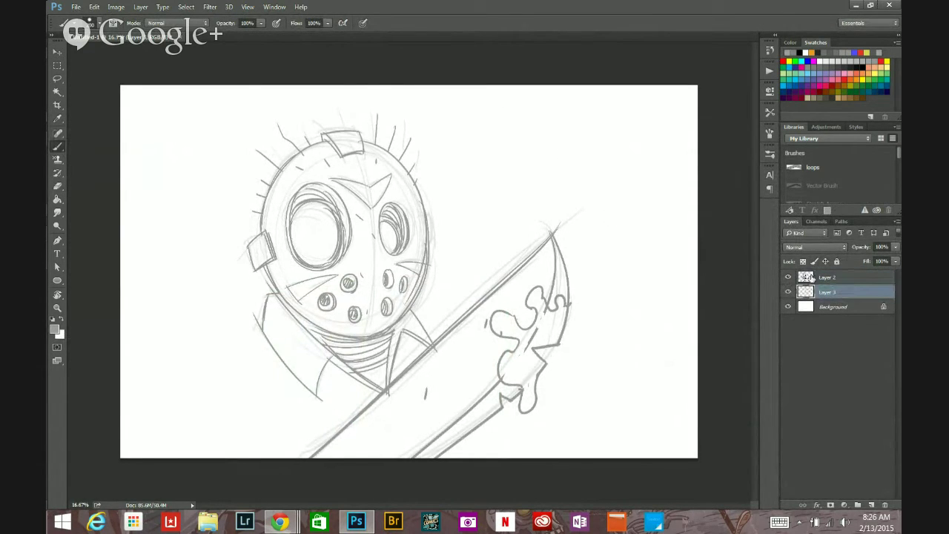
pyautogui.moveTo(295, 298)
pyautogui.mouseDown()
pyautogui.moveTo(268, 243)
pyautogui.moveTo(293, 292)
pyautogui.moveTo(272, 245)
pyautogui.moveTo(271, 206)
pyautogui.moveTo(261, 243)
pyautogui.moveTo(255, 235)
pyautogui.moveTo(312, 153)
pyautogui.moveTo(280, 204)
pyautogui.moveTo(287, 252)
pyautogui.moveTo(285, 199)
pyautogui.mouseUp()
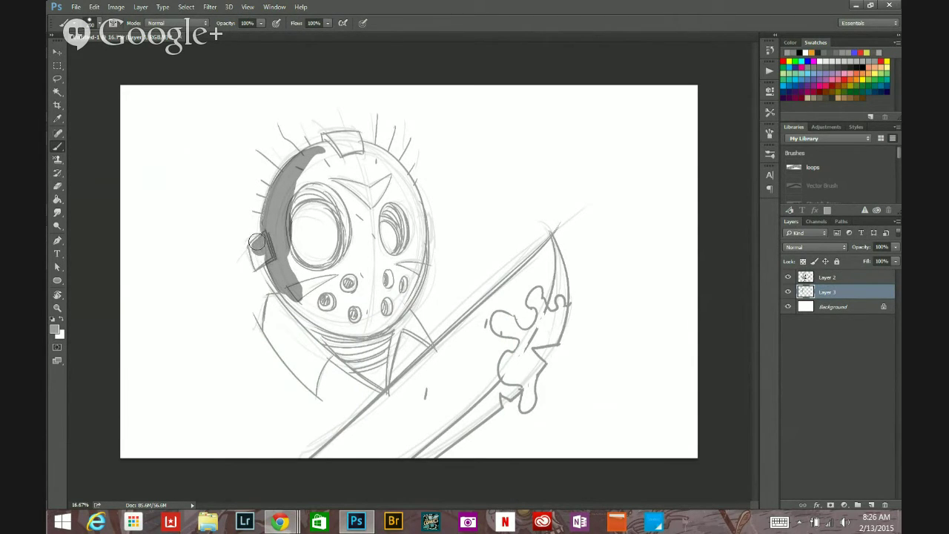
pyautogui.moveTo(250, 247)
pyautogui.mouseDown()
pyautogui.moveTo(255, 265)
pyautogui.moveTo(258, 258)
pyautogui.mouseUp()
# Shade the mask's lower-left rim and add thick grey shadows along both sides of the shirt collar.
pyautogui.moveTo(289, 293)
pyautogui.mouseDown()
pyautogui.moveTo(266, 333)
pyautogui.moveTo(300, 377)
pyautogui.mouseUp()
pyautogui.moveTo(265, 330)
pyautogui.mouseDown()
pyautogui.moveTo(298, 378)
pyautogui.moveTo(275, 349)
pyautogui.mouseUp()
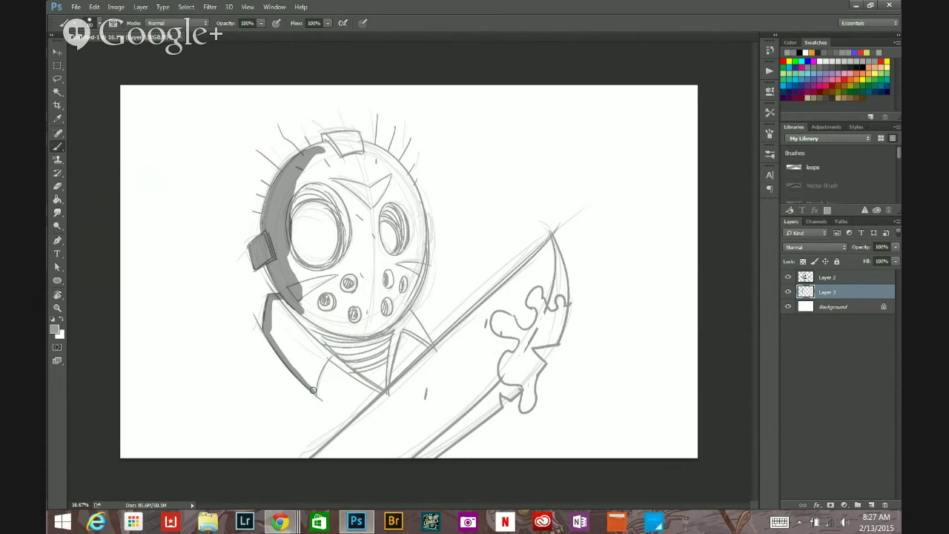
pyautogui.moveTo(312, 390)
pyautogui.mouseDown()
pyautogui.moveTo(337, 347)
pyautogui.moveTo(373, 385)
pyautogui.mouseUp()
pyautogui.moveTo(326, 354); pyautogui.dragTo(319, 387)
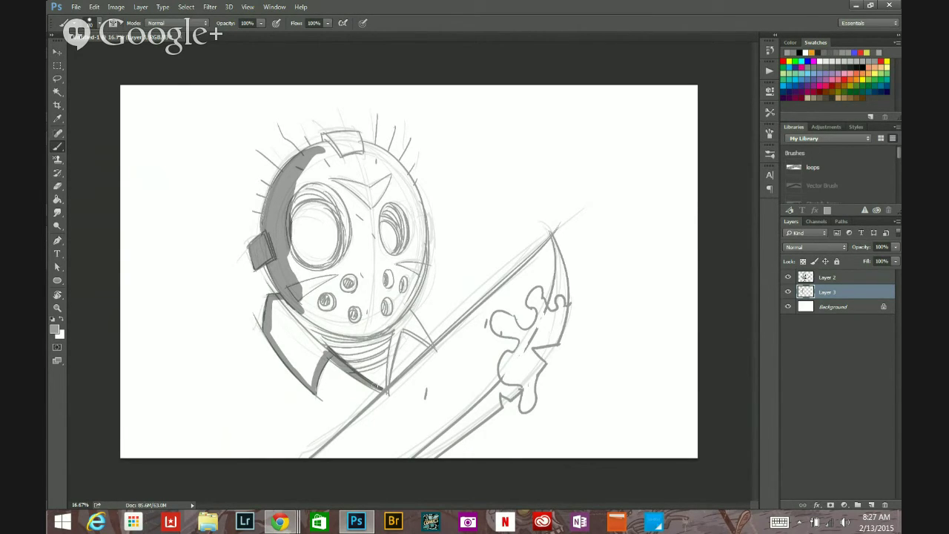
pyautogui.moveTo(387, 386)
pyautogui.mouseDown()
pyautogui.moveTo(400, 329)
pyautogui.moveTo(432, 347)
pyautogui.mouseUp()
pyautogui.moveTo(404, 310); pyautogui.dragTo(428, 342)
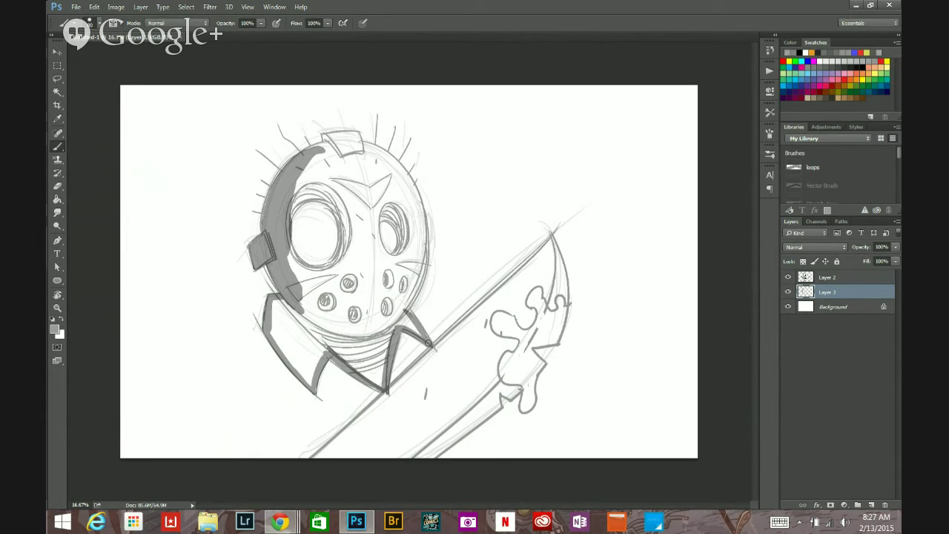
# Shade a thin grey shadow along the mask's right edge, from beside the eye down to the collar.
pyautogui.moveTo(421, 211); pyautogui.dragTo(404, 297)
pyautogui.moveTo(421, 222); pyautogui.dragTo(405, 306)
pyautogui.moveTo(418, 244); pyautogui.dragTo(426, 295)
# Select the line-art layer, Layer 2, and set a slightly smaller brush with black (#000000) as the foreground colour.
pyautogui.click(827, 277)
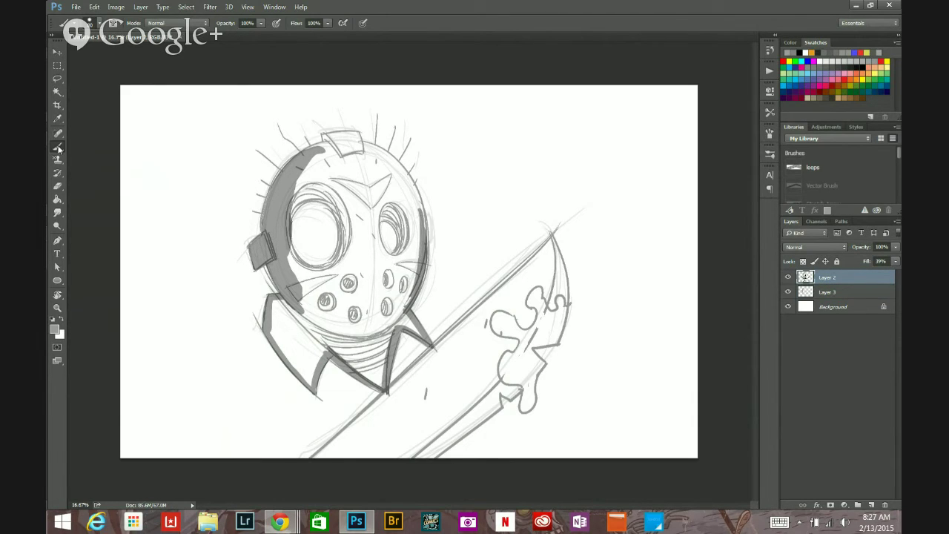
pyautogui.click(55, 328)
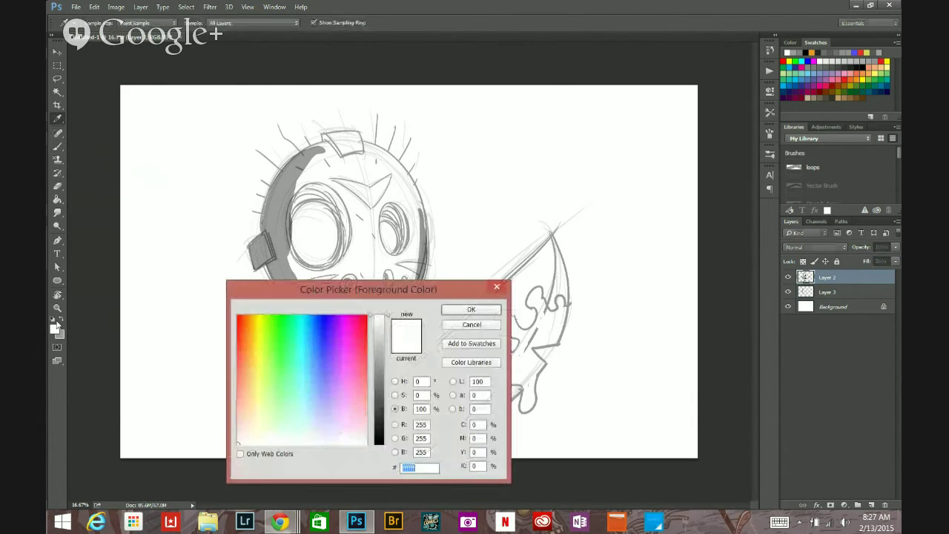
pyautogui.moveTo(377, 423); pyautogui.dragTo(385, 465)
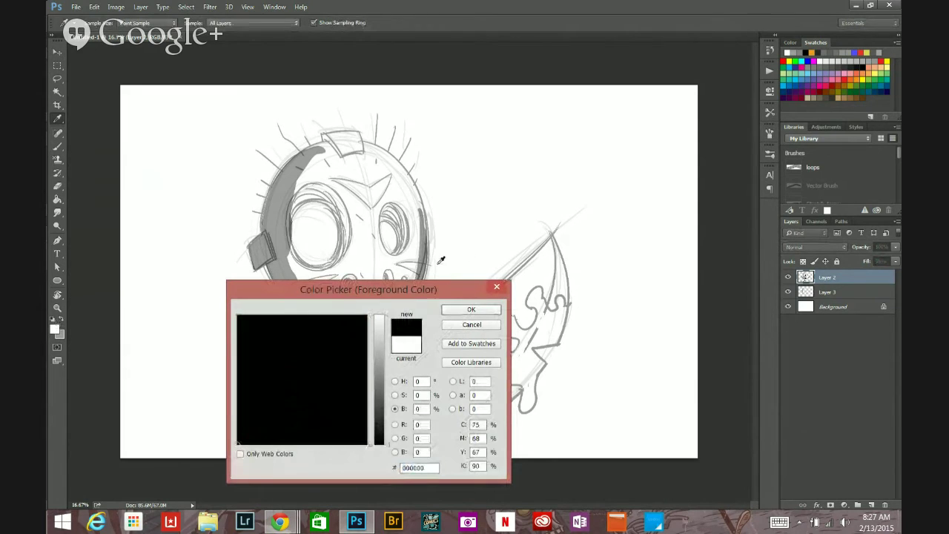
pyautogui.click(472, 309)
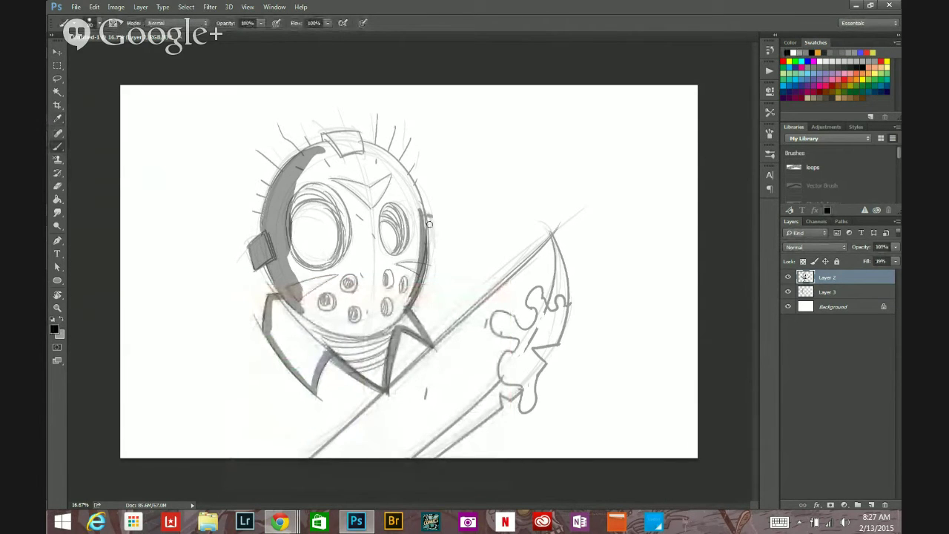
pyautogui.press('[')
pyautogui.moveTo(423, 214); pyautogui.dragTo(429, 242)
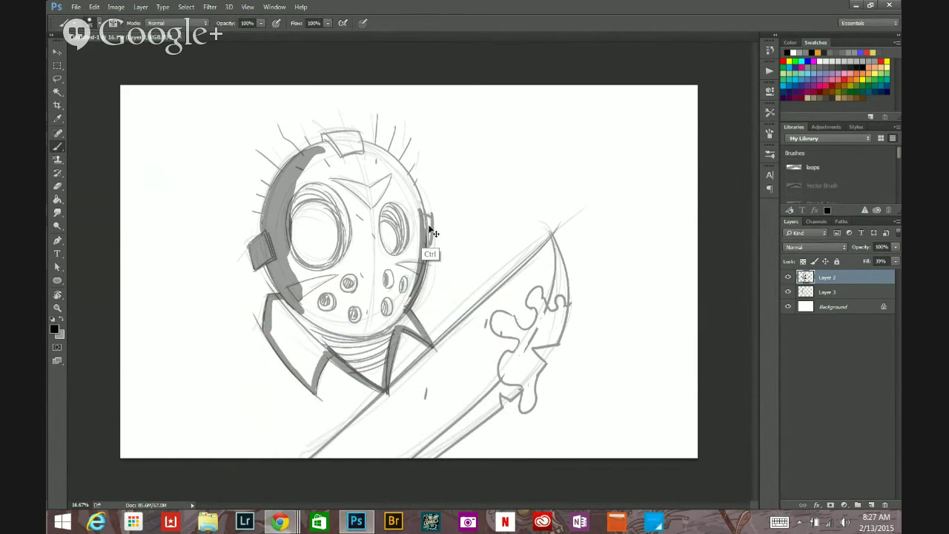
pyautogui.hotkey('ctrl', 'z')
pyautogui.hotkey('alt', '[')
pyautogui.moveTo(432, 212); pyautogui.dragTo(434, 242)
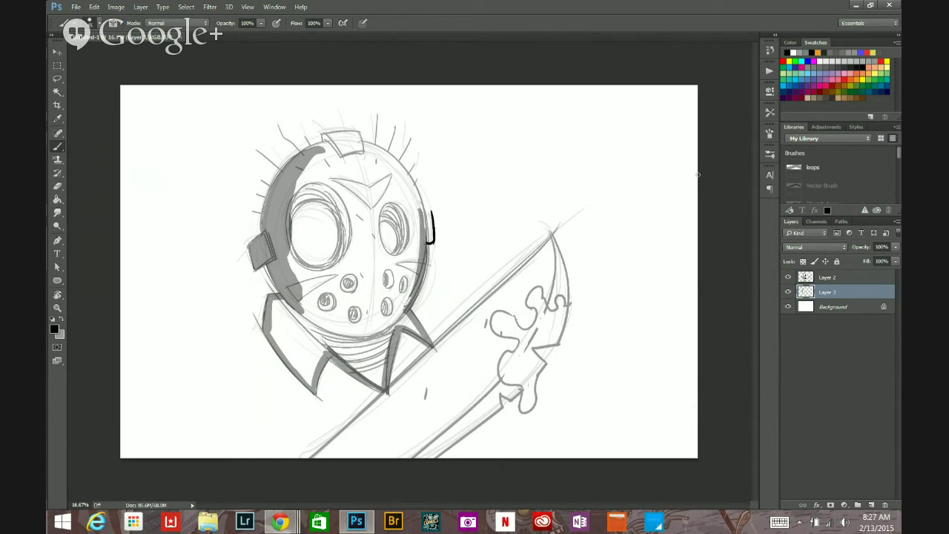
pyautogui.click(788, 291)
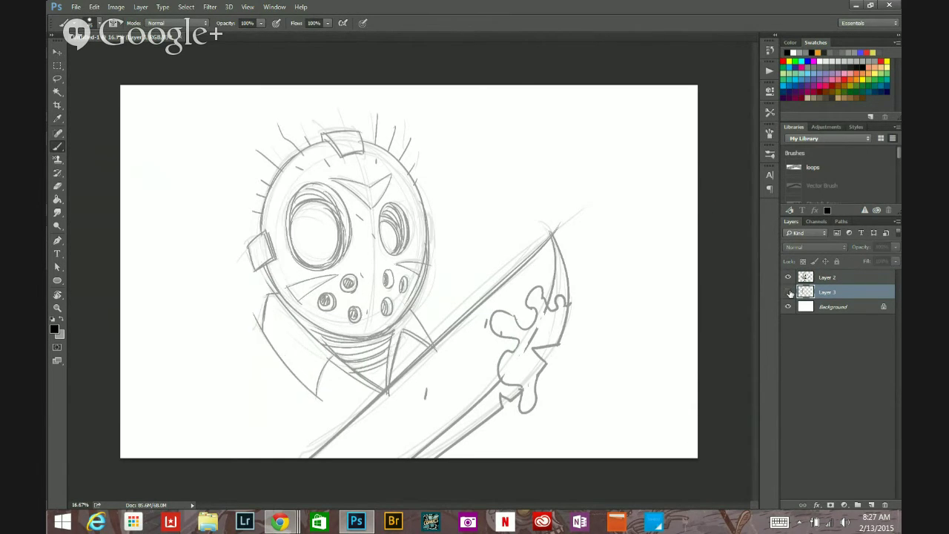
pyautogui.click(788, 291)
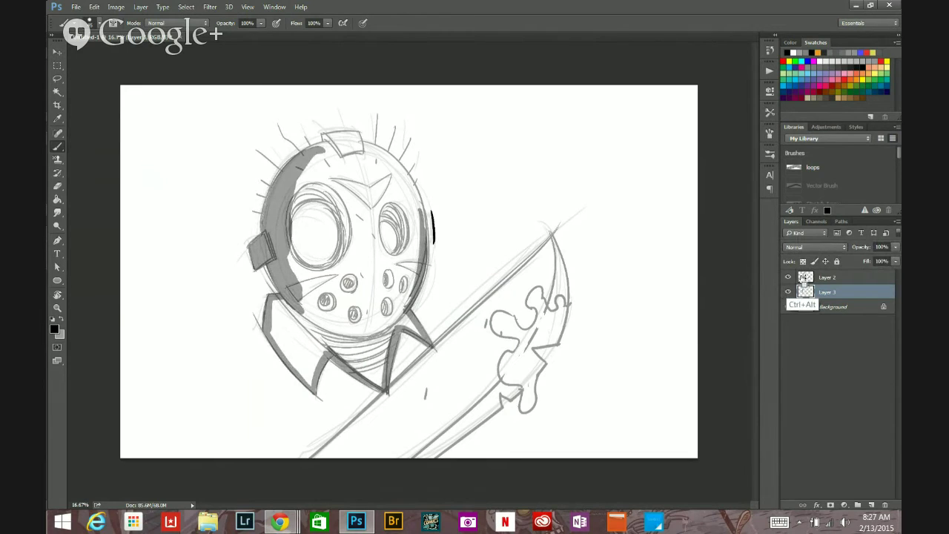
pyautogui.hotkey('ctrl', 'z')
# On Layer 2, outline a small strap on the mask's right edge and redraw the left strap's outline.
pyautogui.click(830, 279)
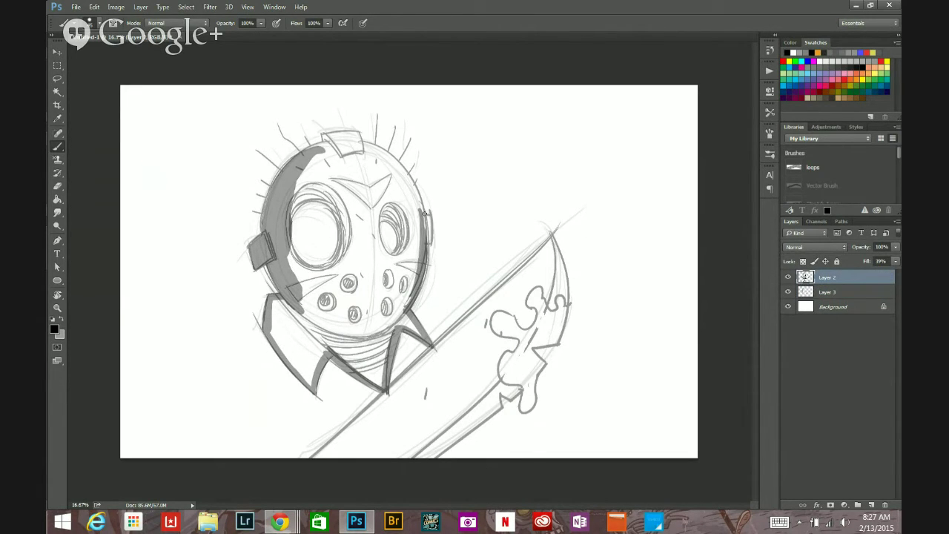
pyautogui.click(57, 186)
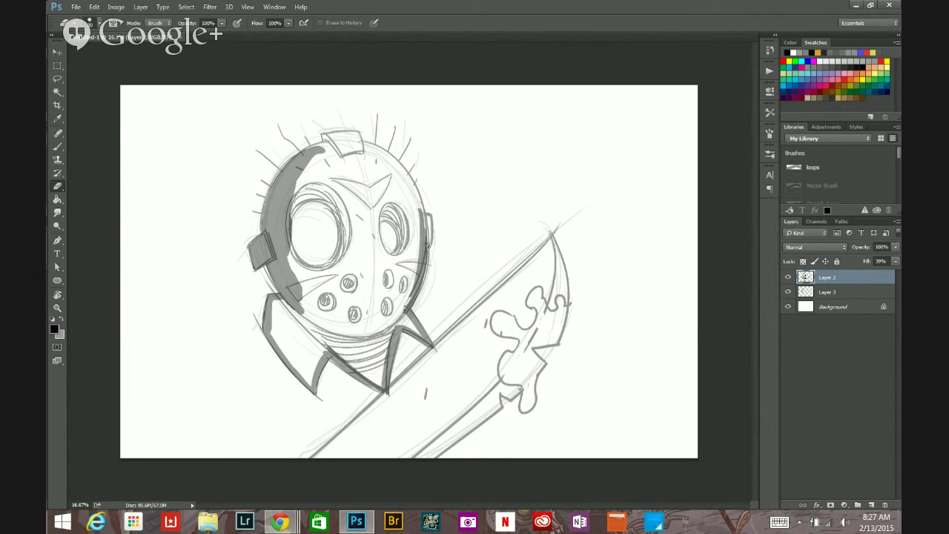
pyautogui.press('b')
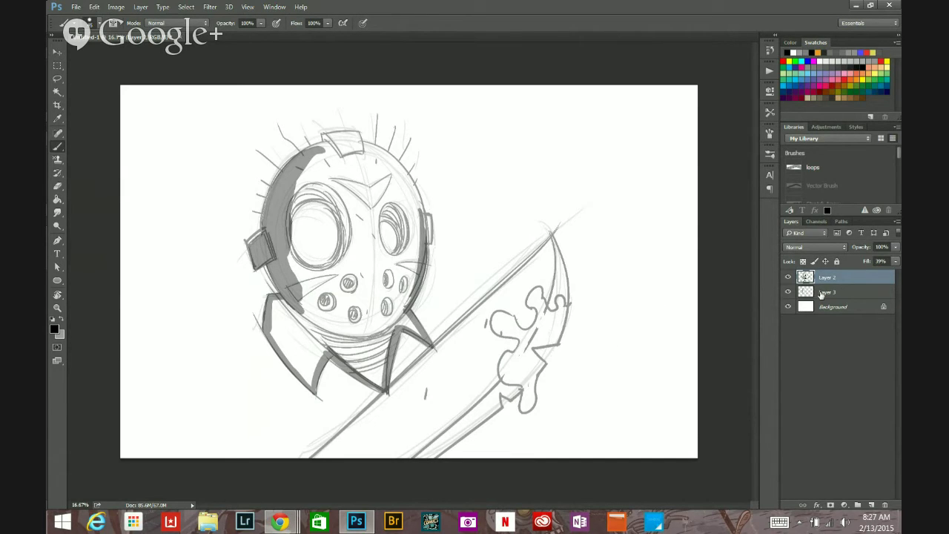
# On Layer 3, shade the top and right straps and the mask's upper-right rim in grey, and thicken the left collar shadow.
pyautogui.click(835, 293)
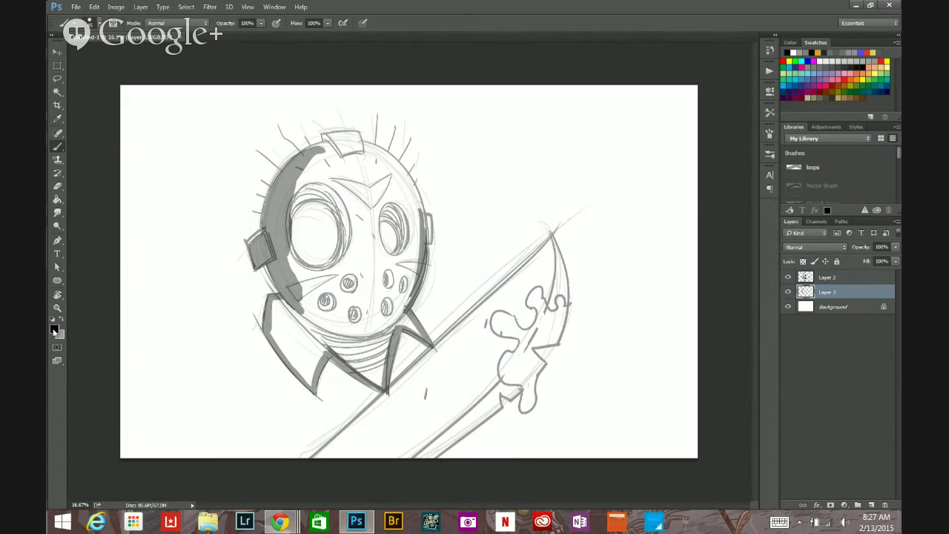
pyautogui.click(54, 330)
pyautogui.click(478, 325)
pyautogui.moveTo(308, 151)
pyautogui.mouseDown()
pyautogui.moveTo(336, 141)
pyautogui.moveTo(318, 148)
pyautogui.moveTo(340, 147)
pyautogui.moveTo(307, 153)
pyautogui.moveTo(342, 149)
pyautogui.moveTo(310, 149)
pyautogui.moveTo(331, 130)
pyautogui.moveTo(331, 142)
pyautogui.moveTo(356, 131)
pyautogui.moveTo(381, 174)
pyautogui.moveTo(391, 162)
pyautogui.moveTo(383, 174)
pyautogui.moveTo(360, 149)
pyautogui.moveTo(397, 168)
pyautogui.moveTo(402, 183)
pyautogui.moveTo(366, 148)
pyautogui.moveTo(391, 172)
pyautogui.moveTo(393, 160)
pyautogui.moveTo(412, 233)
pyautogui.mouseUp()
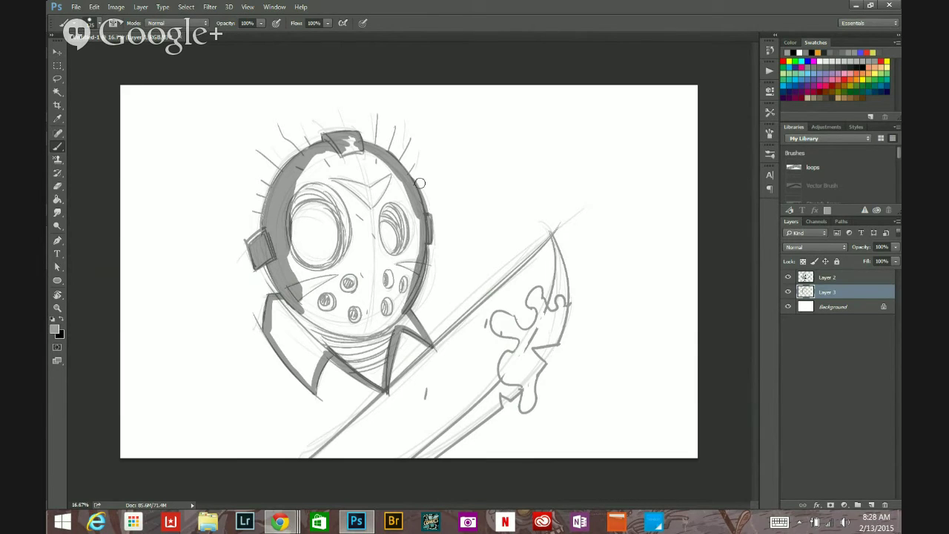
pyautogui.moveTo(303, 378); pyautogui.dragTo(269, 324)
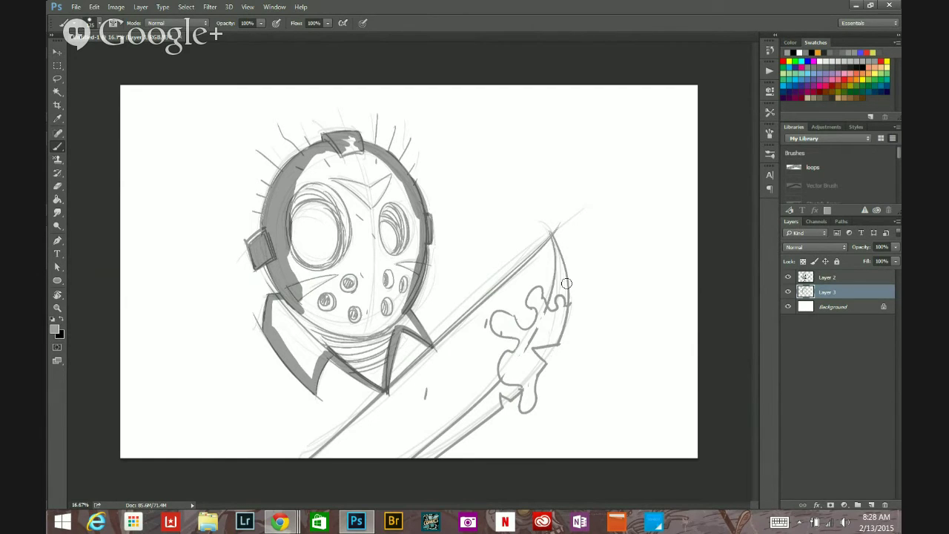
# Shade a grey band along the machete's straight back edge and along its curved cutting edge from the tip to the upper nick.
pyautogui.moveTo(549, 237); pyautogui.dragTo(458, 325)
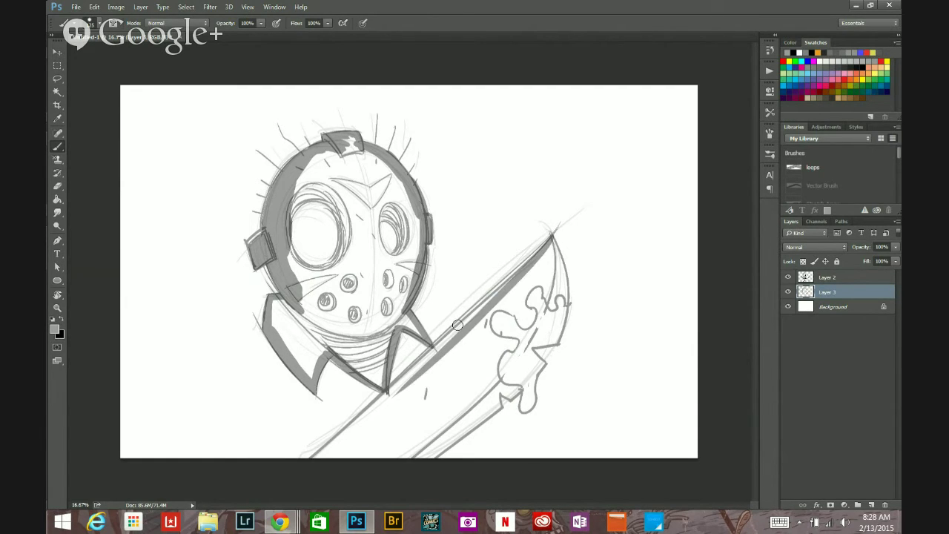
pyautogui.moveTo(509, 284)
pyautogui.mouseDown()
pyautogui.moveTo(320, 452)
pyautogui.moveTo(480, 319)
pyautogui.mouseUp()
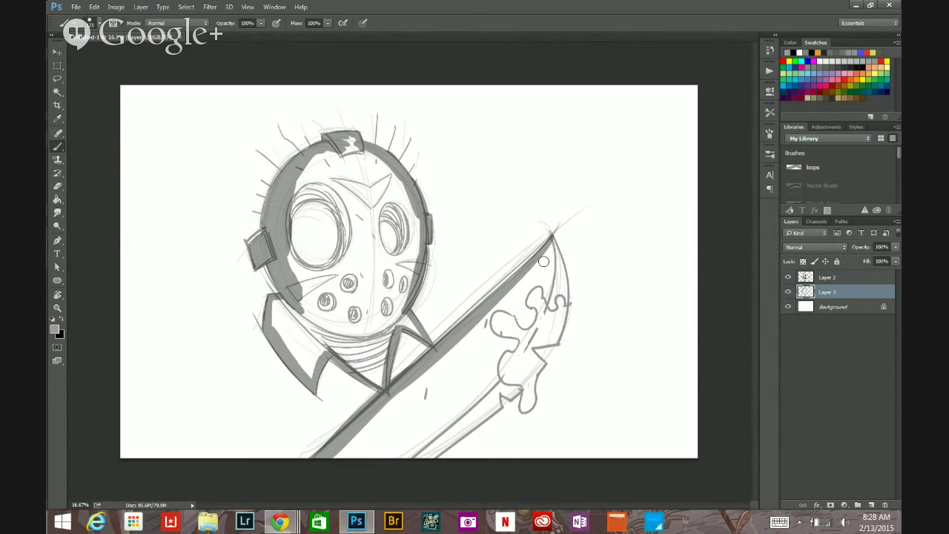
pyautogui.moveTo(550, 240); pyautogui.dragTo(562, 315)
pyautogui.moveTo(553, 273); pyautogui.dragTo(551, 318)
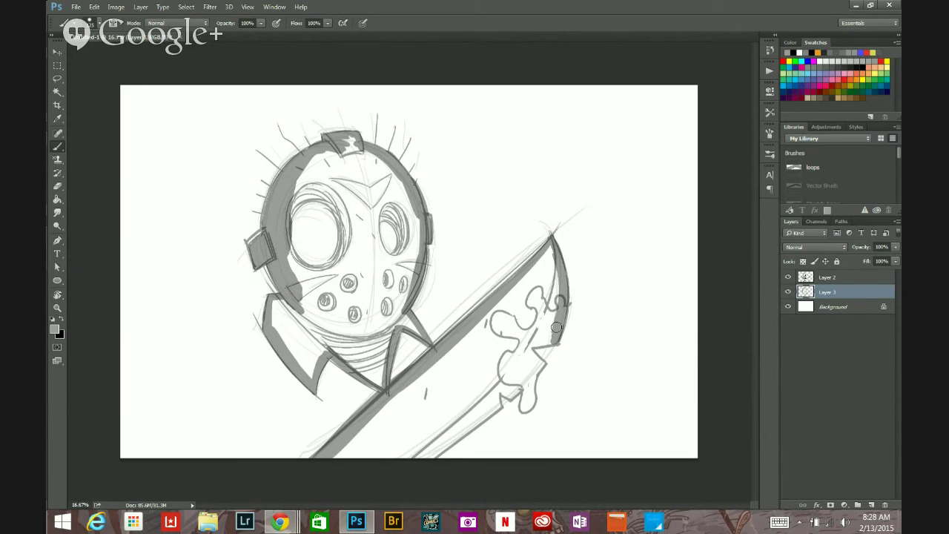
# Paint a gray outline along the machete's lower edge, notches, drip, cut-off base and curved tip on Layer 3.
pyautogui.moveTo(555, 340)
pyautogui.mouseDown()
pyautogui.moveTo(541, 340)
pyautogui.moveTo(526, 399)
pyautogui.moveTo(525, 381)
pyautogui.moveTo(432, 454)
pyautogui.mouseUp()
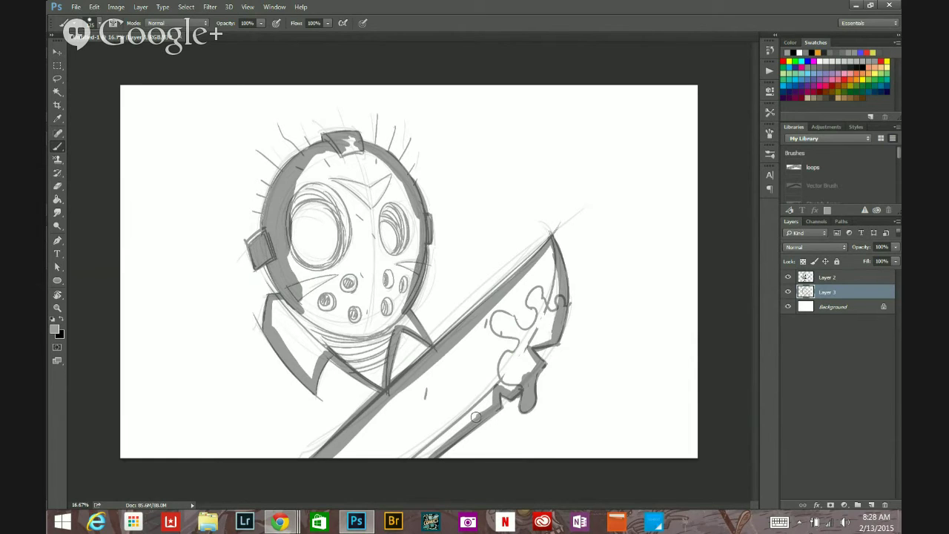
pyautogui.moveTo(345, 454)
pyautogui.mouseDown()
pyautogui.moveTo(411, 456)
pyautogui.moveTo(370, 450)
pyautogui.moveTo(427, 440)
pyautogui.moveTo(357, 455)
pyautogui.mouseUp()
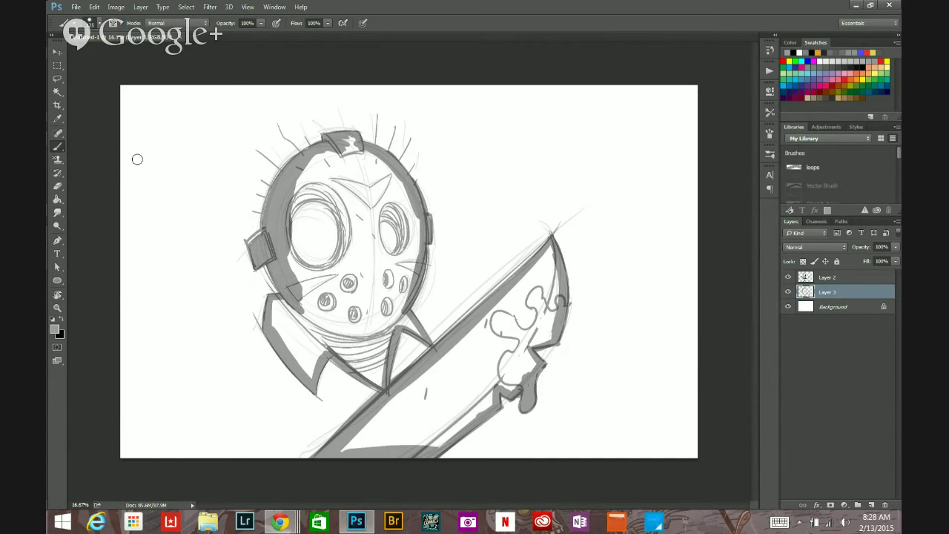
pyautogui.moveTo(549, 245); pyautogui.dragTo(552, 352)
pyautogui.moveTo(547, 246); pyautogui.dragTo(553, 305)
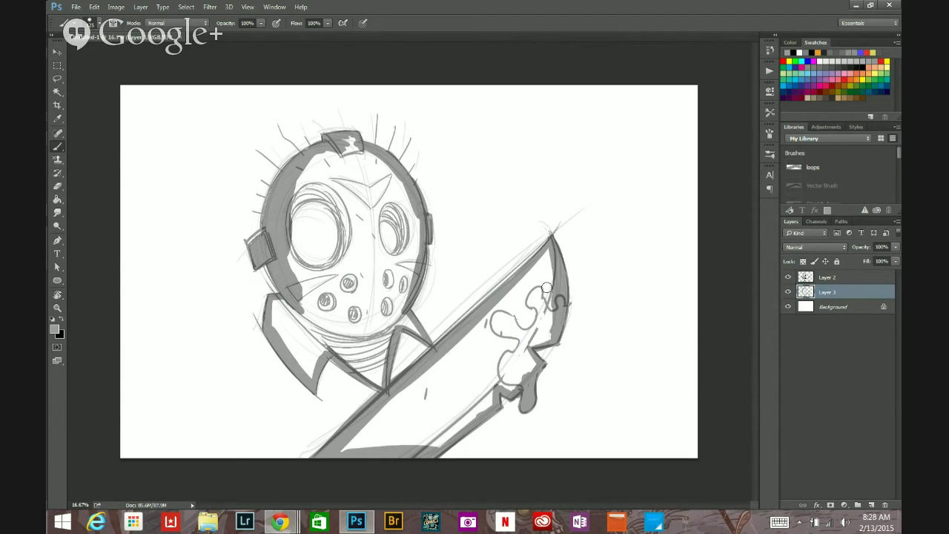
# Fill the outlined head with its collar and the machete blade with the same gray using the Paint Bucket.
pyautogui.click(57, 199)
pyautogui.click(351, 168)
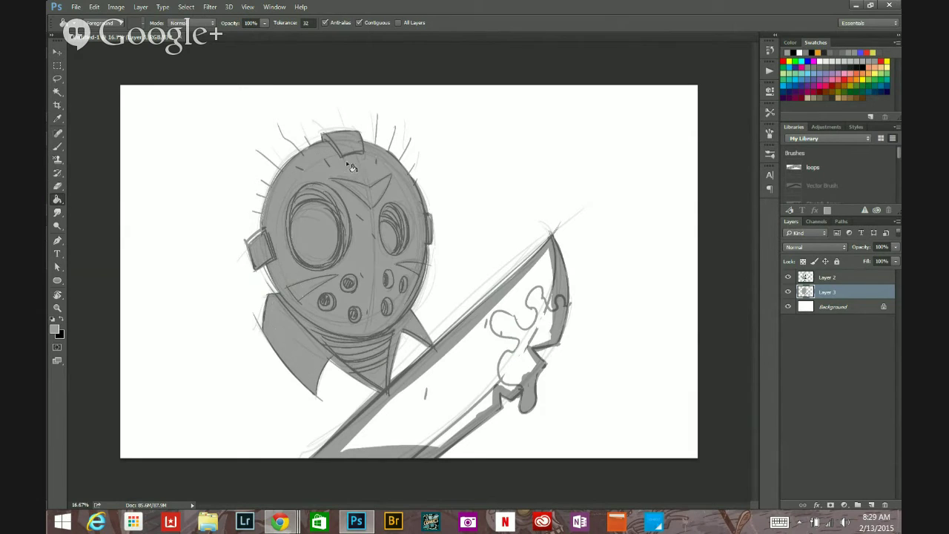
pyautogui.click(458, 315)
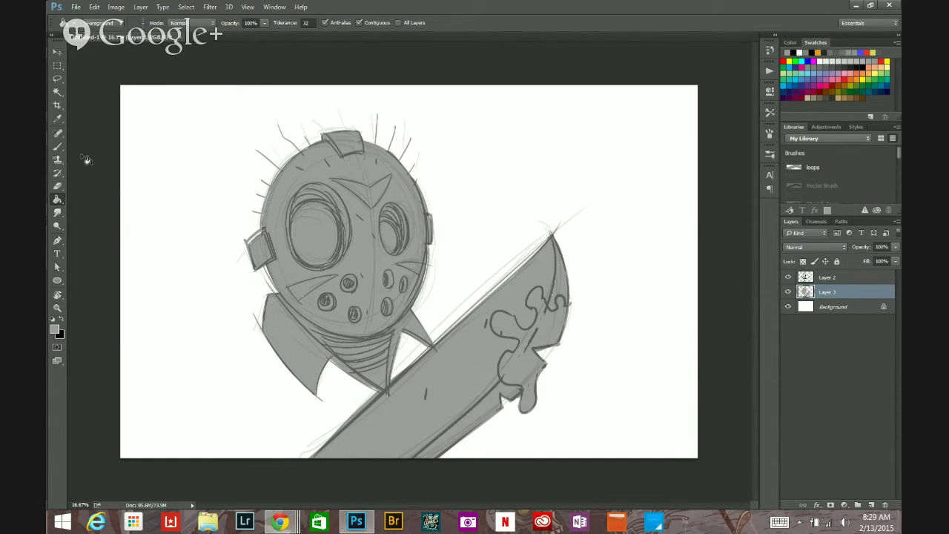
# Touch up the gray fill with the Brush along the head's outline and the machete's upper edge.
pyautogui.click(57, 146)
pyautogui.scroll(1, 290, 313)
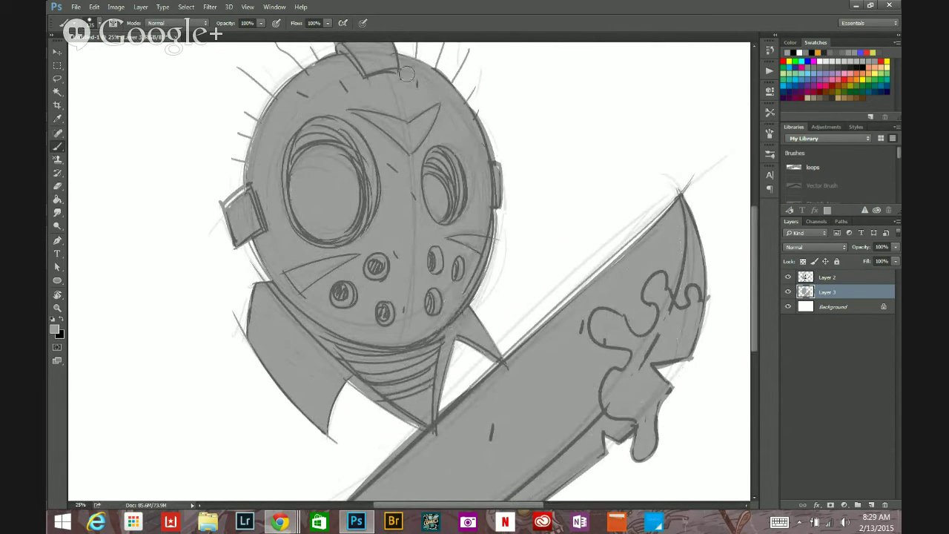
pyautogui.scroll(1, 378, 80)
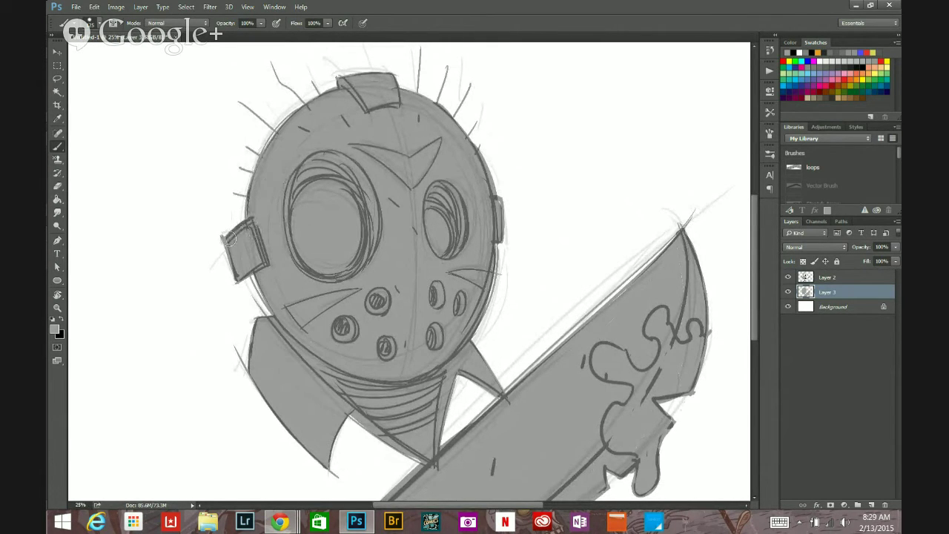
pyautogui.moveTo(516, 321); pyautogui.dragTo(340, 161)
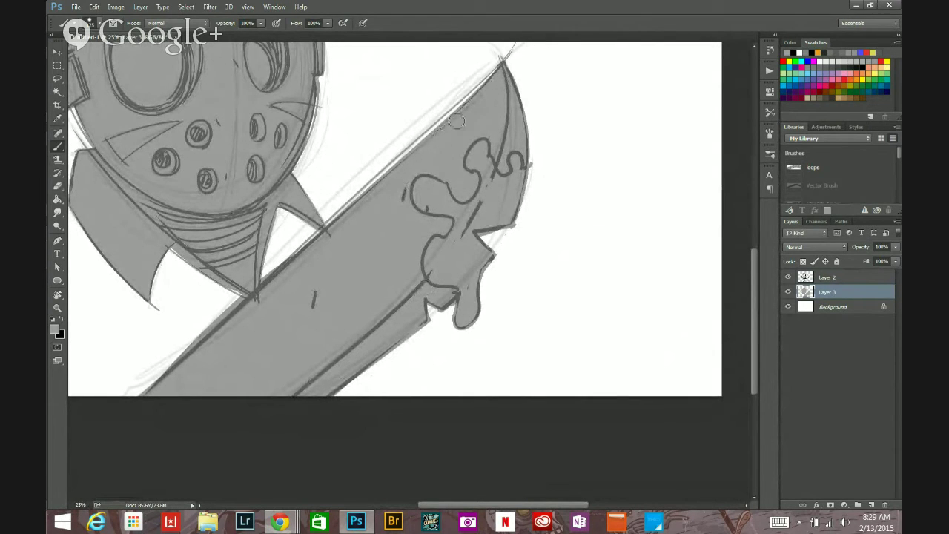
pyautogui.moveTo(445, 127); pyautogui.dragTo(280, 259)
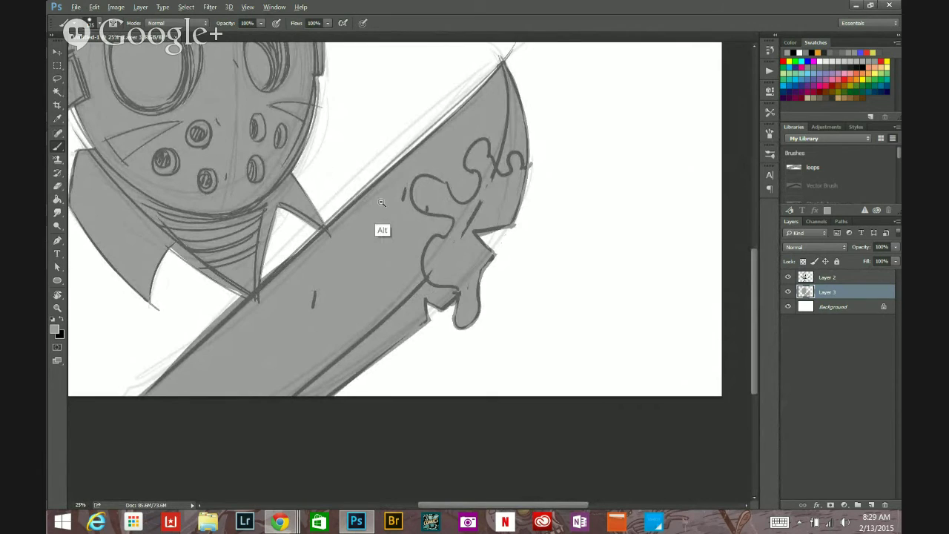
pyautogui.hotkey('ctrl', '-')
pyautogui.hotkey('ctrl', '-')
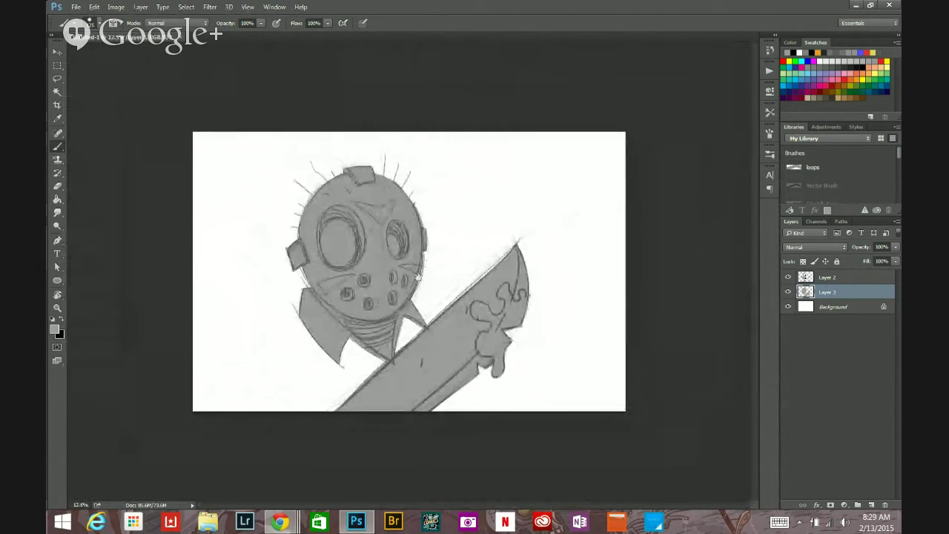
pyautogui.hotkey('ctrl', '+')
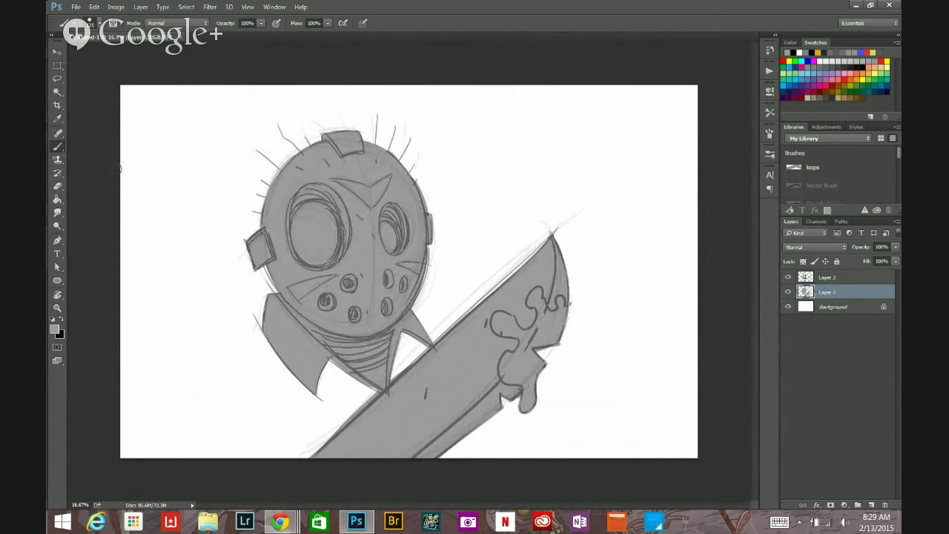
# Set the foreground color to white, enlarge the brush and paint the eyeballs inside both eye holes.
pyautogui.click(54, 329)
pyautogui.click(461, 251)
pyautogui.click(485, 310)
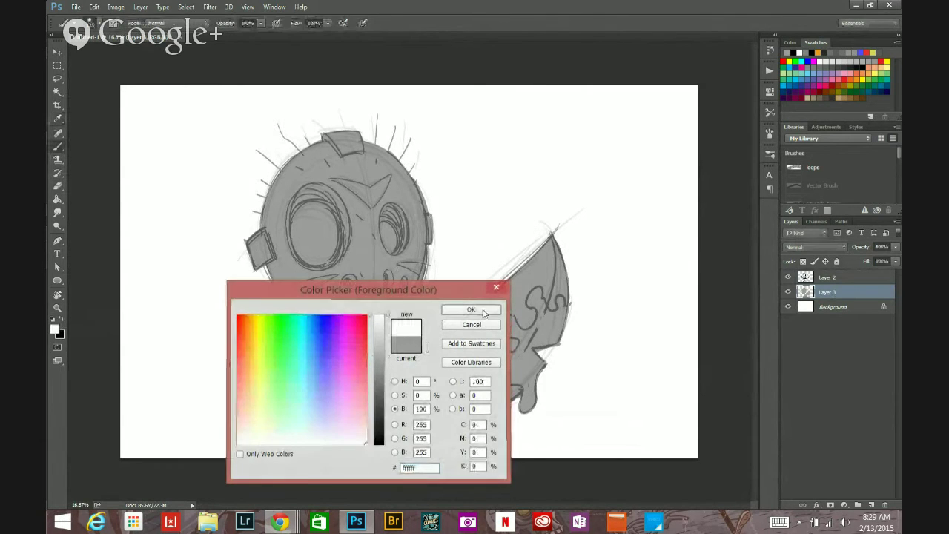
pyautogui.moveTo(306, 224)
pyautogui.mouseDown()
pyautogui.moveTo(313, 258)
pyautogui.moveTo(322, 234)
pyautogui.moveTo(313, 193)
pyautogui.moveTo(307, 224)
pyautogui.moveTo(316, 219)
pyautogui.moveTo(301, 227)
pyautogui.moveTo(311, 252)
pyautogui.moveTo(324, 237)
pyautogui.moveTo(314, 212)
pyautogui.mouseUp()
pyautogui.press(']')
pyautogui.press(']')
pyautogui.press(']')
pyautogui.press(']')
pyautogui.press(']')
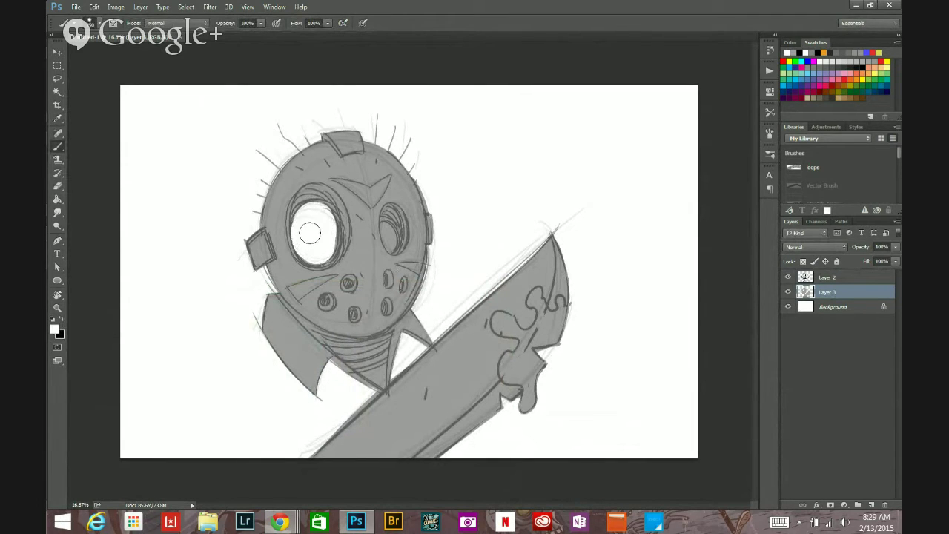
pyautogui.moveTo(387, 224)
pyautogui.mouseDown()
pyautogui.moveTo(380, 241)
pyautogui.moveTo(388, 241)
pyautogui.mouseUp()
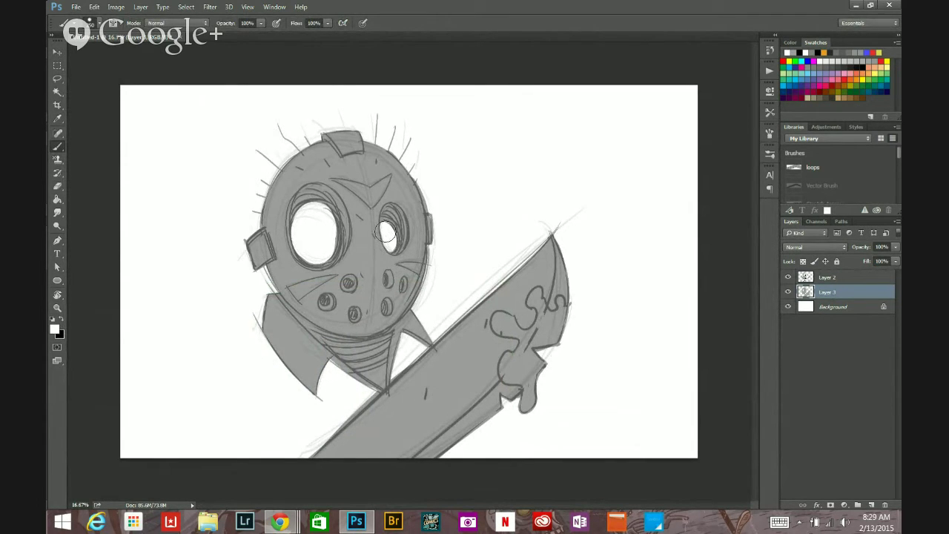
# Try light gray #c6c6c6 on the mask between the eyes.
pyautogui.click(59, 331)
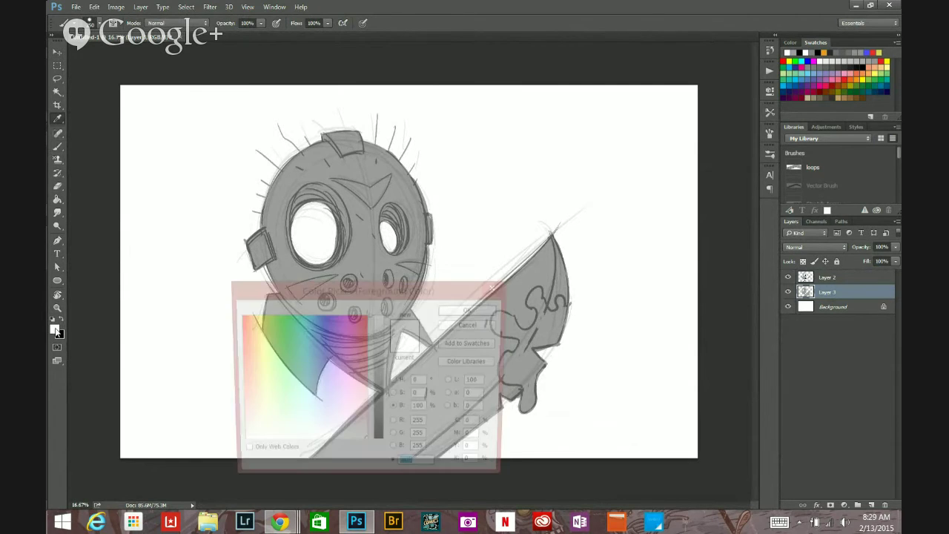
pyautogui.click(387, 364)
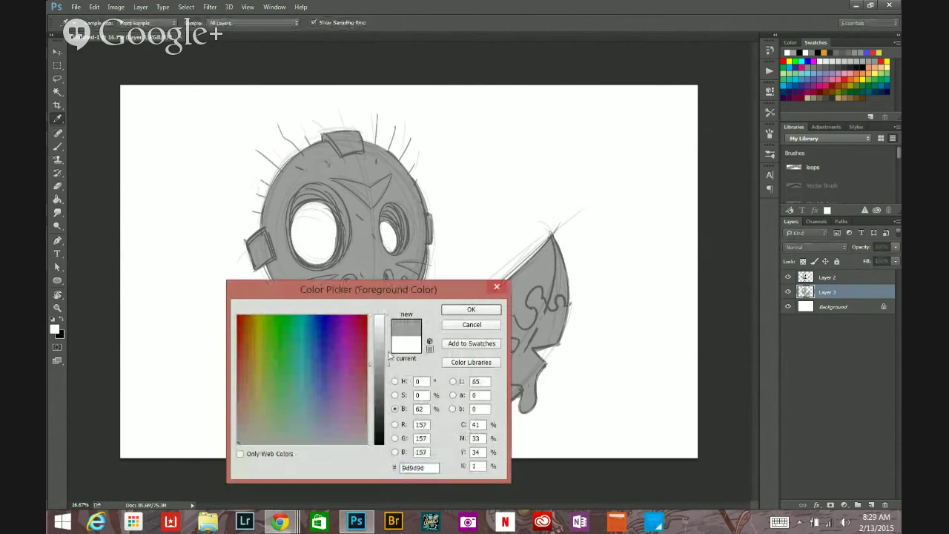
pyautogui.moveTo(387, 364); pyautogui.dragTo(385, 349)
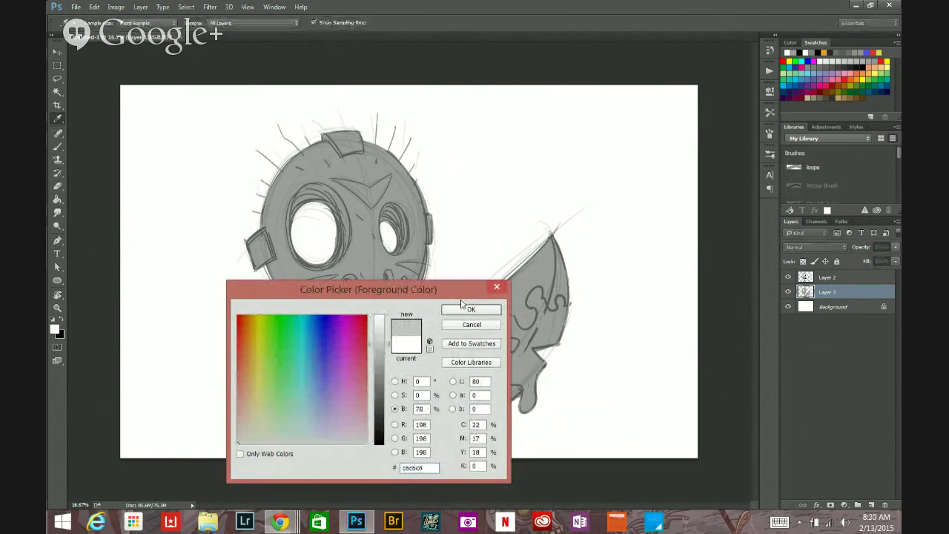
pyautogui.click(471, 309)
pyautogui.moveTo(350, 209)
pyautogui.mouseDown()
pyautogui.moveTo(355, 239)
pyautogui.moveTo(345, 200)
pyautogui.moveTo(329, 192)
pyautogui.moveTo(356, 243)
pyautogui.moveTo(365, 242)
pyautogui.moveTo(359, 215)
pyautogui.moveTo(368, 268)
pyautogui.moveTo(362, 231)
pyautogui.moveTo(351, 270)
pyautogui.mouseUp()
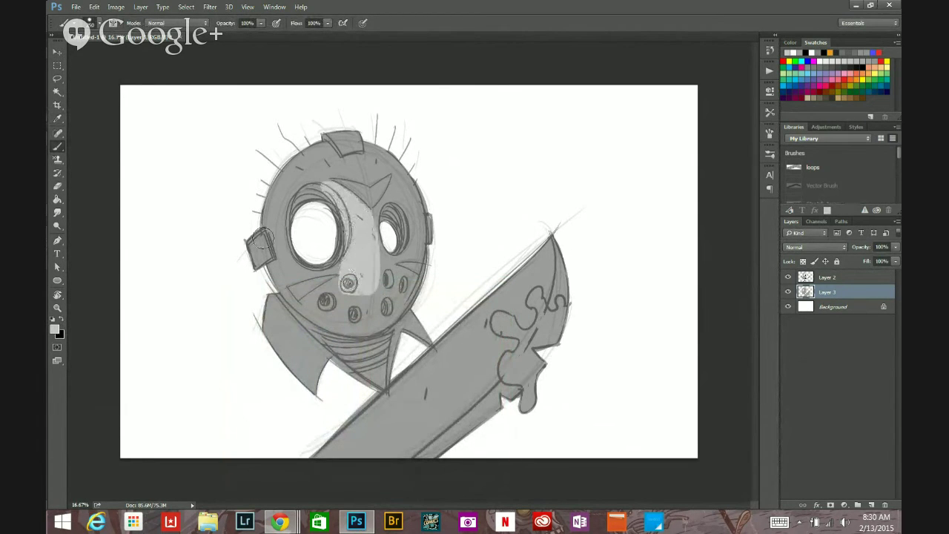
# Set the foreground color to #e5e5e5 and paint the whole mask face around the eye holes and straps.
pyautogui.click(54, 328)
pyautogui.moveTo(381, 341); pyautogui.dragTo(381, 332)
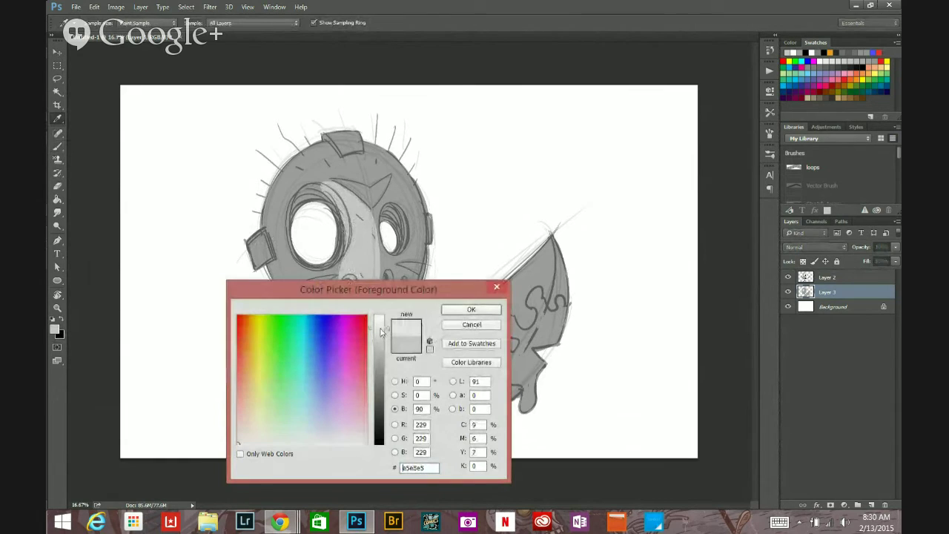
pyautogui.click(470, 310)
pyautogui.moveTo(353, 223)
pyautogui.mouseDown()
pyautogui.moveTo(353, 252)
pyautogui.moveTo(341, 282)
pyautogui.moveTo(300, 295)
pyautogui.moveTo(282, 269)
pyautogui.moveTo(324, 321)
pyautogui.moveTo(306, 303)
pyautogui.moveTo(351, 326)
pyautogui.moveTo(309, 300)
pyautogui.moveTo(353, 278)
pyautogui.moveTo(356, 304)
pyautogui.moveTo(378, 273)
pyautogui.moveTo(365, 324)
pyautogui.moveTo(347, 323)
pyautogui.moveTo(375, 318)
pyautogui.moveTo(392, 253)
pyautogui.moveTo(405, 250)
pyautogui.moveTo(381, 315)
pyautogui.moveTo(371, 319)
pyautogui.moveTo(401, 292)
pyautogui.moveTo(372, 323)
pyautogui.moveTo(407, 269)
pyautogui.moveTo(415, 211)
pyautogui.moveTo(413, 242)
pyautogui.moveTo(390, 266)
pyautogui.moveTo(393, 249)
pyautogui.moveTo(366, 222)
pyautogui.moveTo(390, 266)
pyautogui.moveTo(363, 231)
pyautogui.moveTo(390, 261)
pyautogui.moveTo(379, 254)
pyautogui.moveTo(373, 190)
pyautogui.moveTo(368, 211)
pyautogui.moveTo(389, 176)
pyautogui.moveTo(382, 199)
pyautogui.moveTo(404, 209)
pyautogui.moveTo(388, 188)
pyautogui.moveTo(397, 199)
pyautogui.moveTo(399, 191)
pyautogui.moveTo(413, 236)
pyautogui.moveTo(402, 182)
pyautogui.moveTo(369, 146)
pyautogui.moveTo(384, 172)
pyautogui.moveTo(364, 193)
pyautogui.moveTo(359, 165)
pyautogui.moveTo(351, 194)
pyautogui.moveTo(323, 183)
pyautogui.mouseUp()
pyautogui.moveTo(286, 269)
pyautogui.mouseDown()
pyautogui.moveTo(275, 206)
pyautogui.moveTo(308, 284)
pyautogui.moveTo(283, 247)
pyautogui.moveTo(333, 271)
pyautogui.moveTo(330, 211)
pyautogui.mouseUp()
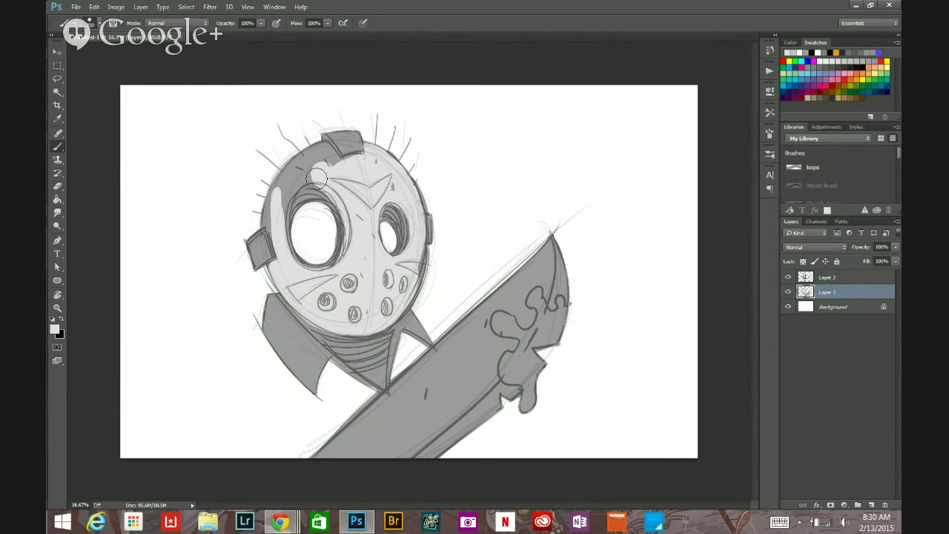
pyautogui.moveTo(317, 179)
pyautogui.mouseDown()
pyautogui.moveTo(289, 190)
pyautogui.moveTo(314, 181)
pyautogui.moveTo(329, 187)
pyautogui.moveTo(343, 144)
pyautogui.moveTo(325, 163)
pyautogui.moveTo(376, 164)
pyautogui.moveTo(323, 151)
pyautogui.moveTo(284, 194)
pyautogui.mouseUp()
pyautogui.moveTo(322, 148)
pyautogui.mouseDown()
pyautogui.moveTo(279, 194)
pyautogui.moveTo(323, 156)
pyautogui.moveTo(280, 195)
pyautogui.moveTo(312, 157)
pyautogui.moveTo(278, 202)
pyautogui.moveTo(280, 221)
pyautogui.moveTo(269, 215)
pyautogui.moveTo(283, 255)
pyautogui.moveTo(268, 221)
pyautogui.moveTo(282, 183)
pyautogui.moveTo(302, 178)
pyautogui.moveTo(273, 210)
pyautogui.moveTo(293, 178)
pyautogui.moveTo(277, 199)
pyautogui.moveTo(324, 181)
pyautogui.mouseUp()
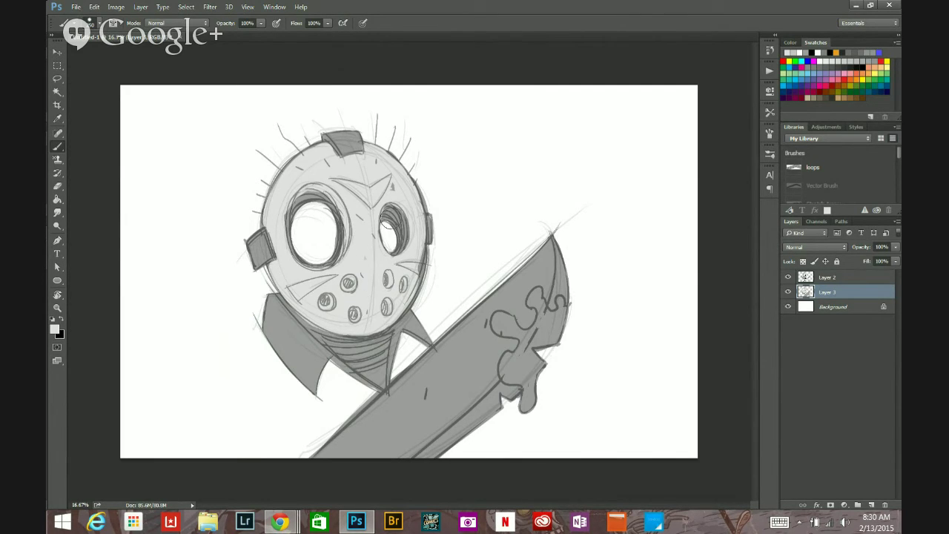
pyautogui.moveTo(402, 236)
pyautogui.mouseDown()
pyautogui.moveTo(414, 260)
pyautogui.moveTo(419, 249)
pyautogui.moveTo(403, 294)
pyautogui.moveTo(410, 239)
pyautogui.moveTo(418, 263)
pyautogui.moveTo(386, 273)
pyautogui.mouseUp()
# Sample the strap's gray and paint the round breathing holes in the lower part of the mask.
pyautogui.press('alt')
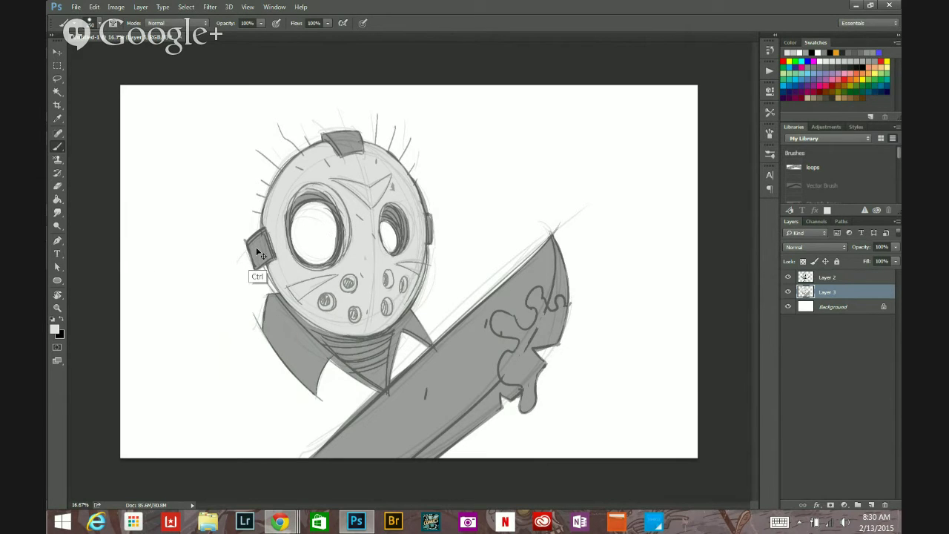
pyautogui.keyDown('alt'); pyautogui.click(257, 245); pyautogui.keyUp('alt')
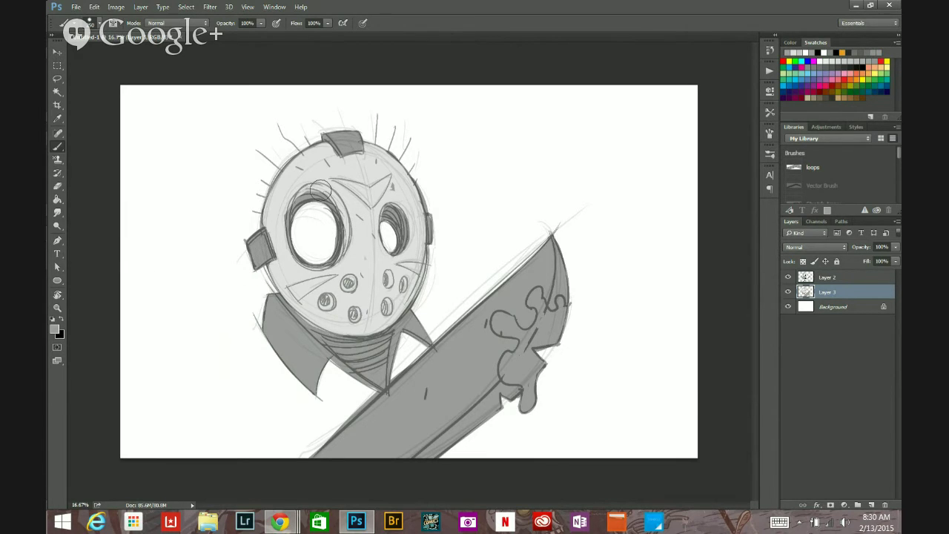
pyautogui.keyDown('ctrl'); pyautogui.click(355, 204); pyautogui.keyUp('ctrl')
pyautogui.click(355, 203)
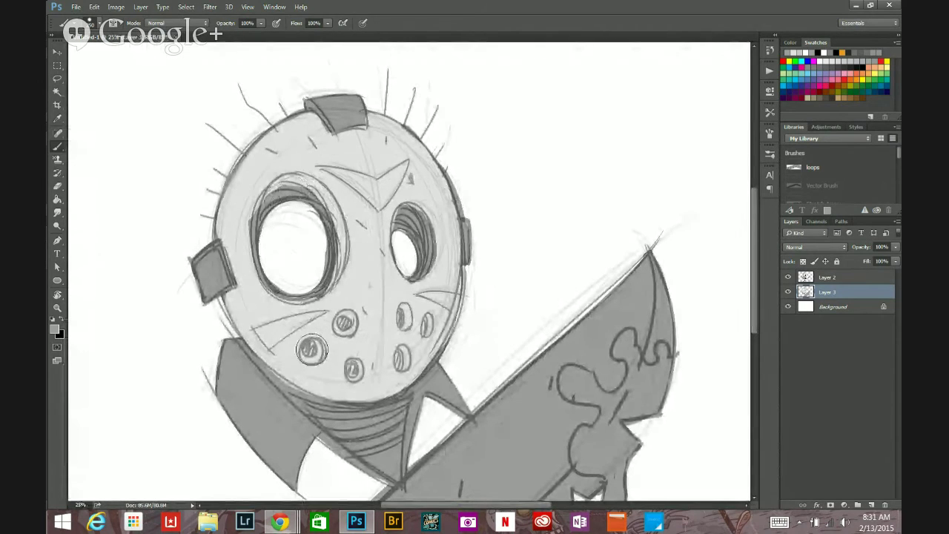
pyautogui.moveTo(314, 348); pyautogui.dragTo(307, 350)
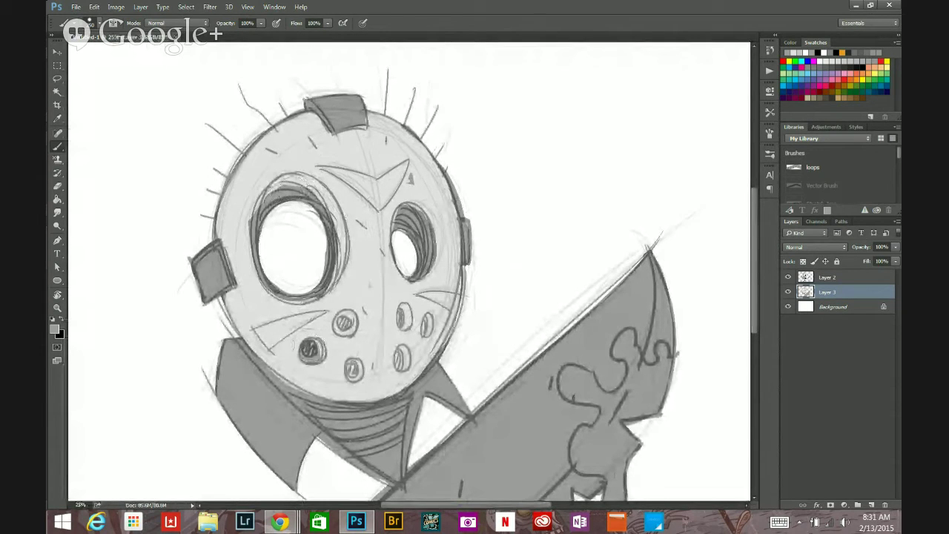
pyautogui.click(345, 324)
pyautogui.moveTo(353, 368); pyautogui.dragTo(354, 367)
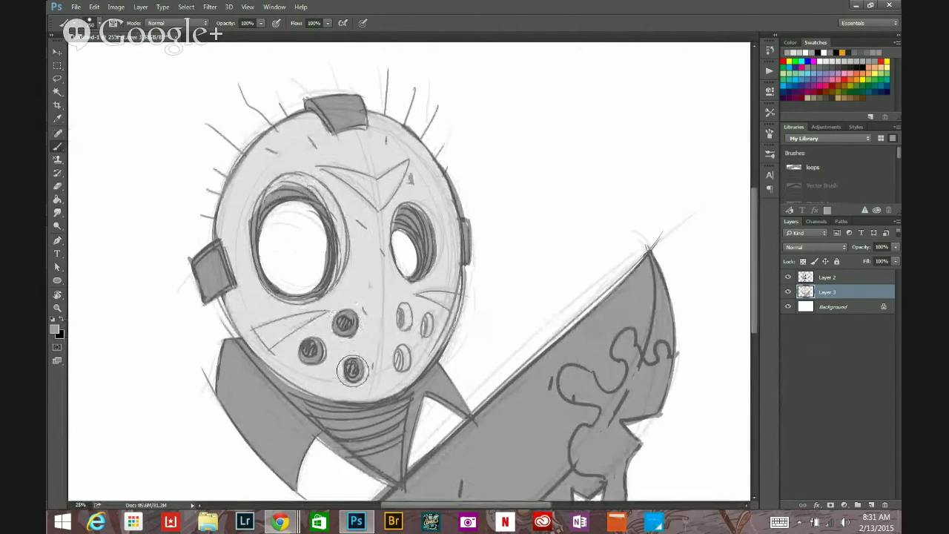
pyautogui.moveTo(404, 330)
pyautogui.mouseDown()
pyautogui.moveTo(403, 310)
pyautogui.moveTo(426, 324)
pyautogui.moveTo(402, 362)
pyautogui.moveTo(402, 350)
pyautogui.mouseUp()
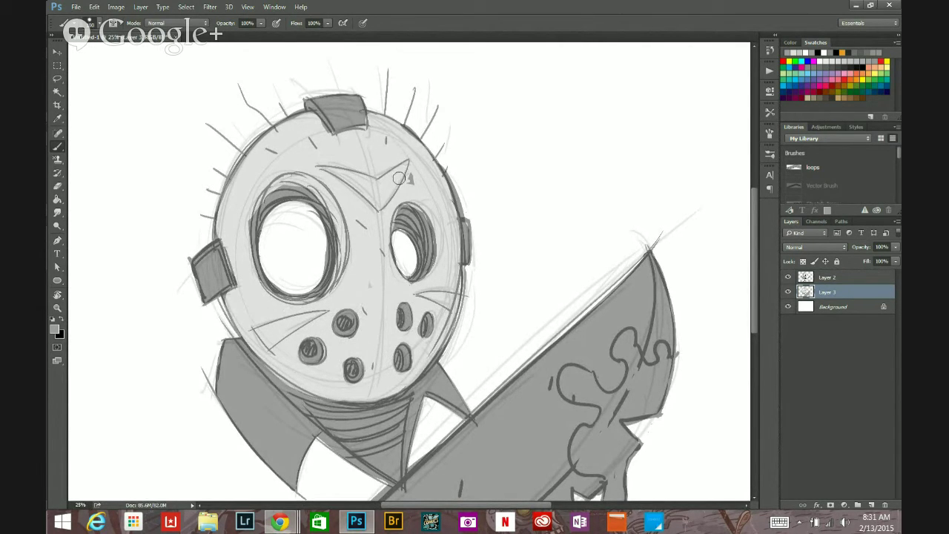
# Paint the V-shaped marking on the mask's forehead in the same gray, using a smaller brush.
pyautogui.moveTo(408, 159)
pyautogui.mouseDown()
pyautogui.moveTo(378, 207)
pyautogui.moveTo(403, 164)
pyautogui.moveTo(381, 189)
pyautogui.mouseUp()
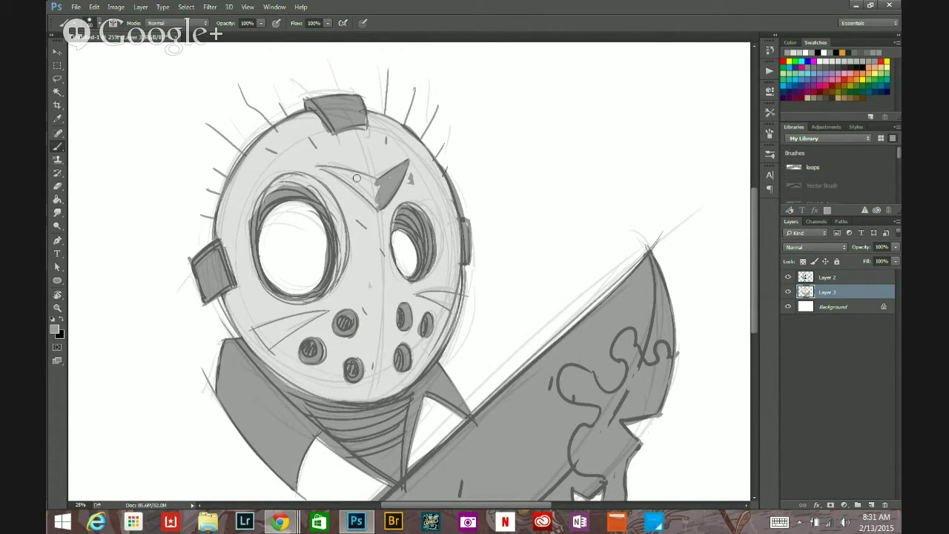
pyautogui.moveTo(317, 165); pyautogui.dragTo(376, 207)
pyautogui.moveTo(377, 207)
pyautogui.mouseDown()
pyautogui.moveTo(342, 176)
pyautogui.moveTo(376, 196)
pyautogui.moveTo(338, 172)
pyautogui.mouseUp()
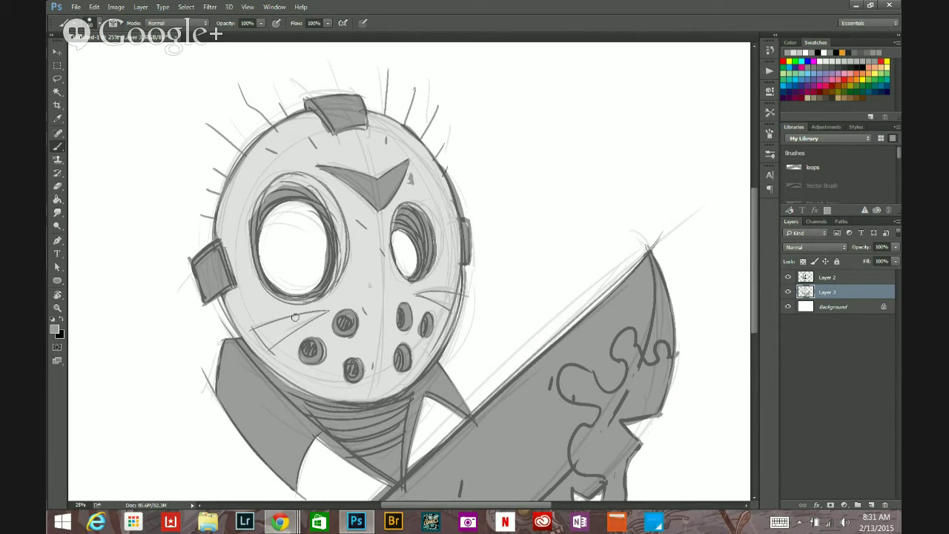
# Fill the pointed markings on both cheeks of the mask with gray, redoing the first stroke.
pyautogui.moveTo(268, 344); pyautogui.dragTo(324, 314)
pyautogui.hotkey('ctrl', 'z')
pyautogui.moveTo(269, 346)
pyautogui.mouseDown()
pyautogui.moveTo(328, 310)
pyautogui.moveTo(268, 343)
pyautogui.moveTo(282, 329)
pyautogui.moveTo(256, 330)
pyautogui.moveTo(325, 312)
pyautogui.moveTo(268, 333)
pyautogui.mouseUp()
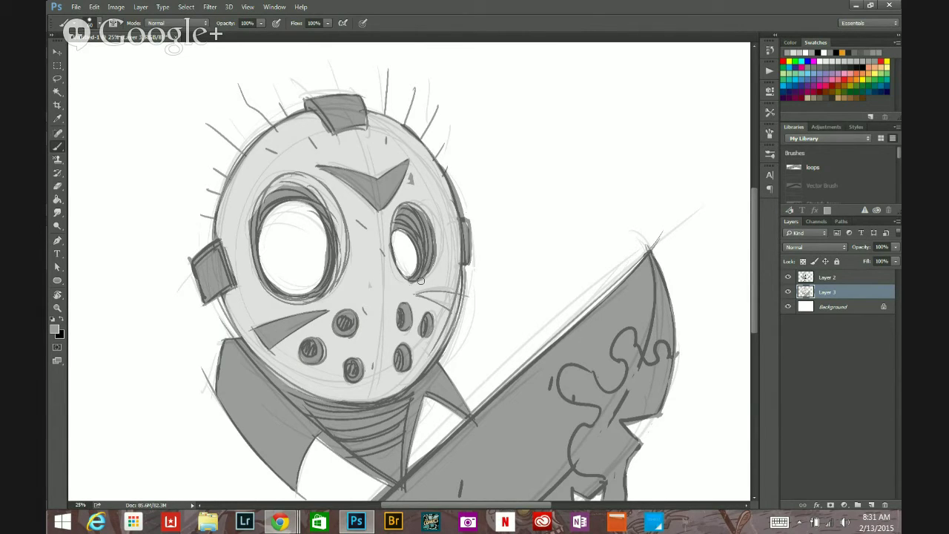
pyautogui.moveTo(418, 295)
pyautogui.mouseDown()
pyautogui.moveTo(451, 311)
pyautogui.moveTo(429, 293)
pyautogui.moveTo(454, 295)
pyautogui.mouseUp()
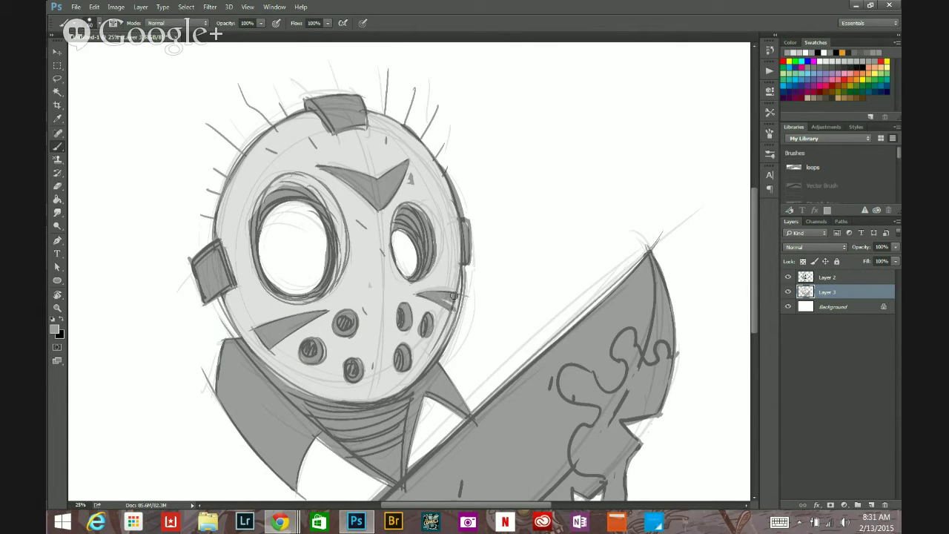
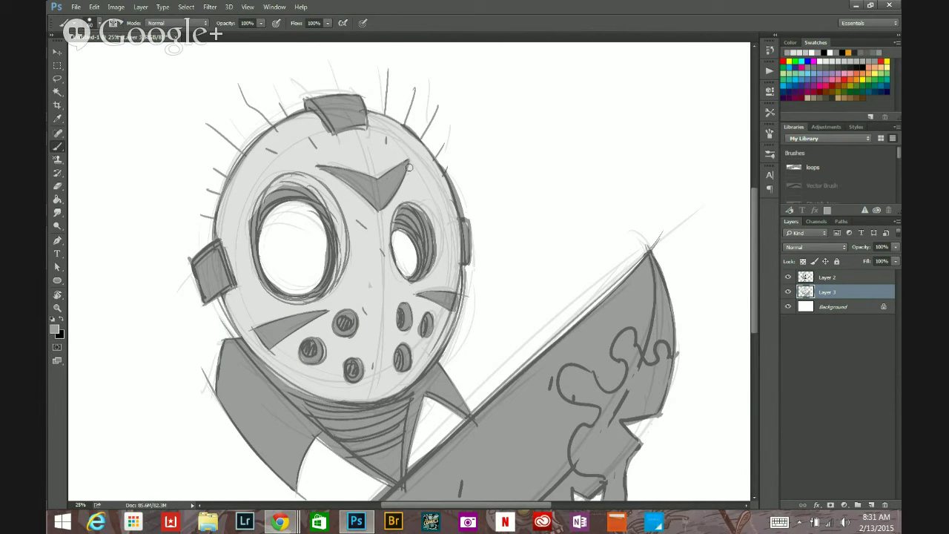
# Paint gray around the inner rims of both eye holes to refine their shading.
pyautogui.moveTo(397, 215); pyautogui.dragTo(394, 228)
pyautogui.moveTo(290, 187); pyautogui.dragTo(304, 198)
pyautogui.moveTo(335, 247); pyautogui.dragTo(334, 253)
pyautogui.moveTo(290, 300)
pyautogui.mouseDown()
pyautogui.moveTo(316, 298)
pyautogui.moveTo(301, 300)
pyautogui.mouseUp()
pyautogui.moveTo(257, 213); pyautogui.dragTo(277, 189)
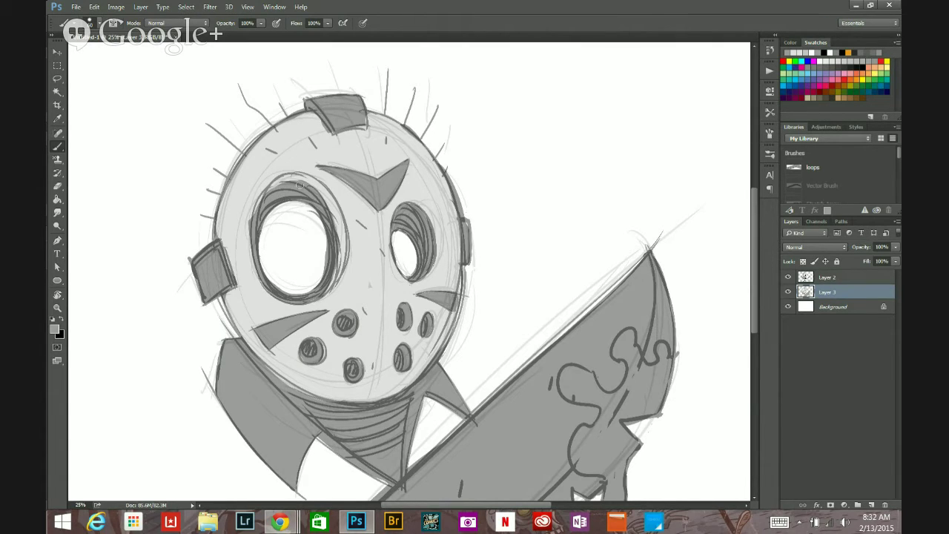
# Clean up the edges of the larger eye hole with the sampled mask gray outside and eyeball white inside.
pyautogui.keyDown('alt'); pyautogui.click(237, 211); pyautogui.keyUp('alt')
pyautogui.moveTo(247, 247); pyautogui.dragTo(252, 217)
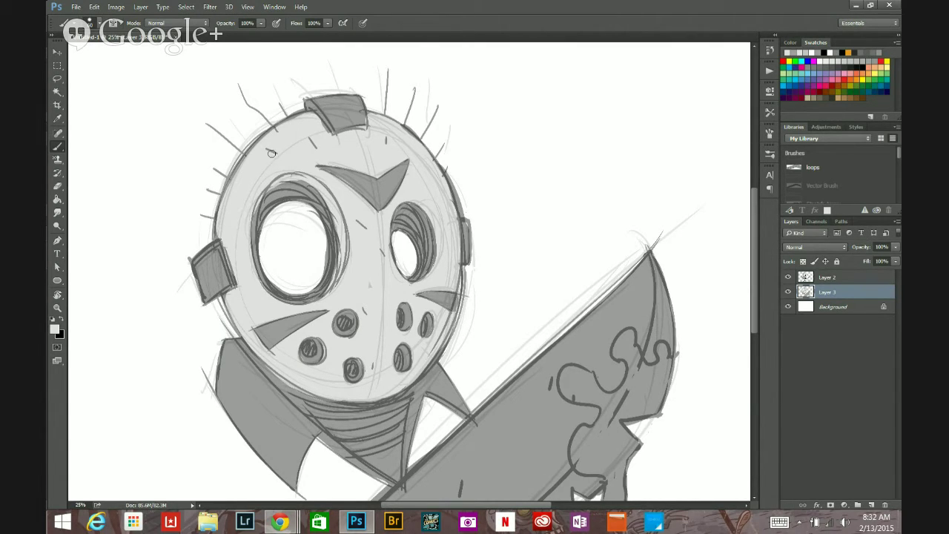
pyautogui.keyDown('alt'); pyautogui.click(311, 252); pyautogui.keyUp('alt')
pyautogui.moveTo(322, 270)
pyautogui.mouseDown()
pyautogui.moveTo(323, 252)
pyautogui.moveTo(323, 260)
pyautogui.mouseUp()
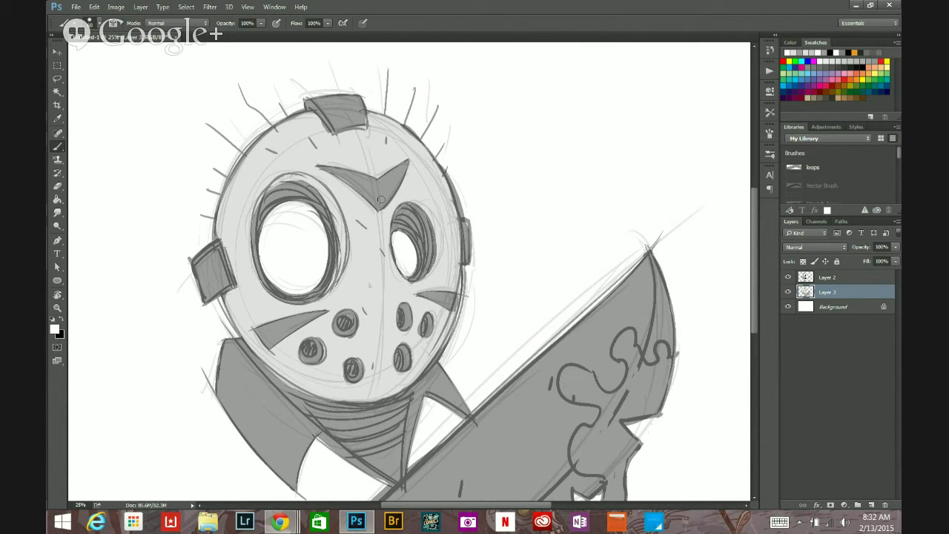
# Paint the small collar flap beside the machete in a lighter gray with 76% brightness (#c1c1c1).
pyautogui.scroll(-3, 365, 292)
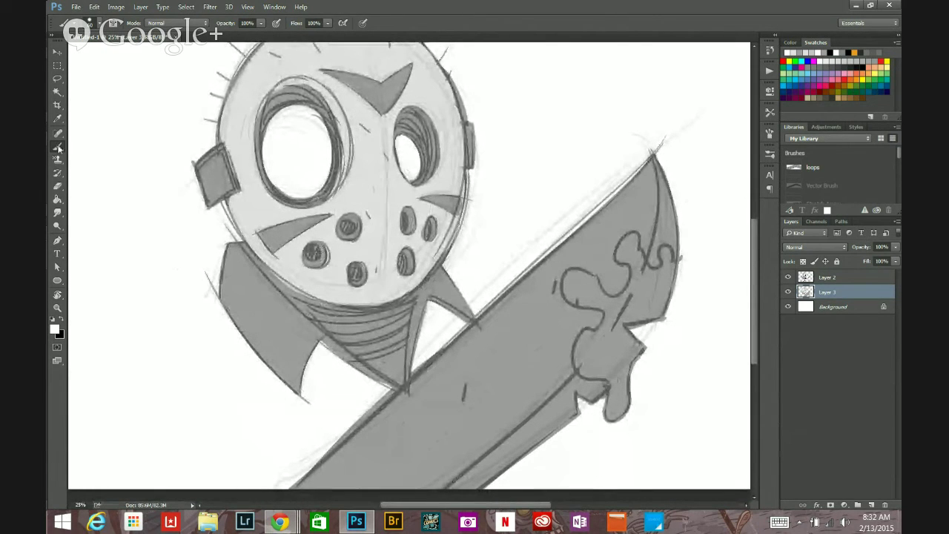
pyautogui.press('alt')
pyautogui.click(54, 328)
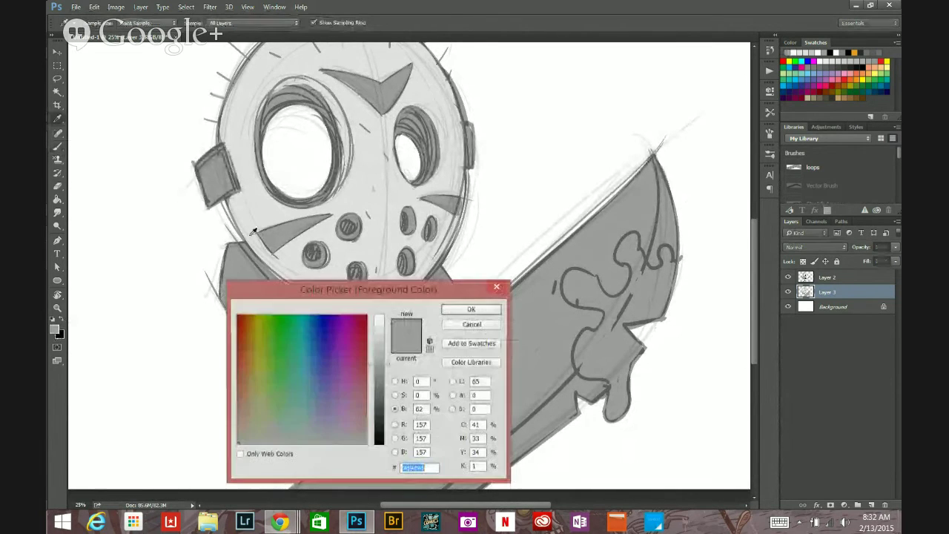
pyautogui.moveTo(380, 368); pyautogui.dragTo(388, 345)
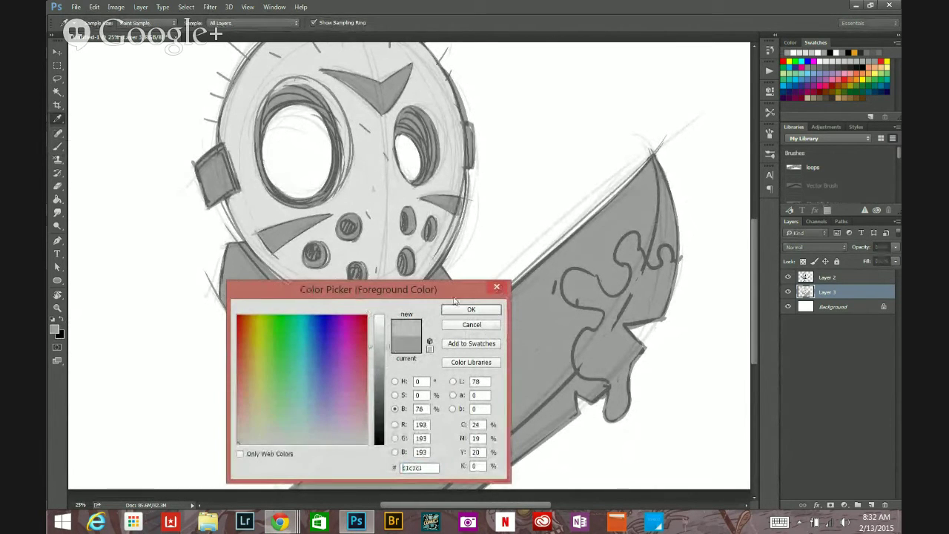
pyautogui.click(466, 307)
pyautogui.click(469, 310)
pyautogui.moveTo(434, 280); pyautogui.dragTo(410, 342)
pyautogui.moveTo(418, 308); pyautogui.dragTo(406, 378)
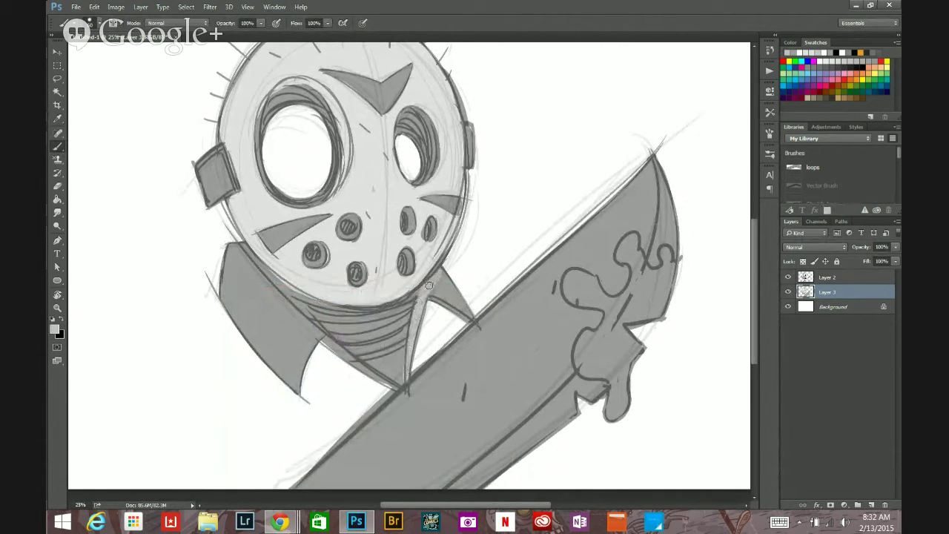
pyautogui.moveTo(425, 294)
pyautogui.mouseDown()
pyautogui.moveTo(468, 313)
pyautogui.moveTo(435, 297)
pyautogui.moveTo(445, 288)
pyautogui.moveTo(445, 298)
pyautogui.moveTo(441, 275)
pyautogui.moveTo(470, 315)
pyautogui.mouseUp()
# Fill the large collar flap below the mask with the same lighter gray.
pyautogui.moveTo(310, 326); pyautogui.dragTo(389, 383)
pyautogui.moveTo(240, 252); pyautogui.dragTo(308, 326)
pyautogui.moveTo(238, 254)
pyautogui.mouseDown()
pyautogui.moveTo(259, 267)
pyautogui.moveTo(238, 247)
pyautogui.moveTo(281, 298)
pyautogui.mouseUp()
pyautogui.moveTo(231, 246)
pyautogui.mouseDown()
pyautogui.moveTo(230, 282)
pyautogui.moveTo(228, 257)
pyautogui.moveTo(223, 275)
pyautogui.moveTo(235, 311)
pyautogui.moveTo(228, 307)
pyautogui.moveTo(290, 383)
pyautogui.moveTo(261, 357)
pyautogui.moveTo(293, 346)
pyautogui.moveTo(295, 384)
pyautogui.moveTo(314, 336)
pyautogui.moveTo(288, 374)
pyautogui.moveTo(270, 298)
pyautogui.moveTo(248, 275)
pyautogui.moveTo(278, 307)
pyautogui.moveTo(239, 261)
pyautogui.moveTo(291, 320)
pyautogui.moveTo(233, 254)
pyautogui.moveTo(288, 327)
pyautogui.moveTo(236, 293)
pyautogui.moveTo(234, 258)
pyautogui.moveTo(243, 302)
pyautogui.moveTo(273, 351)
pyautogui.moveTo(245, 323)
pyautogui.moveTo(242, 314)
pyautogui.moveTo(296, 330)
pyautogui.mouseUp()
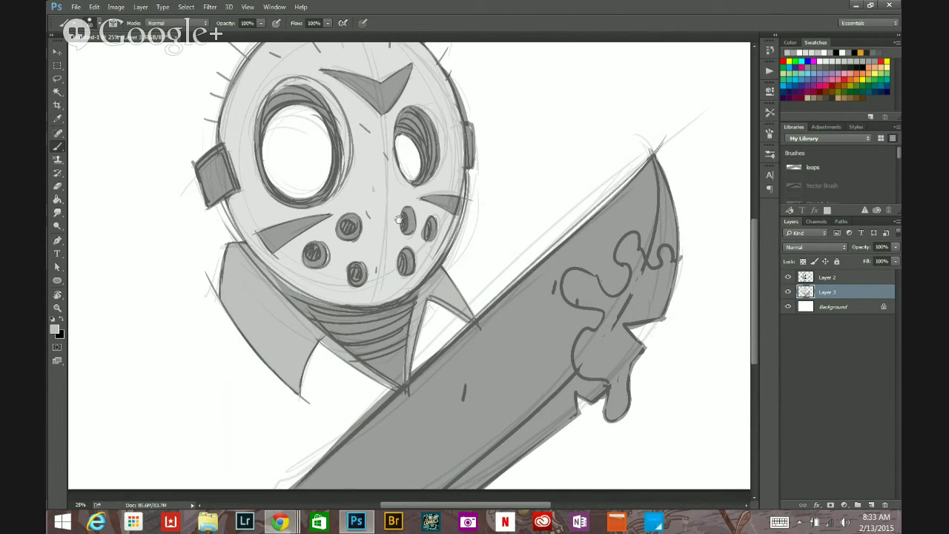
# Paint the machete's sharpened edge in very light gray, at the curved tip and along the lower bevel.
pyautogui.keyDown('alt'); pyautogui.click(477, 260); pyautogui.keyUp('alt')
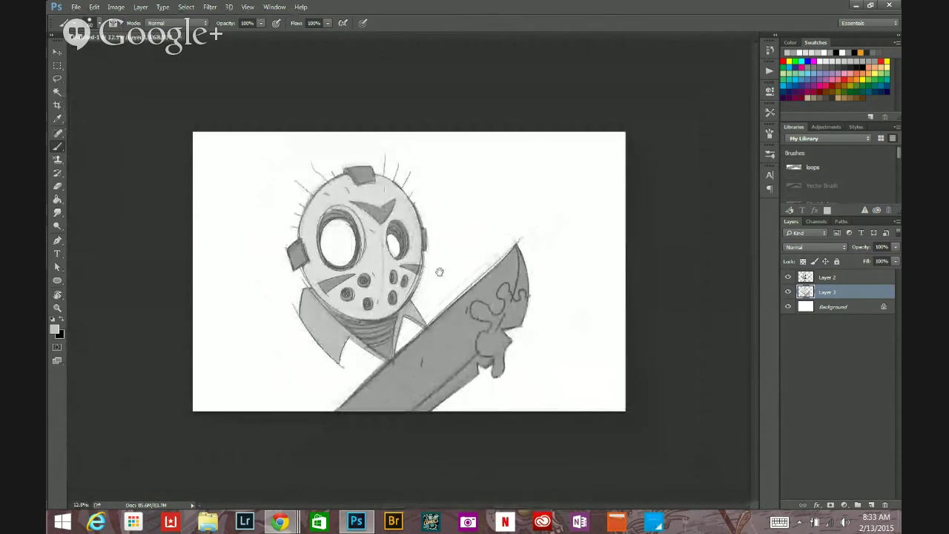
pyautogui.keyDown('ctrl'); pyautogui.click(450, 349); pyautogui.keyUp('ctrl')
pyautogui.moveTo(552, 241); pyautogui.dragTo(554, 284)
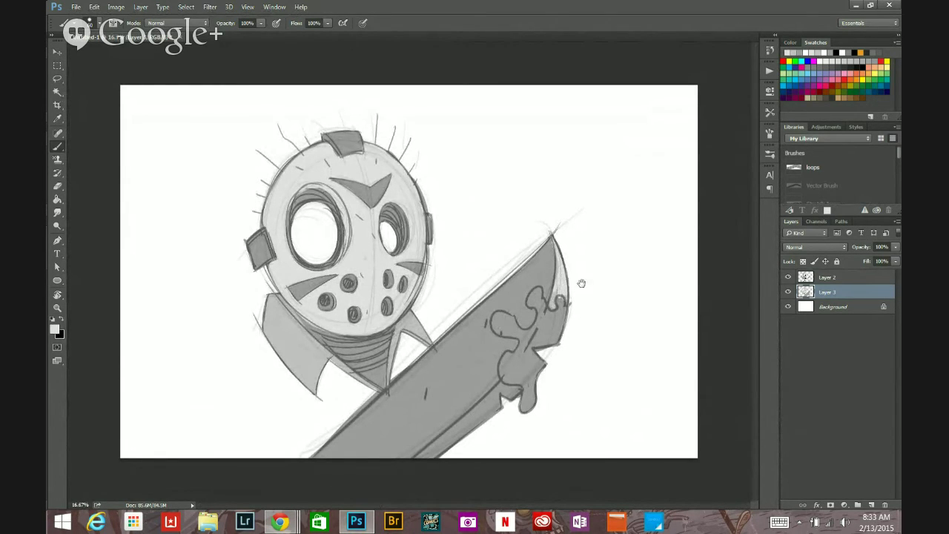
pyautogui.moveTo(492, 405)
pyautogui.mouseDown()
pyautogui.moveTo(421, 459)
pyautogui.moveTo(497, 386)
pyautogui.moveTo(472, 408)
pyautogui.mouseUp()
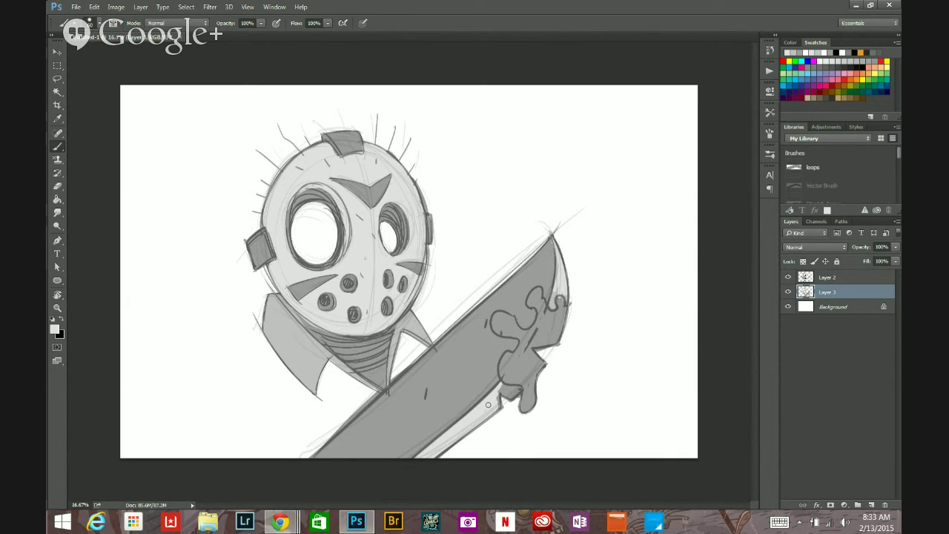
pyautogui.moveTo(497, 387)
pyautogui.mouseDown()
pyautogui.moveTo(505, 397)
pyautogui.moveTo(518, 390)
pyautogui.mouseUp()
# Duplicate Layer 3, leaving its layer style unchanged.
pyautogui.hotkey('ctrl', '-')
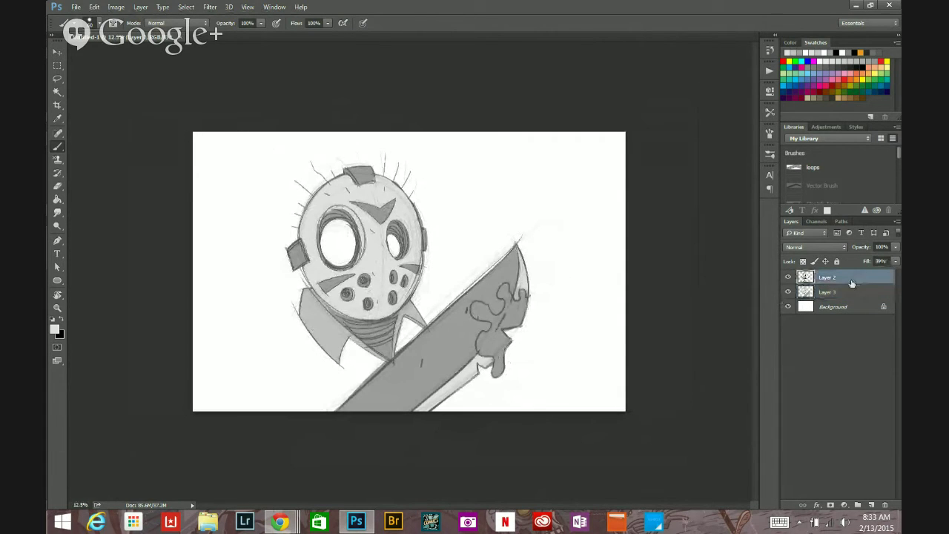
pyautogui.doubleClick(859, 293)
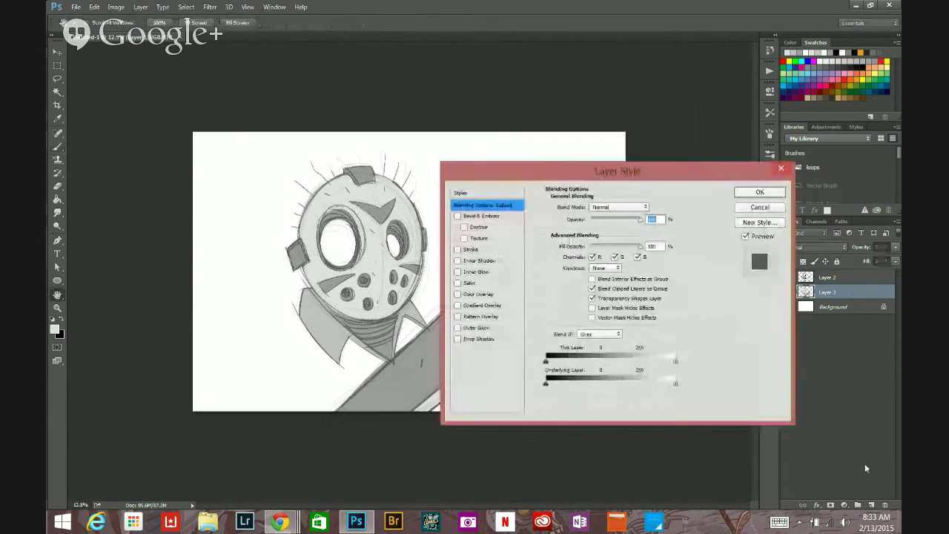
pyautogui.click(759, 207)
pyautogui.moveTo(860, 306); pyautogui.dragTo(871, 504)
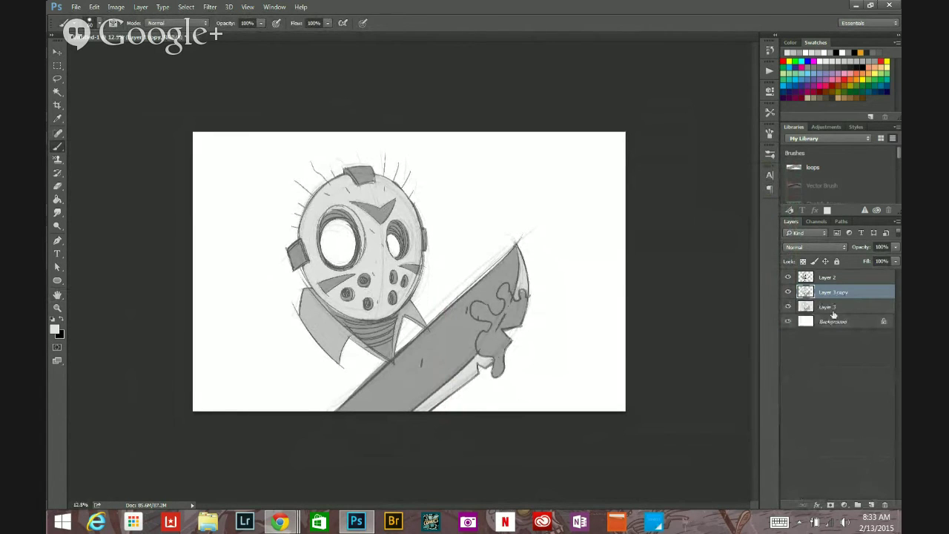
# Darken the duplicated layer with a Hue/Saturation adjustment, lowering Lightness to about -65.
pyautogui.click(116, 7)
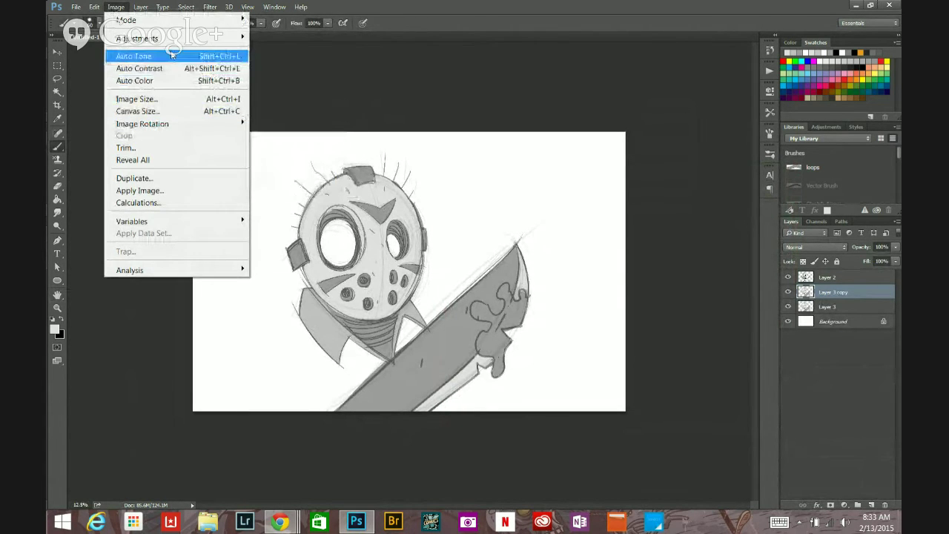
pyautogui.moveTo(171, 38)
pyautogui.click(286, 104)
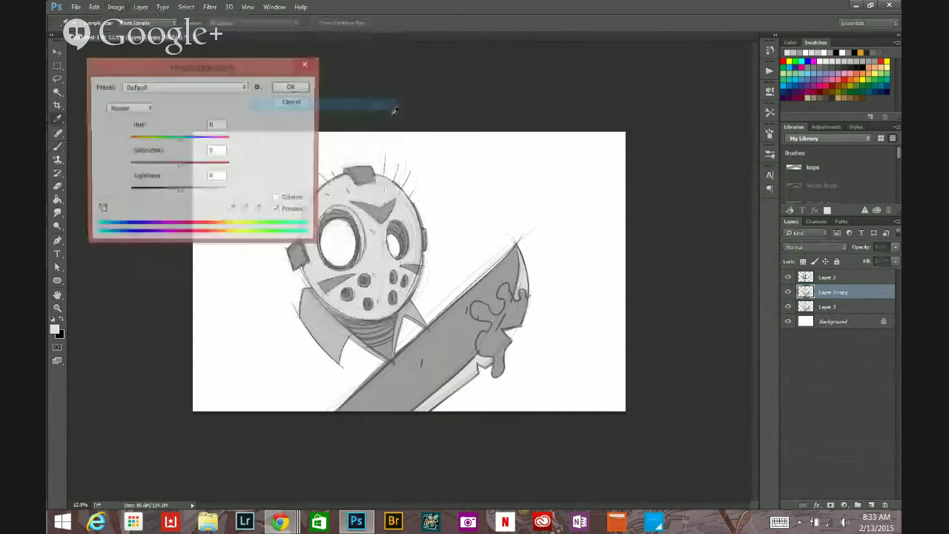
pyautogui.moveTo(175, 190); pyautogui.dragTo(147, 194)
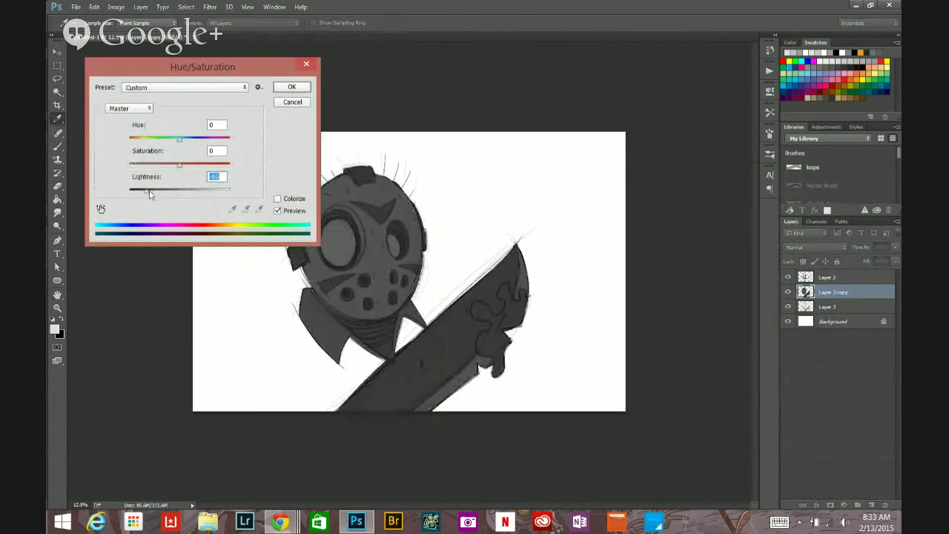
pyautogui.click(289, 89)
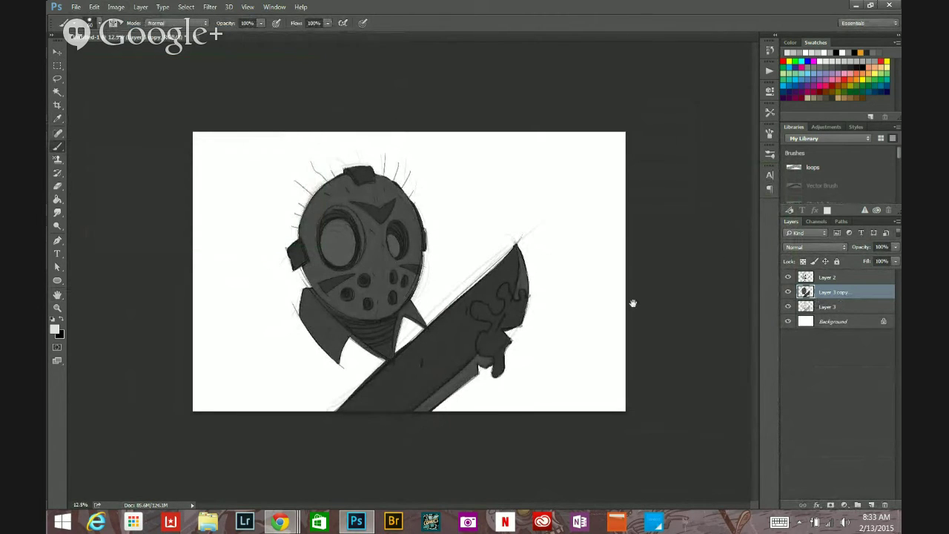
pyautogui.hotkey('ctrl', '+')
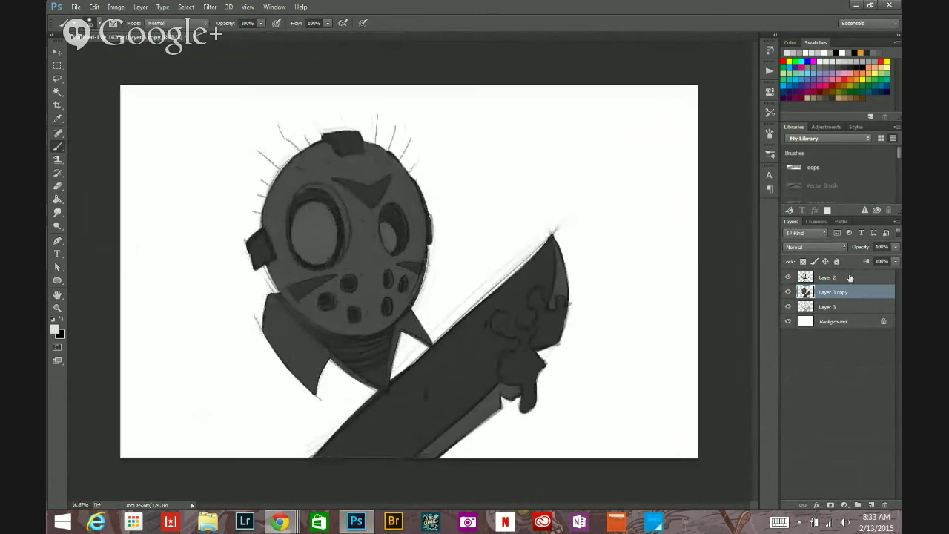
# Choose the Eraser for the darkened Layer 3 copy and set its opacity to 4%.
pyautogui.click(840, 308)
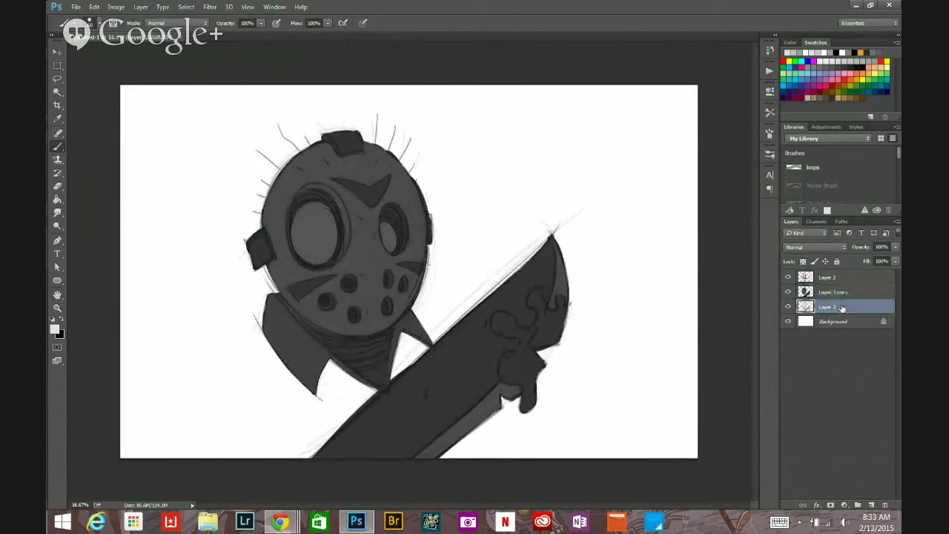
pyautogui.click(847, 294)
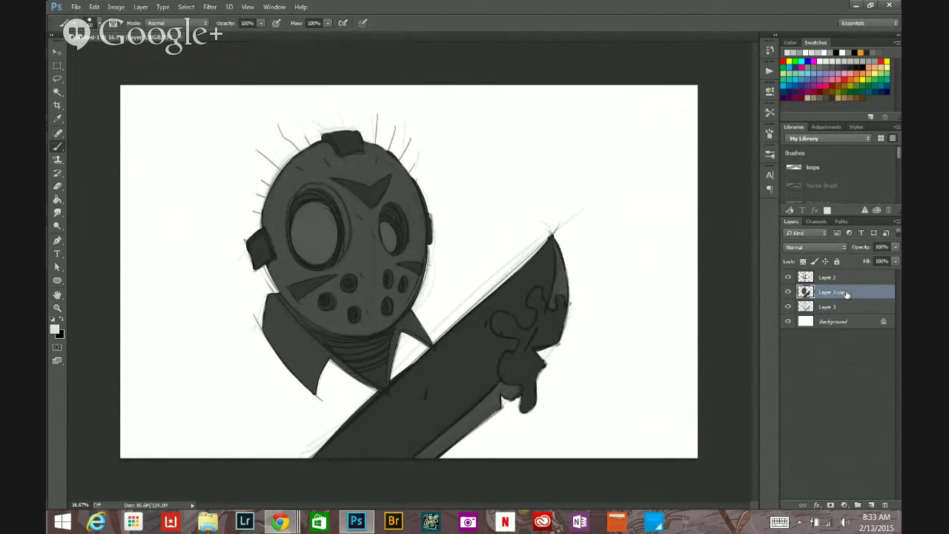
pyautogui.click(58, 184)
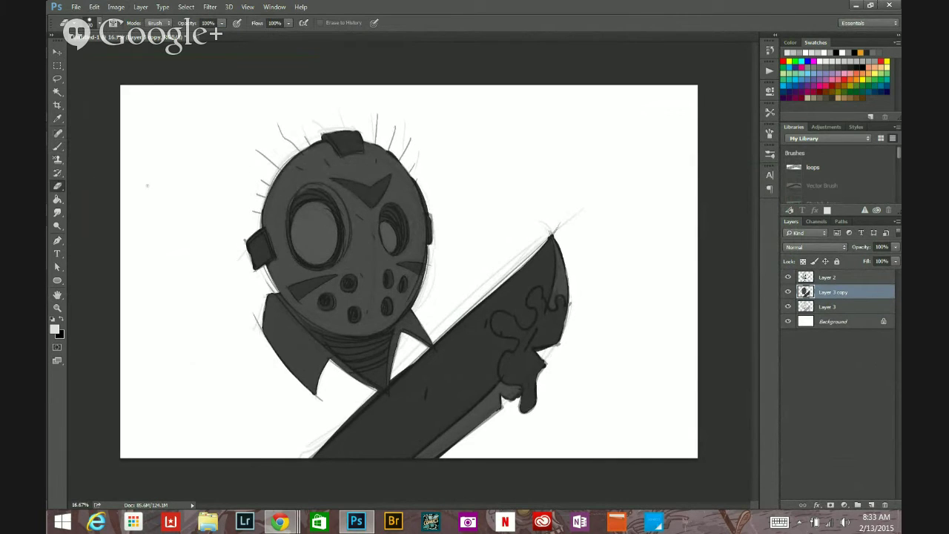
pyautogui.press('alt')
pyautogui.scroll(-1, 383, 269)
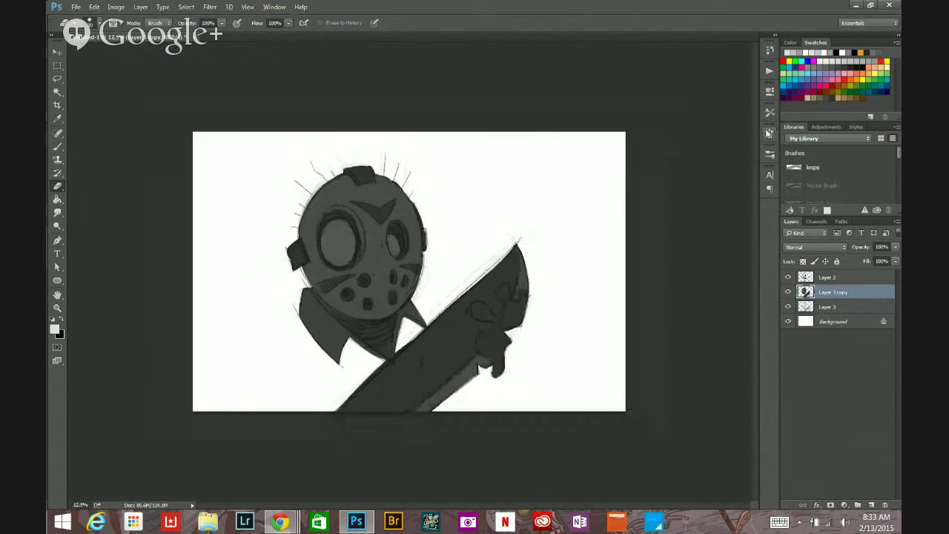
pyautogui.click(770, 134)
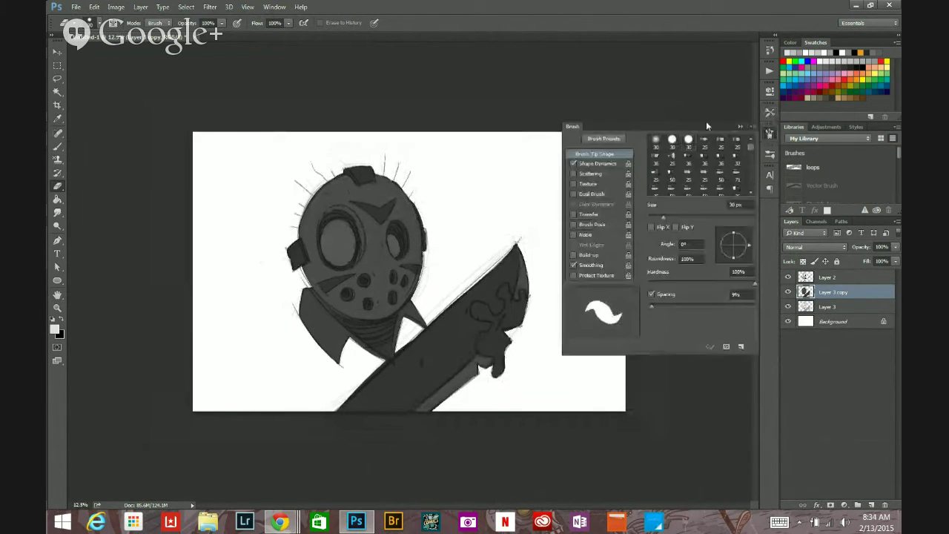
pyautogui.click(740, 126)
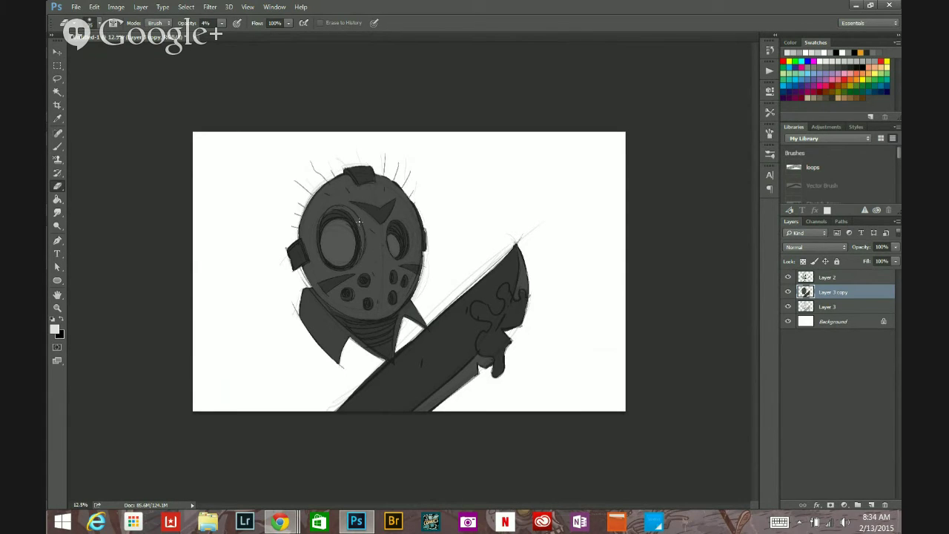
# Gradually erase the dark layer over the mask's forehead, eyes and center with a large eraser to build a soft highlight.
pyautogui.press(']')
pyautogui.press(']')
pyautogui.press(']')
pyautogui.press(']')
pyautogui.press(']')
pyautogui.press(']')
pyautogui.press(']')
pyautogui.press(']')
pyautogui.hotkey('ctrl', '-')
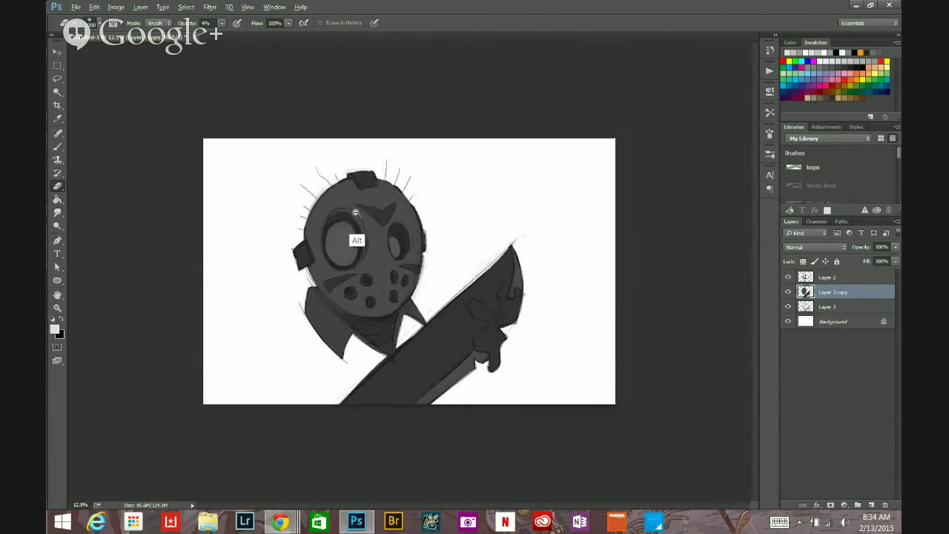
pyautogui.hotkey('ctrl', '+')
pyautogui.hotkey('ctrl', '+')
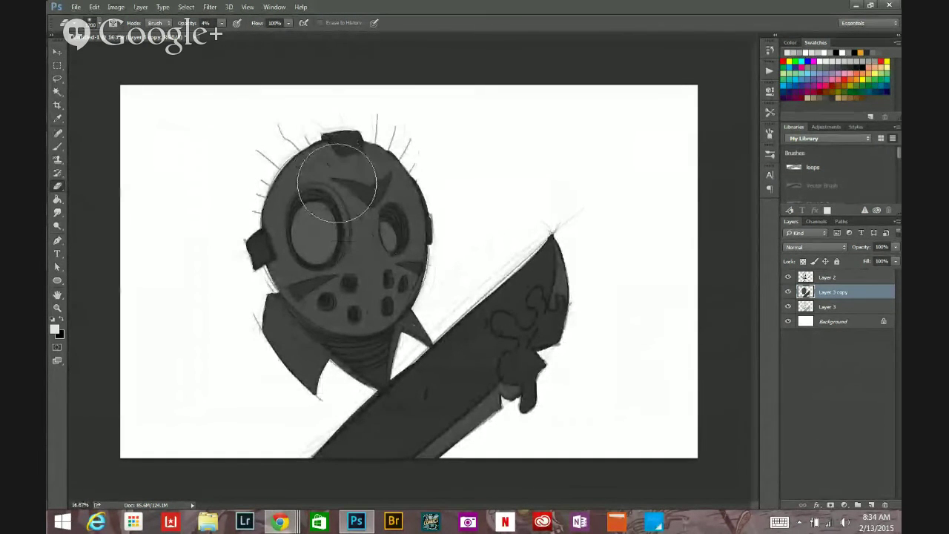
pyautogui.moveTo(348, 202); pyautogui.dragTo(349, 213)
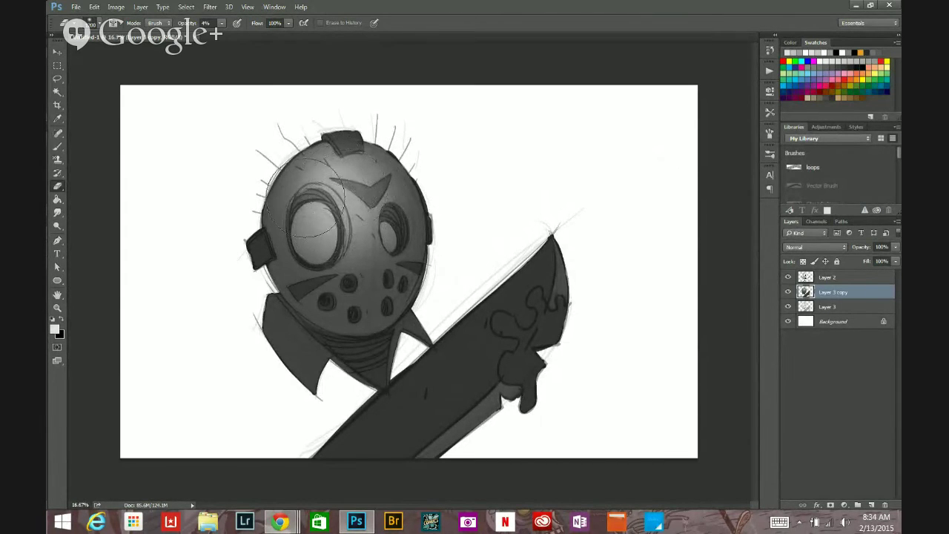
pyautogui.moveTo(305, 198)
pyautogui.mouseDown()
pyautogui.moveTo(358, 212)
pyautogui.moveTo(335, 142)
pyautogui.moveTo(323, 152)
pyautogui.moveTo(342, 182)
pyautogui.mouseUp()
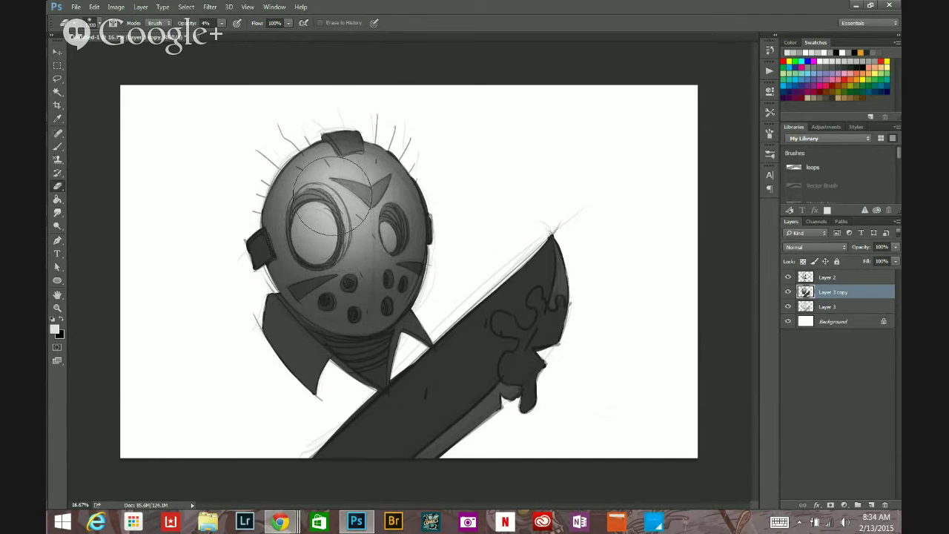
pyautogui.moveTo(339, 191)
pyautogui.mouseDown()
pyautogui.moveTo(331, 241)
pyautogui.moveTo(368, 240)
pyautogui.moveTo(336, 250)
pyautogui.moveTo(362, 207)
pyautogui.moveTo(306, 221)
pyautogui.moveTo(361, 234)
pyautogui.moveTo(323, 174)
pyautogui.moveTo(348, 184)
pyautogui.moveTo(365, 209)
pyautogui.moveTo(328, 253)
pyautogui.moveTo(348, 202)
pyautogui.moveTo(371, 215)
pyautogui.moveTo(346, 241)
pyautogui.moveTo(373, 239)
pyautogui.moveTo(340, 231)
pyautogui.moveTo(349, 182)
pyautogui.moveTo(356, 252)
pyautogui.moveTo(341, 231)
pyautogui.moveTo(333, 182)
pyautogui.moveTo(318, 226)
pyautogui.moveTo(333, 191)
pyautogui.moveTo(311, 200)
pyautogui.moveTo(337, 233)
pyautogui.moveTo(309, 243)
pyautogui.moveTo(335, 247)
pyautogui.moveTo(301, 215)
pyautogui.moveTo(339, 219)
pyautogui.moveTo(329, 201)
pyautogui.moveTo(346, 189)
pyautogui.moveTo(353, 237)
pyautogui.moveTo(321, 202)
pyautogui.moveTo(321, 176)
pyautogui.moveTo(349, 238)
pyautogui.moveTo(327, 353)
pyautogui.moveTo(274, 302)
pyautogui.moveTo(298, 335)
pyautogui.moveTo(320, 354)
pyautogui.moveTo(268, 294)
pyautogui.moveTo(319, 359)
pyautogui.moveTo(274, 301)
pyautogui.moveTo(334, 363)
pyautogui.moveTo(284, 320)
pyautogui.moveTo(320, 356)
pyautogui.moveTo(277, 282)
pyautogui.moveTo(292, 341)
pyautogui.moveTo(270, 298)
pyautogui.moveTo(316, 358)
pyautogui.moveTo(291, 334)
pyautogui.moveTo(289, 350)
pyautogui.moveTo(312, 393)
pyautogui.moveTo(291, 363)
pyautogui.moveTo(320, 403)
pyautogui.moveTo(272, 330)
pyautogui.moveTo(322, 399)
pyautogui.moveTo(278, 310)
pyautogui.moveTo(332, 367)
pyautogui.moveTo(282, 313)
pyautogui.mouseUp()
# Lighten the large collar flap and the neck folds with softly layered strokes of a smaller eraser.
pyautogui.press('[')
pyautogui.press('[')
pyautogui.press('[')
pyautogui.press('[')
pyautogui.press('[')
pyautogui.press('[')
pyautogui.press('[')
pyautogui.press('[')
pyautogui.press('[')
pyautogui.press('[')
pyautogui.press('[')
pyautogui.press(']')
pyautogui.press(']')
pyautogui.press(']')
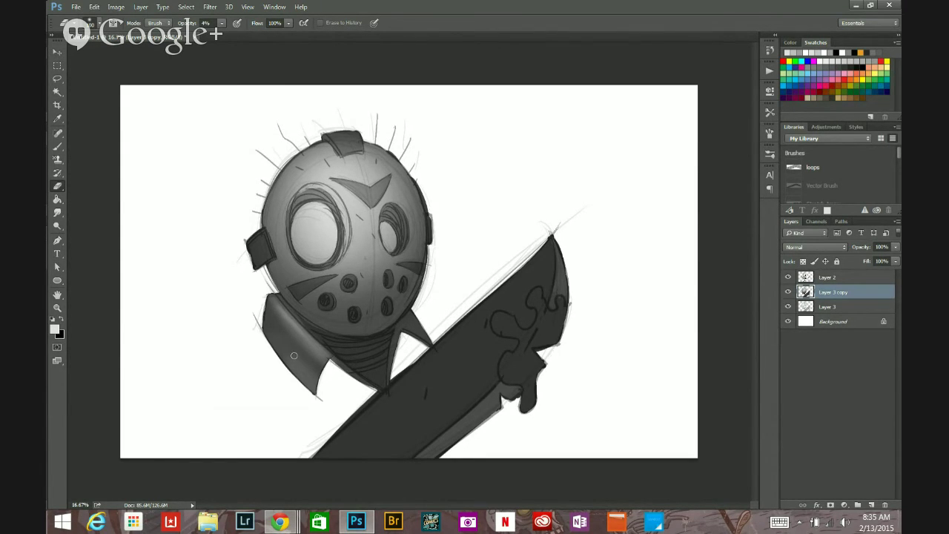
pyautogui.moveTo(294, 356)
pyautogui.mouseDown()
pyautogui.moveTo(271, 332)
pyautogui.moveTo(327, 395)
pyautogui.moveTo(268, 325)
pyautogui.moveTo(318, 392)
pyautogui.moveTo(286, 329)
pyautogui.mouseUp()
pyautogui.moveTo(363, 351)
pyautogui.mouseDown()
pyautogui.moveTo(381, 383)
pyautogui.moveTo(374, 358)
pyautogui.moveTo(346, 353)
pyautogui.moveTo(381, 384)
pyautogui.moveTo(341, 351)
pyautogui.moveTo(367, 354)
pyautogui.moveTo(376, 375)
pyautogui.moveTo(357, 330)
pyautogui.moveTo(352, 234)
pyautogui.moveTo(356, 319)
pyautogui.moveTo(345, 352)
pyautogui.moveTo(378, 379)
pyautogui.moveTo(360, 349)
pyautogui.moveTo(375, 359)
pyautogui.moveTo(379, 379)
pyautogui.moveTo(368, 367)
pyautogui.moveTo(399, 267)
pyautogui.moveTo(373, 290)
pyautogui.moveTo(350, 355)
pyautogui.moveTo(367, 371)
pyautogui.moveTo(355, 362)
pyautogui.moveTo(378, 215)
pyautogui.moveTo(372, 360)
pyautogui.moveTo(413, 324)
pyautogui.mouseUp()
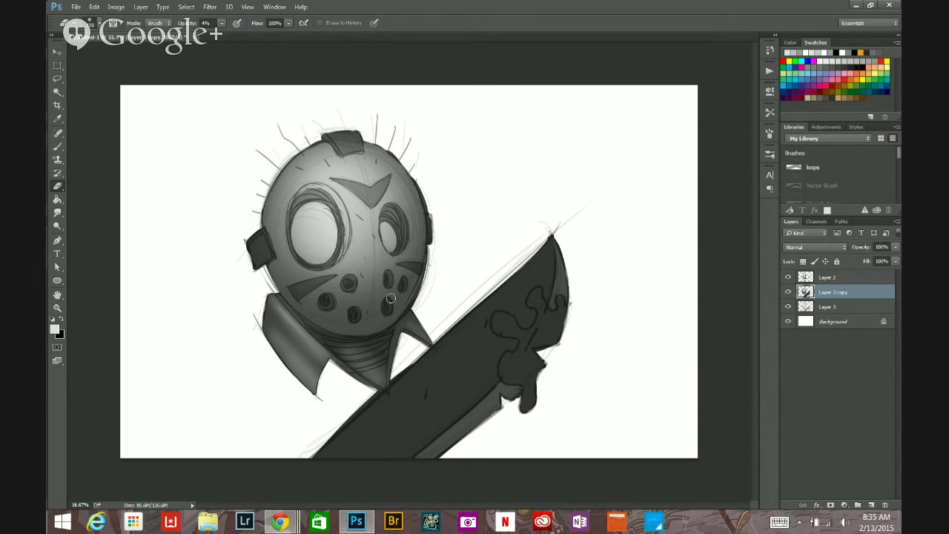
# Refine the highlights on the mask's chin and top strap, varying the eraser size.
pyautogui.press(']')
pyautogui.press(']')
pyautogui.press(']')
pyautogui.press(']')
pyautogui.press(']')
pyautogui.press(']')
pyautogui.press(']')
pyautogui.press(']')
pyautogui.press(']')
pyautogui.press(']')
pyautogui.press(']')
pyautogui.press(']')
pyautogui.press(']')
pyautogui.press('[')
pyautogui.press('[')
pyautogui.press('[')
pyautogui.press('[')
pyautogui.press('[')
pyautogui.press('[')
pyautogui.press('[')
pyautogui.press('[')
pyautogui.press('[')
pyautogui.press('[')
pyautogui.press('[')
pyautogui.press('[')
pyautogui.press('[')
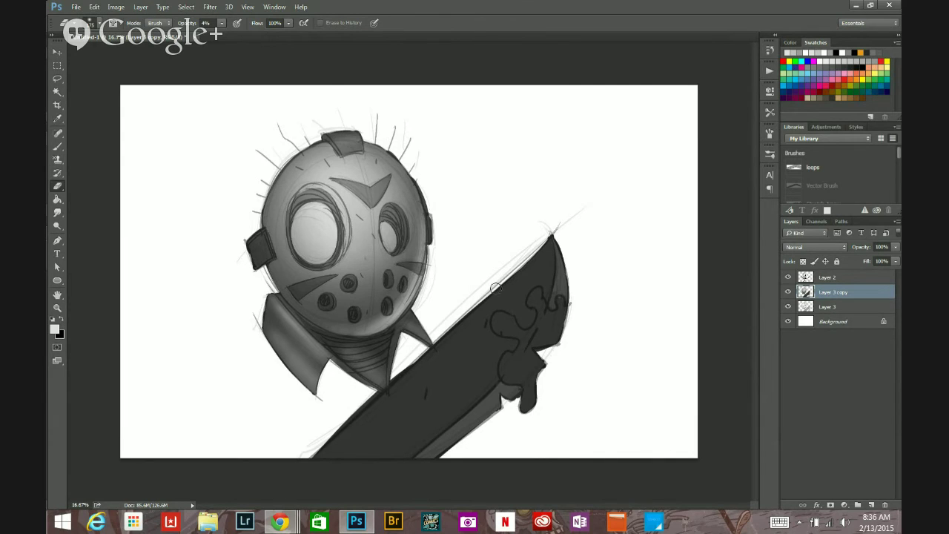
# Erase broad soft highlights along the machete blade and its lower bevel with an enlarged eraser.
pyautogui.press(']')
pyautogui.press(']')
pyautogui.press(']')
pyautogui.press(']')
pyautogui.press(']')
pyautogui.press(']')
pyautogui.press(']')
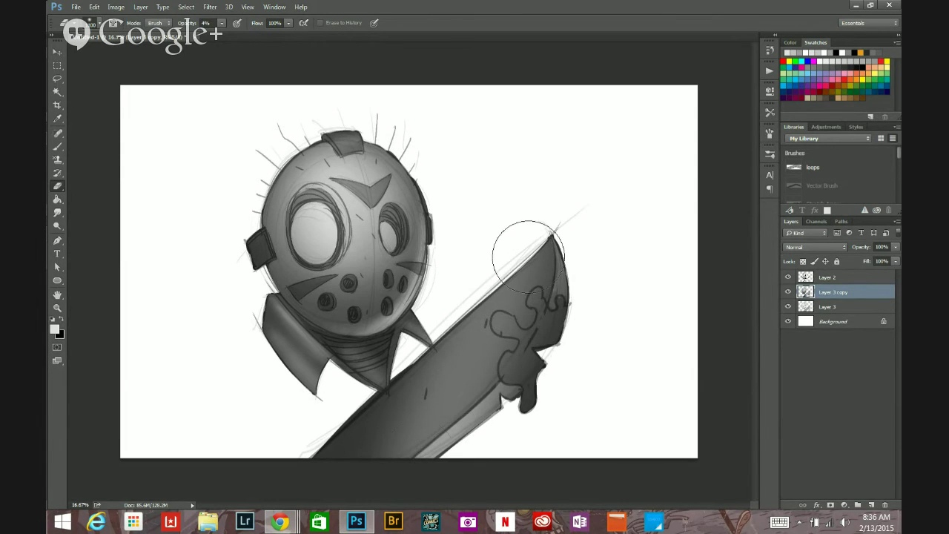
# Bring out small highlights on the blood splatter and drip on the machete with a reduced eraser.
pyautogui.press('[')
pyautogui.press('[')
pyautogui.press('[')
pyautogui.press('[')
pyautogui.press('[')
pyautogui.press('[')
pyautogui.press('[')
pyautogui.press('[')
pyautogui.press('[')
pyautogui.press('[')
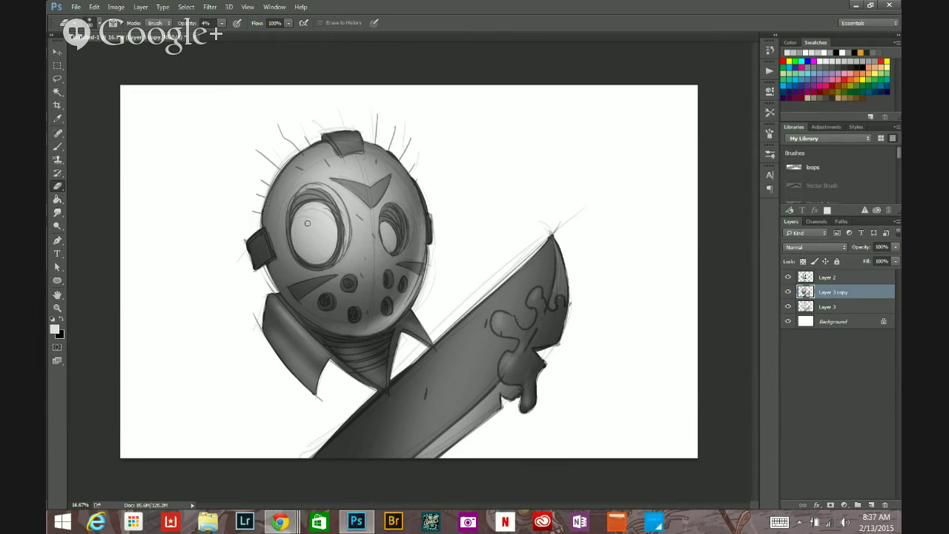
# Lighten the upper and lower parts of the larger eyeball with a slightly bigger eraser.
pyautogui.press(']')
pyautogui.press(']')
pyautogui.press(']')
pyautogui.press(']')
pyautogui.press(']')
pyautogui.moveTo(307, 221); pyautogui.dragTo(309, 217)
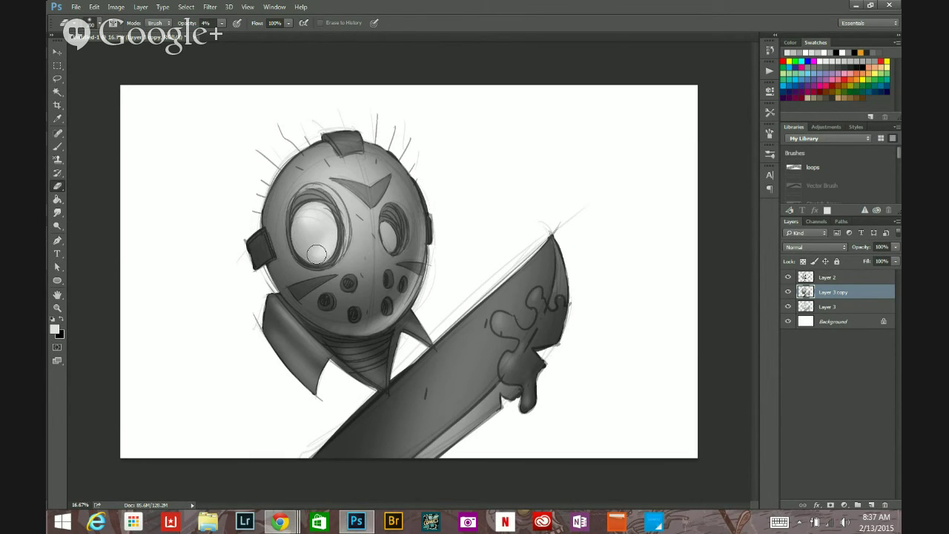
pyautogui.moveTo(323, 254)
pyautogui.mouseDown()
pyautogui.moveTo(333, 226)
pyautogui.moveTo(319, 255)
pyautogui.mouseUp()
# Erase finer highlights into both eyeballs, reducing the eraser size for the brightest spots.
pyautogui.press('[')
pyautogui.press('[')
pyautogui.press('[')
pyautogui.moveTo(312, 202)
pyautogui.mouseDown()
pyautogui.moveTo(304, 220)
pyautogui.moveTo(313, 207)
pyautogui.mouseUp()
pyautogui.moveTo(386, 231)
pyautogui.mouseDown()
pyautogui.moveTo(385, 222)
pyautogui.moveTo(393, 247)
pyautogui.moveTo(386, 232)
pyautogui.mouseUp()
pyautogui.press('[')
pyautogui.press('[')
pyautogui.press('[')
pyautogui.moveTo(306, 219)
pyautogui.mouseDown()
pyautogui.moveTo(315, 212)
pyautogui.moveTo(311, 219)
pyautogui.moveTo(324, 221)
pyautogui.moveTo(316, 216)
pyautogui.mouseUp()
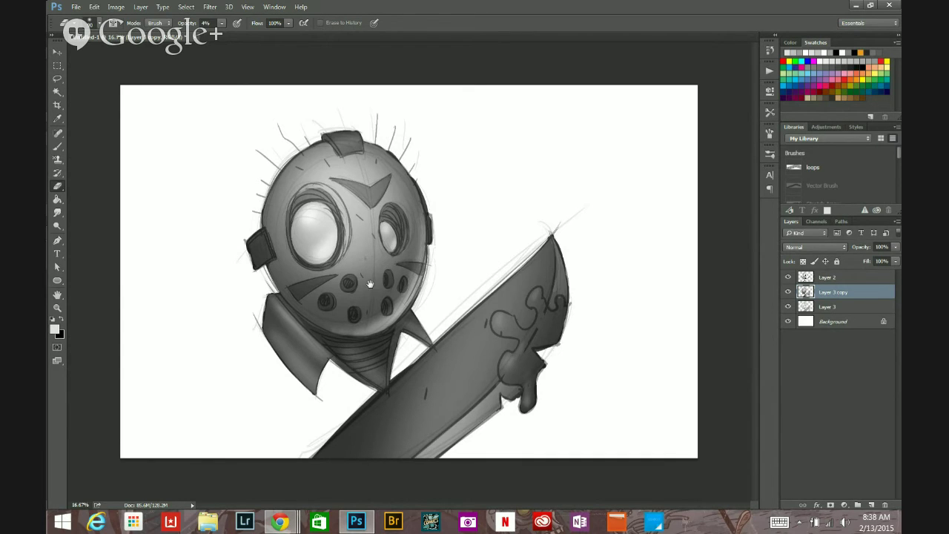
pyautogui.hotkey('ctrl', '-')
pyautogui.hotkey('ctrl', '+')
pyautogui.hotkey('ctrl', '+')
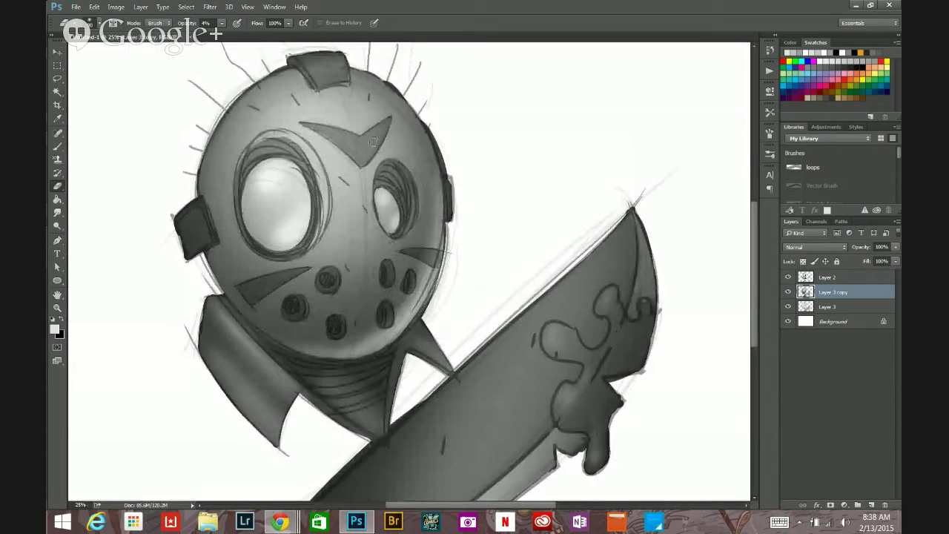
pyautogui.moveTo(365, 224); pyautogui.dragTo(376, 278)
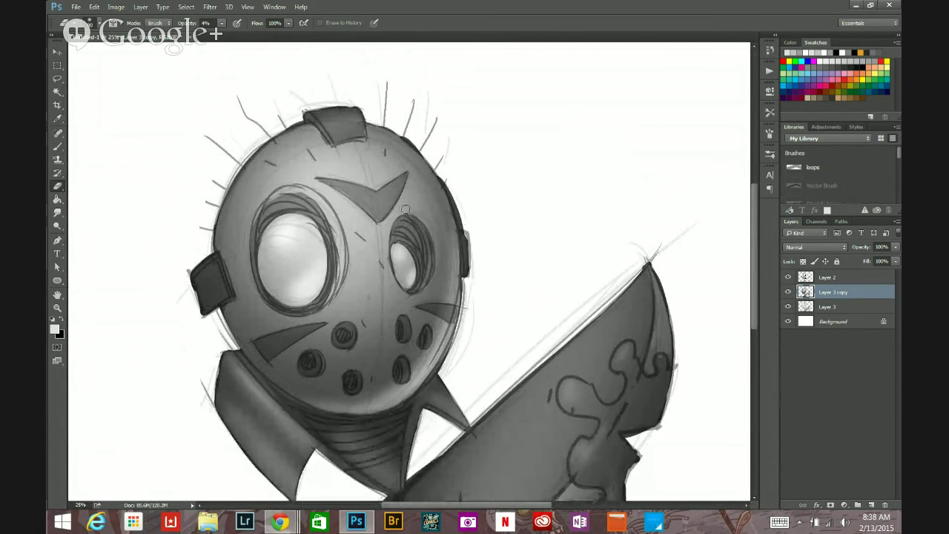
# Look over the shading on the mask, neck and machete up close and across the whole drawing.
pyautogui.scroll(-3, 423, 271)
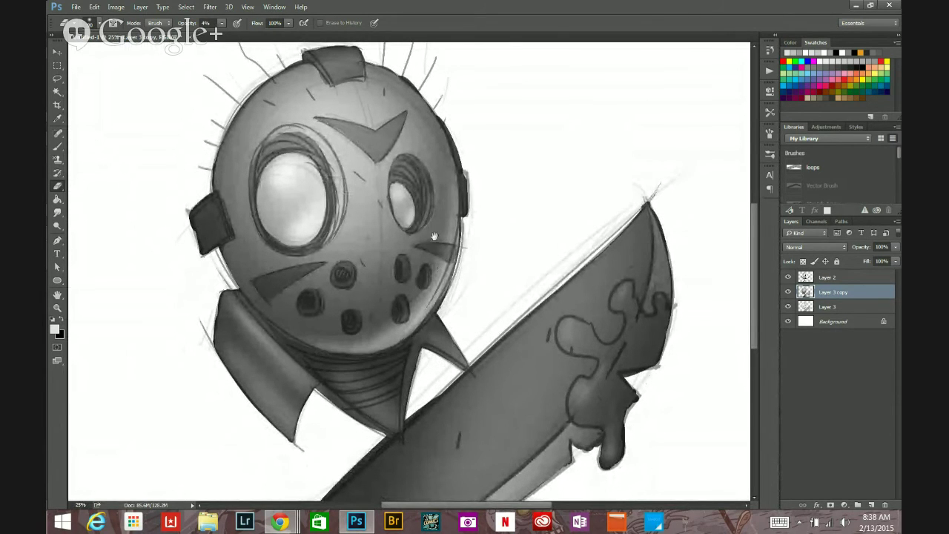
pyautogui.scroll(2, 434, 236)
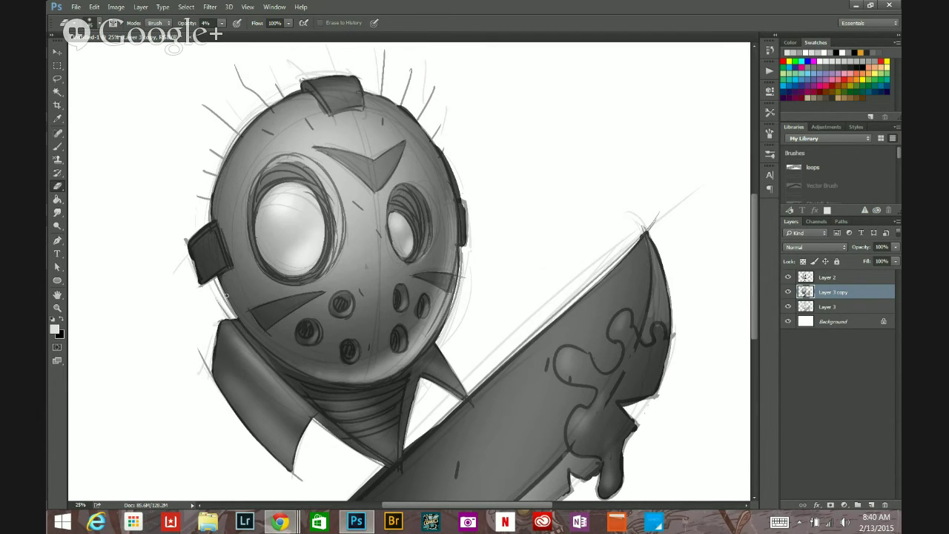
pyautogui.moveTo(338, 238); pyautogui.dragTo(356, 268)
pyautogui.moveTo(421, 173)
pyautogui.mouseDown()
pyautogui.moveTo(321, 90)
pyautogui.moveTo(329, 94)
pyautogui.moveTo(316, 155)
pyautogui.mouseUp()
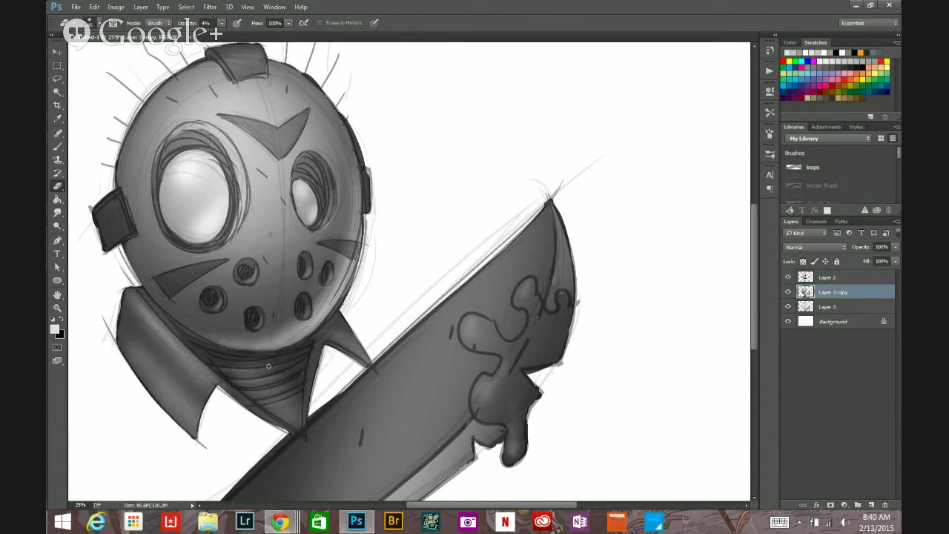
pyautogui.moveTo(269, 365); pyautogui.dragTo(340, 388)
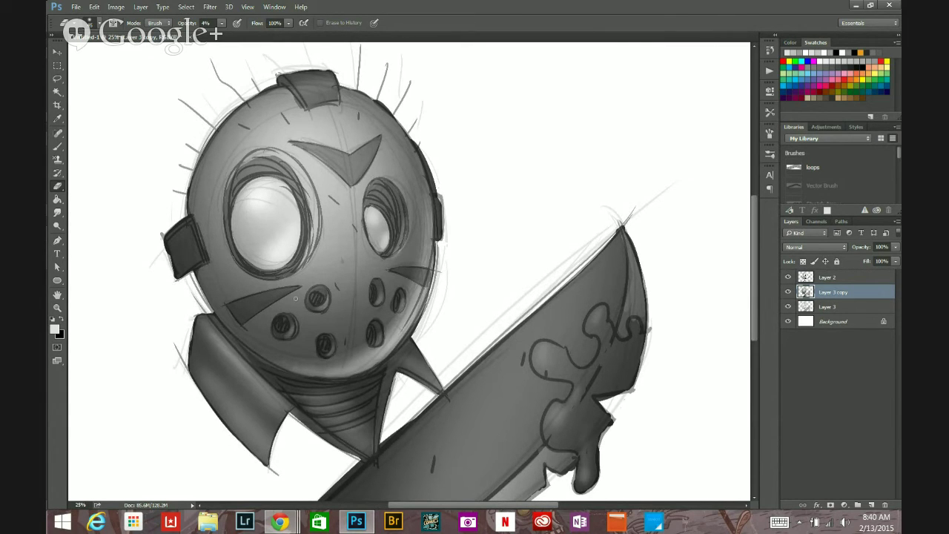
pyautogui.moveTo(529, 318); pyautogui.dragTo(466, 197)
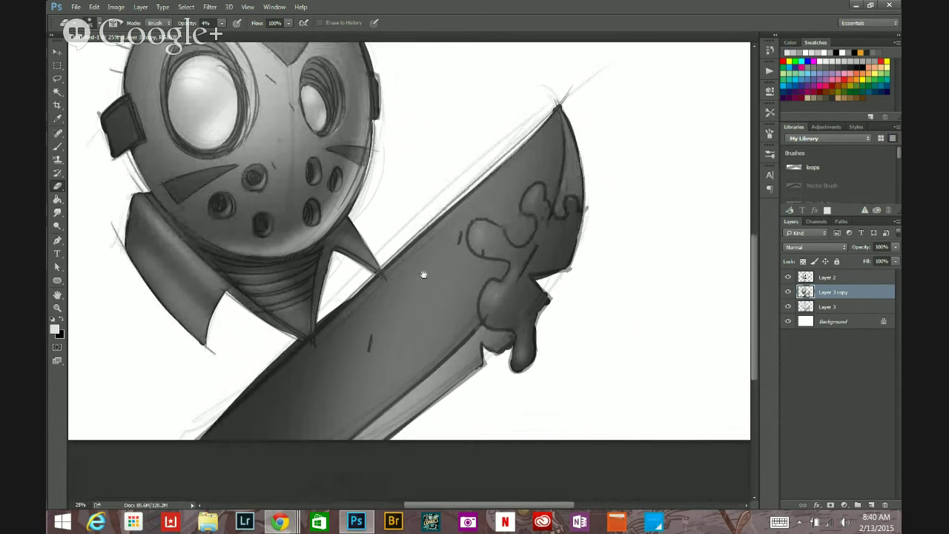
pyautogui.press('alt')
pyautogui.scroll(-1, 421, 277)
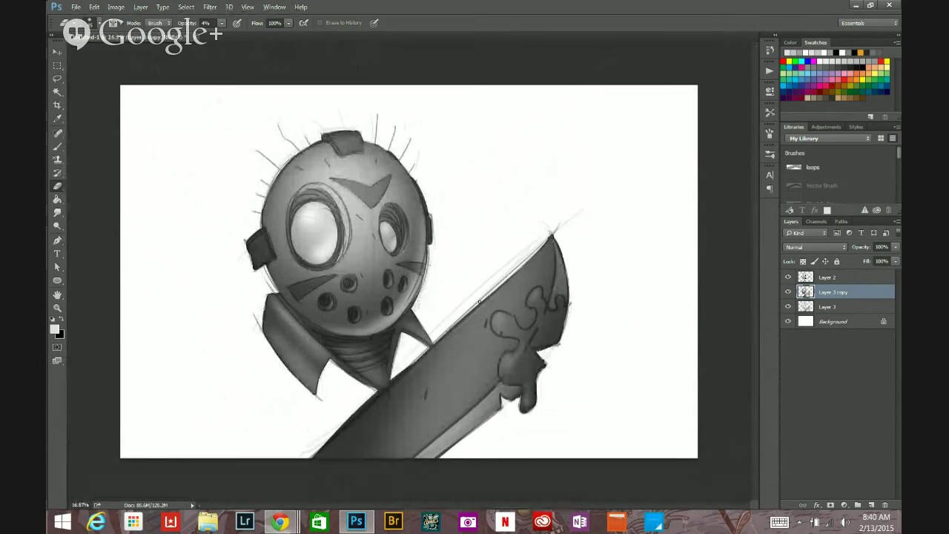
# Add a new layer above the darkened layer copy for brushed shadows and set its fill to 38%.
pyautogui.click(895, 261)
pyautogui.moveTo(894, 272); pyautogui.dragTo(891, 274)
pyautogui.click(820, 292)
pyautogui.click(872, 505)
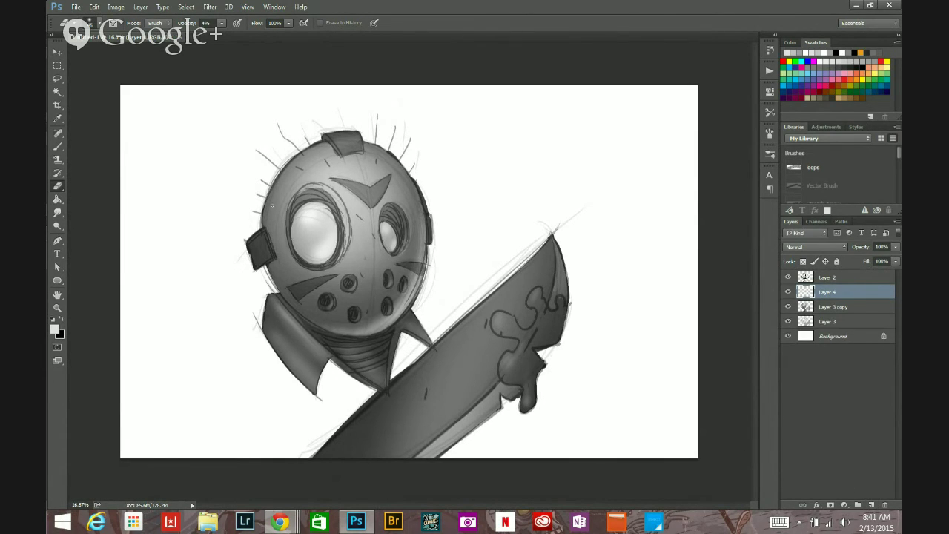
pyautogui.press('b')
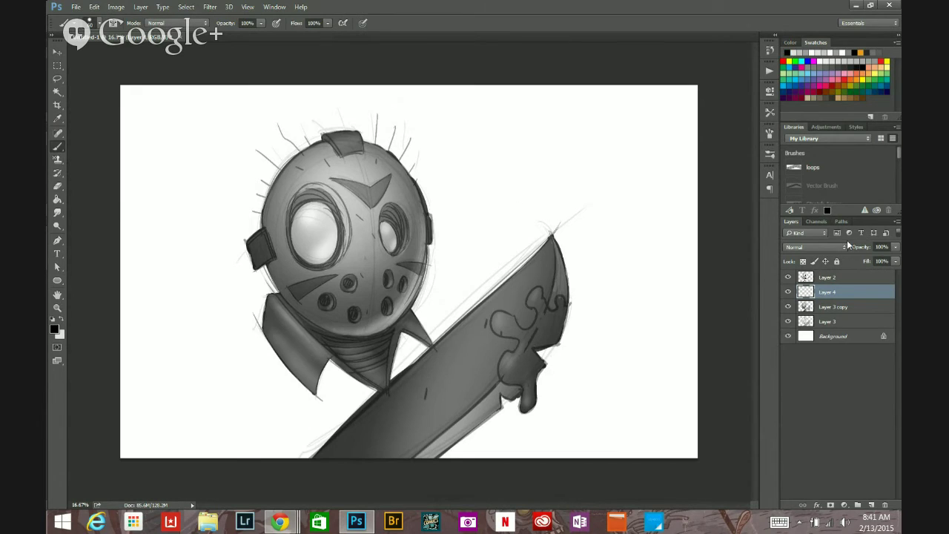
pyautogui.click(894, 260)
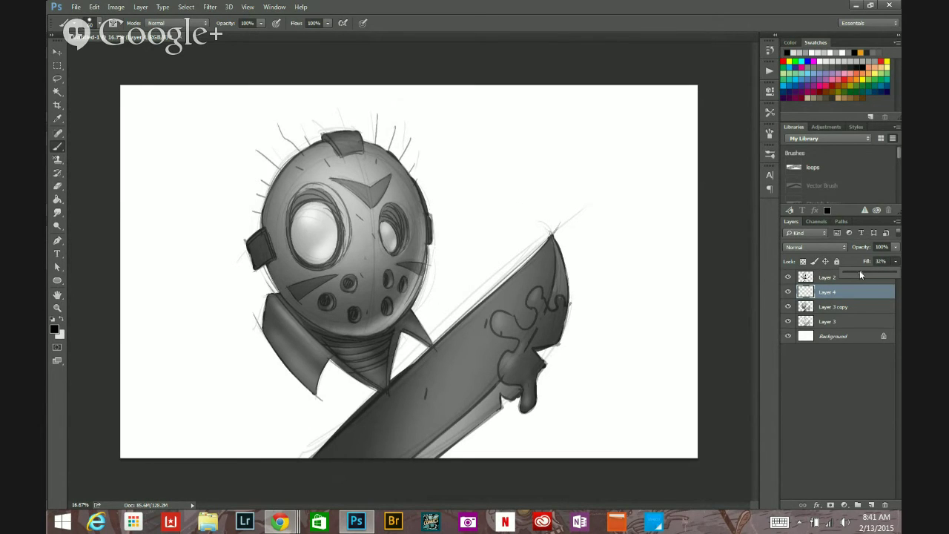
pyautogui.moveTo(864, 275); pyautogui.dragTo(867, 276)
# Paint a black shadow along the neck and collar beneath the mask's lower edge with an enlarged brush.
pyautogui.click(309, 324)
pyautogui.press(']')
pyautogui.press(']')
pyautogui.press(']')
pyautogui.press(']')
pyautogui.press(']')
pyautogui.moveTo(287, 304); pyautogui.dragTo(368, 338)
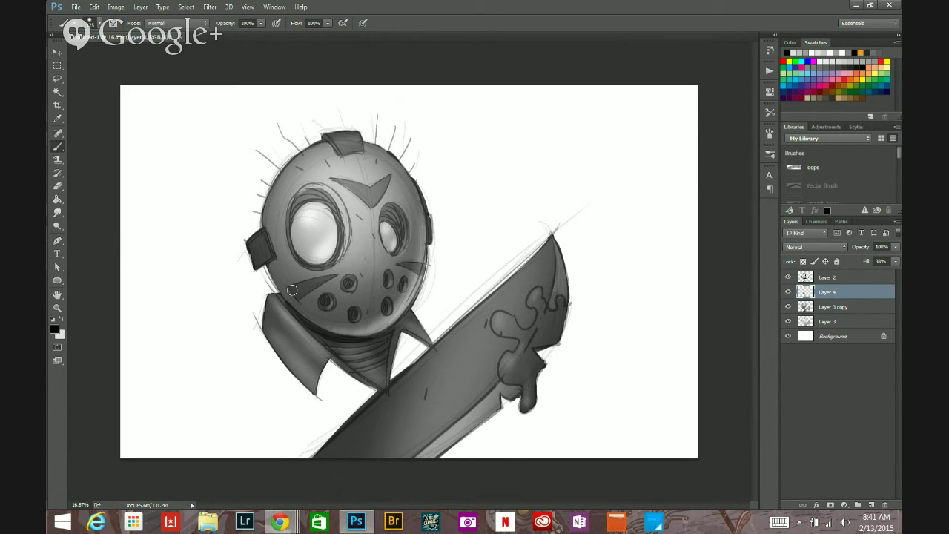
pyautogui.moveTo(280, 298); pyautogui.dragTo(376, 331)
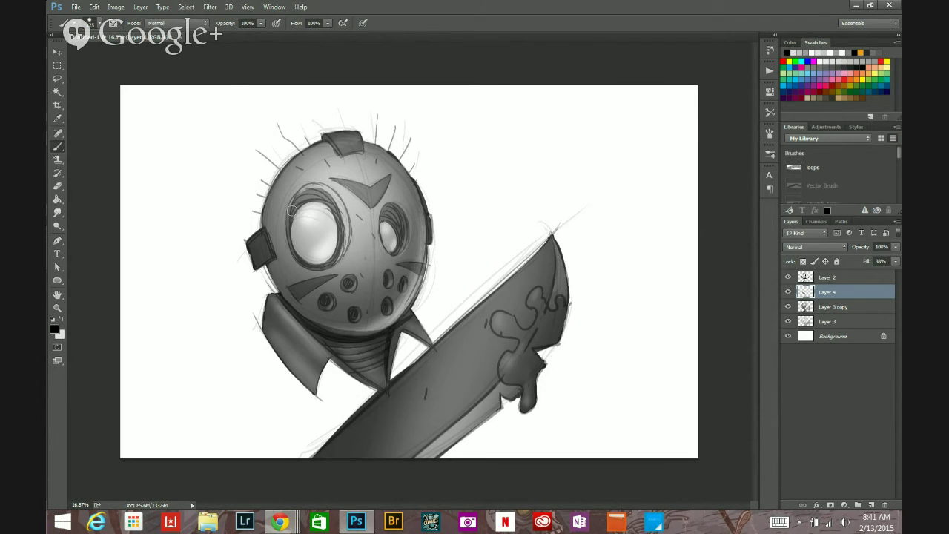
# Paint dark shadows inside the upper parts of both eye sockets and across the tops of the eyeballs.
pyautogui.moveTo(295, 208)
pyautogui.mouseDown()
pyautogui.moveTo(311, 182)
pyautogui.moveTo(314, 193)
pyautogui.moveTo(300, 198)
pyautogui.moveTo(332, 202)
pyautogui.moveTo(302, 194)
pyautogui.moveTo(315, 189)
pyautogui.moveTo(305, 191)
pyautogui.moveTo(332, 202)
pyautogui.moveTo(324, 191)
pyautogui.moveTo(345, 218)
pyautogui.mouseUp()
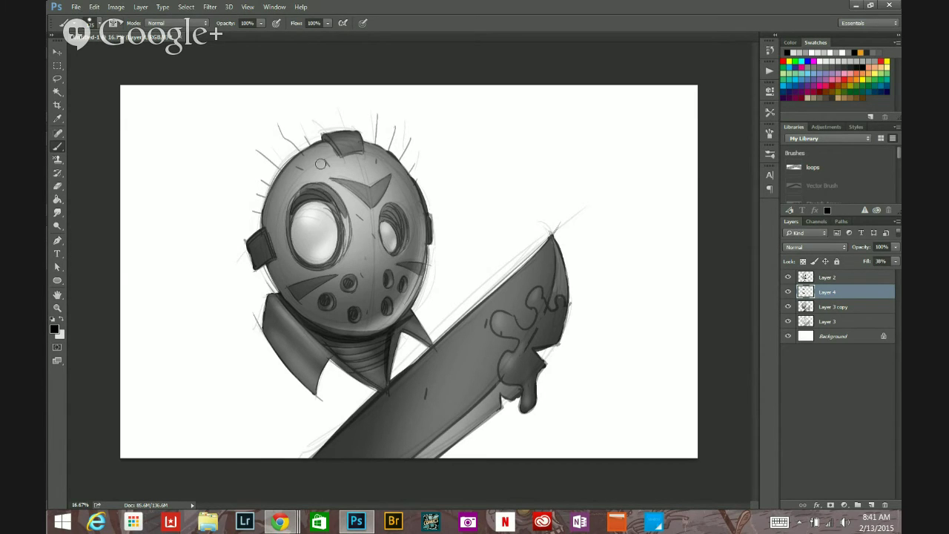
pyautogui.moveTo(296, 198)
pyautogui.mouseDown()
pyautogui.moveTo(288, 227)
pyautogui.moveTo(289, 211)
pyautogui.moveTo(301, 256)
pyautogui.mouseUp()
pyautogui.moveTo(395, 194)
pyautogui.mouseDown()
pyautogui.moveTo(398, 208)
pyautogui.moveTo(388, 218)
pyautogui.moveTo(393, 209)
pyautogui.moveTo(400, 225)
pyautogui.moveTo(396, 202)
pyautogui.moveTo(397, 234)
pyautogui.moveTo(380, 236)
pyautogui.mouseUp()
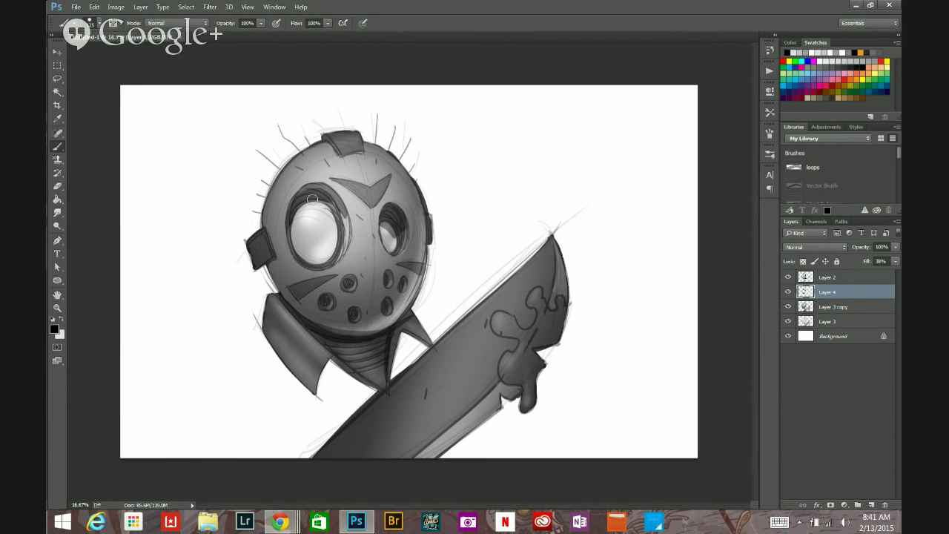
pyautogui.moveTo(304, 204)
pyautogui.mouseDown()
pyautogui.moveTo(309, 234)
pyautogui.moveTo(310, 198)
pyautogui.moveTo(341, 232)
pyautogui.mouseUp()
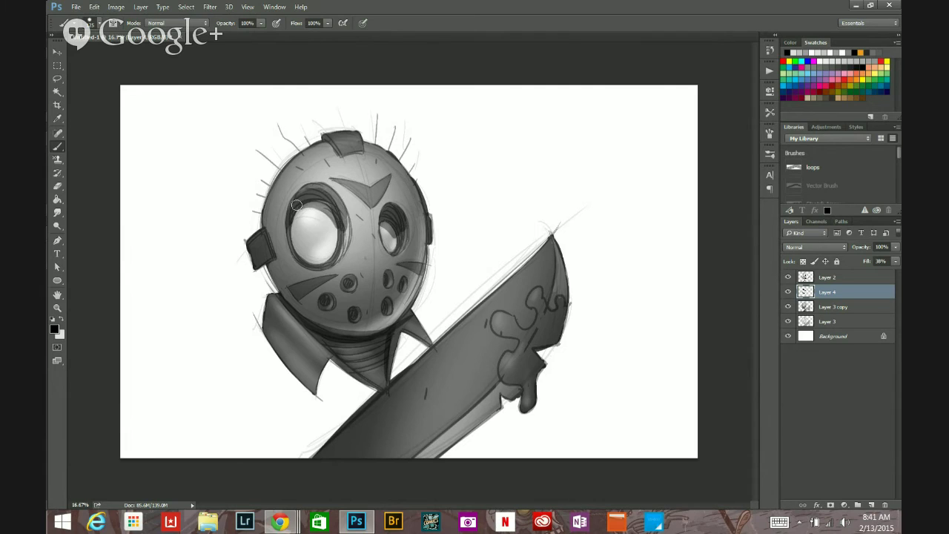
pyautogui.moveTo(297, 209); pyautogui.dragTo(337, 238)
pyautogui.moveTo(289, 225); pyautogui.dragTo(315, 241)
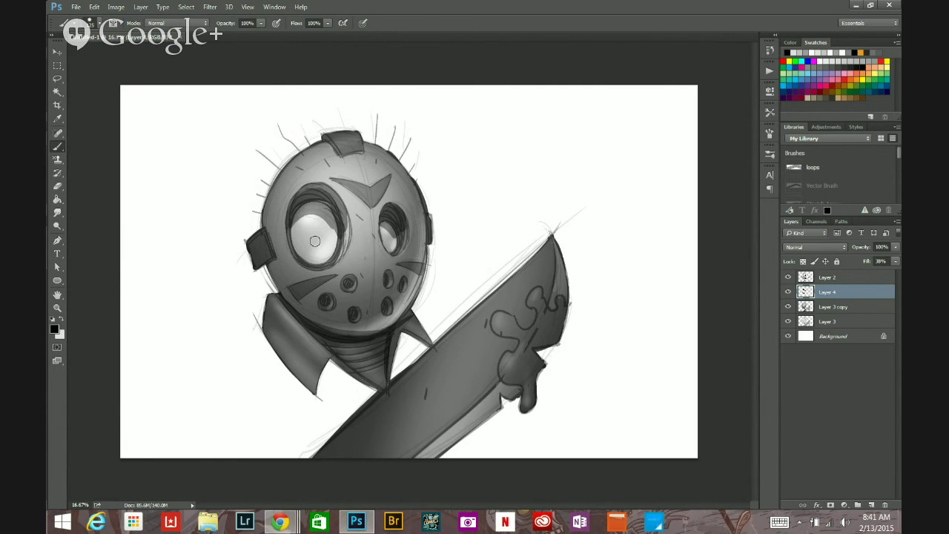
pyautogui.moveTo(387, 213)
pyautogui.mouseDown()
pyautogui.moveTo(383, 222)
pyautogui.moveTo(391, 212)
pyautogui.mouseUp()
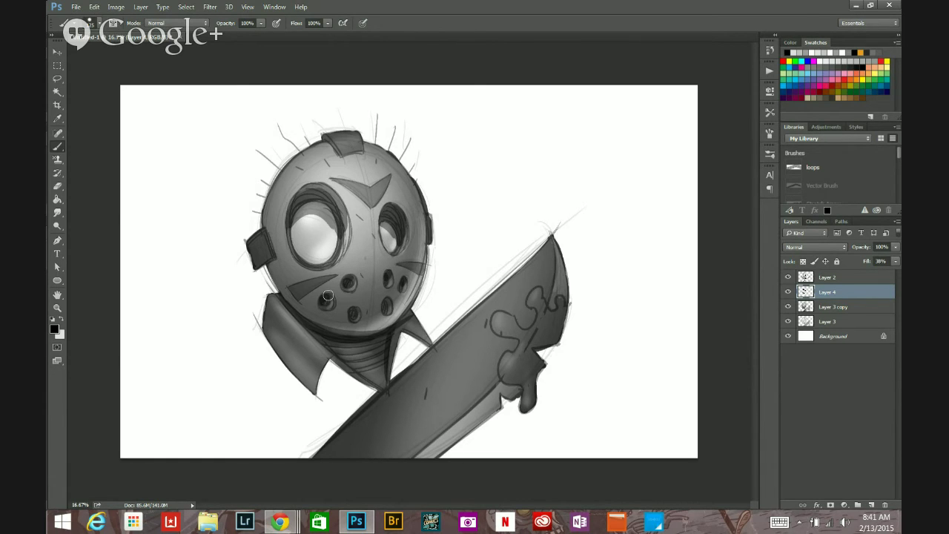
# Darken the mask's breathing holes and add a shadow along the lower edge of the top strap.
pyautogui.moveTo(353, 309); pyautogui.dragTo(389, 301)
pyautogui.moveTo(342, 157); pyautogui.dragTo(362, 153)
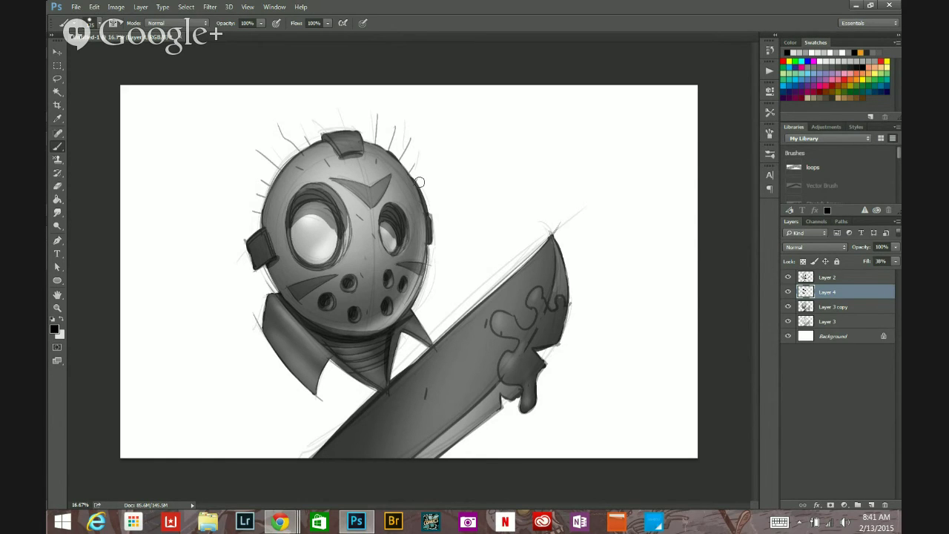
# Soften the painted shadows over both eyeballs using a larger eraser at 4% opacity, and check the whole drawing.
pyautogui.click(58, 186)
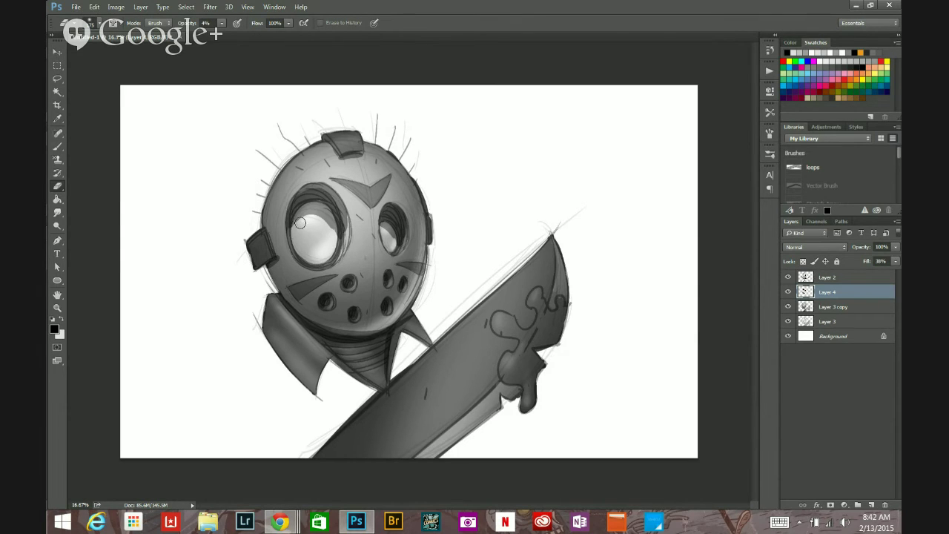
pyautogui.press(']')
pyautogui.press(']')
pyautogui.moveTo(330, 236)
pyautogui.mouseDown()
pyautogui.moveTo(332, 245)
pyautogui.moveTo(314, 218)
pyautogui.moveTo(331, 228)
pyautogui.moveTo(331, 242)
pyautogui.moveTo(313, 217)
pyautogui.moveTo(339, 243)
pyautogui.moveTo(319, 217)
pyautogui.moveTo(319, 240)
pyautogui.moveTo(390, 245)
pyautogui.moveTo(389, 230)
pyautogui.moveTo(391, 245)
pyautogui.mouseUp()
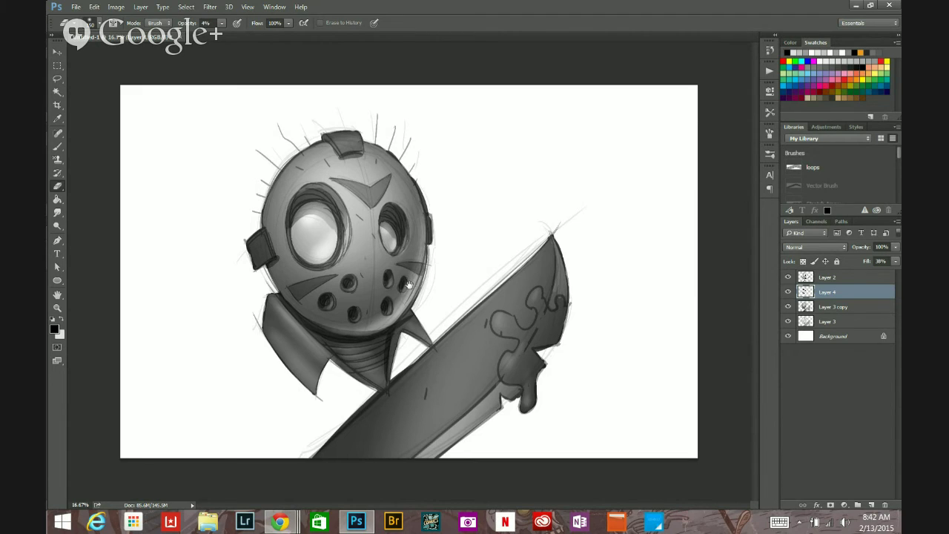
pyautogui.keyDown('alt'); pyautogui.click(405, 293); pyautogui.keyUp('alt')
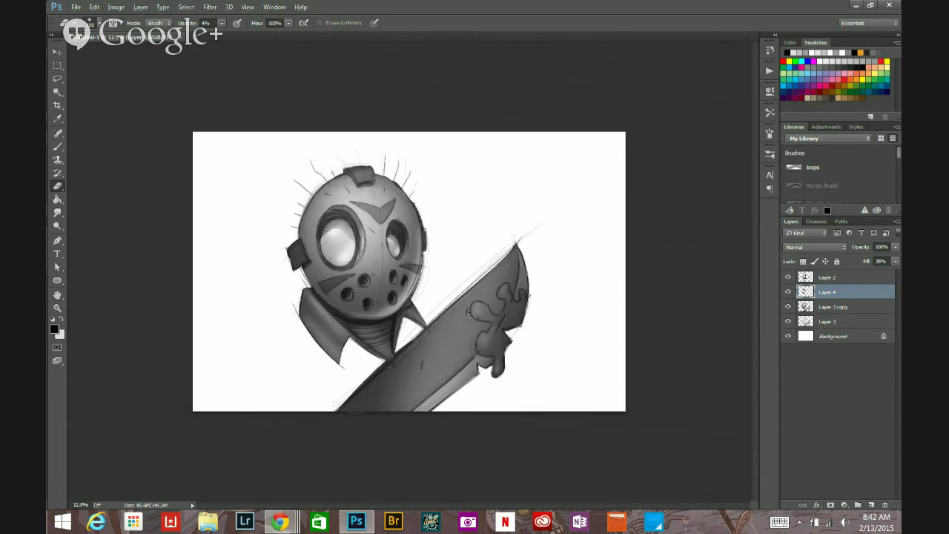
pyautogui.keyDown('ctrl'); pyautogui.click(430, 271); pyautogui.keyUp('ctrl')
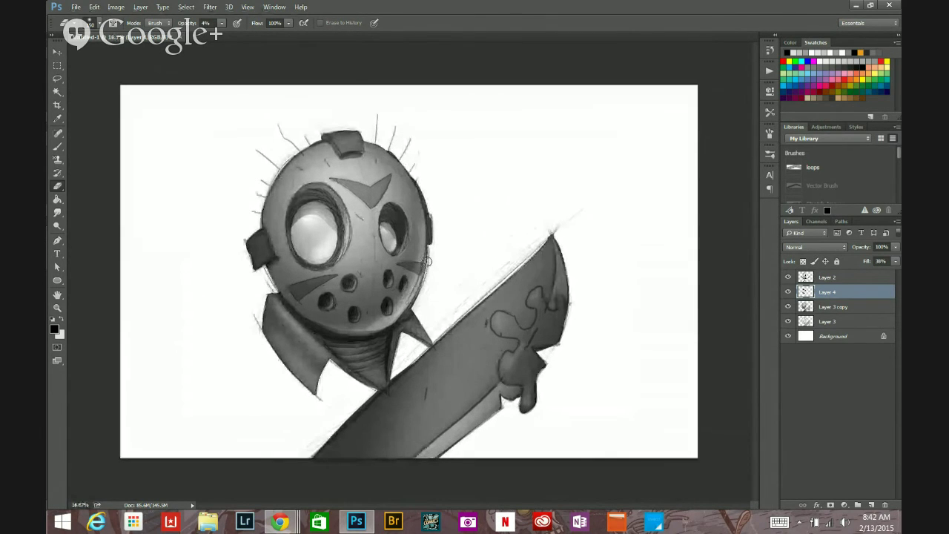
# Add another new layer above the shadow layer and switch the brush to the light foreground color for highlights.
pyautogui.click(57, 146)
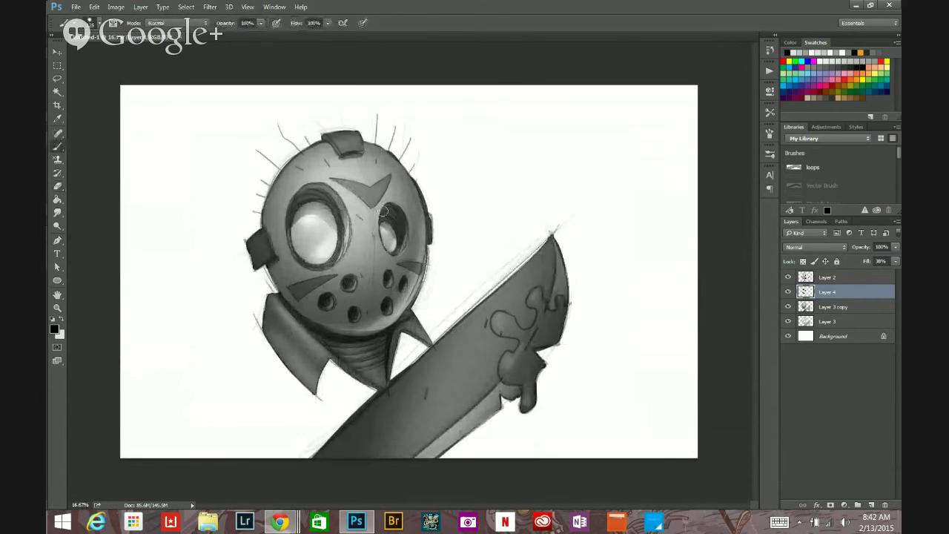
pyautogui.click(871, 505)
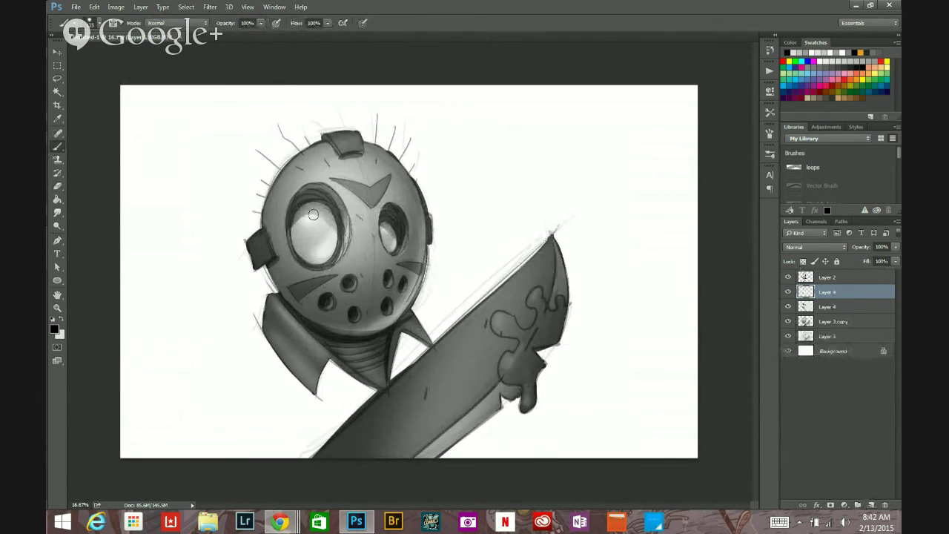
pyautogui.click(63, 320)
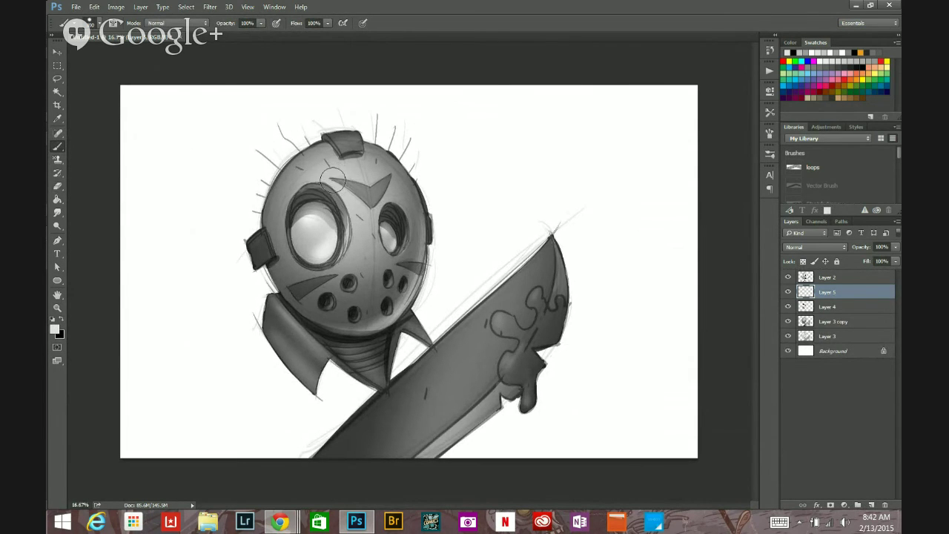
# Try a light gray highlight on the forehead, undo it, and set the foreground color to white (ffffff).
pyautogui.moveTo(334, 170)
pyautogui.mouseDown()
pyautogui.moveTo(344, 172)
pyautogui.moveTo(330, 161)
pyautogui.moveTo(336, 172)
pyautogui.moveTo(323, 170)
pyautogui.moveTo(338, 171)
pyautogui.mouseUp()
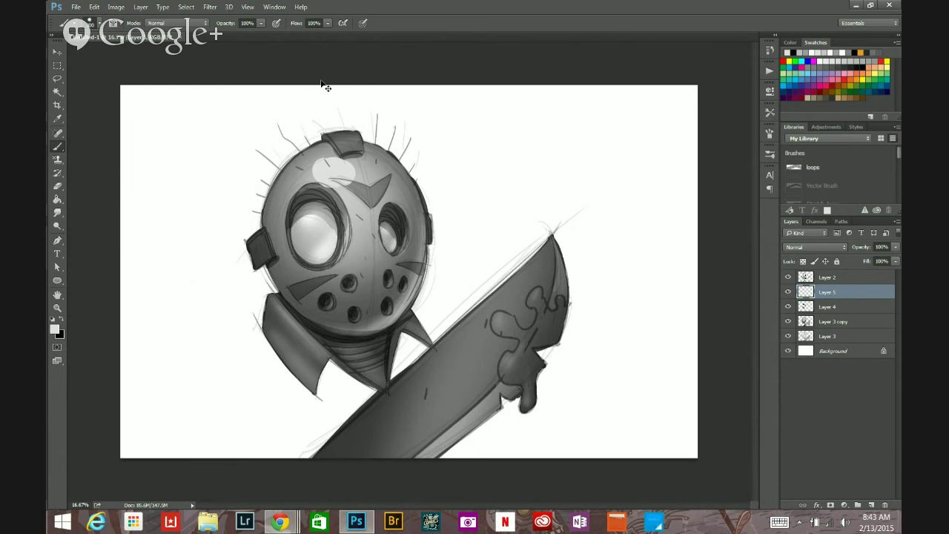
pyautogui.hotkey('ctrl', 'z')
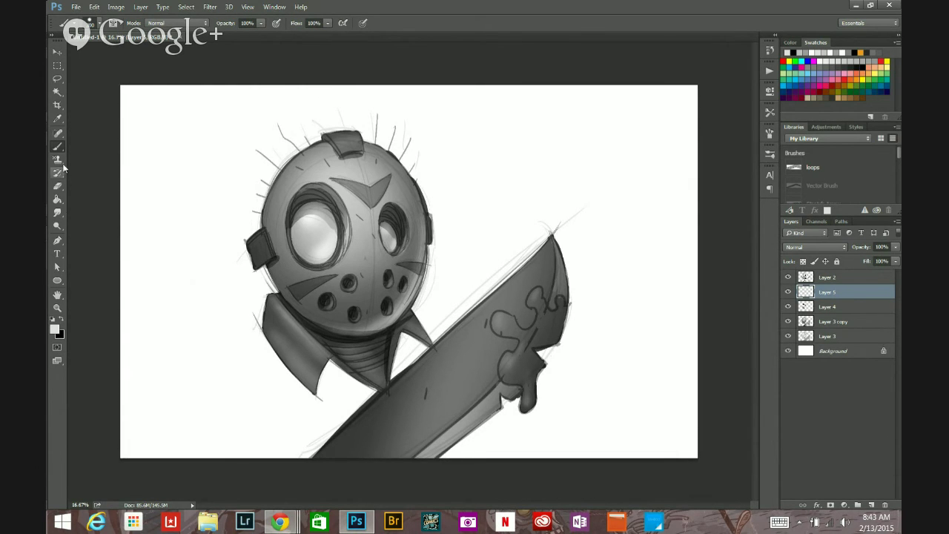
pyautogui.click(54, 328)
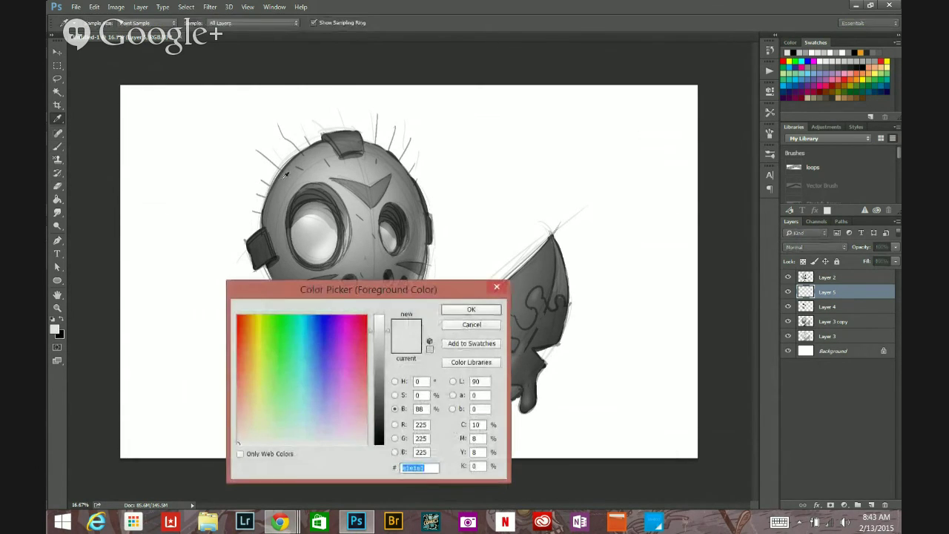
pyautogui.write('ffffff')
pyautogui.click(472, 310)
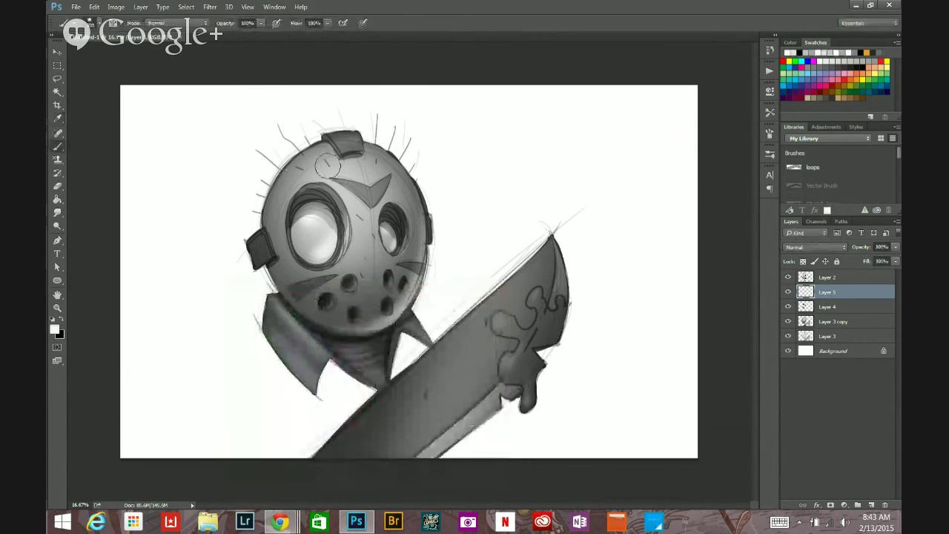
# Paint a large rounded white highlight on the mask's forehead, undoing the extra dab beside it.
pyautogui.moveTo(327, 163); pyautogui.dragTo(341, 177)
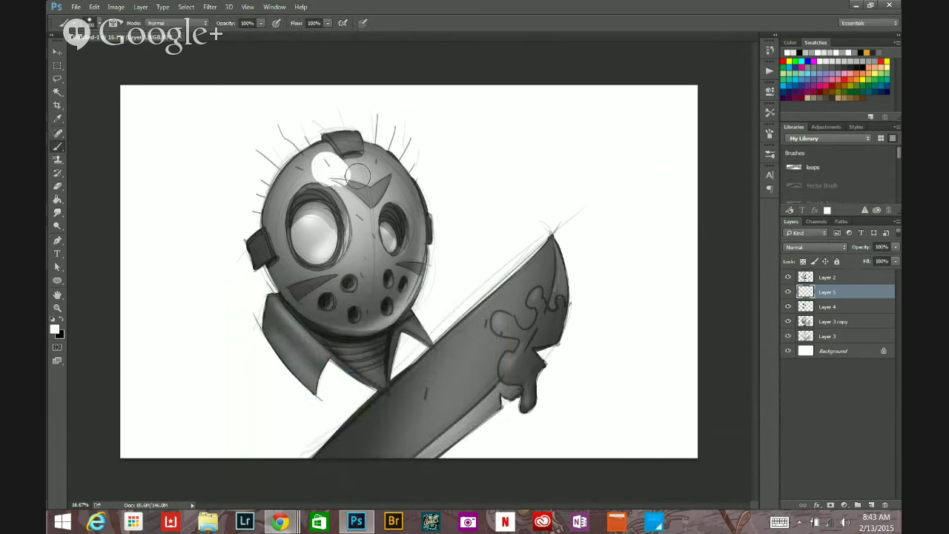
pyautogui.click(358, 174)
pyautogui.hotkey('ctrl', 'z')
pyautogui.moveTo(343, 169)
pyautogui.mouseDown()
pyautogui.moveTo(326, 167)
pyautogui.moveTo(337, 159)
pyautogui.mouseUp()
# Paint small white highlights on the rims of the breathing holes and eye sockets with a much smaller brush, undoing unwanted strokes.
pyautogui.press('[')
pyautogui.press('[')
pyautogui.press('[')
pyautogui.press('[')
pyautogui.press('[')
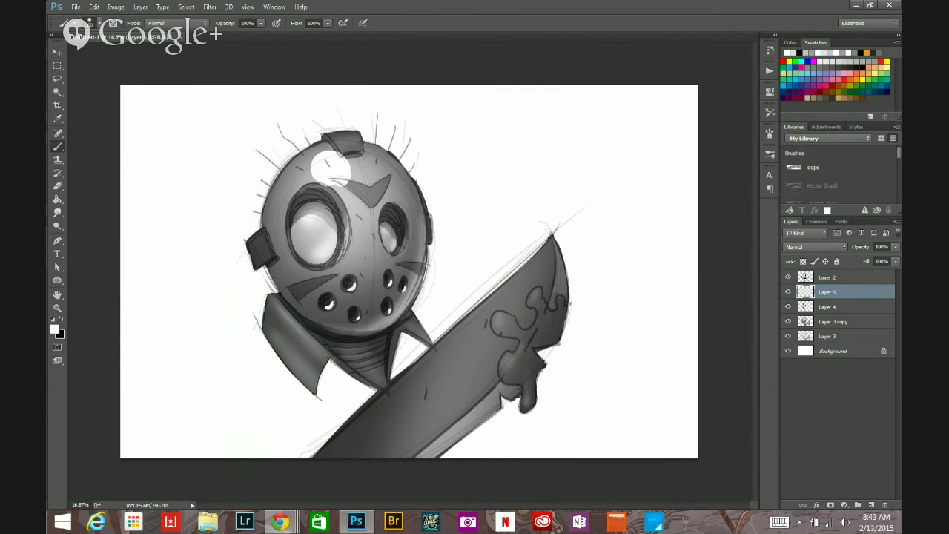
pyautogui.moveTo(339, 258); pyautogui.dragTo(341, 241)
pyautogui.moveTo(403, 244); pyautogui.dragTo(392, 257)
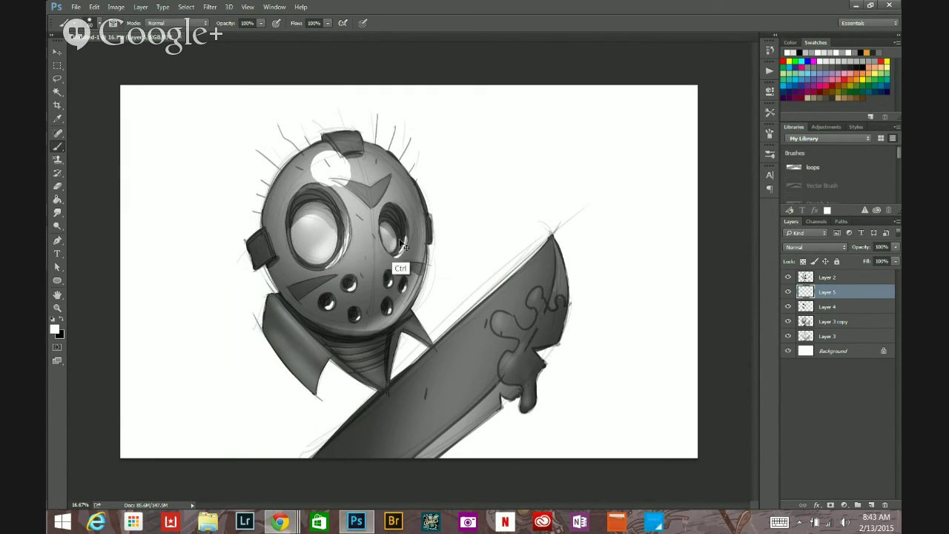
pyautogui.hotkey('ctrl', 'z')
pyautogui.moveTo(401, 250); pyautogui.dragTo(391, 255)
pyautogui.hotkey('ctrl', 'z')
pyautogui.click(327, 247)
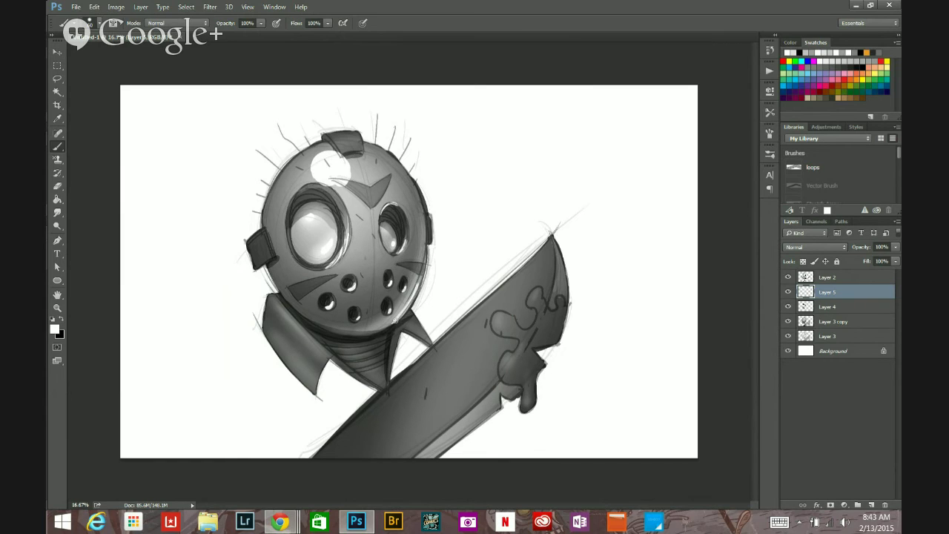
# Move the highlight layer above the sketch layer and fade the forehead highlight with the eraser at 4% opacity.
pyautogui.moveTo(857, 292); pyautogui.dragTo(848, 282)
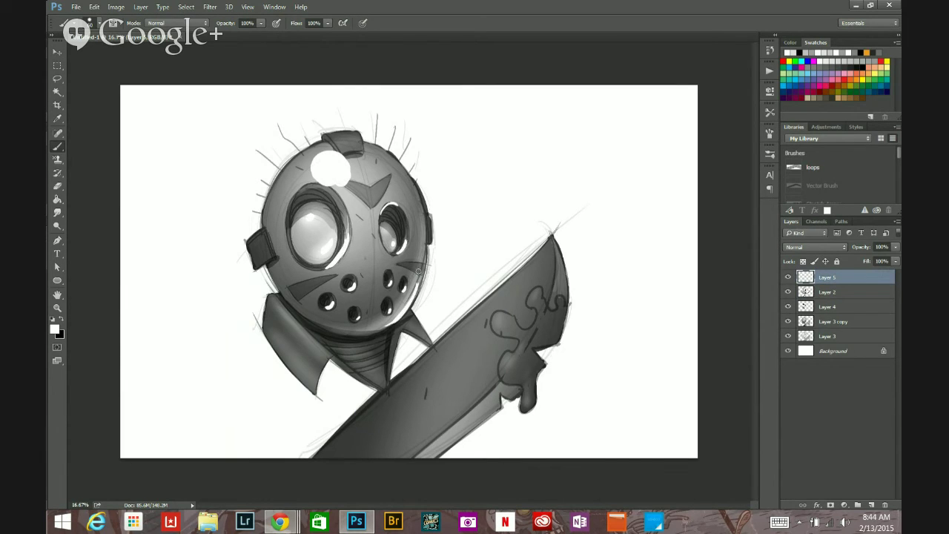
pyautogui.press('e')
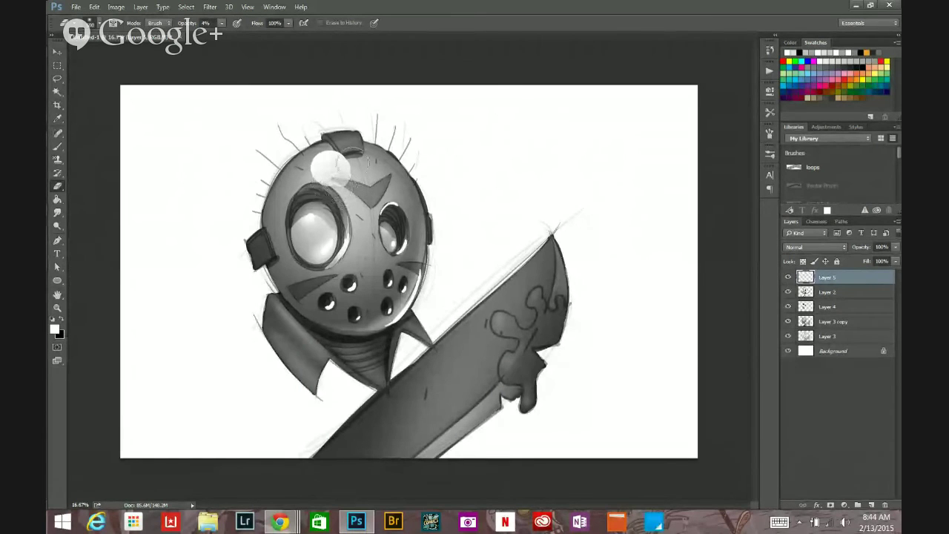
pyautogui.moveTo(343, 198)
pyautogui.mouseDown()
pyautogui.moveTo(317, 189)
pyautogui.moveTo(318, 178)
pyautogui.moveTo(340, 174)
pyautogui.moveTo(325, 175)
pyautogui.moveTo(351, 149)
pyautogui.moveTo(343, 149)
pyautogui.moveTo(339, 178)
pyautogui.moveTo(353, 155)
pyautogui.moveTo(332, 177)
pyautogui.mouseUp()
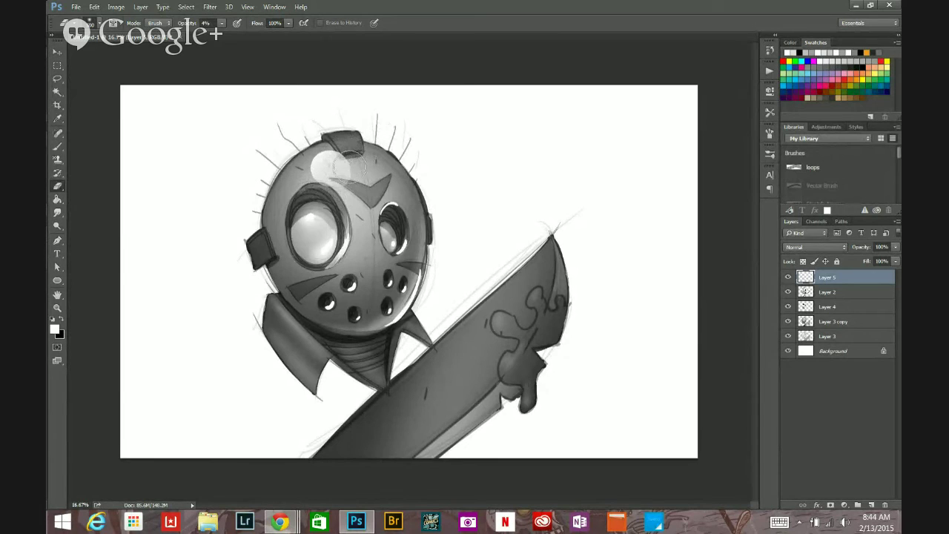
# Fade the forehead highlight and trim its inner side into a crescent with the eraser at 100% opacity.
pyautogui.moveTo(351, 157)
pyautogui.mouseDown()
pyautogui.moveTo(357, 190)
pyautogui.moveTo(362, 167)
pyautogui.moveTo(359, 188)
pyautogui.moveTo(369, 169)
pyautogui.moveTo(355, 179)
pyautogui.moveTo(344, 164)
pyautogui.mouseUp()
pyautogui.click(222, 24)
pyautogui.moveTo(259, 30); pyautogui.dragTo(278, 31)
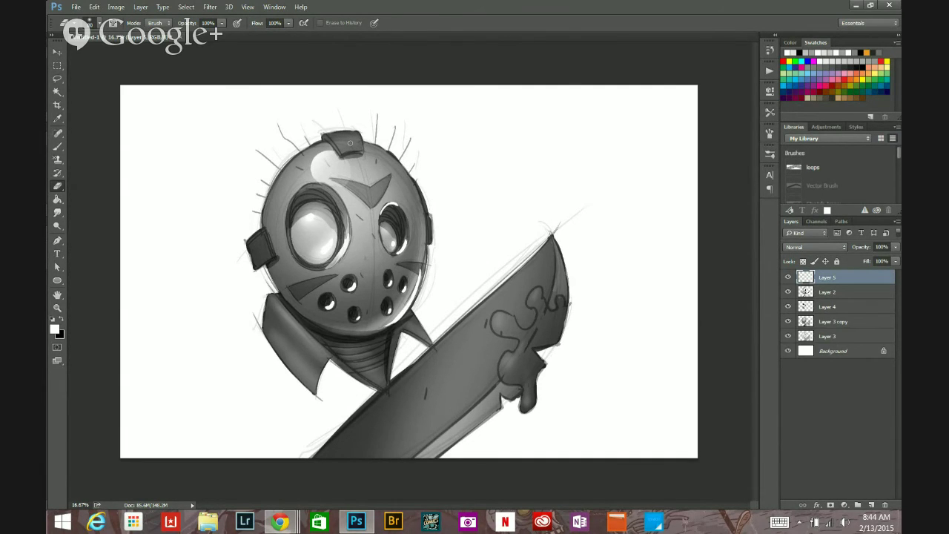
# Soften the highlights around the mask's eye sockets, breathing holes and chin with a larger eraser at 21% opacity.
pyautogui.click(222, 25)
pyautogui.click(182, 34)
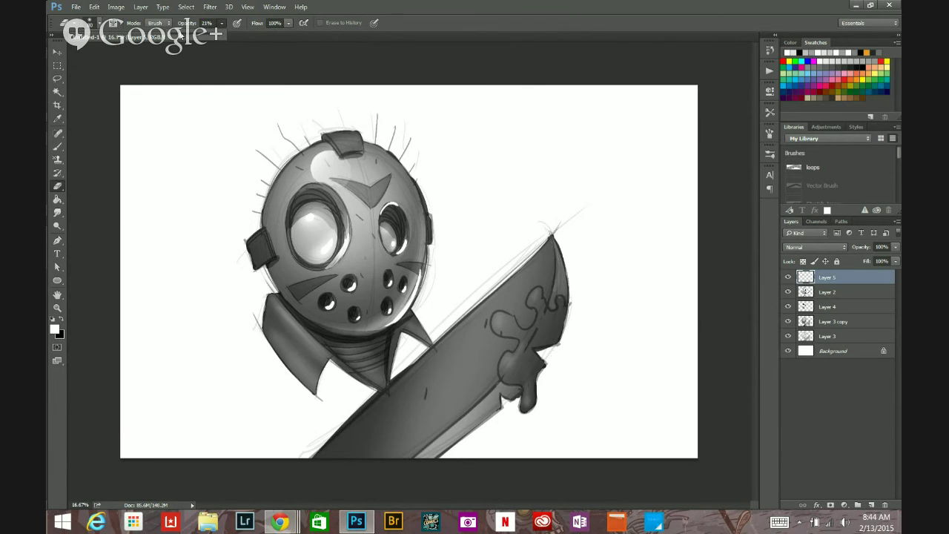
pyautogui.press(']')
pyautogui.press(']')
pyautogui.moveTo(348, 224)
pyautogui.mouseDown()
pyautogui.moveTo(373, 194)
pyautogui.moveTo(384, 220)
pyautogui.mouseUp()
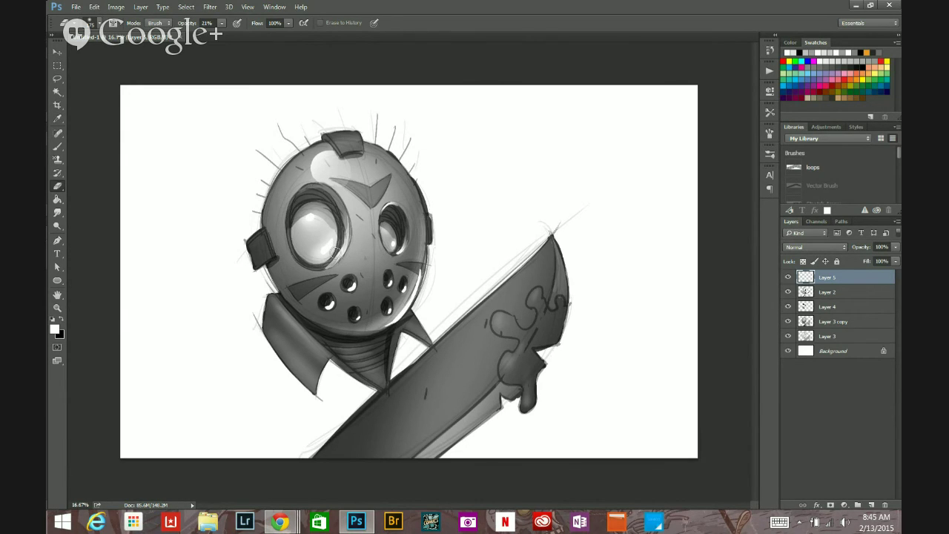
pyautogui.press('p')
pyautogui.click(58, 147)
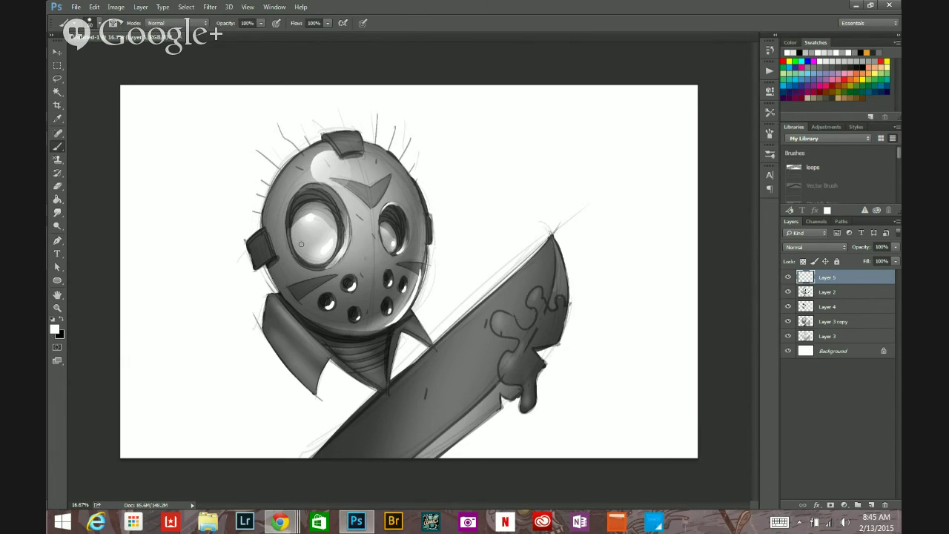
pyautogui.press('e')
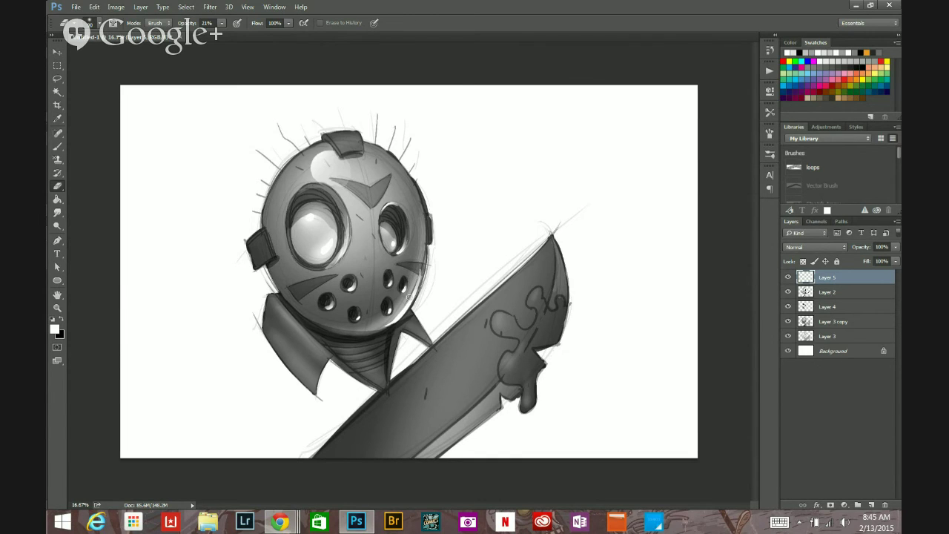
pyautogui.moveTo(398, 319); pyautogui.dragTo(367, 340)
# Paint a long white highlight along the upper edge of the machete blade with the brush at 100% opacity.
pyautogui.click(64, 145)
pyautogui.scroll(-1, 405, 348)
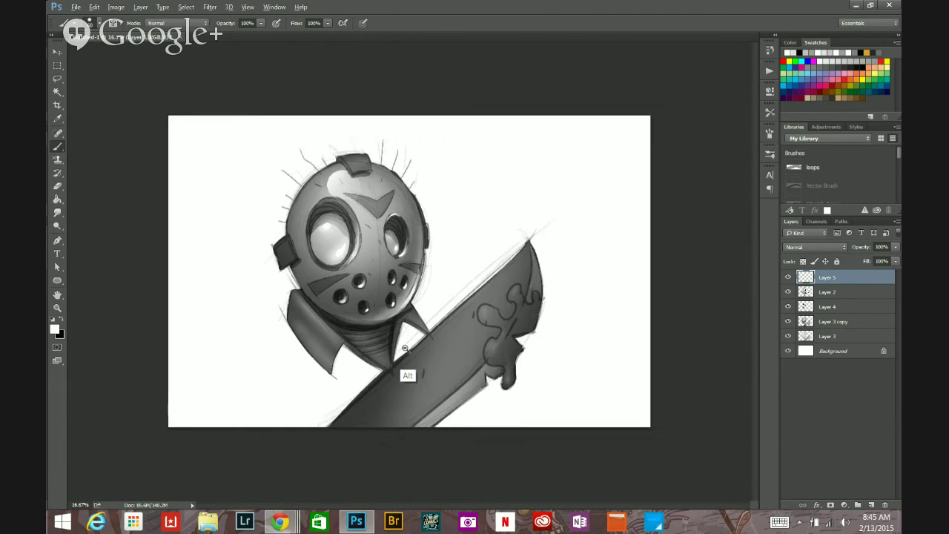
pyautogui.scroll(-2, 405, 349)
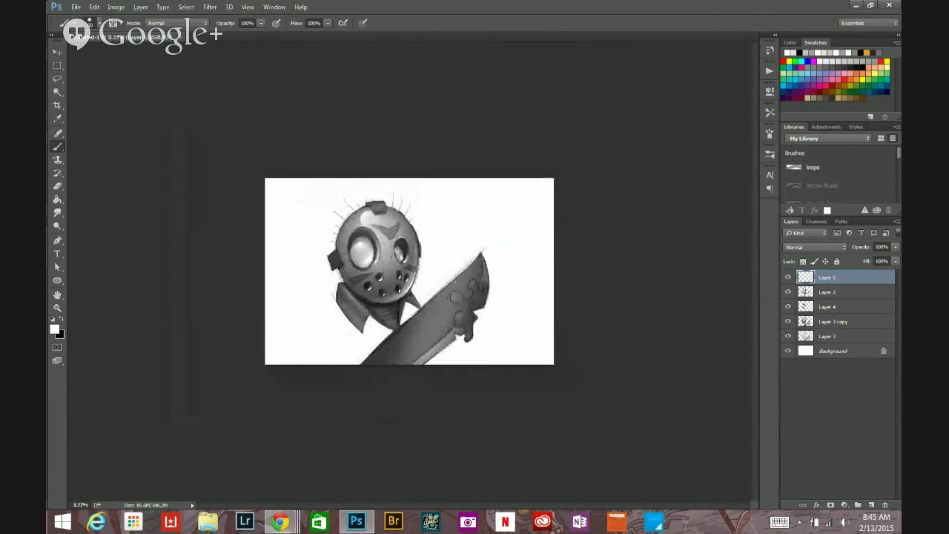
pyautogui.moveTo(465, 267); pyautogui.dragTo(375, 321)
pyautogui.hotkey('ctrl', '+')
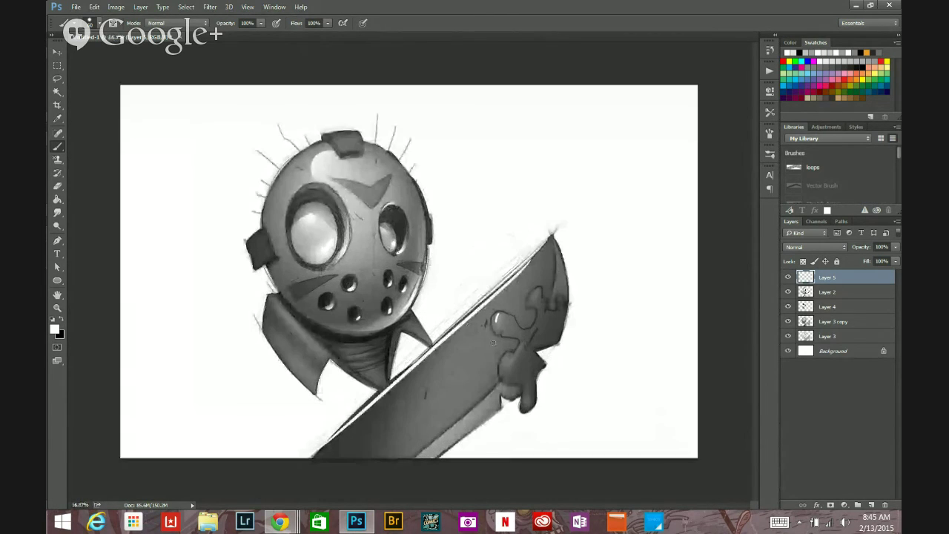
# Paint small white highlights on the blood splatter and its drip near the machete's tip.
pyautogui.moveTo(518, 348); pyautogui.dragTo(522, 345)
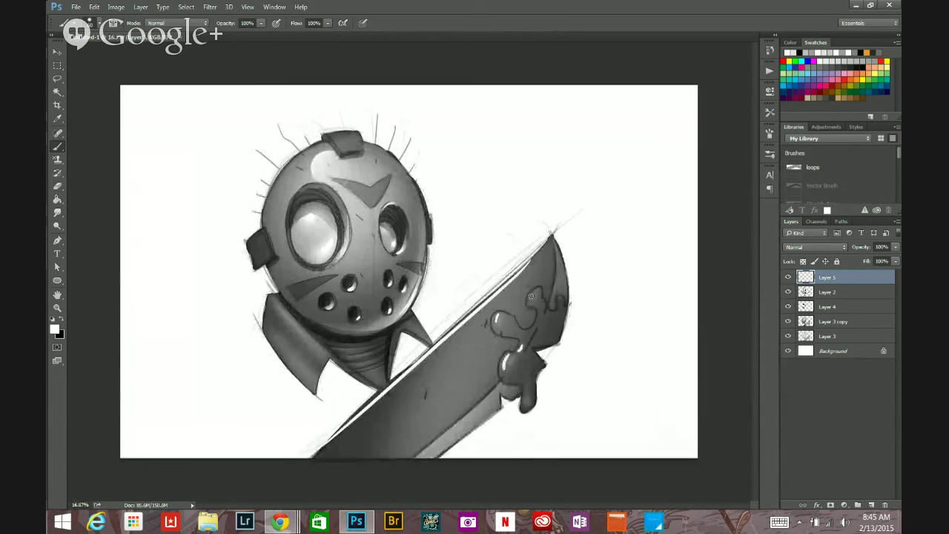
pyautogui.moveTo(534, 291); pyautogui.dragTo(532, 305)
pyautogui.moveTo(522, 394); pyautogui.dragTo(527, 403)
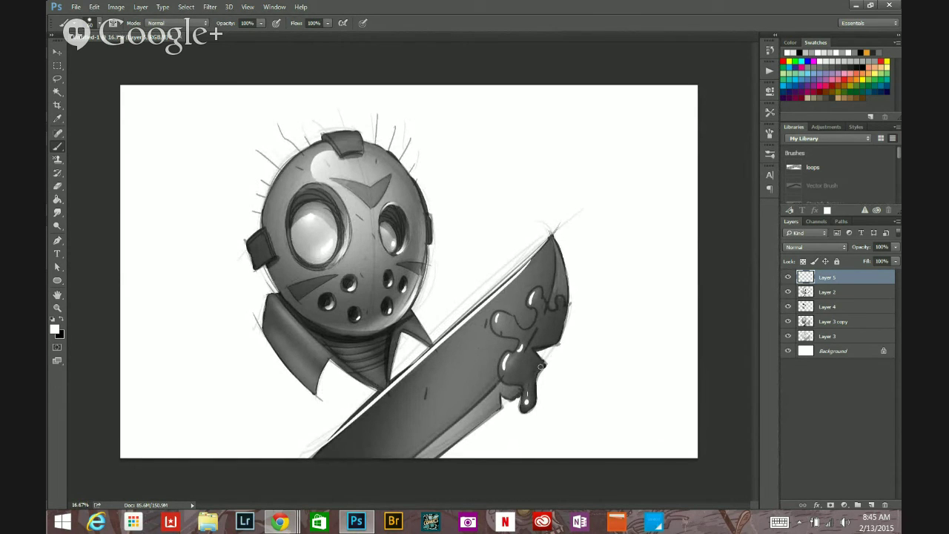
pyautogui.moveTo(542, 364); pyautogui.dragTo(537, 377)
# Paint a thin white highlight along the curved outer edge of the machete's tip, undoing the first stroke.
pyautogui.moveTo(565, 306); pyautogui.dragTo(556, 341)
pyautogui.hotkey('ctrl', 'z')
pyautogui.moveTo(561, 263); pyautogui.dragTo(566, 302)
pyautogui.moveTo(561, 261); pyautogui.dragTo(557, 341)
# Soften the white highlights on the blood splatter and along the blade's upper edge with the eraser at 21% opacity.
pyautogui.click(58, 185)
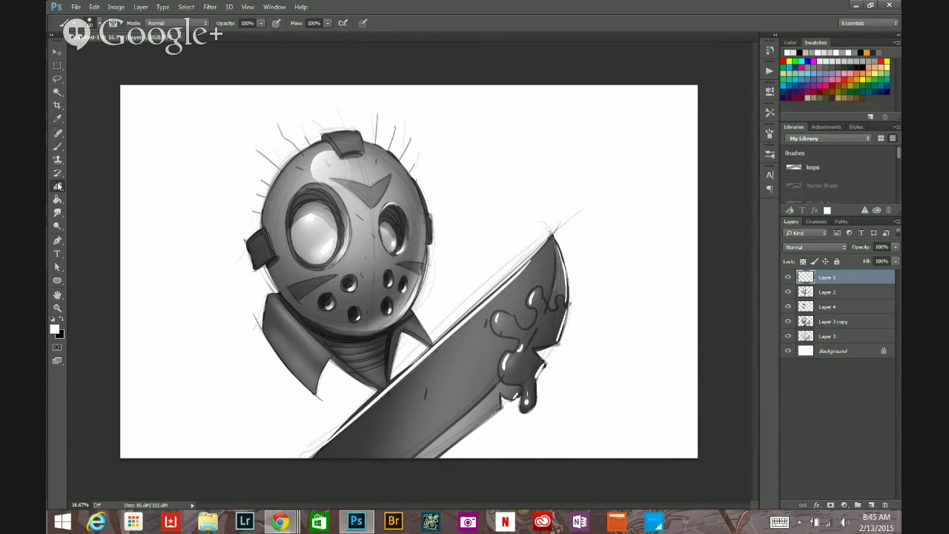
pyautogui.moveTo(531, 260); pyautogui.dragTo(474, 316)
pyautogui.moveTo(505, 285); pyautogui.dragTo(441, 349)
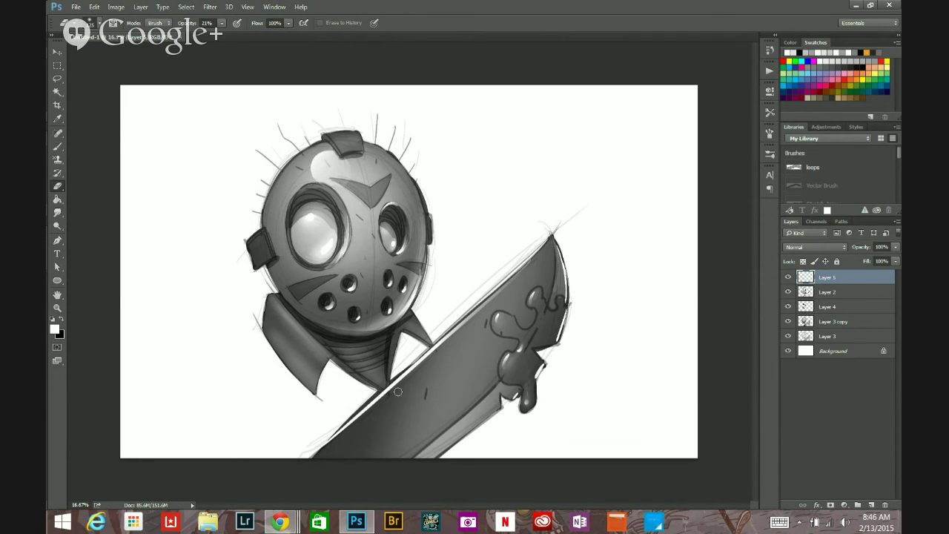
pyautogui.moveTo(327, 450)
pyautogui.mouseDown()
pyautogui.moveTo(354, 419)
pyautogui.moveTo(317, 447)
pyautogui.moveTo(428, 358)
pyautogui.mouseUp()
pyautogui.moveTo(357, 416); pyautogui.dragTo(430, 354)
pyautogui.moveTo(330, 442); pyautogui.dragTo(434, 350)
# Paint thin white highlight streaks along the fold and middle of the large collar flap.
pyautogui.click(57, 146)
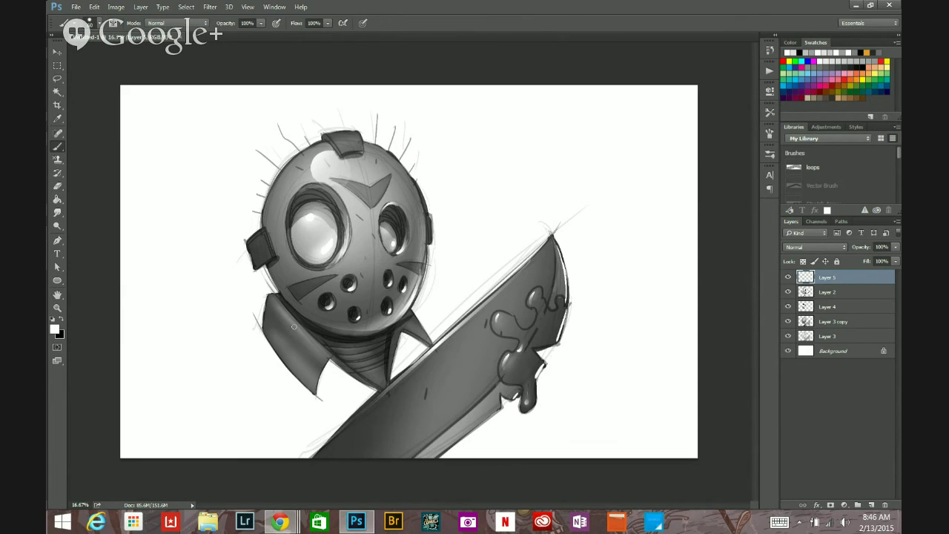
pyautogui.moveTo(324, 349); pyautogui.dragTo(272, 305)
pyautogui.moveTo(273, 304)
pyautogui.mouseDown()
pyautogui.moveTo(325, 356)
pyautogui.moveTo(294, 348)
pyautogui.moveTo(312, 371)
pyautogui.mouseUp()
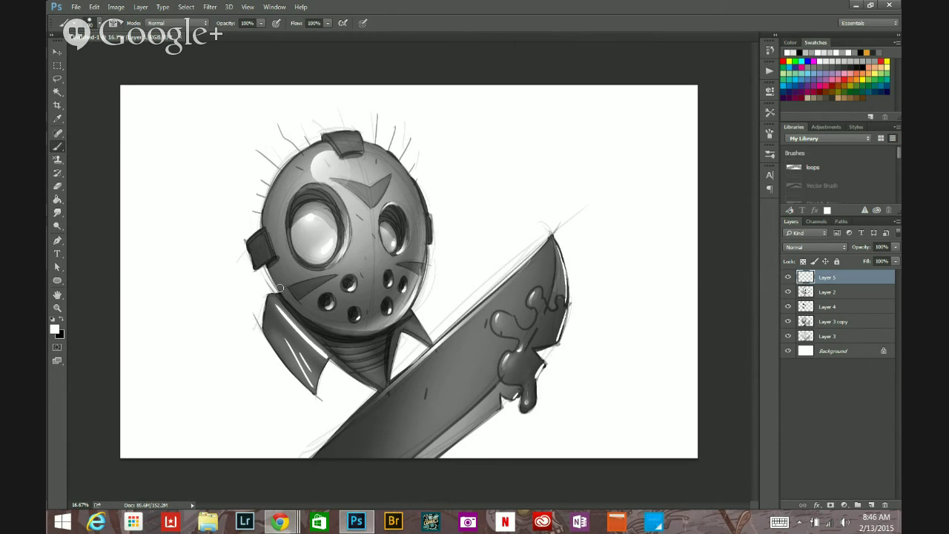
# Soften the collar flap's white streaks with a larger eraser at 21% opacity.
pyautogui.click(58, 185)
pyautogui.press(']')
pyautogui.press(']')
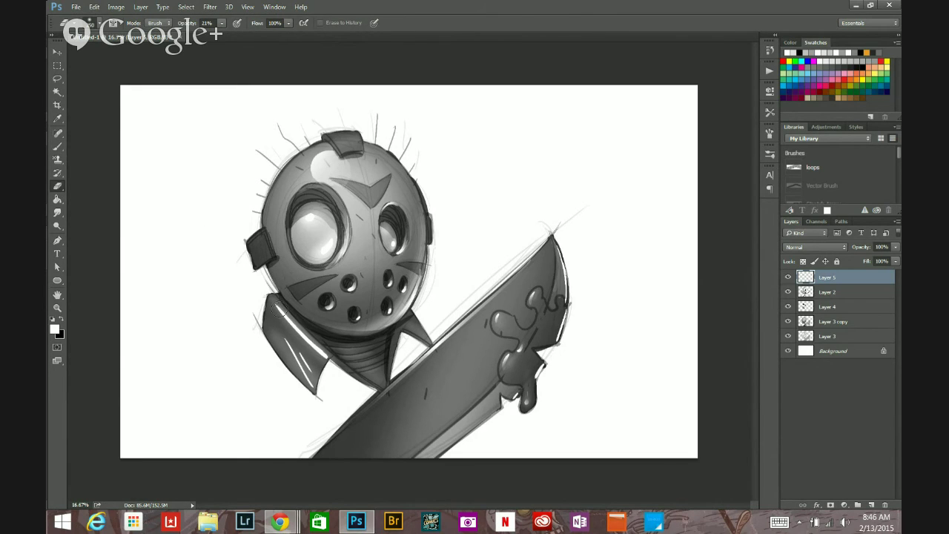
pyautogui.moveTo(286, 310)
pyautogui.mouseDown()
pyautogui.moveTo(269, 295)
pyautogui.moveTo(344, 371)
pyautogui.mouseUp()
pyautogui.moveTo(278, 338); pyautogui.dragTo(317, 381)
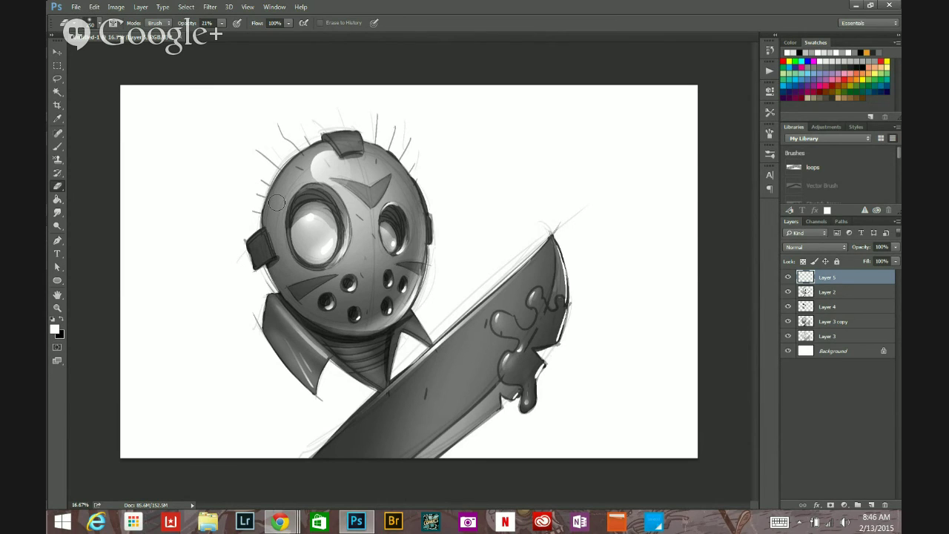
# Paint a small round white highlight beside the large forehead highlight, undoing stray dabs, and soften it with the eraser.
pyautogui.click(57, 146)
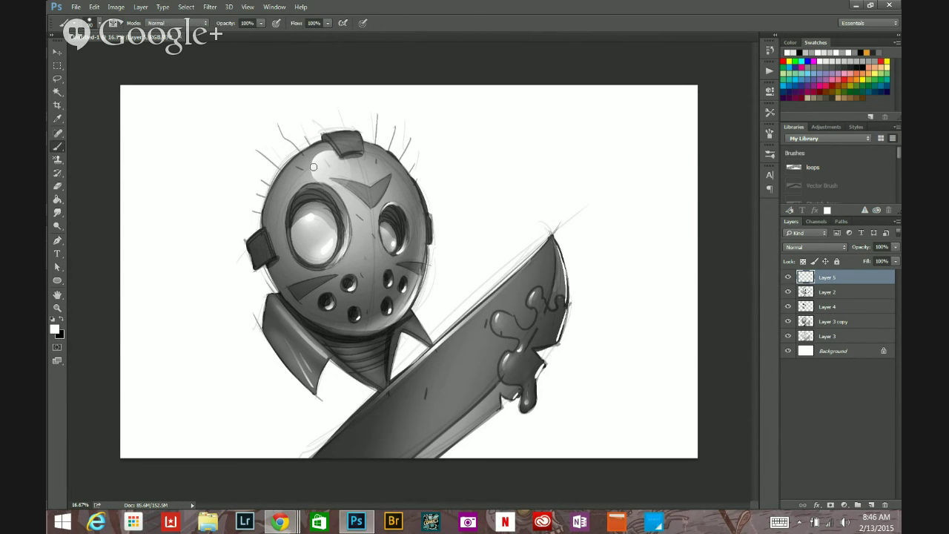
pyautogui.moveTo(319, 160); pyautogui.dragTo(323, 165)
pyautogui.press('ctrl')
pyautogui.hotkey('ctrl', 'alt', 'z')
pyautogui.click(59, 186)
pyautogui.hotkey('ctrl', '-')
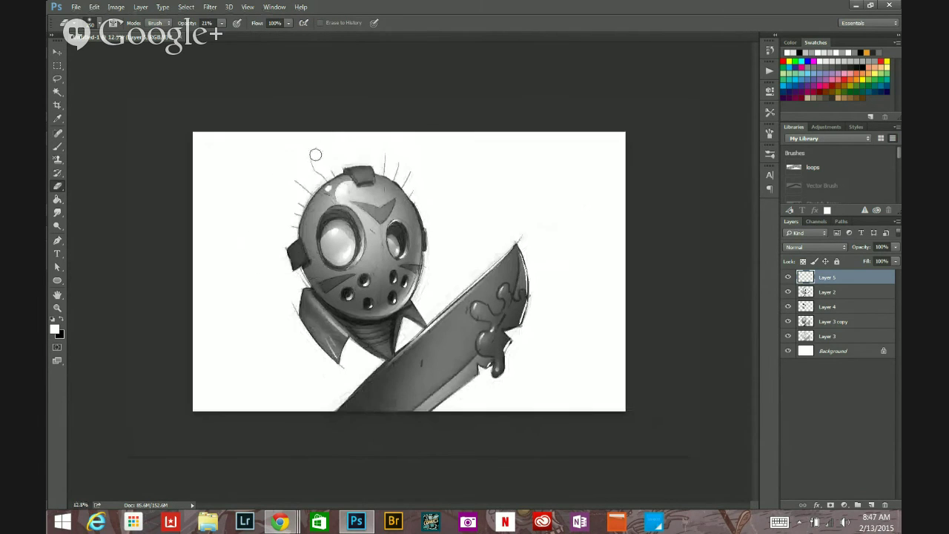
pyautogui.hotkey('ctrl', '+')
pyautogui.hotkey('ctrl', '+')
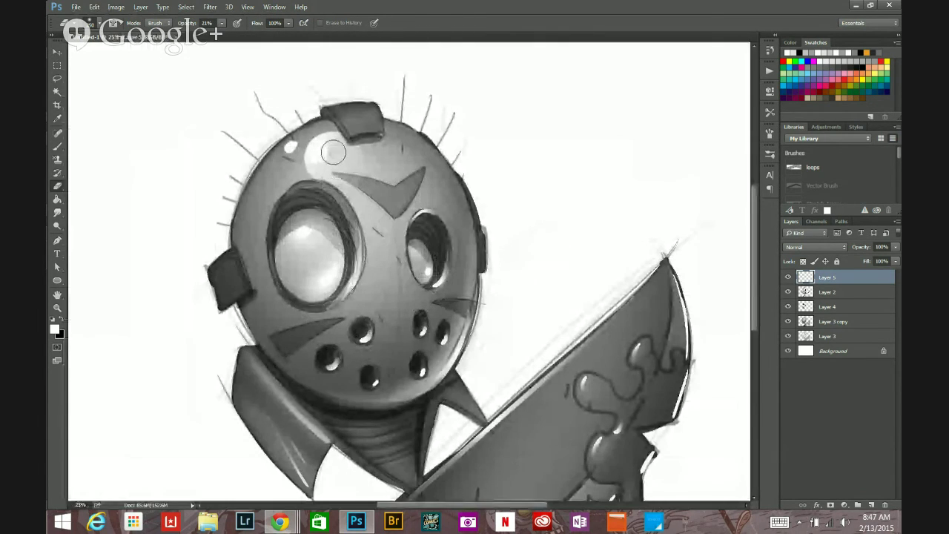
pyautogui.moveTo(332, 152)
pyautogui.mouseDown()
pyautogui.moveTo(294, 150)
pyautogui.moveTo(299, 136)
pyautogui.moveTo(295, 149)
pyautogui.mouseUp()
# Paint white highlights on the mask's top strap and the side strap near the large eye, softening them with a smaller eraser.
pyautogui.press('[')
pyautogui.press('[')
pyautogui.press('[')
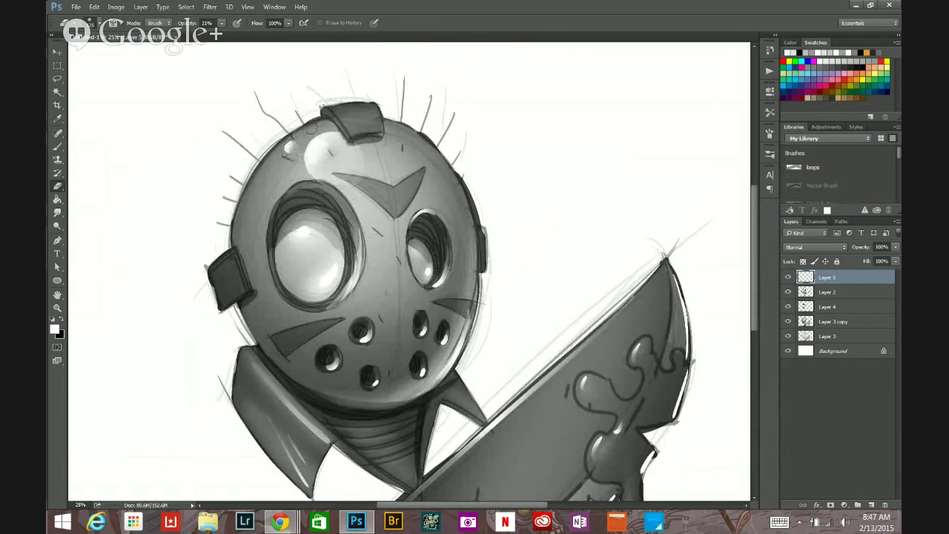
pyautogui.press('b')
pyautogui.moveTo(363, 114)
pyautogui.mouseDown()
pyautogui.moveTo(347, 116)
pyautogui.moveTo(379, 102)
pyautogui.mouseUp()
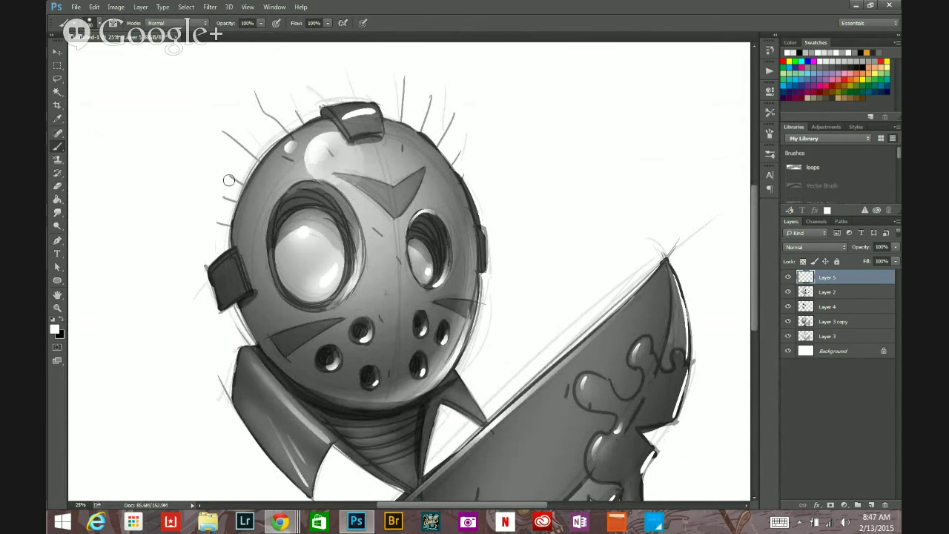
pyautogui.moveTo(225, 258)
pyautogui.mouseDown()
pyautogui.moveTo(213, 267)
pyautogui.moveTo(221, 261)
pyautogui.mouseUp()
pyautogui.click(57, 186)
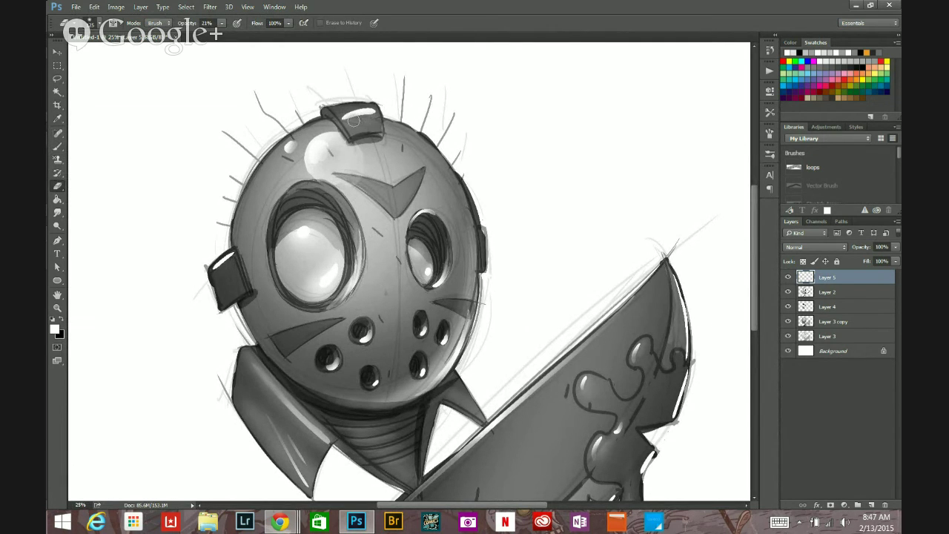
pyautogui.moveTo(343, 122)
pyautogui.mouseDown()
pyautogui.moveTo(384, 112)
pyautogui.moveTo(365, 107)
pyautogui.mouseUp()
pyautogui.moveTo(222, 267)
pyautogui.mouseDown()
pyautogui.moveTo(214, 268)
pyautogui.moveTo(240, 256)
pyautogui.moveTo(214, 273)
pyautogui.mouseUp()
pyautogui.keyDown('alt'); pyautogui.click(430, 310); pyautogui.keyUp('alt')
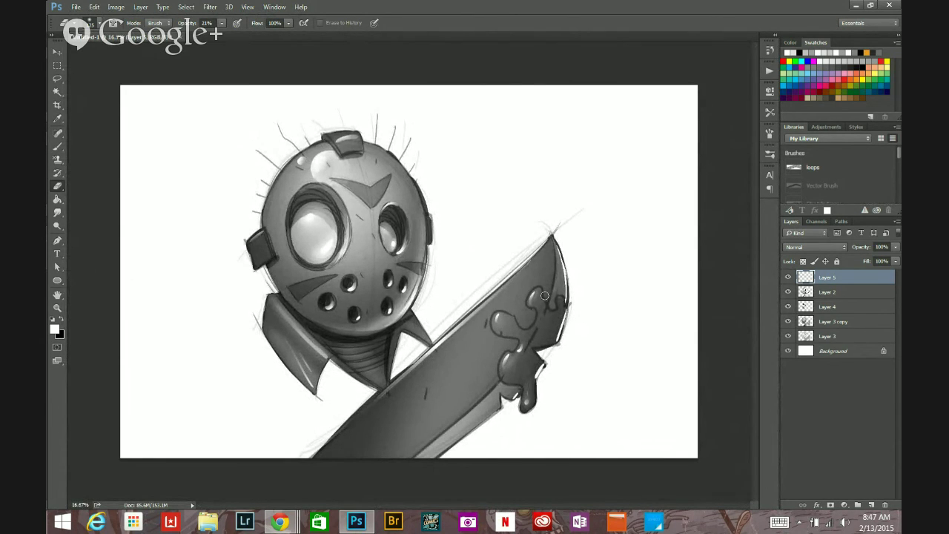
pyautogui.click(825, 292)
pyautogui.click(820, 325)
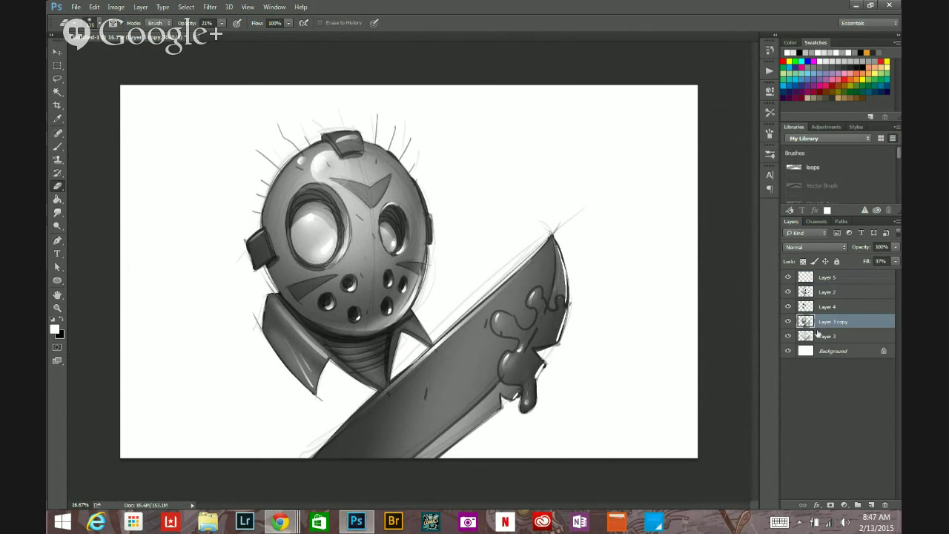
pyautogui.click(818, 335)
pyautogui.hotkey('ctrl', 'shift', 'i')
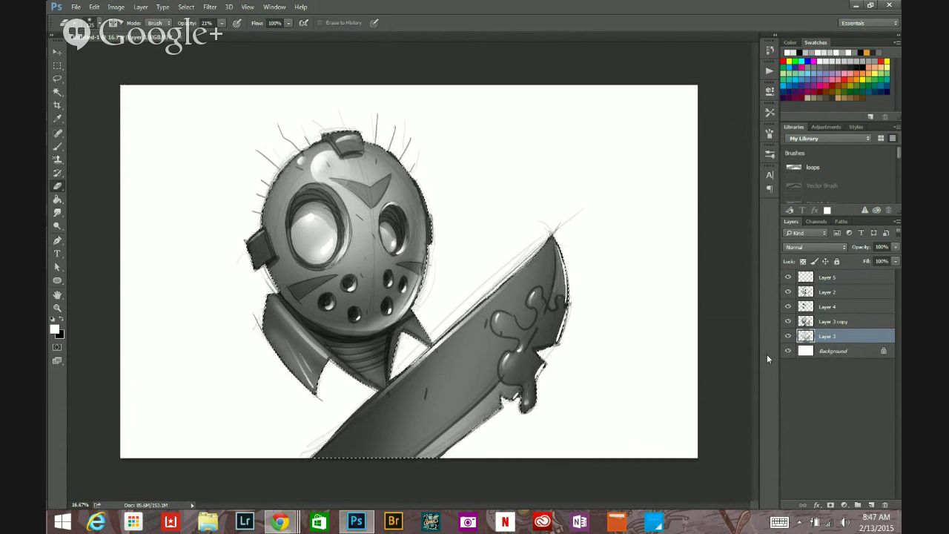
pyautogui.hotkey('ctrl', 'd')
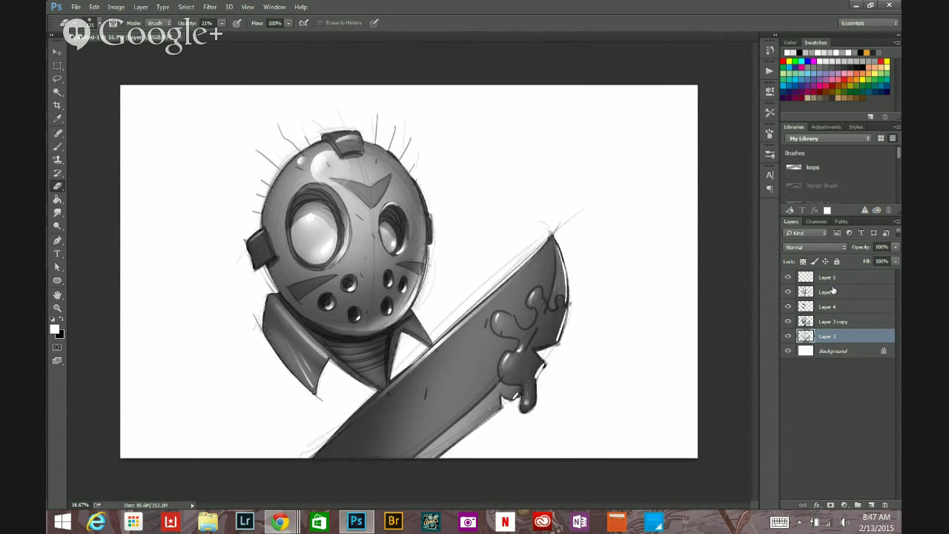
# Add a new layer above all others and set the foreground color to pale yellow (fffce6).
pyautogui.hotkey('ctrl', 'shift', 'alt', 'n')
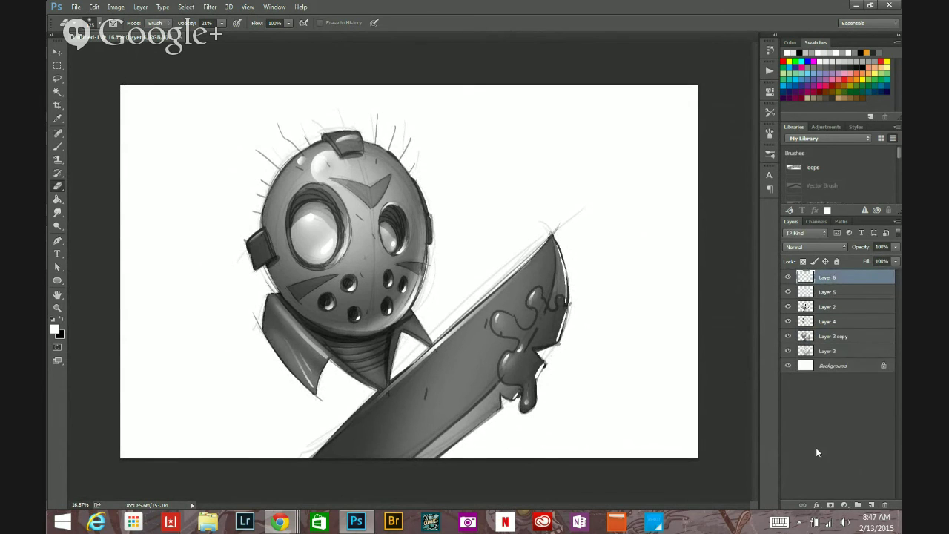
pyautogui.click(54, 329)
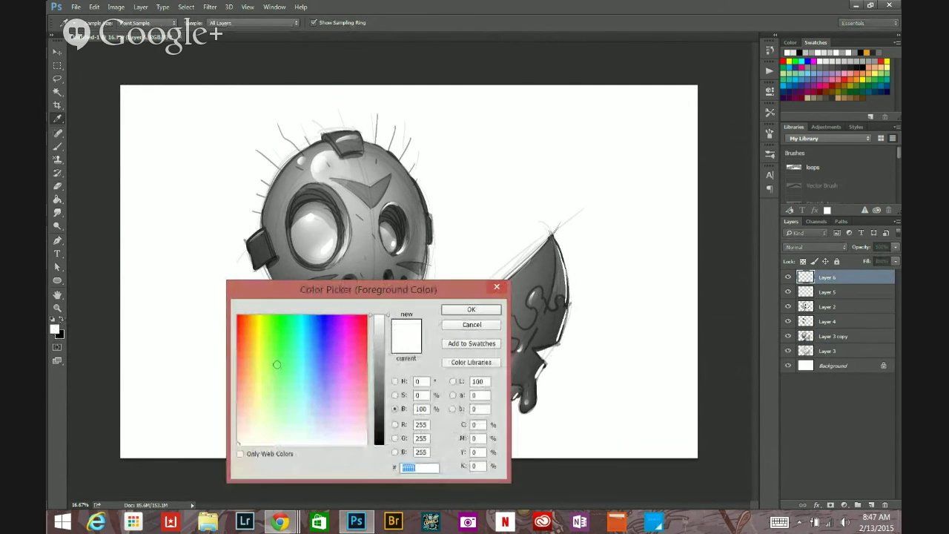
pyautogui.moveTo(256, 422); pyautogui.dragTo(256, 431)
pyautogui.click(470, 310)
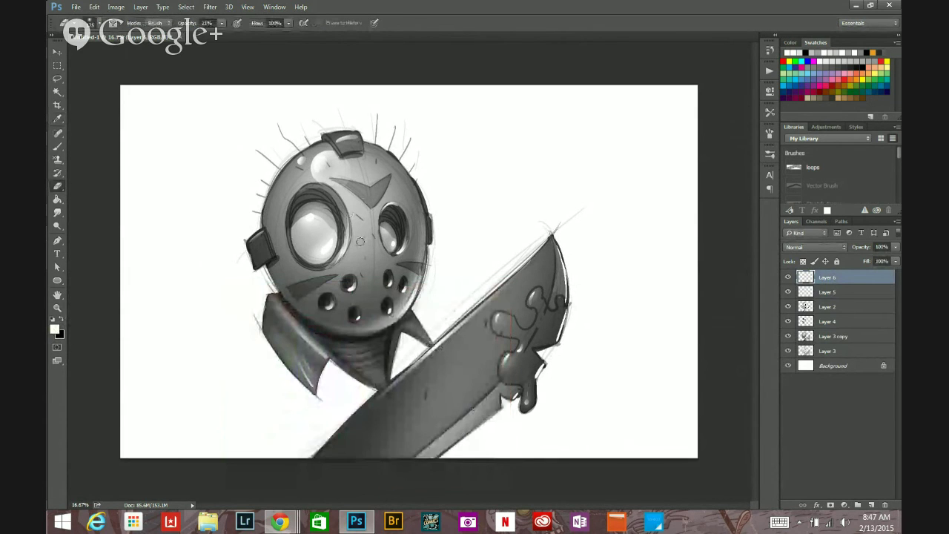
# Set the eraser to 100% opacity, brush a pale yellow stroke down the mask's nose, and set the new layer's blending mode to Color.
pyautogui.click(221, 23)
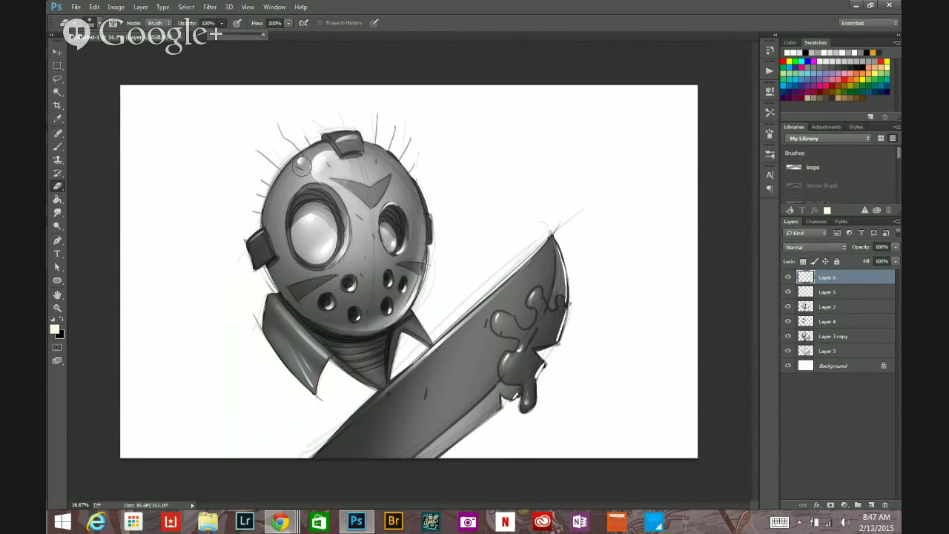
pyautogui.click(57, 149)
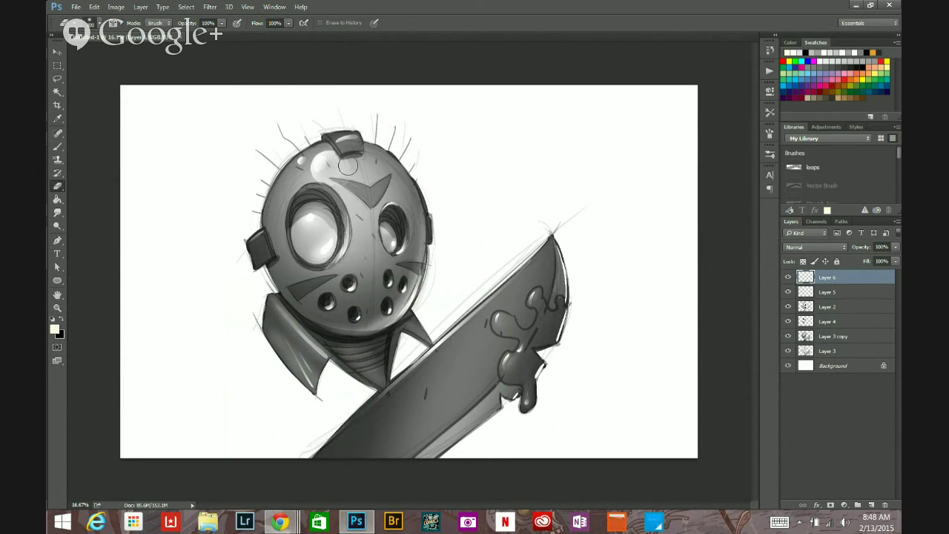
pyautogui.click(58, 148)
pyautogui.moveTo(356, 190); pyautogui.dragTo(362, 246)
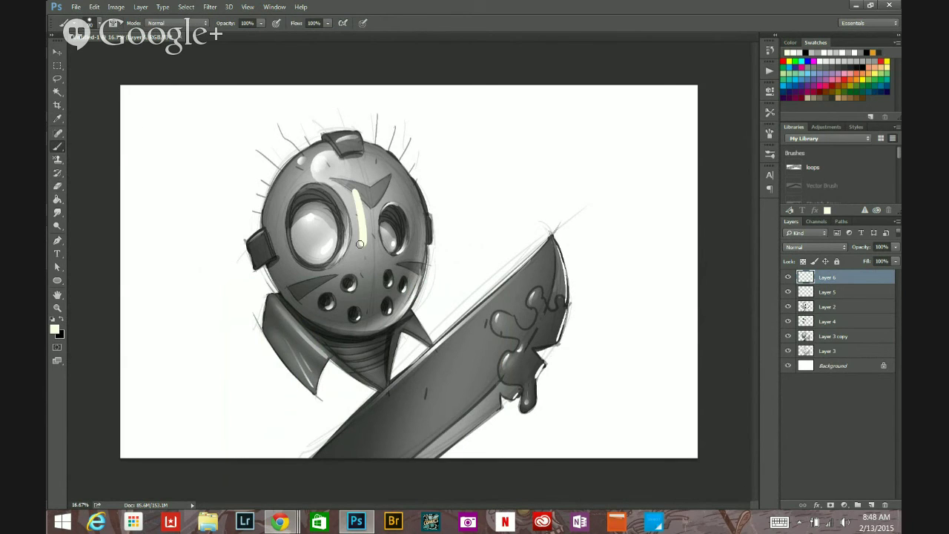
pyautogui.click(814, 247)
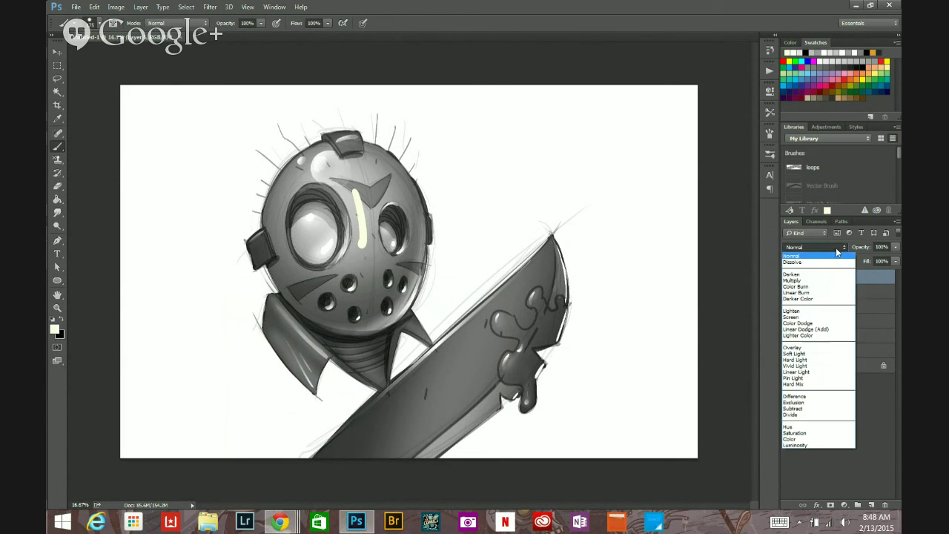
pyautogui.click(807, 441)
# Tint the whole mask surface pale yellow with the brush, keeping the eyeballs gray.
pyautogui.moveTo(353, 200)
pyautogui.mouseDown()
pyautogui.moveTo(361, 251)
pyautogui.moveTo(328, 169)
pyautogui.moveTo(305, 172)
pyautogui.moveTo(301, 160)
pyautogui.moveTo(275, 234)
pyautogui.moveTo(304, 169)
pyautogui.mouseUp()
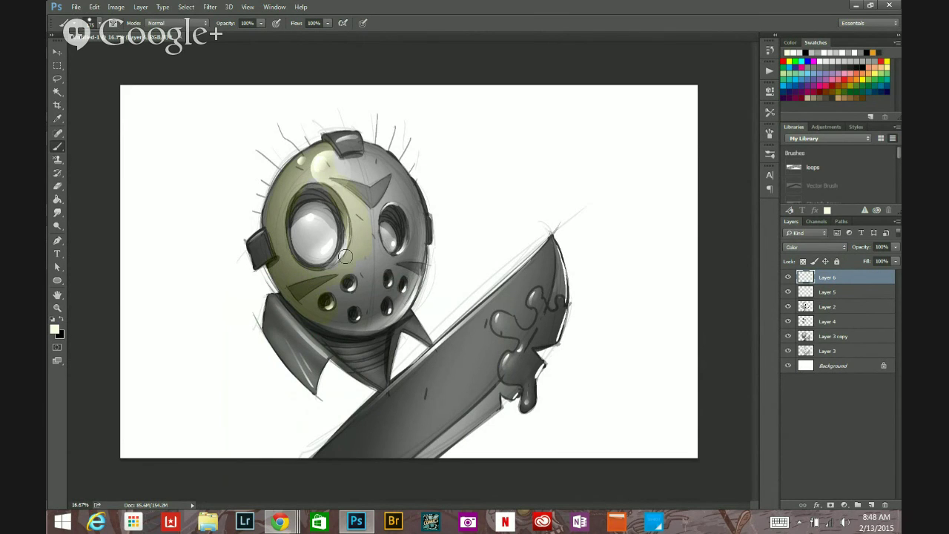
pyautogui.moveTo(346, 257)
pyautogui.mouseDown()
pyautogui.moveTo(349, 233)
pyautogui.moveTo(328, 188)
pyautogui.moveTo(287, 200)
pyautogui.moveTo(334, 197)
pyautogui.moveTo(349, 215)
pyautogui.moveTo(351, 181)
pyautogui.moveTo(370, 278)
pyautogui.moveTo(376, 196)
pyautogui.moveTo(390, 180)
pyautogui.moveTo(395, 194)
pyautogui.moveTo(368, 195)
pyautogui.moveTo(352, 173)
pyautogui.moveTo(337, 171)
pyautogui.moveTo(360, 167)
pyautogui.moveTo(315, 161)
pyautogui.mouseUp()
pyautogui.click(58, 186)
pyautogui.click(58, 146)
# Brush the same pale yellow tint over the mask's top strap and both side straps.
pyautogui.moveTo(265, 252); pyautogui.dragTo(261, 264)
pyautogui.moveTo(329, 143)
pyautogui.mouseDown()
pyautogui.moveTo(337, 157)
pyautogui.moveTo(359, 147)
pyautogui.mouseUp()
pyautogui.moveTo(429, 236); pyautogui.dragTo(434, 220)
# Set the foreground color to red (f04937) and try a brush stroke on the mask's forehead chevron.
pyautogui.click(55, 329)
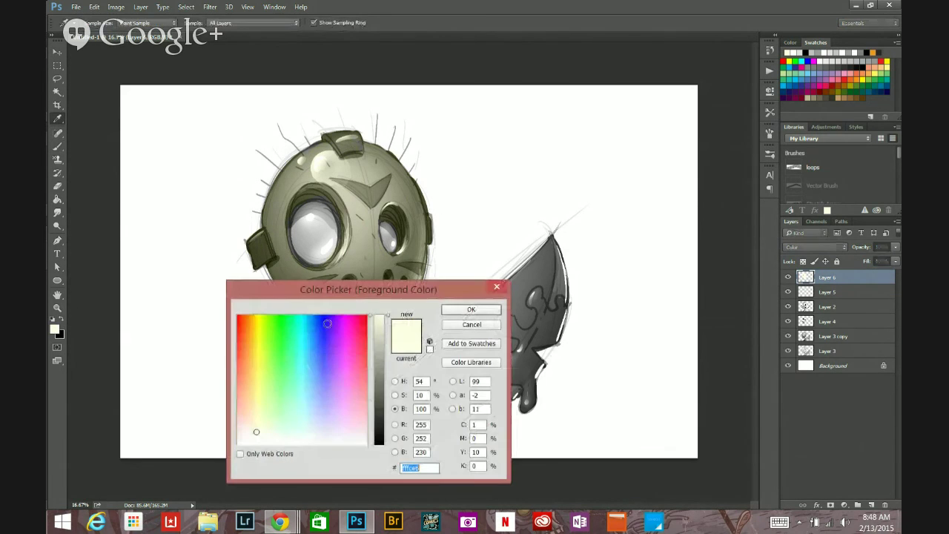
pyautogui.click(238, 341)
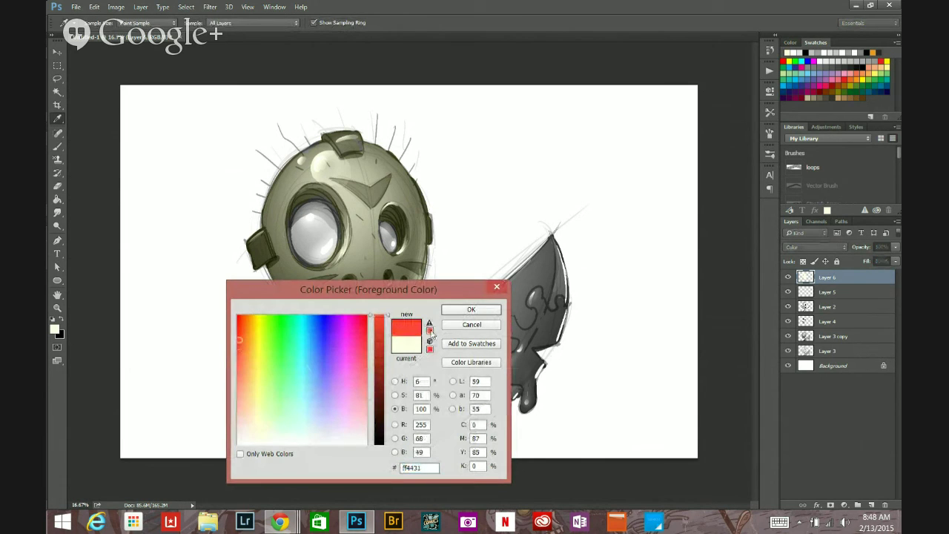
pyautogui.click(472, 310)
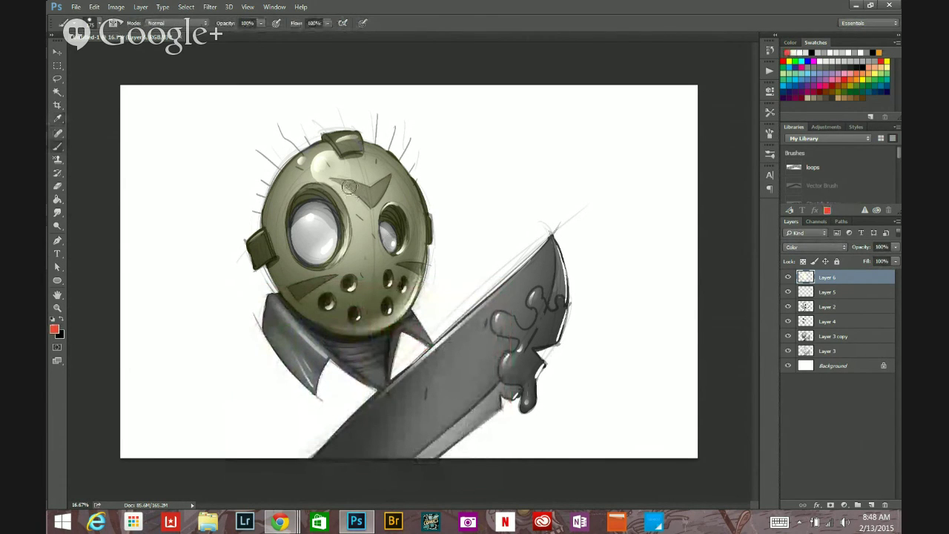
pyautogui.moveTo(334, 180); pyautogui.dragTo(363, 192)
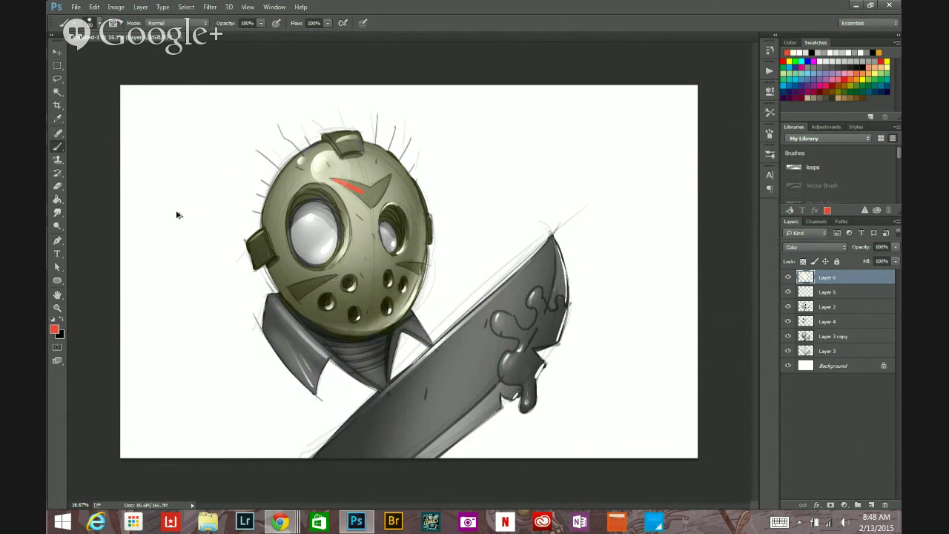
# Add a new layer above all others in Soft Light mode and paint the mask's forehead chevron red.
pyautogui.click(872, 504)
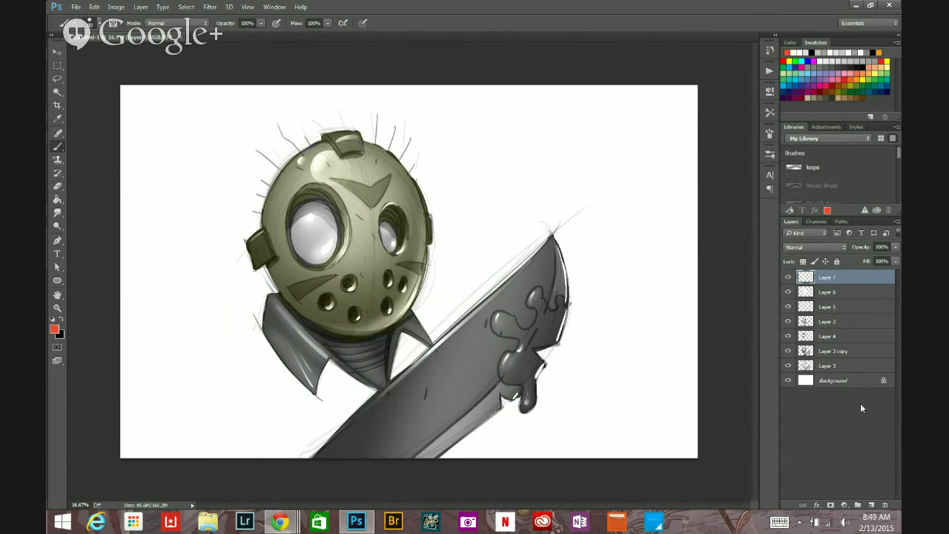
pyautogui.click(816, 247)
pyautogui.click(809, 354)
pyautogui.moveTo(338, 182); pyautogui.dragTo(371, 194)
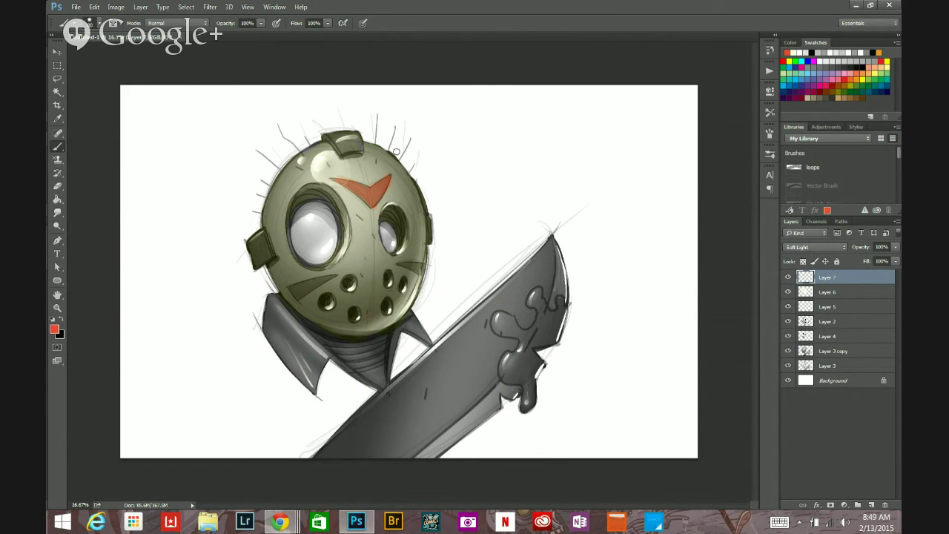
# Set the foreground color to a more saturated red (f01d01) and paint the mask's forehead chevron and both cheek stripes with it.
pyautogui.press('i')
pyautogui.click(55, 328)
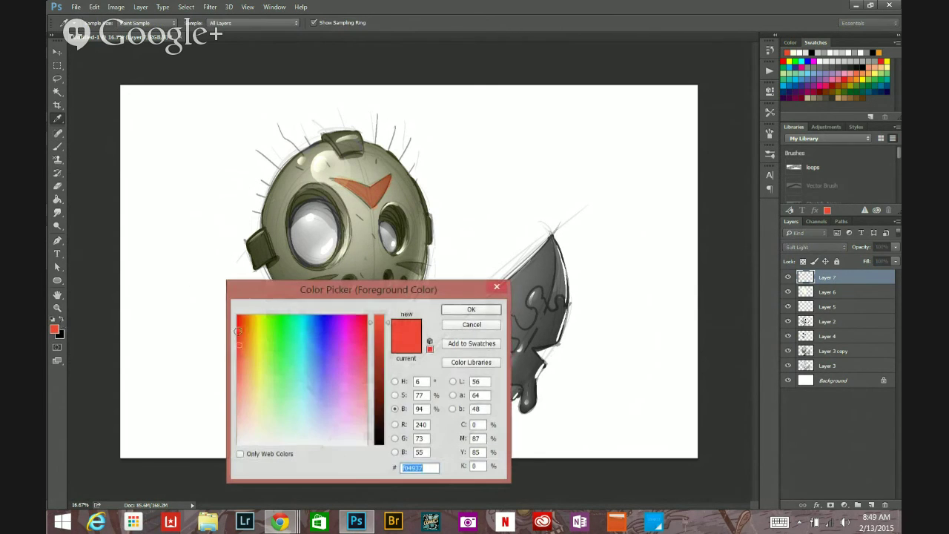
pyautogui.click(471, 310)
pyautogui.press('b')
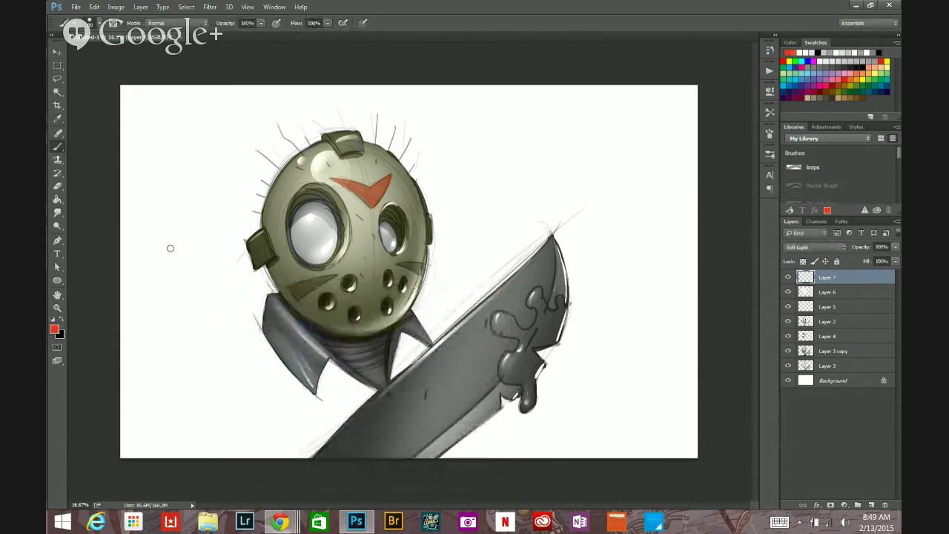
pyautogui.click(55, 329)
pyautogui.click(241, 316)
pyautogui.click(458, 313)
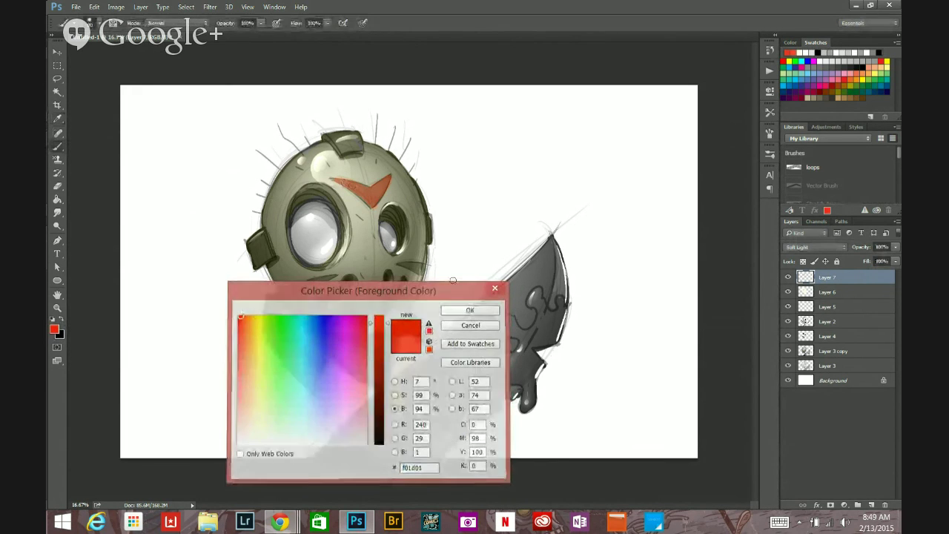
pyautogui.click(470, 310)
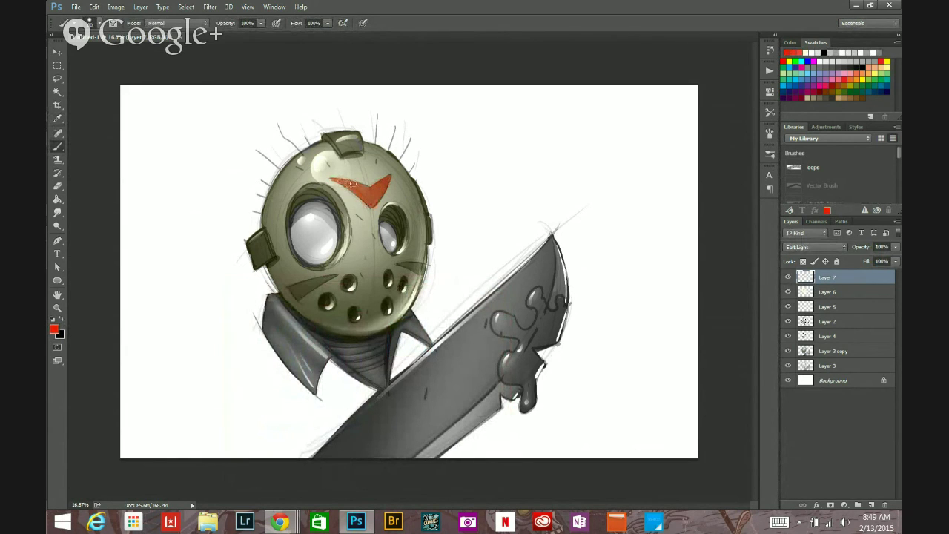
pyautogui.moveTo(296, 293)
pyautogui.mouseDown()
pyautogui.moveTo(332, 277)
pyautogui.moveTo(297, 287)
pyautogui.mouseUp()
pyautogui.moveTo(402, 264); pyautogui.dragTo(421, 270)
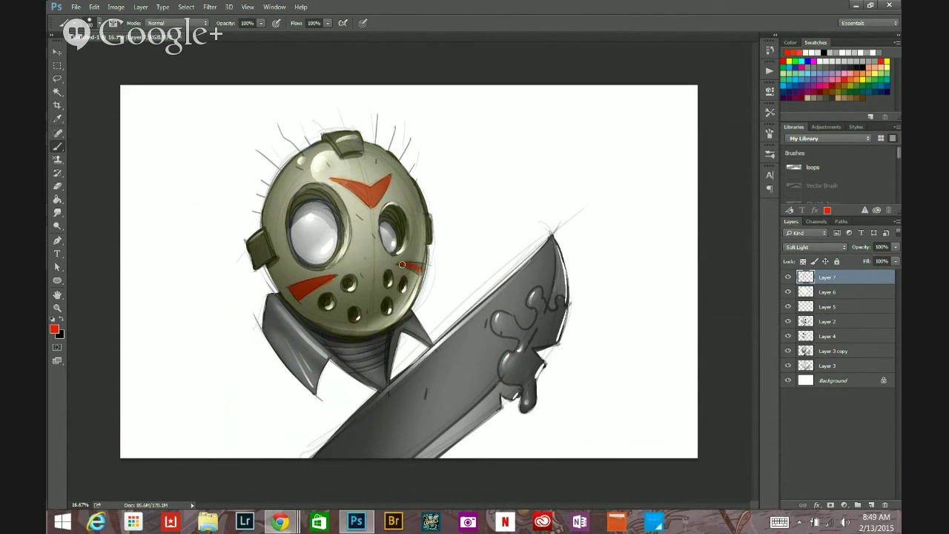
# Hide Layer 7, erase Layer 6's pale yellow tint inside the chevron and cheek stripes, and show Layer 7 again.
pyautogui.click(788, 277)
pyautogui.press('e')
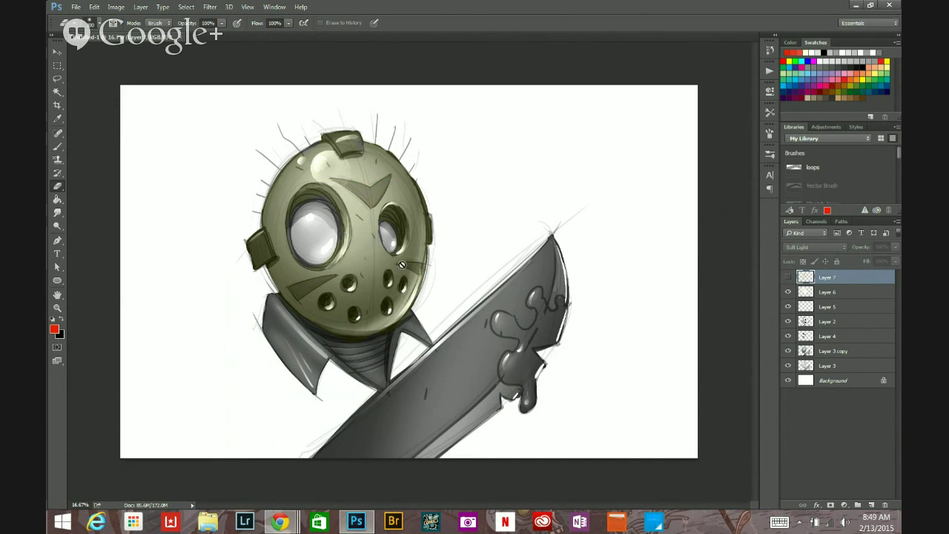
pyautogui.click(823, 293)
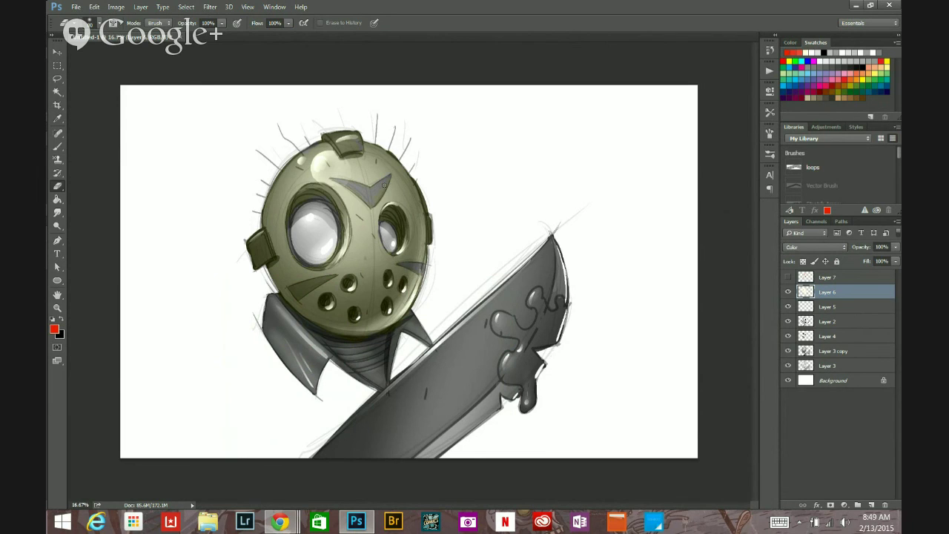
pyautogui.moveTo(330, 277)
pyautogui.mouseDown()
pyautogui.moveTo(297, 297)
pyautogui.moveTo(334, 276)
pyautogui.mouseUp()
pyautogui.click(788, 277)
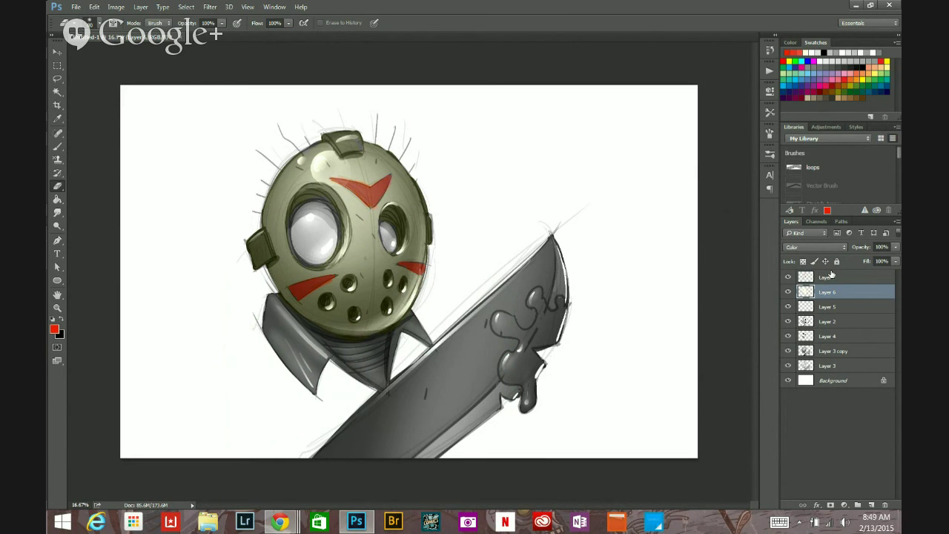
# Set Layer 7's fill to 69% and brush the blood splatter on the machete blade red on that layer.
pyautogui.click(843, 276)
pyautogui.click(895, 261)
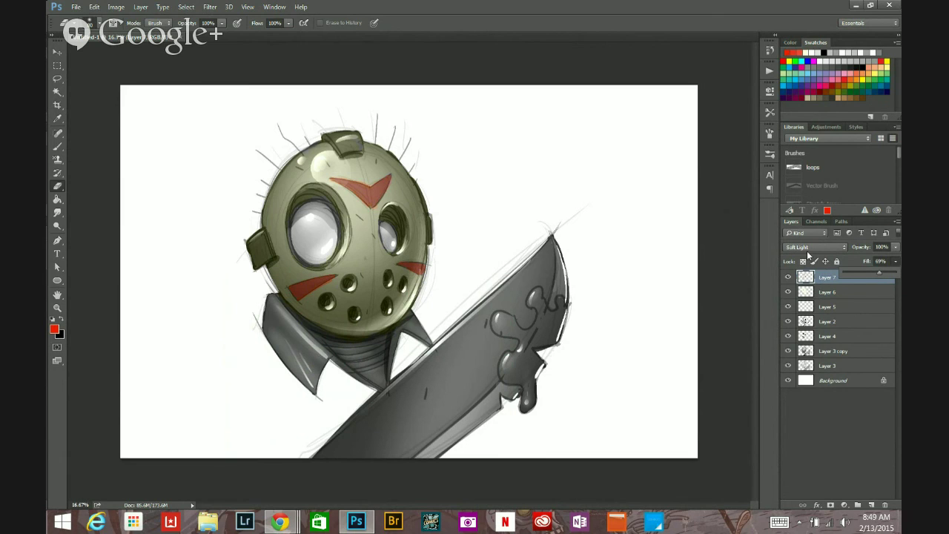
pyautogui.click(828, 293)
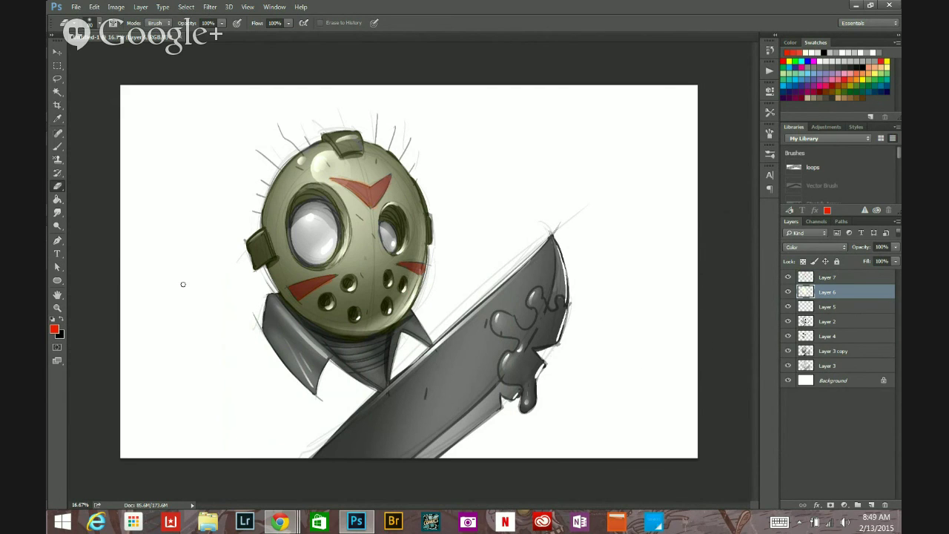
pyautogui.click(57, 146)
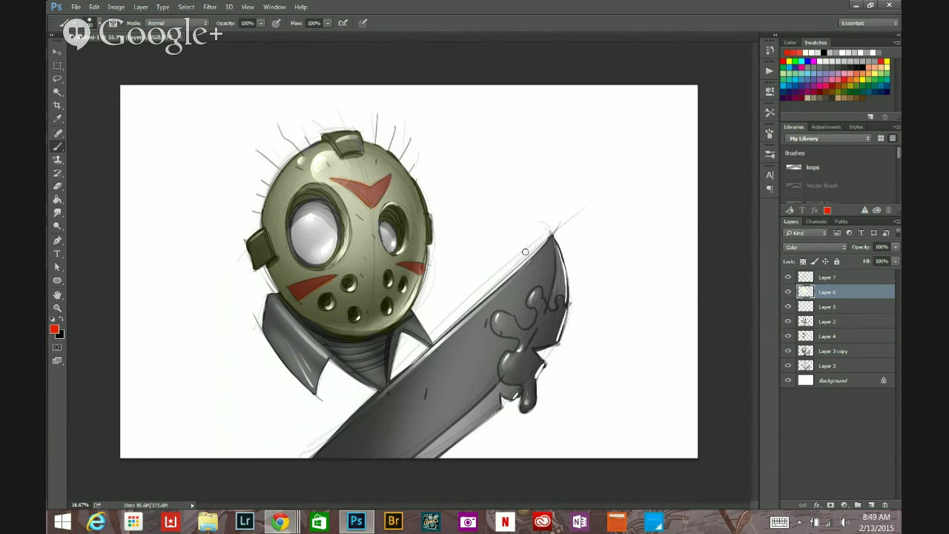
pyautogui.click(824, 279)
pyautogui.moveTo(513, 330)
pyautogui.mouseDown()
pyautogui.moveTo(496, 318)
pyautogui.moveTo(501, 333)
pyautogui.moveTo(526, 338)
pyautogui.moveTo(534, 296)
pyautogui.mouseUp()
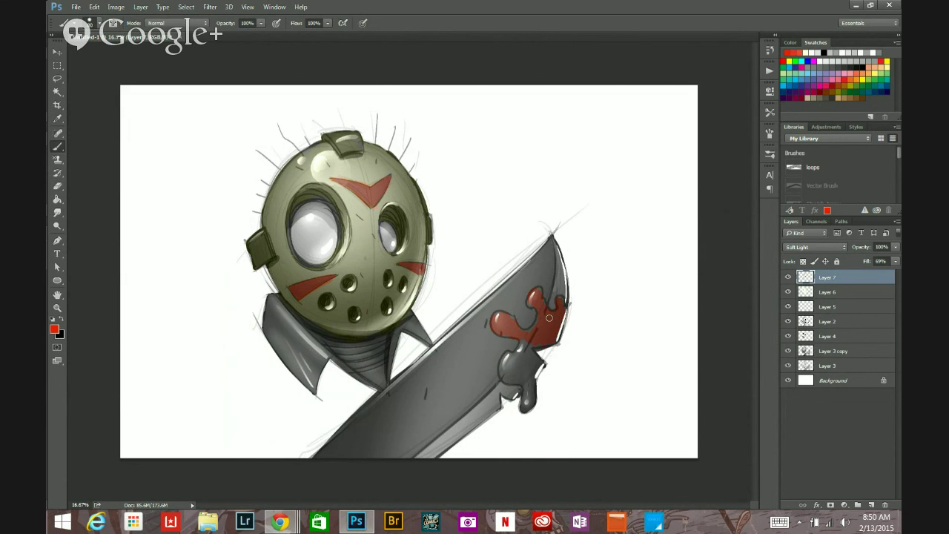
pyautogui.moveTo(550, 319)
pyautogui.mouseDown()
pyautogui.moveTo(503, 367)
pyautogui.moveTo(523, 352)
pyautogui.moveTo(530, 389)
pyautogui.mouseUp()
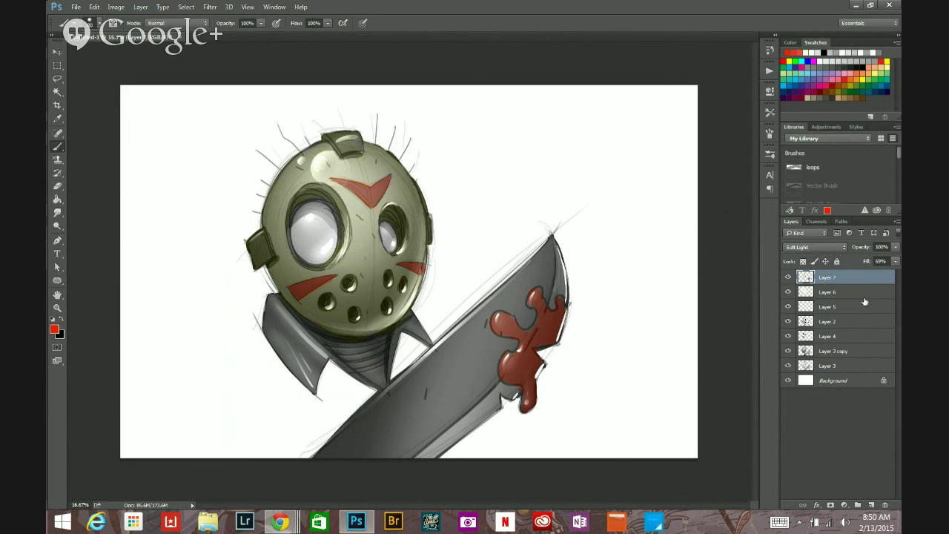
# Add a new layer above all others and set the foreground color to golden yellow (f0c01b).
pyautogui.click(872, 504)
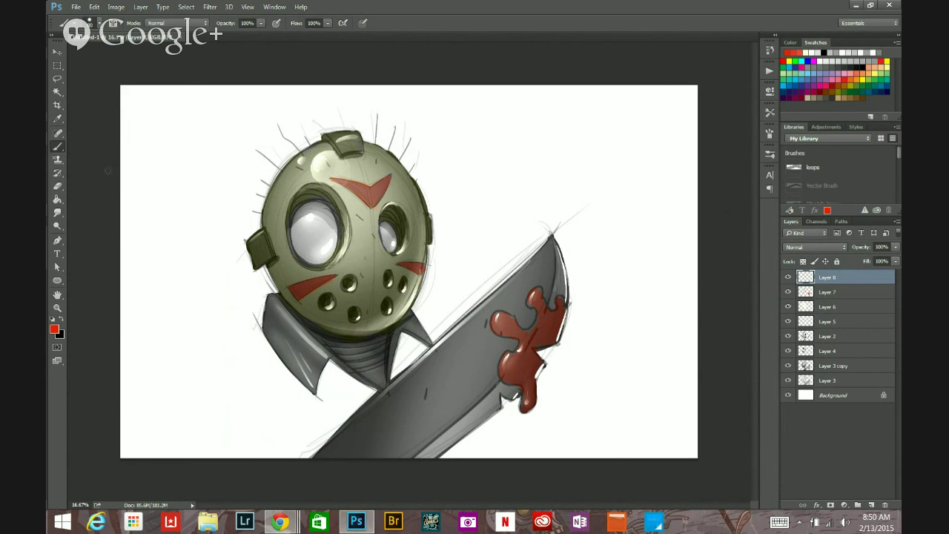
pyautogui.click(57, 119)
pyautogui.click(53, 329)
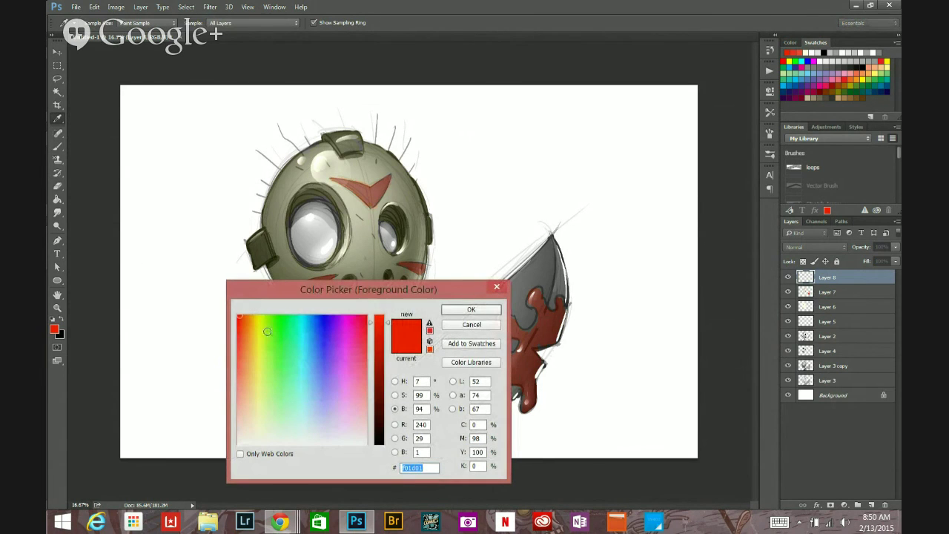
pyautogui.moveTo(251, 333); pyautogui.dragTo(253, 329)
pyautogui.click(478, 311)
pyautogui.press('b')
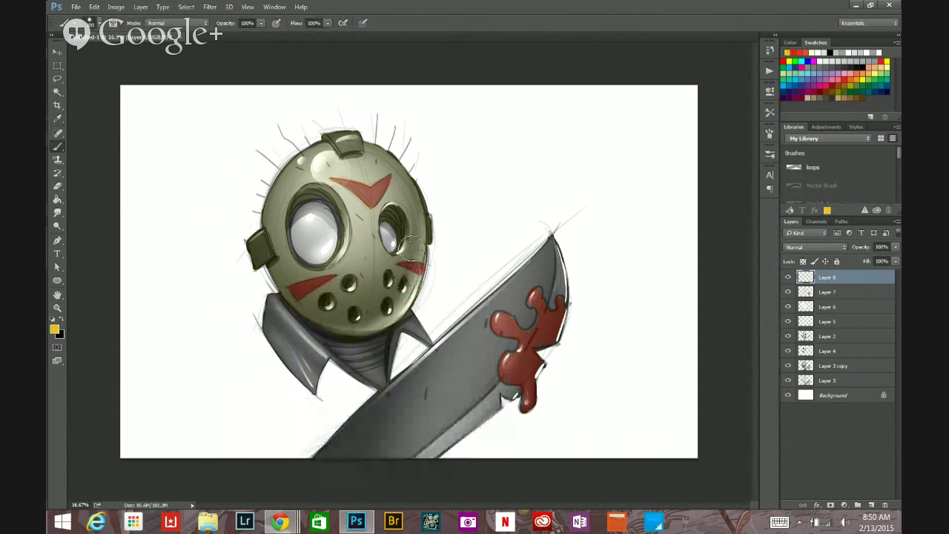
# Choose the soft round brush tip with 0% hardness for painting.
pyautogui.click(771, 133)
pyautogui.click(657, 140)
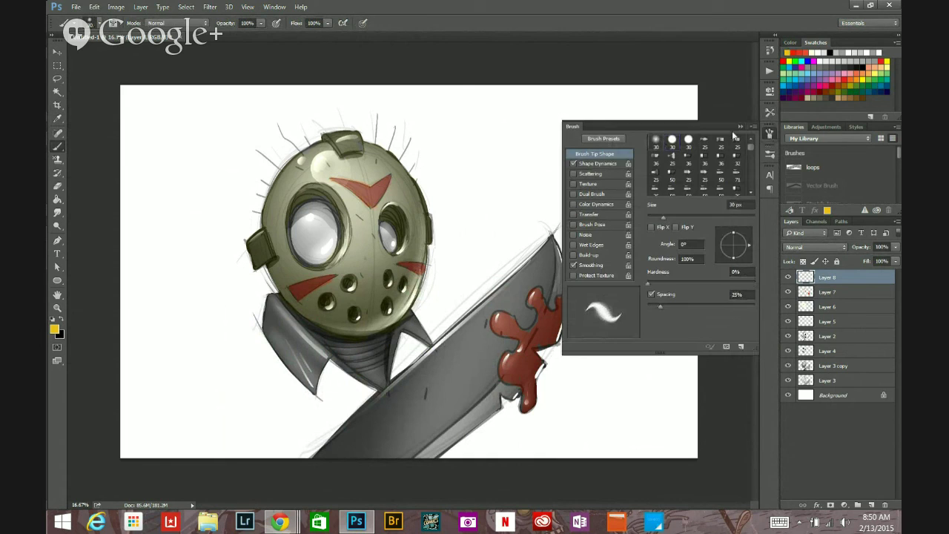
pyautogui.click(740, 126)
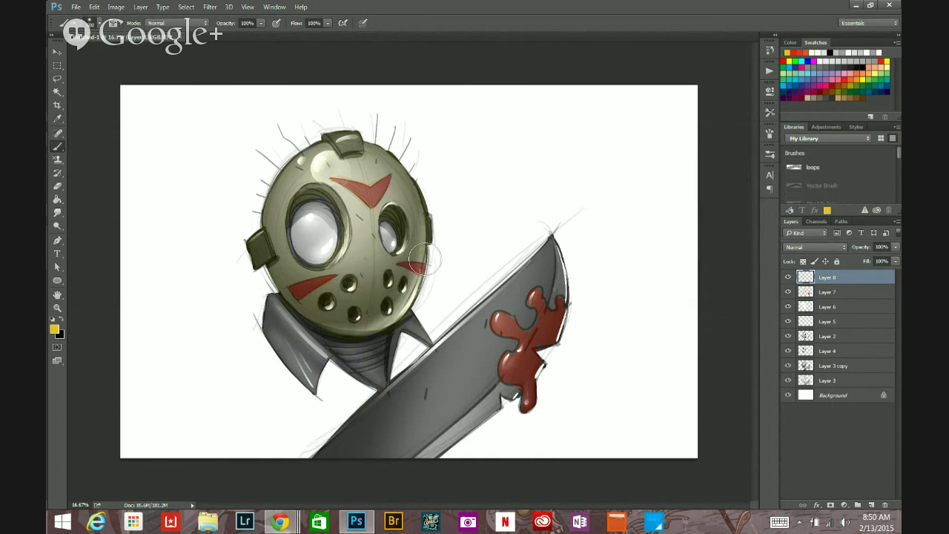
pyautogui.moveTo(424, 210); pyautogui.dragTo(392, 326)
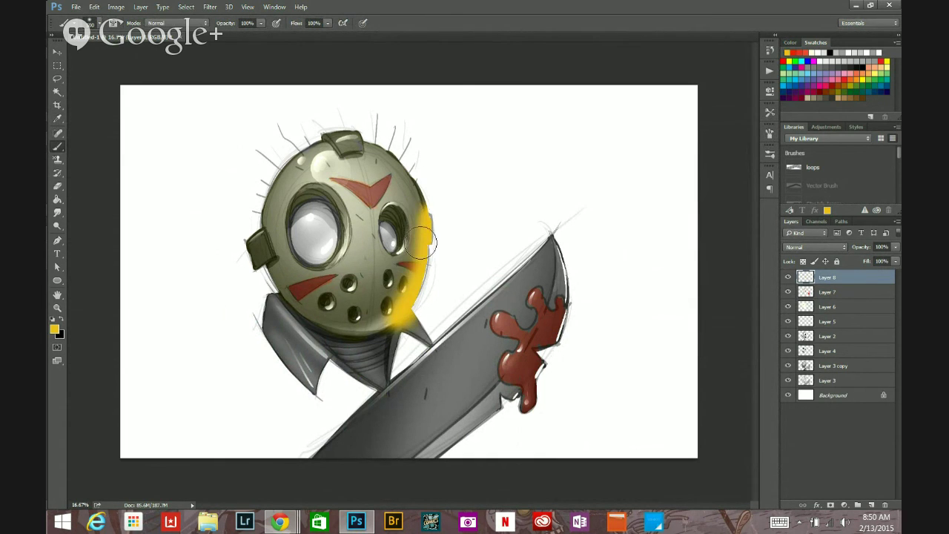
pyautogui.hotkey('ctrl', 'z')
pyautogui.moveTo(423, 207); pyautogui.dragTo(393, 308)
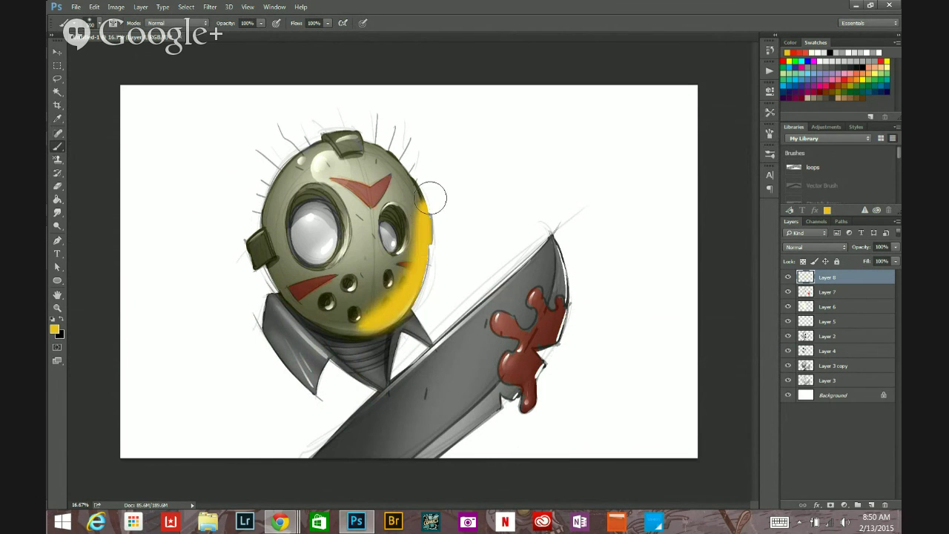
pyautogui.hotkey('ctrl', 'z')
pyautogui.moveTo(421, 194)
pyautogui.mouseDown()
pyautogui.moveTo(404, 308)
pyautogui.moveTo(363, 340)
pyautogui.mouseUp()
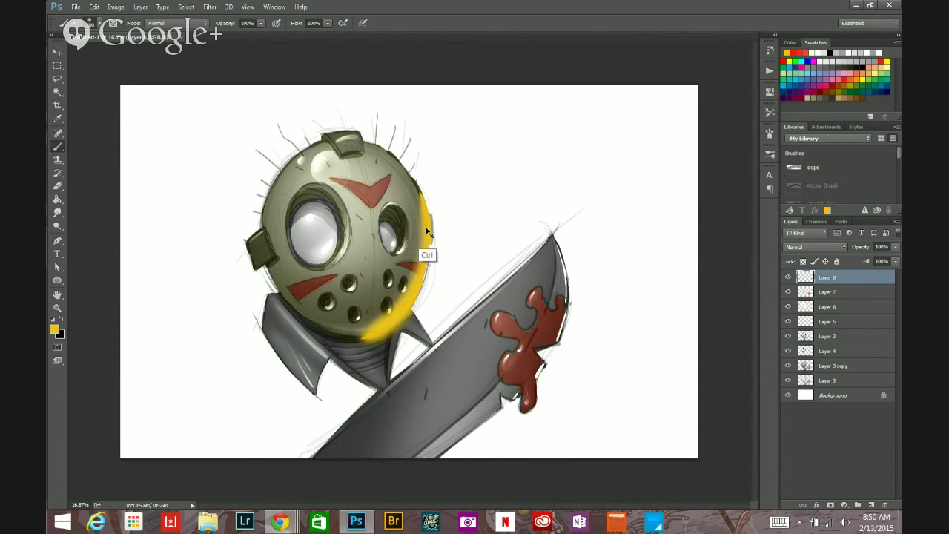
pyautogui.hotkey('ctrl', 'z')
# Brush golden yellow along the mask's lower-right edge and blend Layer 8 in Overlay mode at 21% fill.
pyautogui.moveTo(420, 192)
pyautogui.mouseDown()
pyautogui.moveTo(422, 256)
pyautogui.moveTo(362, 326)
pyautogui.mouseUp()
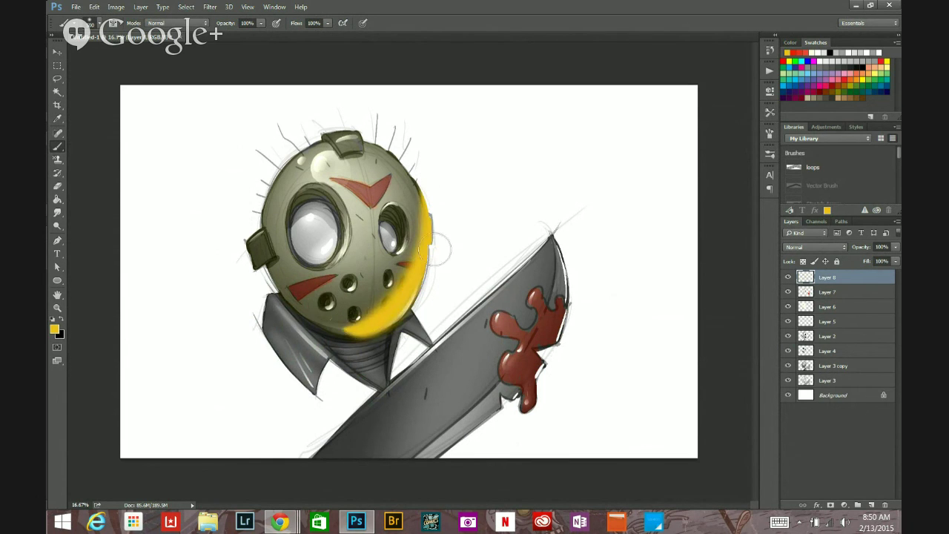
pyautogui.moveTo(424, 194); pyautogui.dragTo(352, 330)
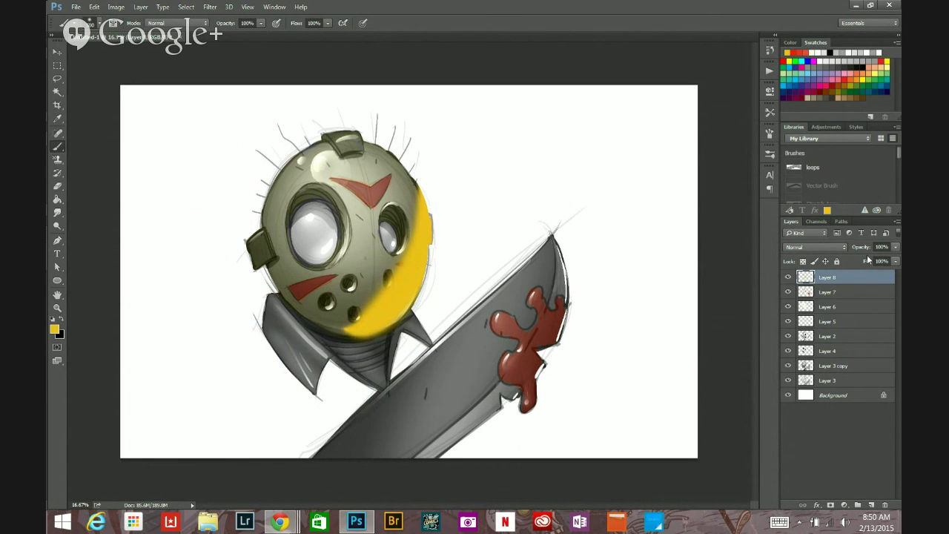
pyautogui.click(845, 248)
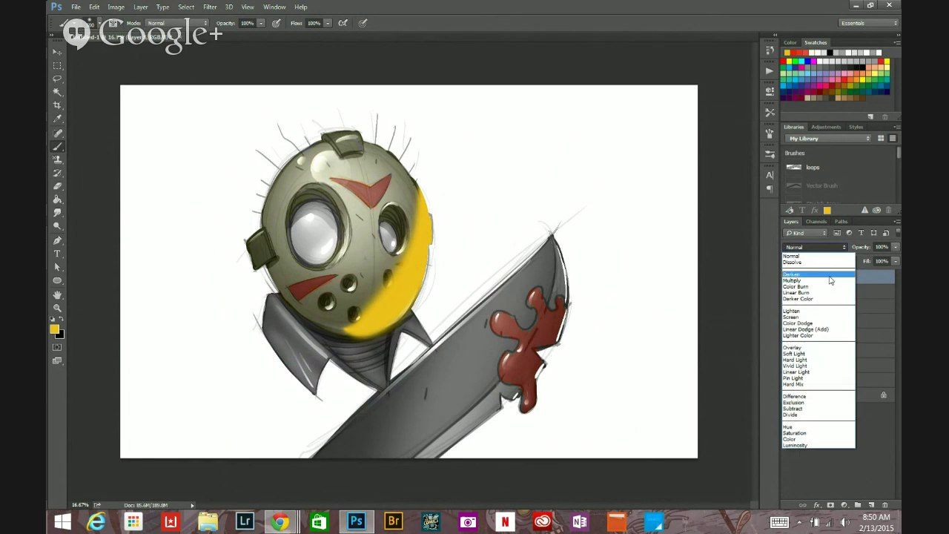
pyautogui.click(814, 321)
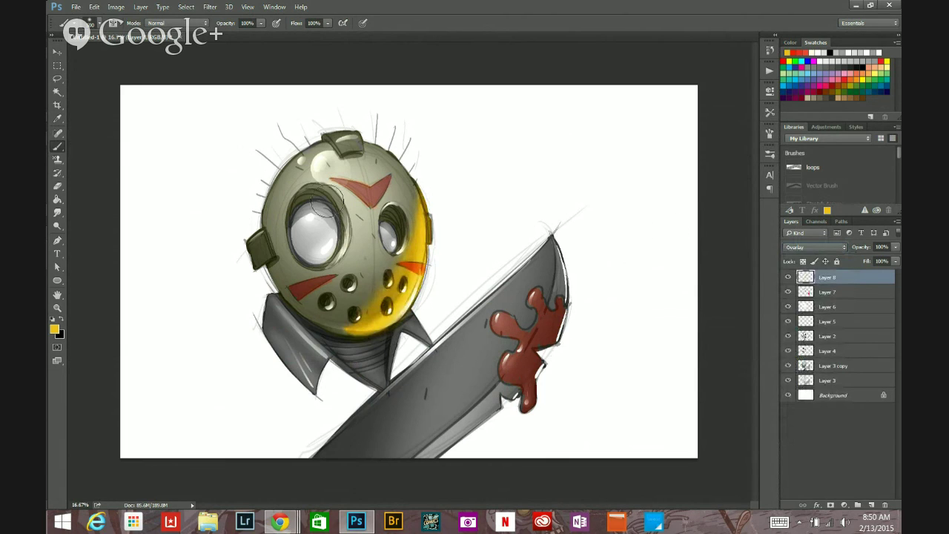
pyautogui.moveTo(894, 261); pyautogui.dragTo(860, 275)
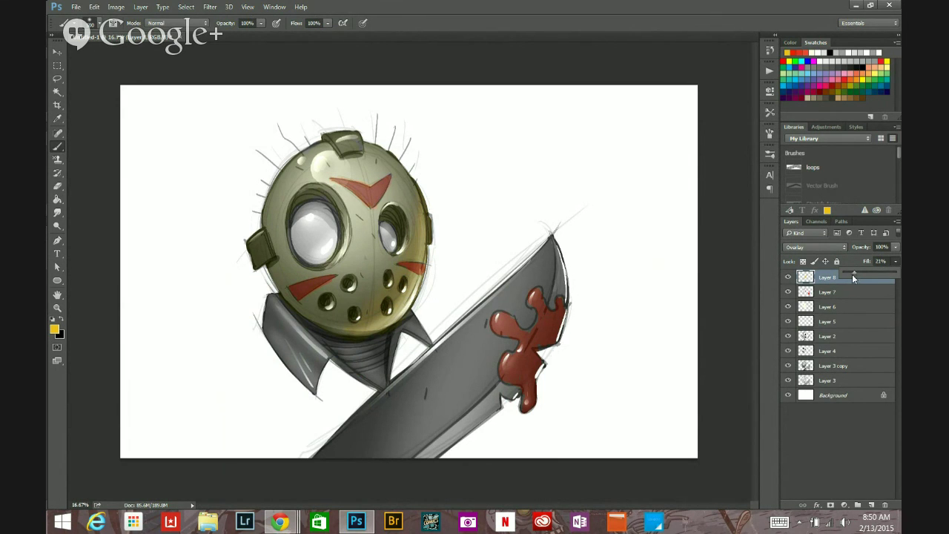
# Add a new layer above all others in Overlay mode and set the foreground color to violet-blue (575bf0) for the brush.
pyautogui.click(872, 505)
pyautogui.click(872, 507)
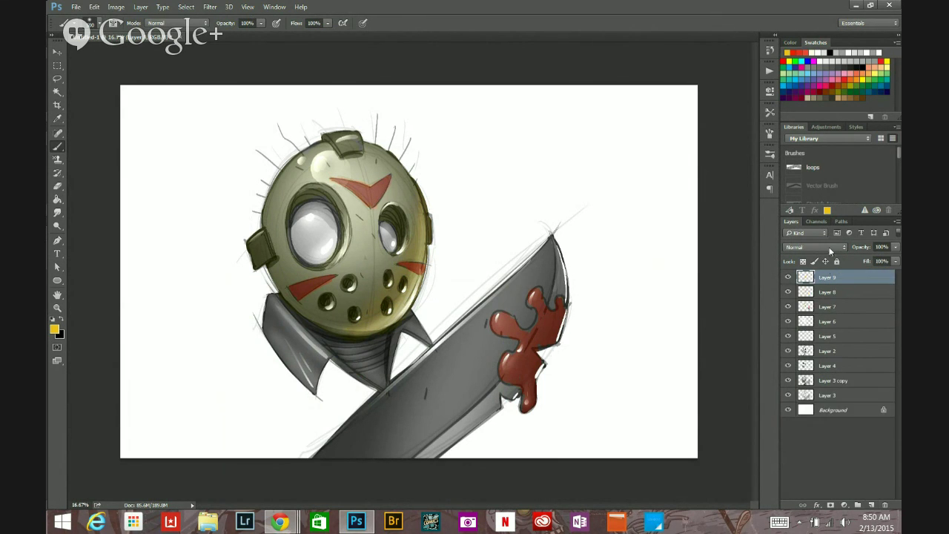
pyautogui.click(829, 246)
pyautogui.click(814, 348)
pyautogui.click(56, 330)
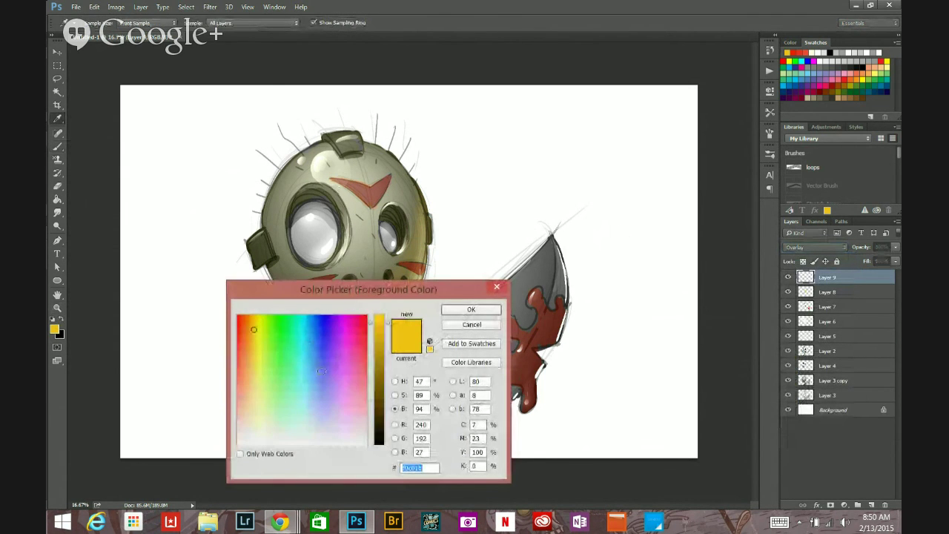
pyautogui.click(323, 362)
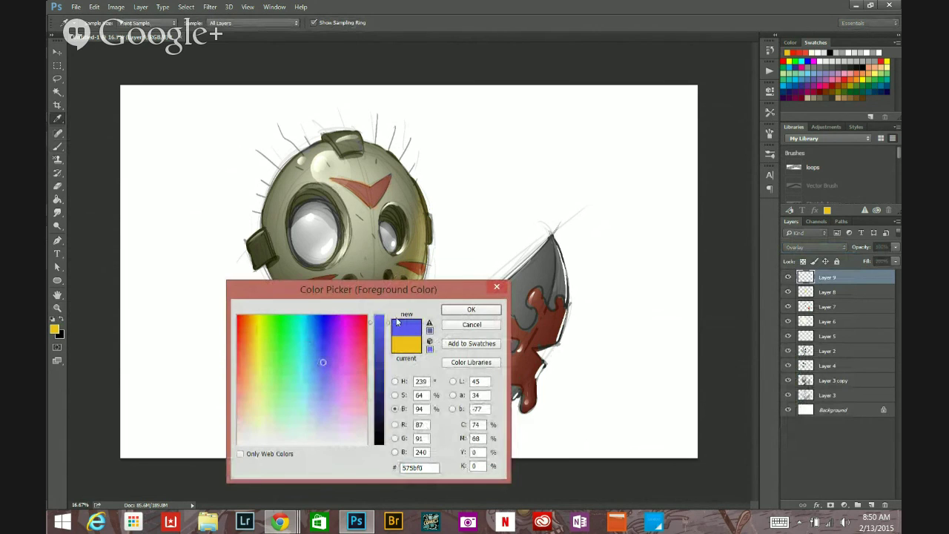
pyautogui.click(458, 311)
pyautogui.press('b')
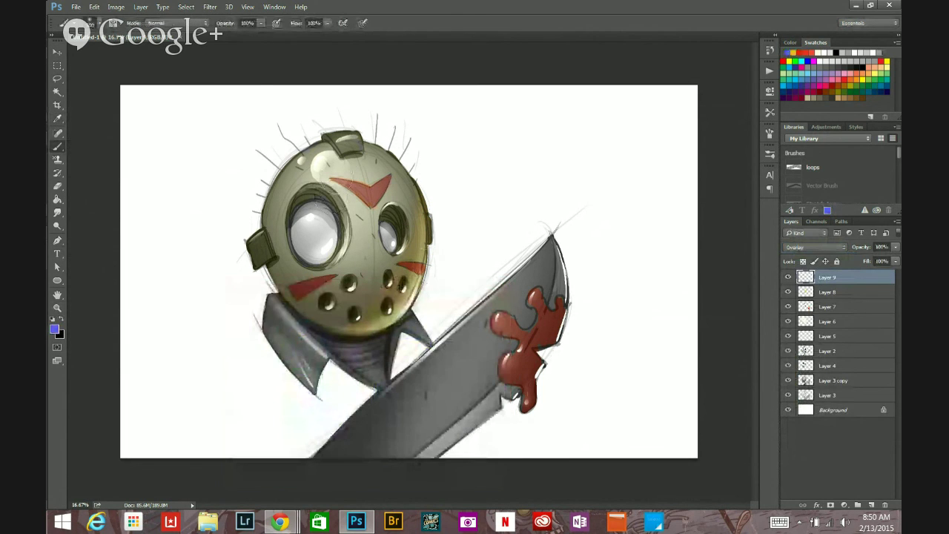
# Brush blue over the mask's upper-left side and straps, reducing brush opacity to 19%, and set Layer 9's fill to 30%.
pyautogui.moveTo(356, 138)
pyautogui.mouseDown()
pyautogui.moveTo(276, 280)
pyautogui.moveTo(376, 132)
pyautogui.moveTo(348, 145)
pyautogui.mouseUp()
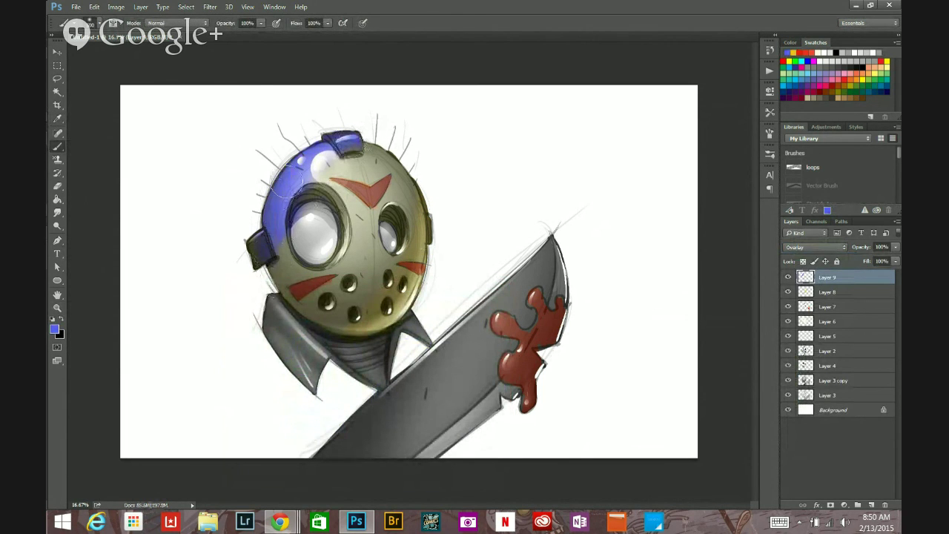
pyautogui.moveTo(259, 252)
pyautogui.mouseDown()
pyautogui.moveTo(323, 189)
pyautogui.moveTo(281, 281)
pyautogui.moveTo(315, 186)
pyautogui.moveTo(358, 148)
pyautogui.mouseUp()
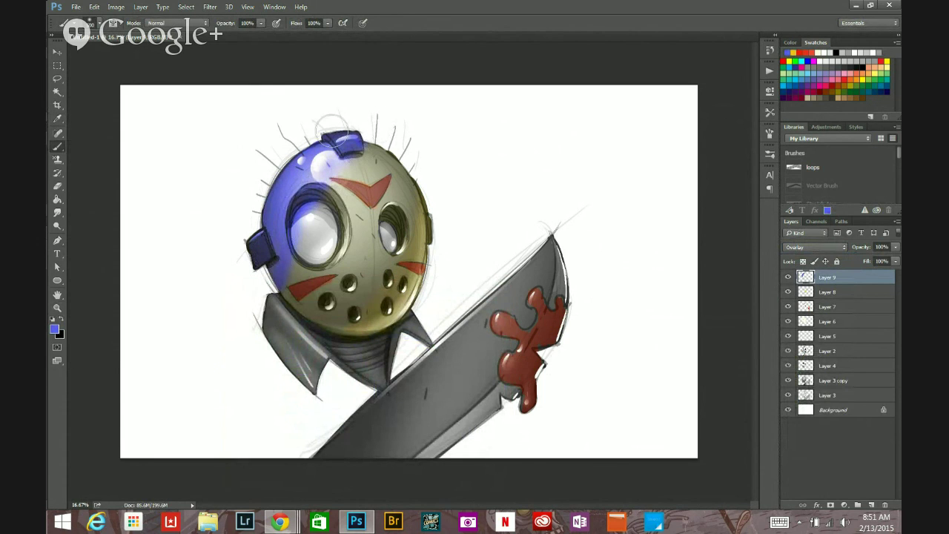
pyautogui.click(260, 23)
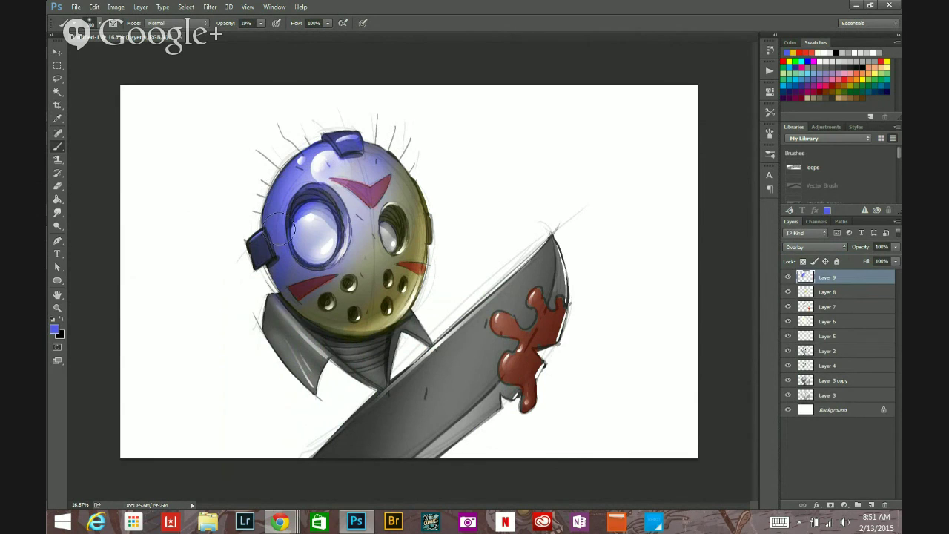
pyautogui.moveTo(896, 264); pyautogui.dragTo(851, 275)
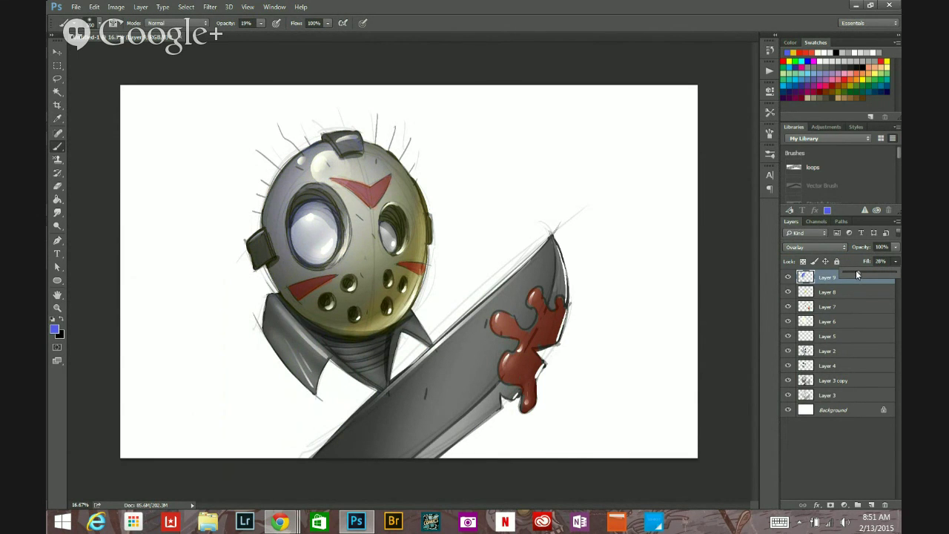
pyautogui.moveTo(858, 272); pyautogui.dragTo(859, 270)
# Brush faint blue tints onto the lower machete blade and the jacket collar on Layer 9.
pyautogui.click(346, 448)
pyautogui.moveTo(419, 370)
pyautogui.mouseDown()
pyautogui.moveTo(356, 457)
pyautogui.moveTo(354, 433)
pyautogui.moveTo(326, 459)
pyautogui.moveTo(421, 361)
pyautogui.moveTo(368, 450)
pyautogui.moveTo(415, 366)
pyautogui.moveTo(344, 462)
pyautogui.mouseUp()
pyautogui.moveTo(288, 340)
pyautogui.mouseDown()
pyautogui.moveTo(277, 310)
pyautogui.moveTo(324, 365)
pyautogui.moveTo(263, 323)
pyautogui.moveTo(343, 368)
pyautogui.moveTo(305, 338)
pyautogui.mouseUp()
pyautogui.moveTo(436, 345)
pyautogui.mouseDown()
pyautogui.moveTo(394, 407)
pyautogui.moveTo(454, 341)
pyautogui.moveTo(416, 431)
pyautogui.moveTo(431, 376)
pyautogui.mouseUp()
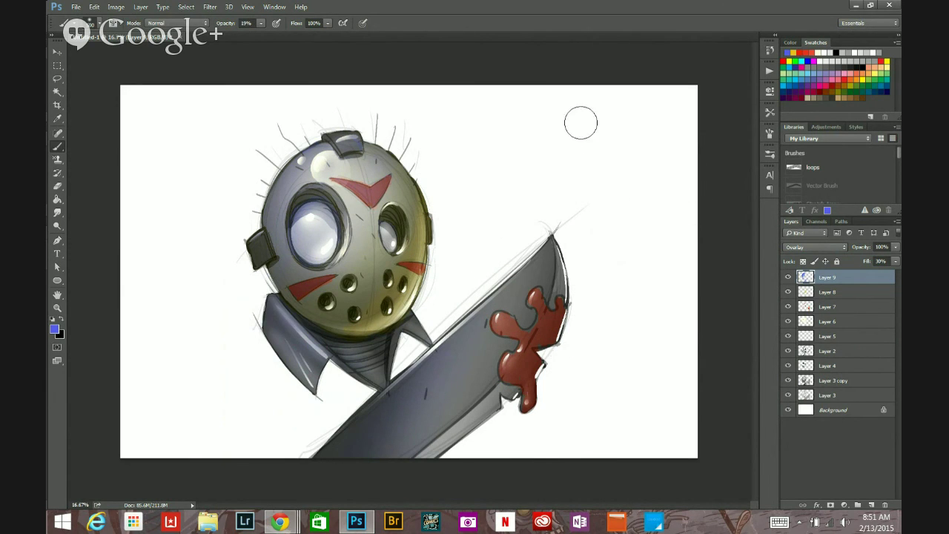
# Add a new layer directly above the Background layer.
pyautogui.click(842, 412)
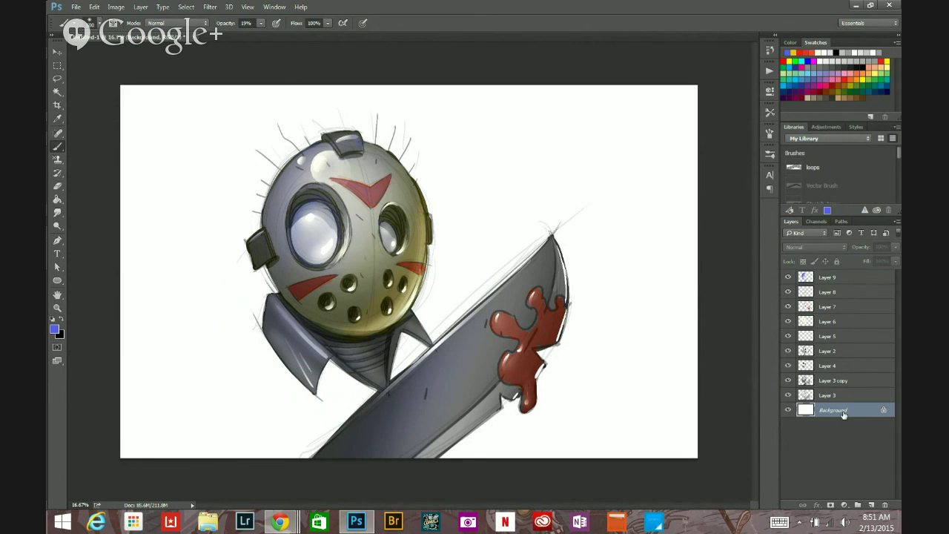
pyautogui.click(870, 504)
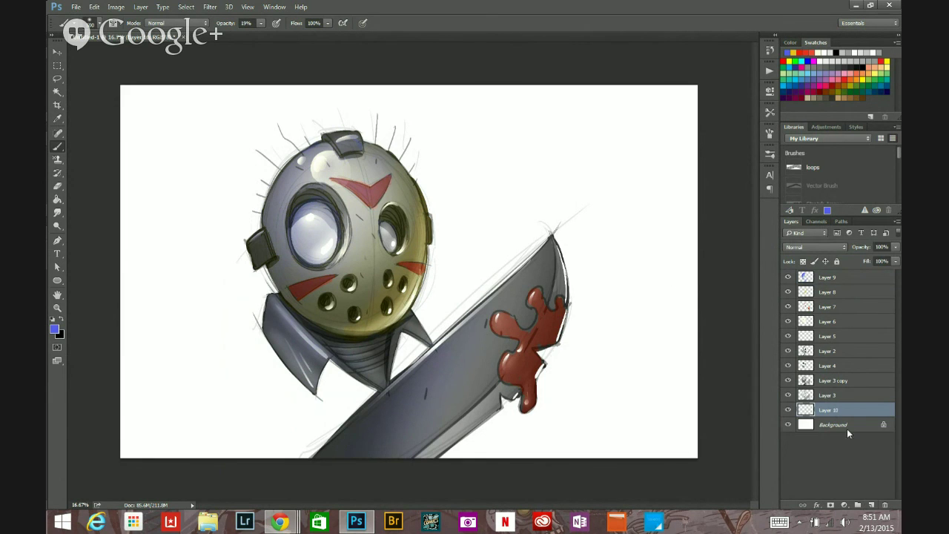
pyautogui.click(186, 7)
pyautogui.click(226, 55)
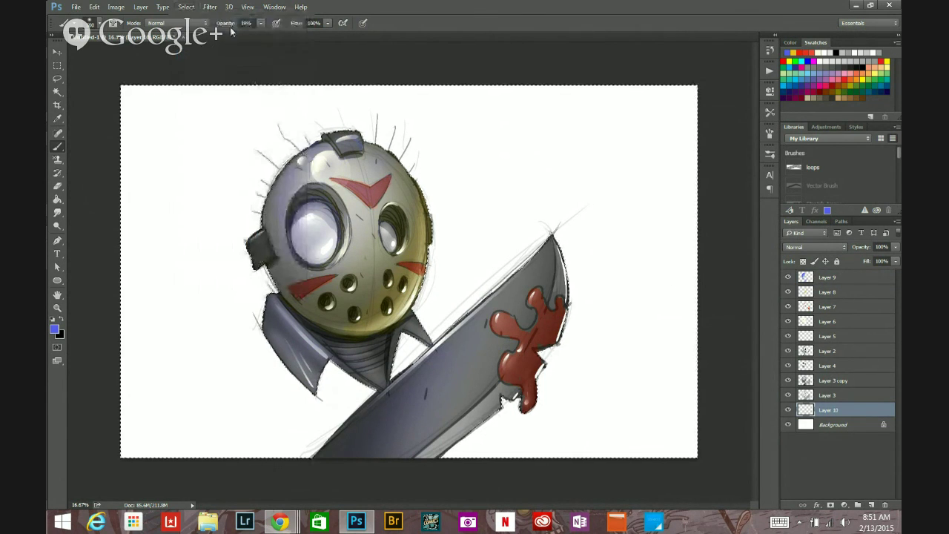
pyautogui.click(186, 7)
pyautogui.click(203, 33)
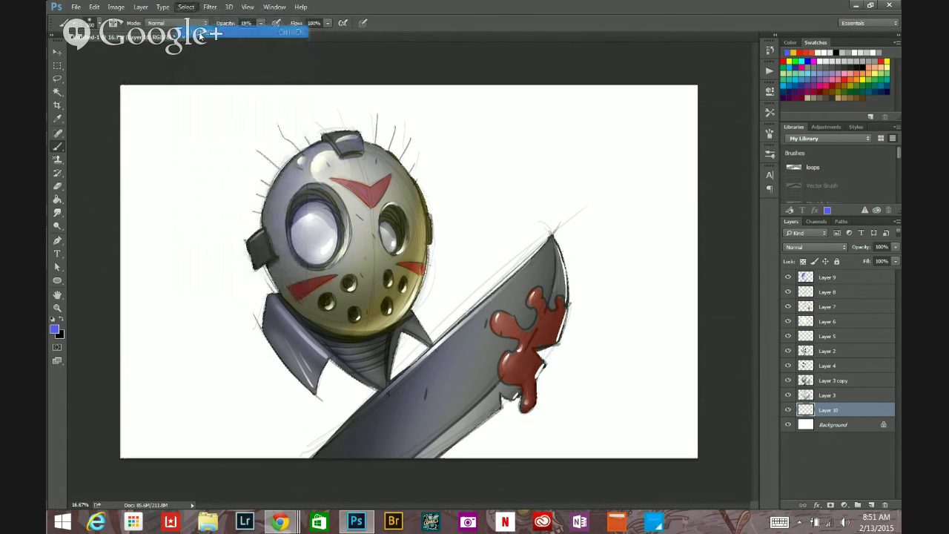
# Set the foreground color to a dark neutral gray and return to the Brush tool.
pyautogui.click(56, 330)
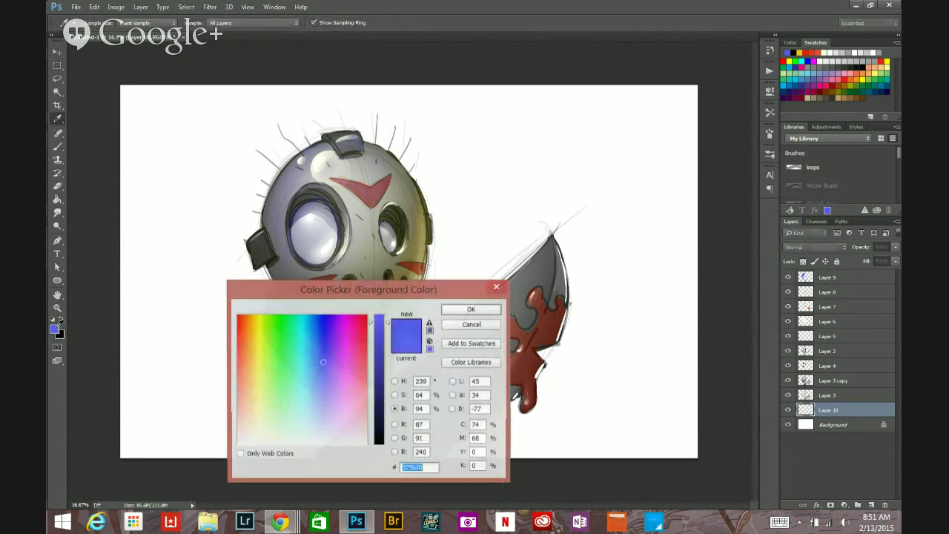
pyautogui.click(367, 442)
pyautogui.moveTo(378, 437); pyautogui.dragTo(383, 398)
pyautogui.click(471, 309)
pyautogui.press('b')
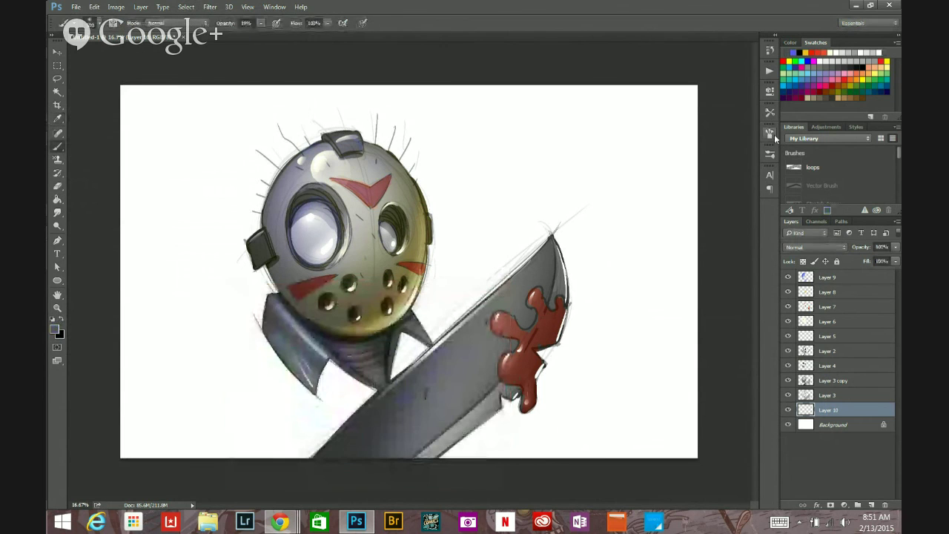
# Choose the 59 px spatter brush tip for painting the background.
pyautogui.click(769, 133)
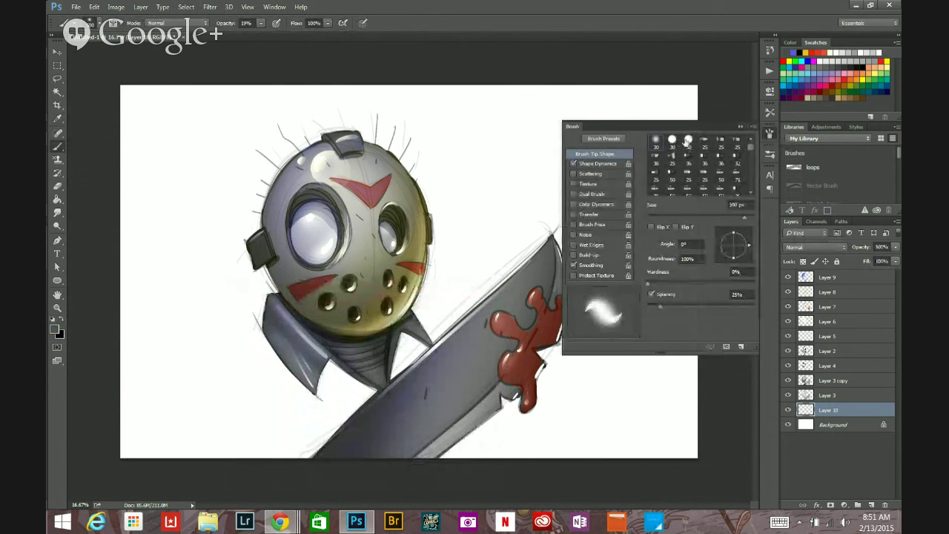
pyautogui.click(688, 141)
pyautogui.moveTo(748, 148); pyautogui.dragTo(749, 158)
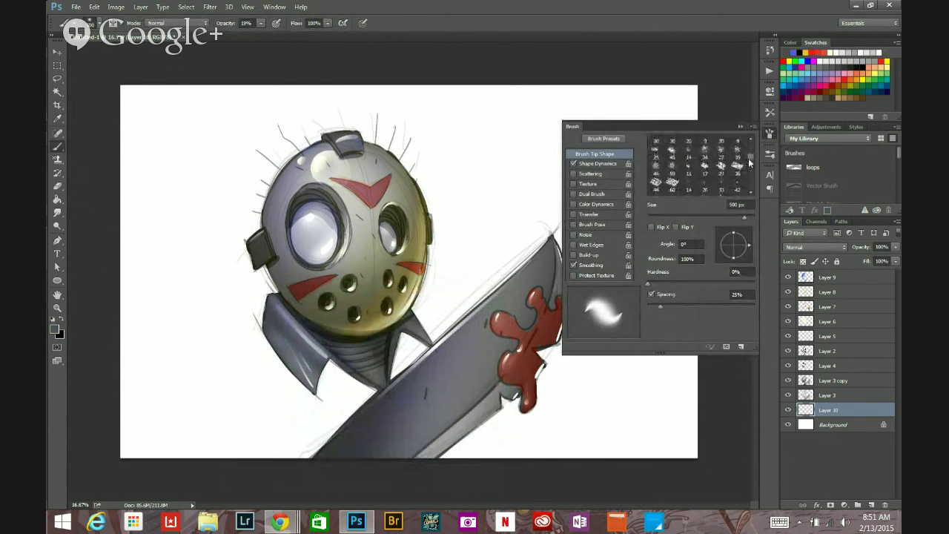
pyautogui.click(672, 167)
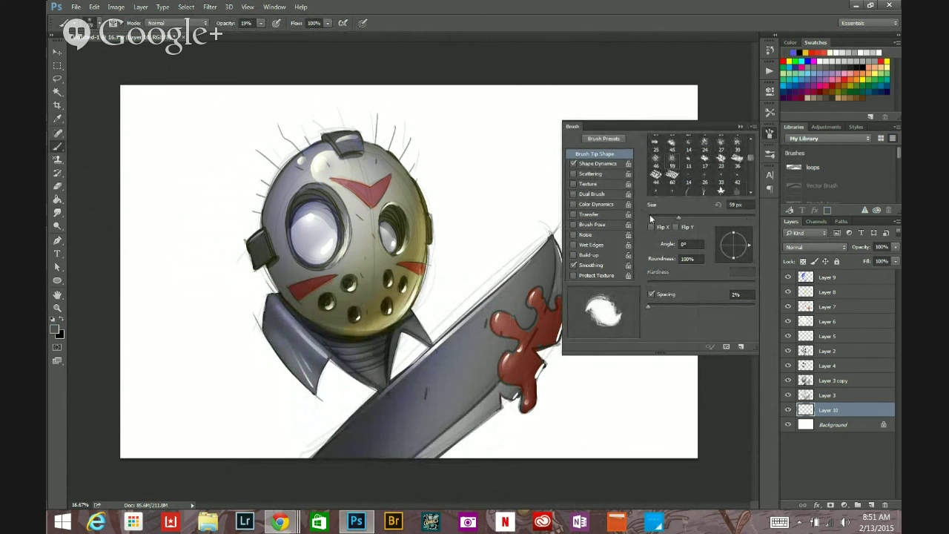
pyautogui.click(655, 160)
pyautogui.click(732, 146)
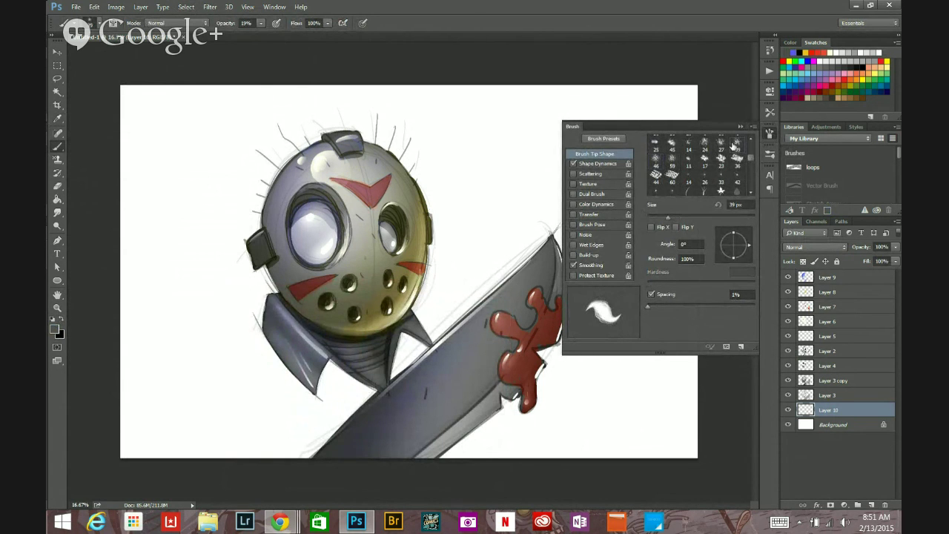
pyautogui.click(672, 168)
pyautogui.click(739, 128)
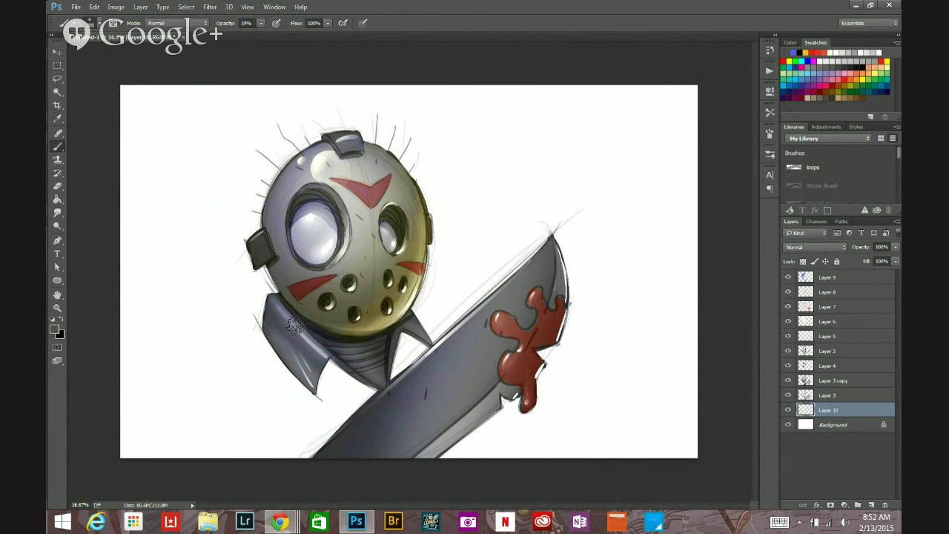
# Brush textured gray shading behind the character on Layer 10, around the mask's left side, top, collar and right edge, at 19% opacity.
pyautogui.moveTo(265, 241)
pyautogui.mouseDown()
pyautogui.moveTo(257, 284)
pyautogui.moveTo(251, 289)
pyautogui.moveTo(252, 248)
pyautogui.moveTo(236, 293)
pyautogui.moveTo(221, 252)
pyautogui.moveTo(255, 359)
pyautogui.moveTo(237, 237)
pyautogui.moveTo(255, 183)
pyautogui.moveTo(211, 330)
pyautogui.moveTo(229, 289)
pyautogui.moveTo(258, 311)
pyautogui.moveTo(273, 263)
pyautogui.moveTo(209, 232)
pyautogui.moveTo(251, 230)
pyautogui.moveTo(255, 293)
pyautogui.mouseUp()
pyautogui.moveTo(230, 263)
pyautogui.mouseDown()
pyautogui.moveTo(184, 300)
pyautogui.moveTo(183, 255)
pyautogui.moveTo(206, 209)
pyautogui.moveTo(285, 158)
pyautogui.moveTo(241, 180)
pyautogui.moveTo(237, 156)
pyautogui.moveTo(176, 253)
pyautogui.moveTo(237, 158)
pyautogui.moveTo(222, 195)
pyautogui.moveTo(221, 343)
pyautogui.moveTo(276, 367)
pyautogui.mouseUp()
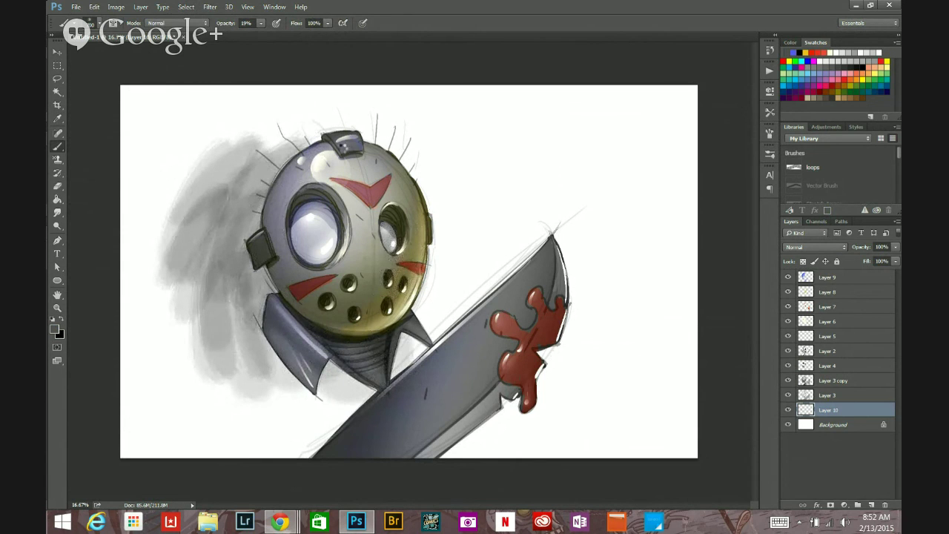
pyautogui.moveTo(371, 144)
pyautogui.mouseDown()
pyautogui.moveTo(345, 141)
pyautogui.moveTo(358, 130)
pyautogui.moveTo(276, 200)
pyautogui.mouseUp()
pyautogui.moveTo(299, 144); pyautogui.dragTo(253, 234)
pyautogui.moveTo(293, 380)
pyautogui.mouseDown()
pyautogui.moveTo(215, 274)
pyautogui.moveTo(211, 185)
pyautogui.moveTo(267, 133)
pyautogui.moveTo(319, 112)
pyautogui.mouseUp()
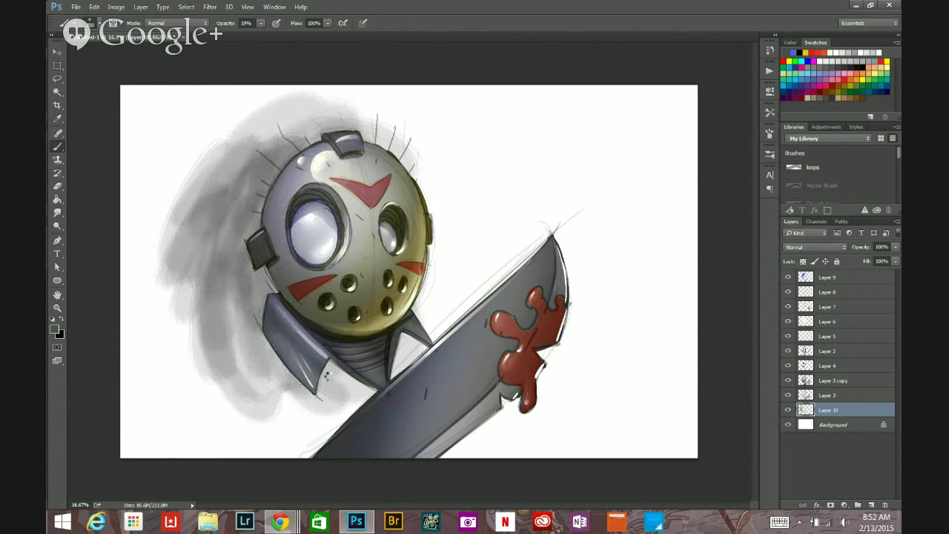
pyautogui.moveTo(297, 348)
pyautogui.mouseDown()
pyautogui.moveTo(223, 341)
pyautogui.moveTo(272, 317)
pyautogui.mouseUp()
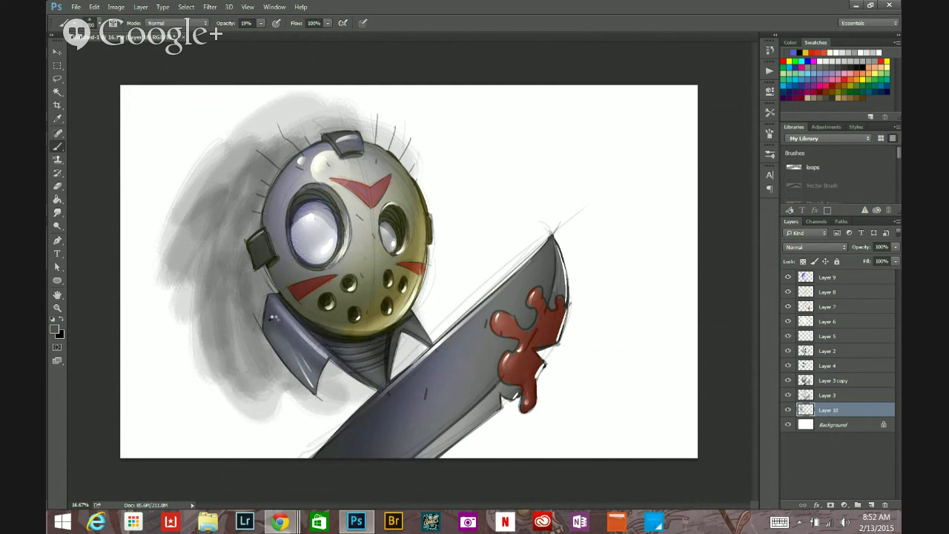
pyautogui.moveTo(289, 362); pyautogui.dragTo(285, 393)
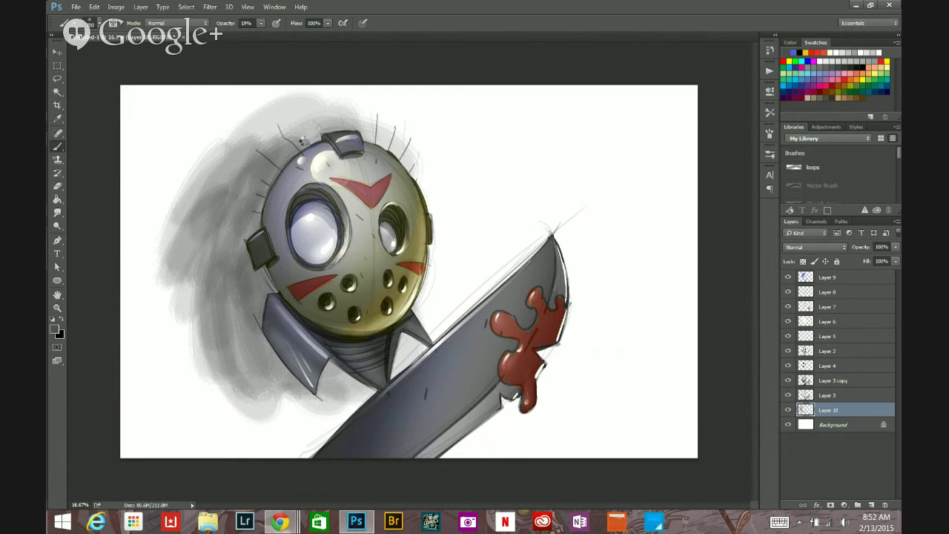
pyautogui.moveTo(257, 337); pyautogui.dragTo(290, 406)
pyautogui.moveTo(290, 312)
pyautogui.mouseDown()
pyautogui.moveTo(331, 362)
pyautogui.moveTo(339, 390)
pyautogui.moveTo(277, 389)
pyautogui.mouseUp()
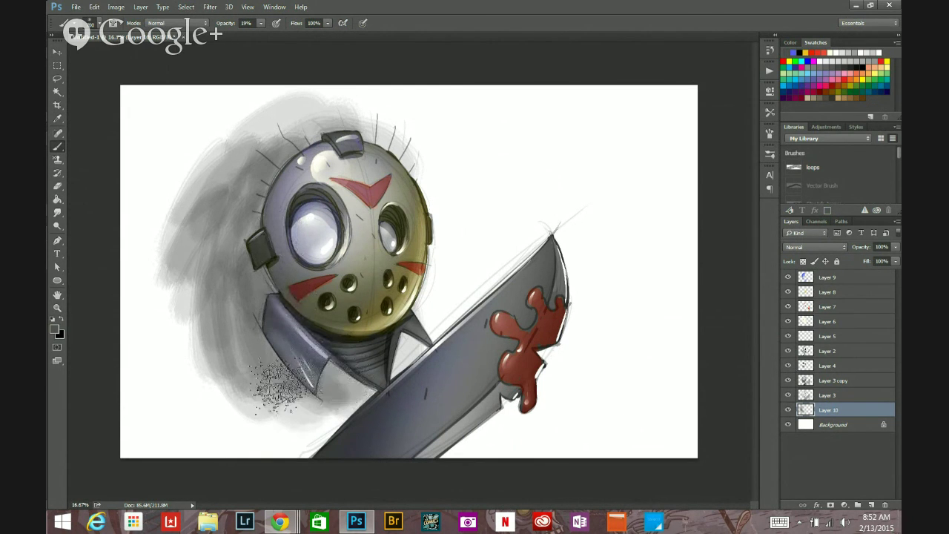
pyautogui.moveTo(280, 175)
pyautogui.mouseDown()
pyautogui.moveTo(270, 125)
pyautogui.moveTo(263, 141)
pyautogui.moveTo(299, 119)
pyautogui.mouseUp()
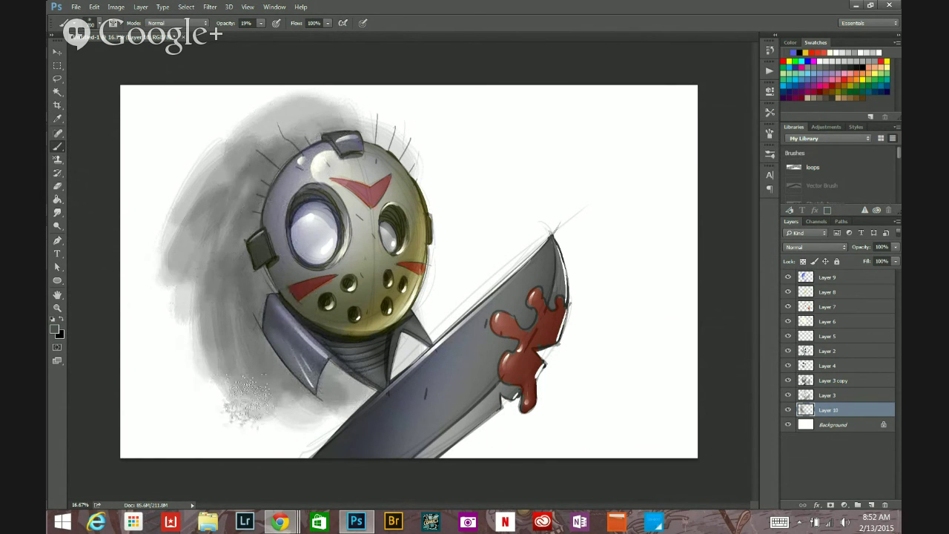
pyautogui.moveTo(245, 407)
pyautogui.mouseDown()
pyautogui.moveTo(301, 383)
pyautogui.moveTo(305, 424)
pyautogui.moveTo(345, 370)
pyautogui.moveTo(269, 400)
pyautogui.moveTo(282, 392)
pyautogui.moveTo(272, 415)
pyautogui.moveTo(347, 406)
pyautogui.moveTo(301, 400)
pyautogui.moveTo(311, 371)
pyautogui.moveTo(349, 401)
pyautogui.mouseUp()
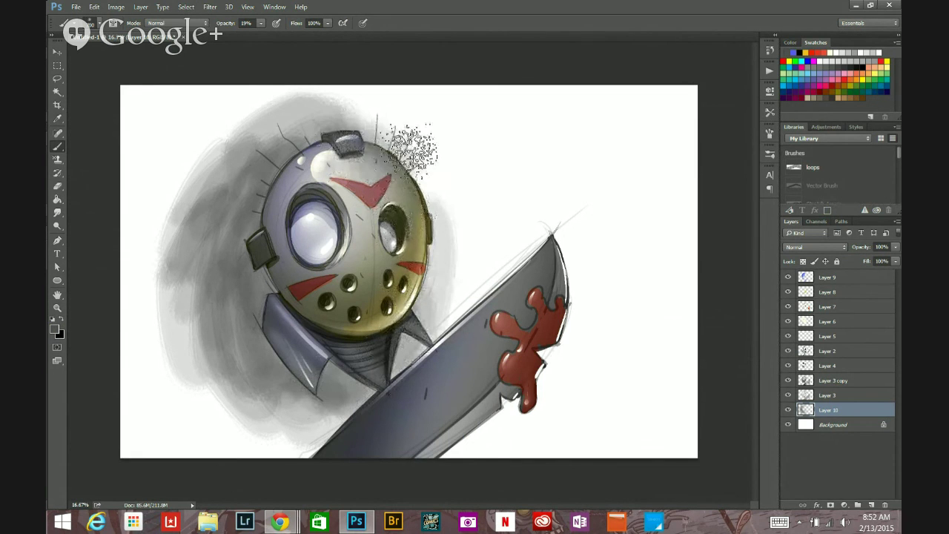
pyautogui.moveTo(426, 245)
pyautogui.mouseDown()
pyautogui.moveTo(477, 222)
pyautogui.moveTo(497, 293)
pyautogui.moveTo(462, 196)
pyautogui.mouseUp()
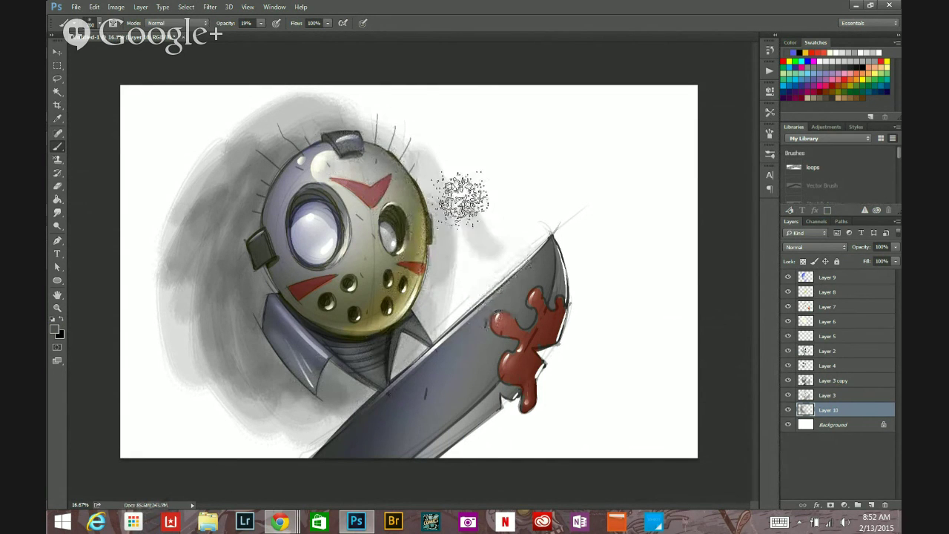
# Brush fainter gray shading around the mask and above the blade at 6% brush opacity, and set Layer 10's fill to 25%.
pyautogui.click(261, 23)
pyautogui.moveTo(254, 36); pyautogui.dragTo(252, 35)
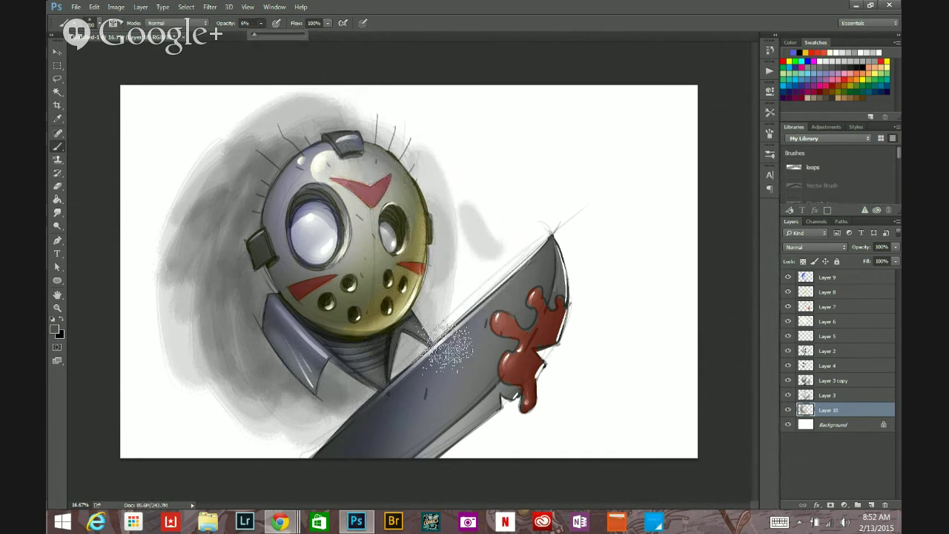
pyautogui.moveTo(479, 273)
pyautogui.mouseDown()
pyautogui.moveTo(475, 327)
pyautogui.moveTo(482, 313)
pyautogui.moveTo(464, 214)
pyautogui.mouseUp()
pyautogui.moveTo(464, 291); pyautogui.dragTo(467, 198)
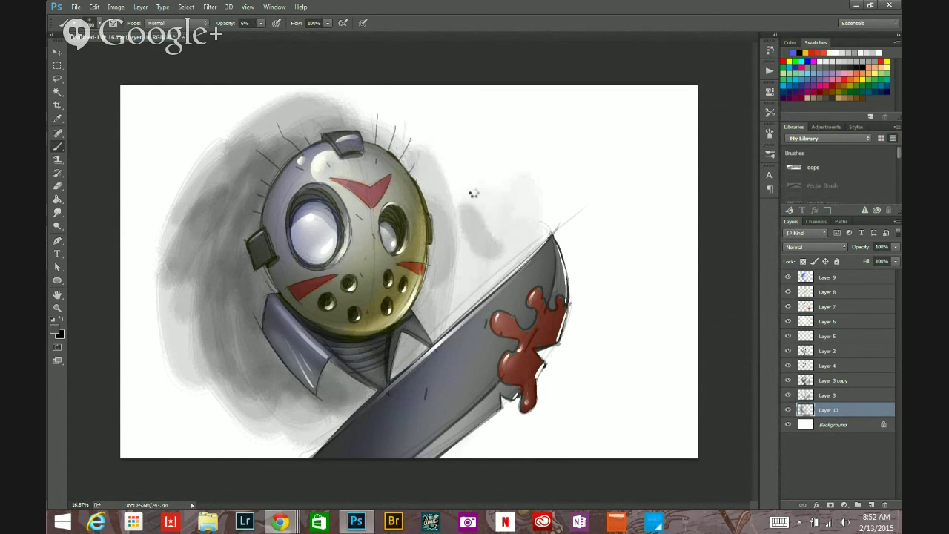
pyautogui.moveTo(477, 278); pyautogui.dragTo(527, 252)
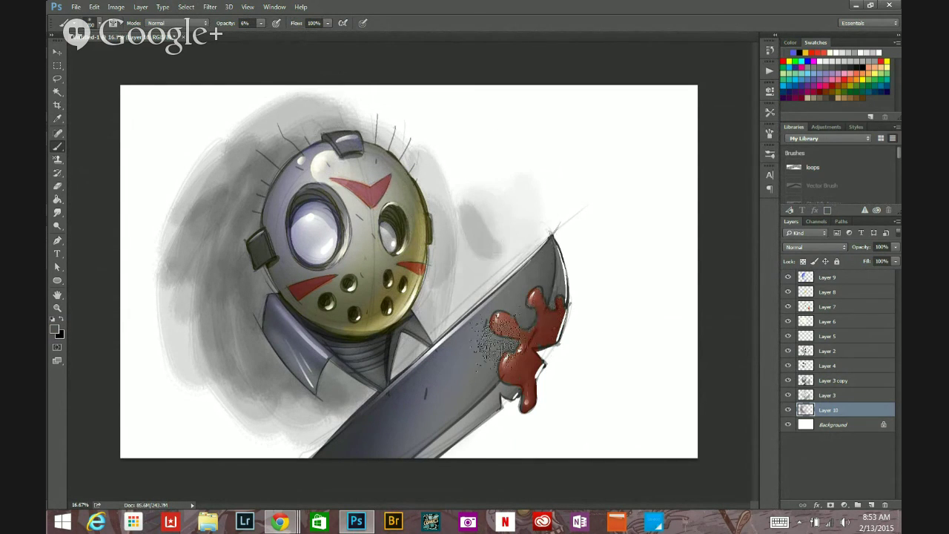
pyautogui.moveTo(338, 426)
pyautogui.mouseDown()
pyautogui.moveTo(323, 400)
pyautogui.moveTo(297, 421)
pyautogui.mouseUp()
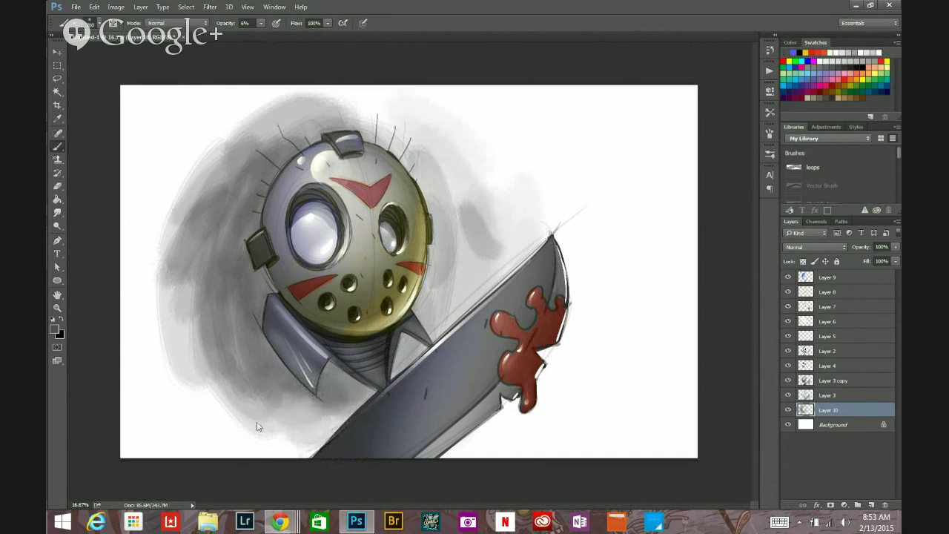
pyautogui.click(895, 263)
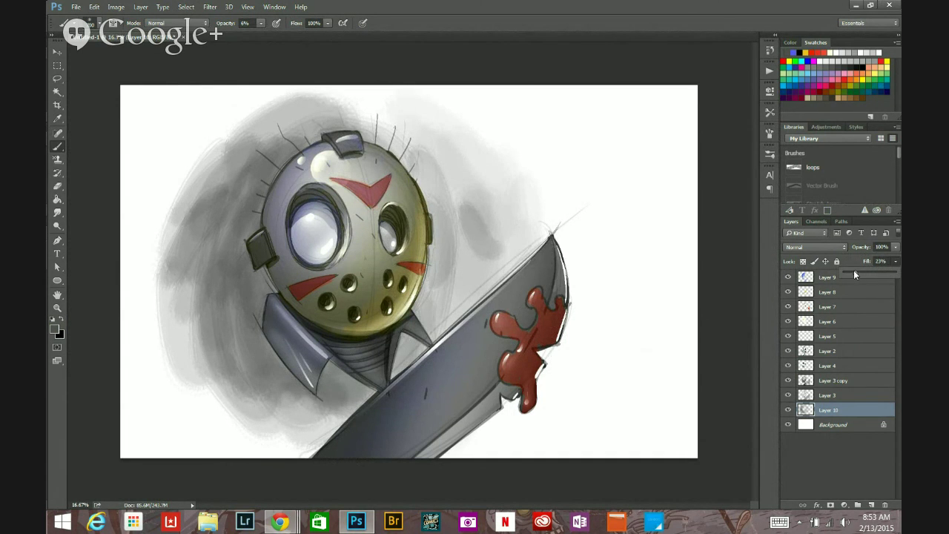
pyautogui.moveTo(854, 270); pyautogui.dragTo(855, 275)
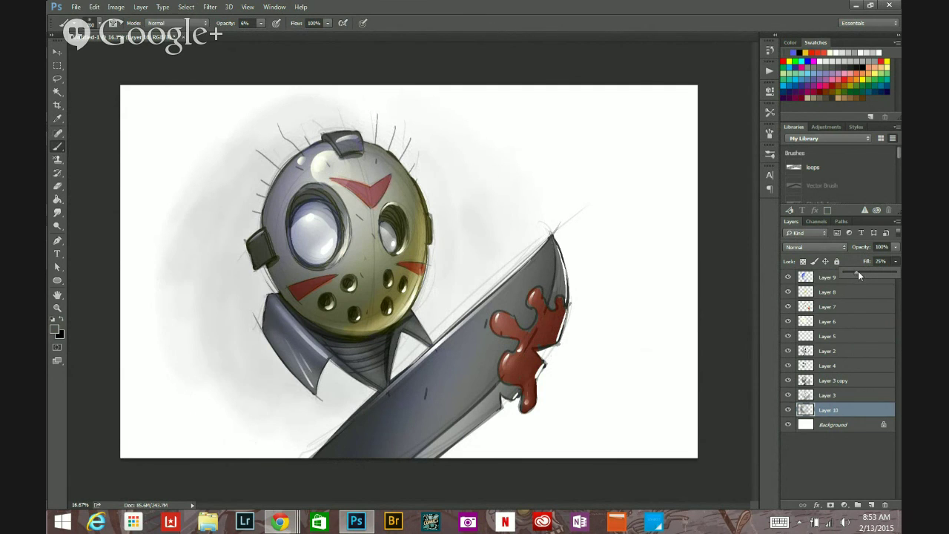